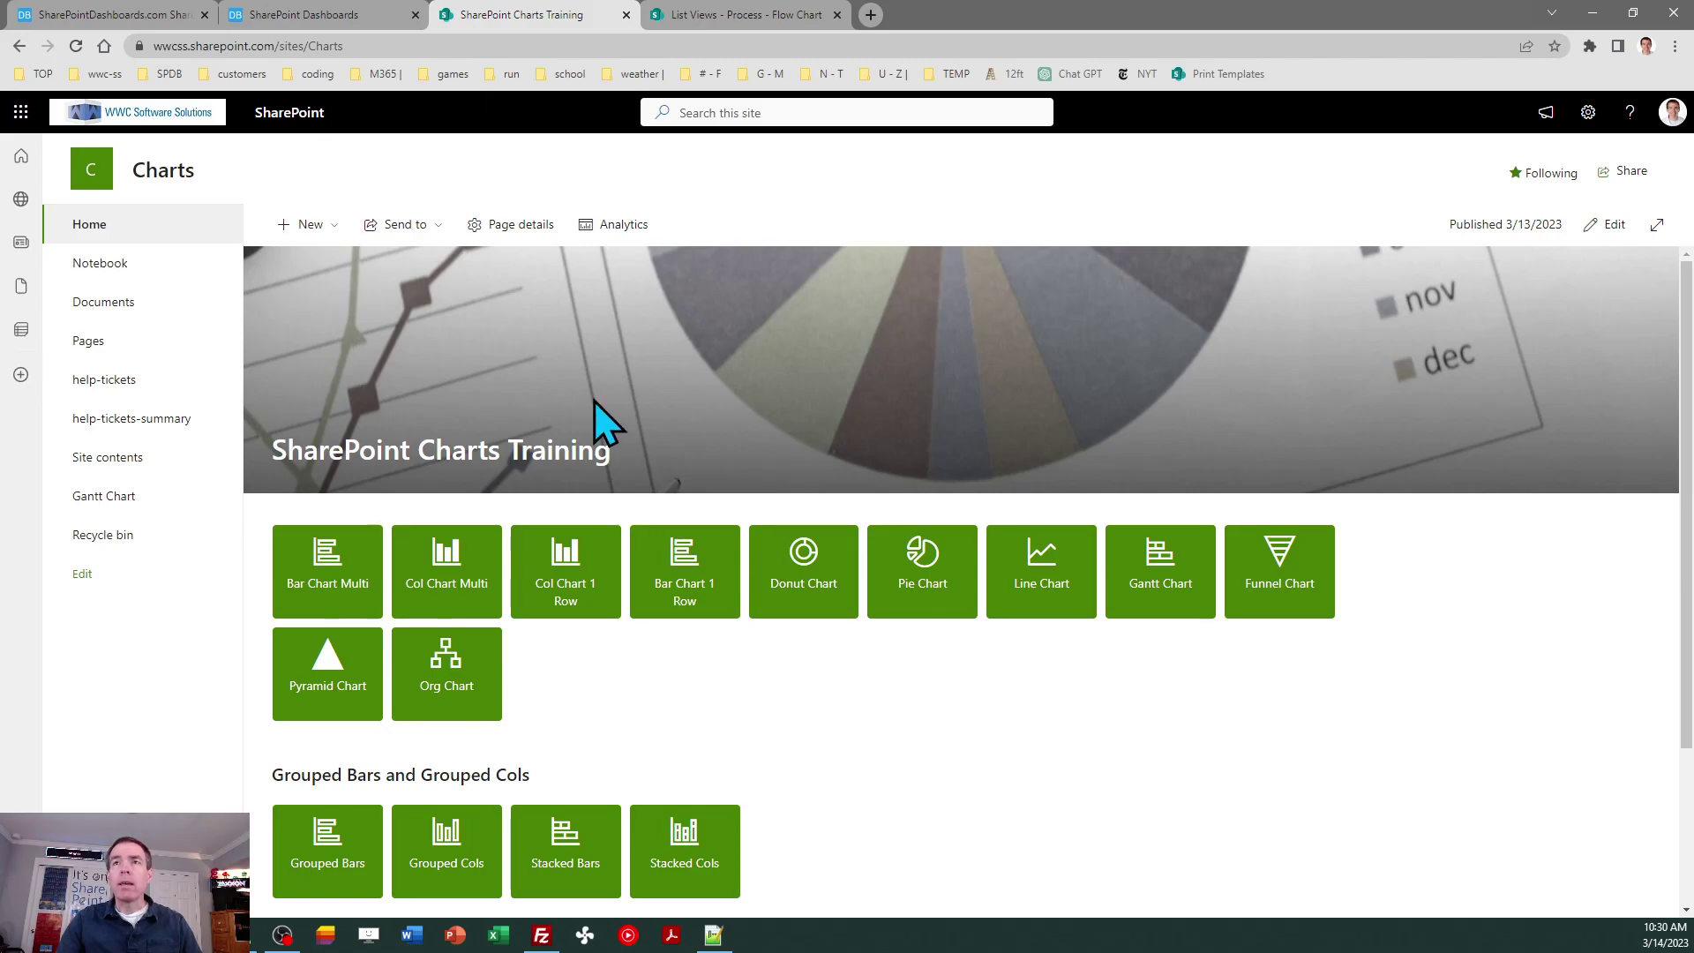
# - Show the SharePointDashboards.com Flow Charts section with its FlowChart.stp template download
pyautogui.click(283, 16)
pyautogui.click(116, 14)
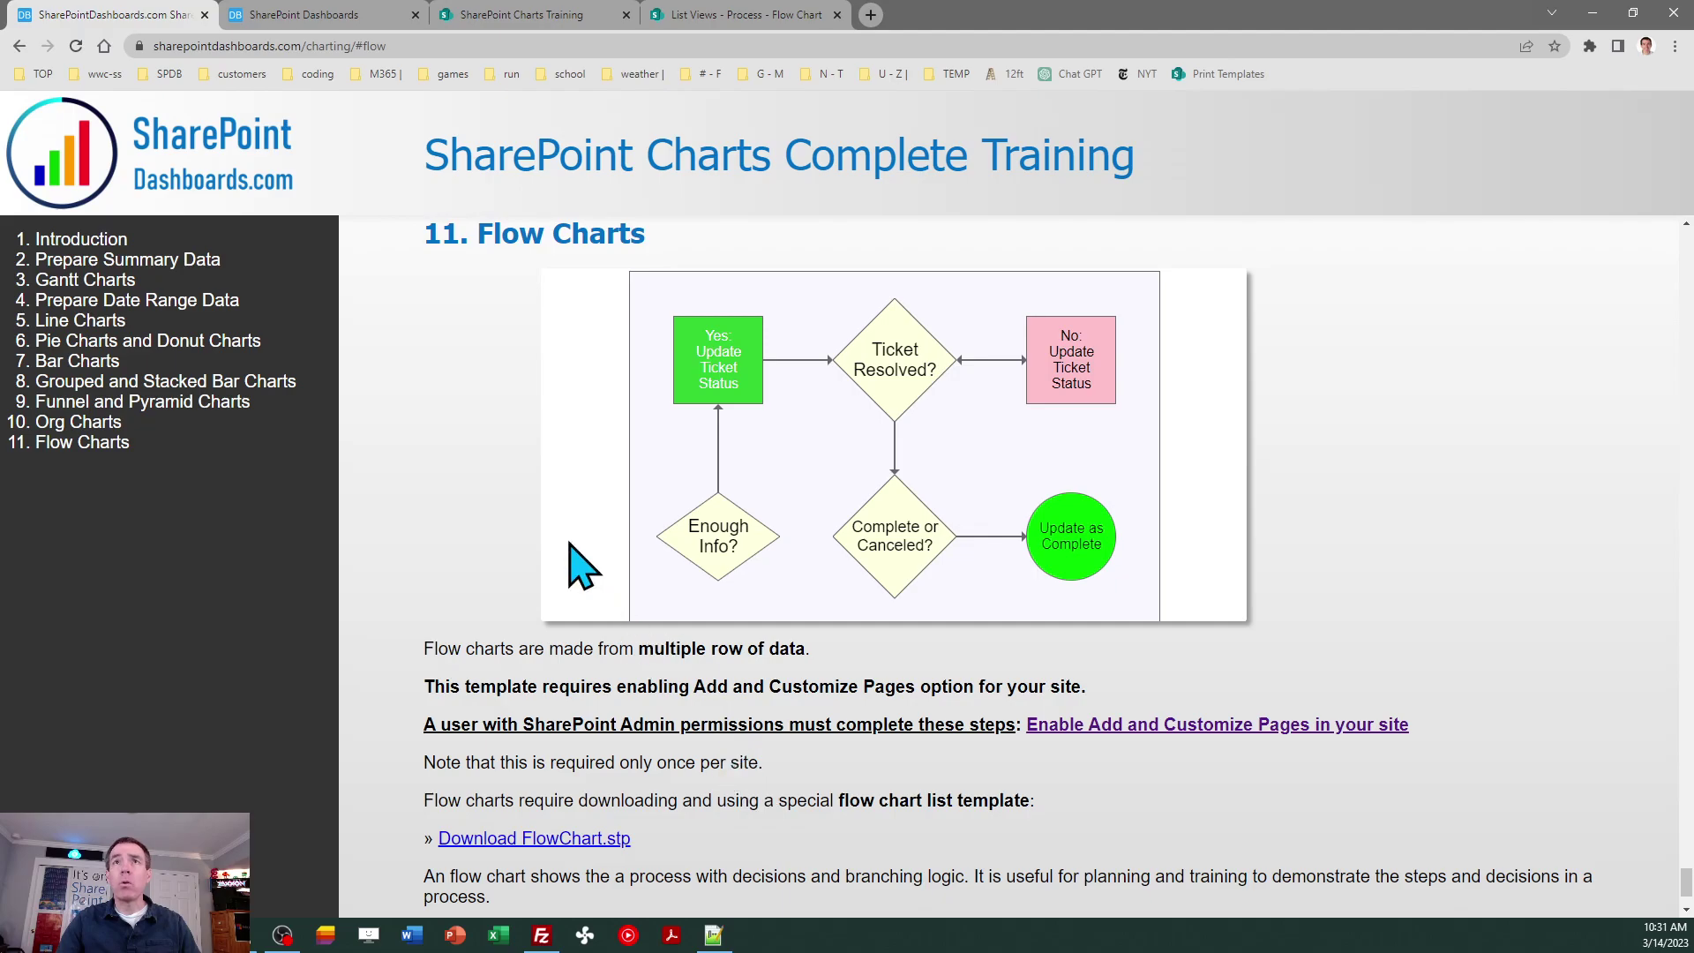
# - From the Charts Training site, reach View all site settings through Site information
pyautogui.click(505, 16)
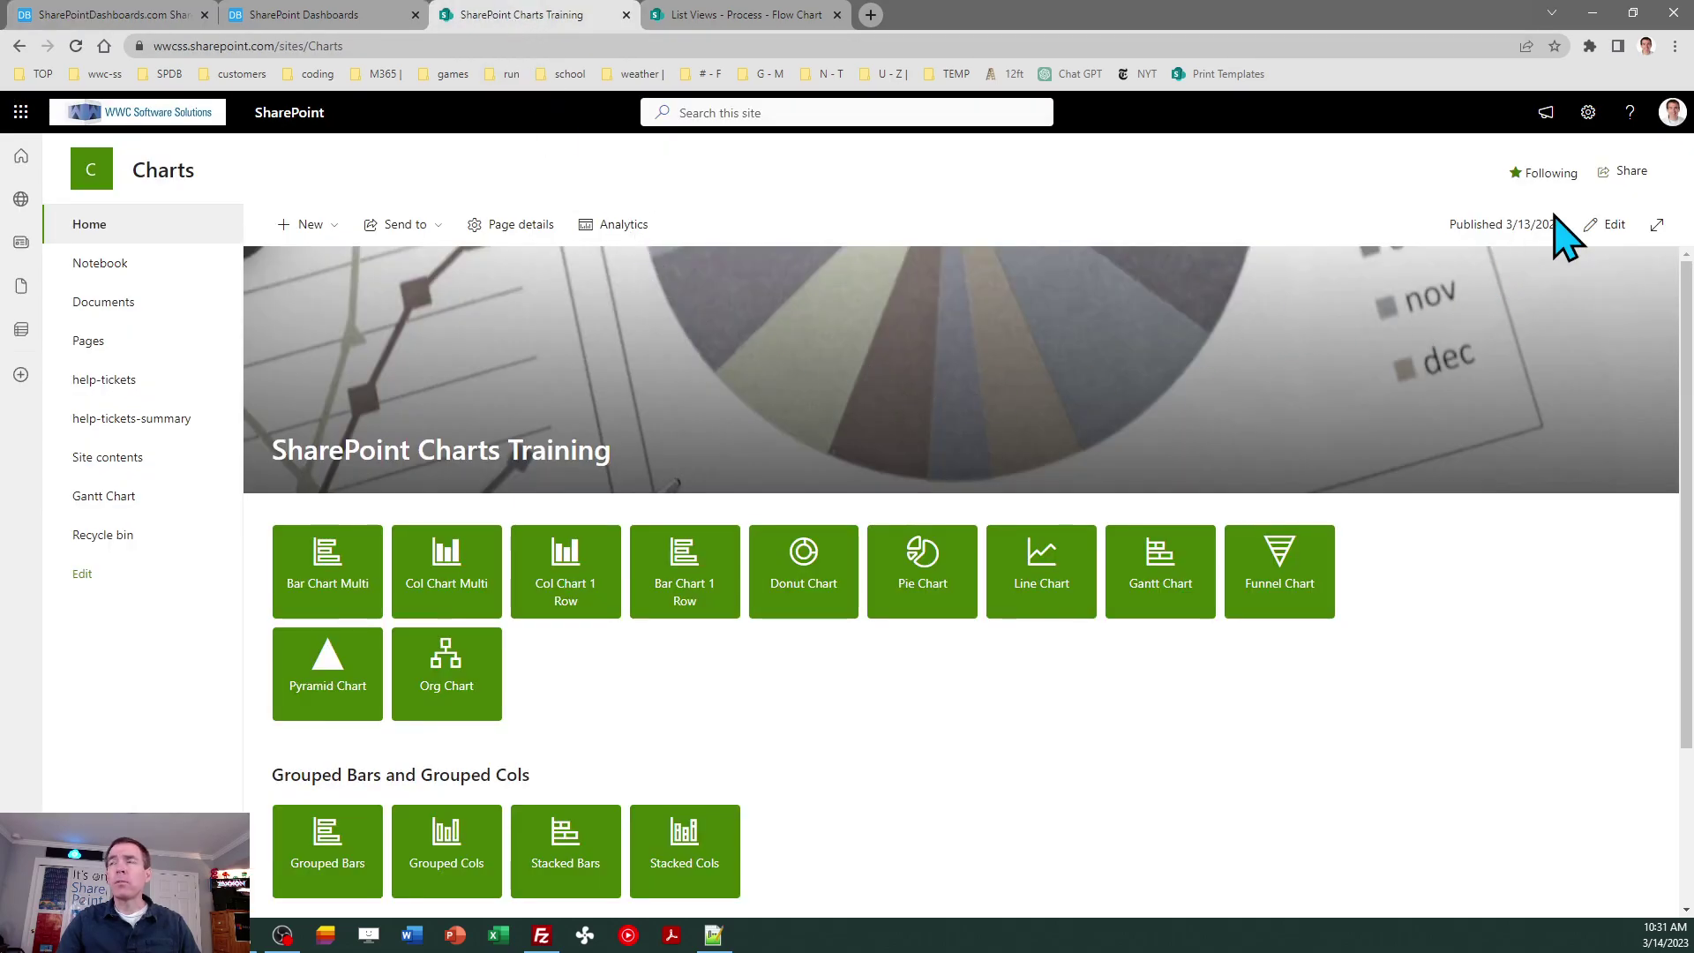
pyautogui.click(1587, 112)
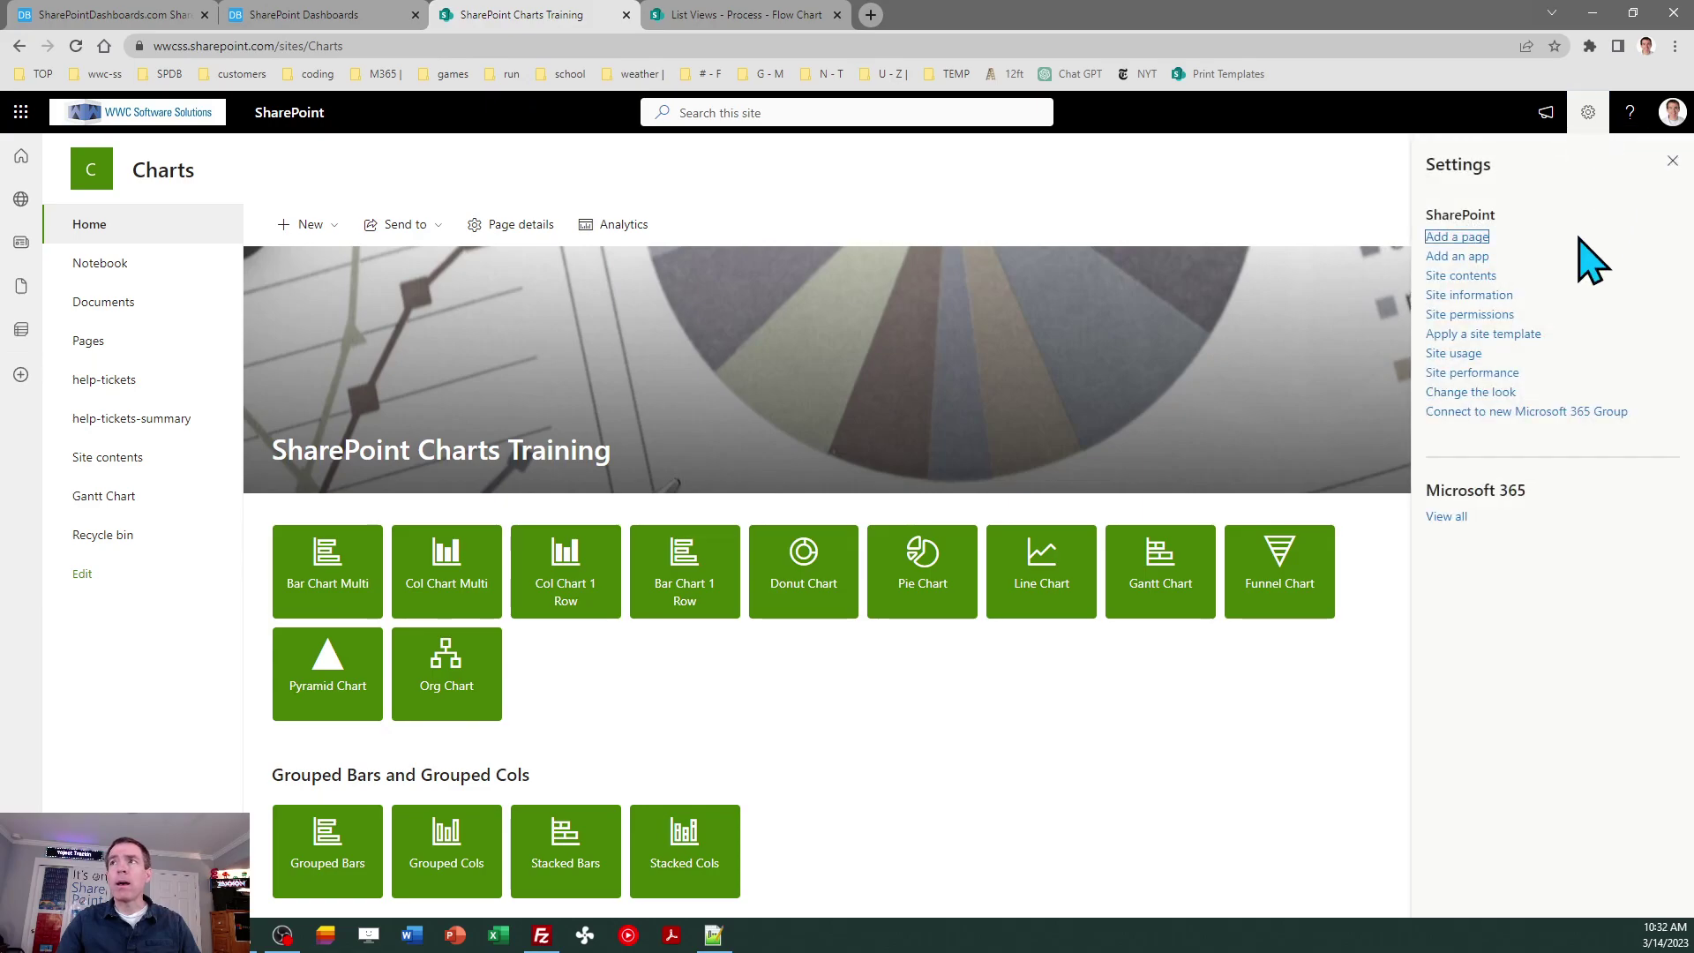
pyautogui.click(1473, 296)
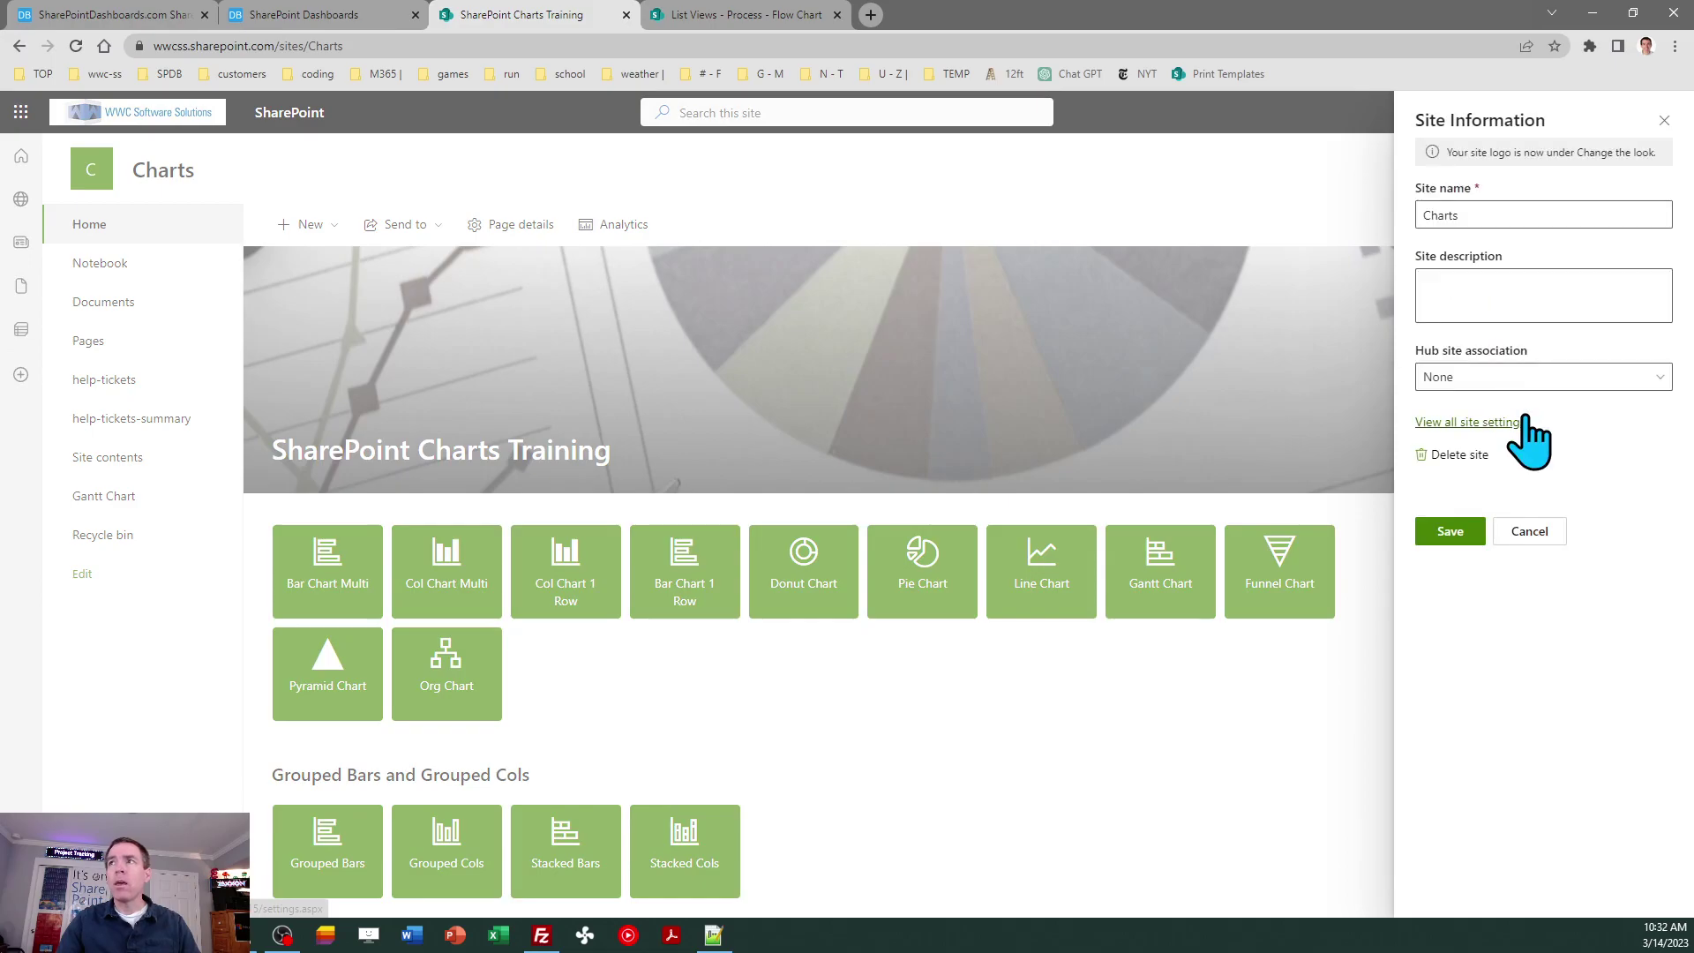
pyautogui.click(1492, 424)
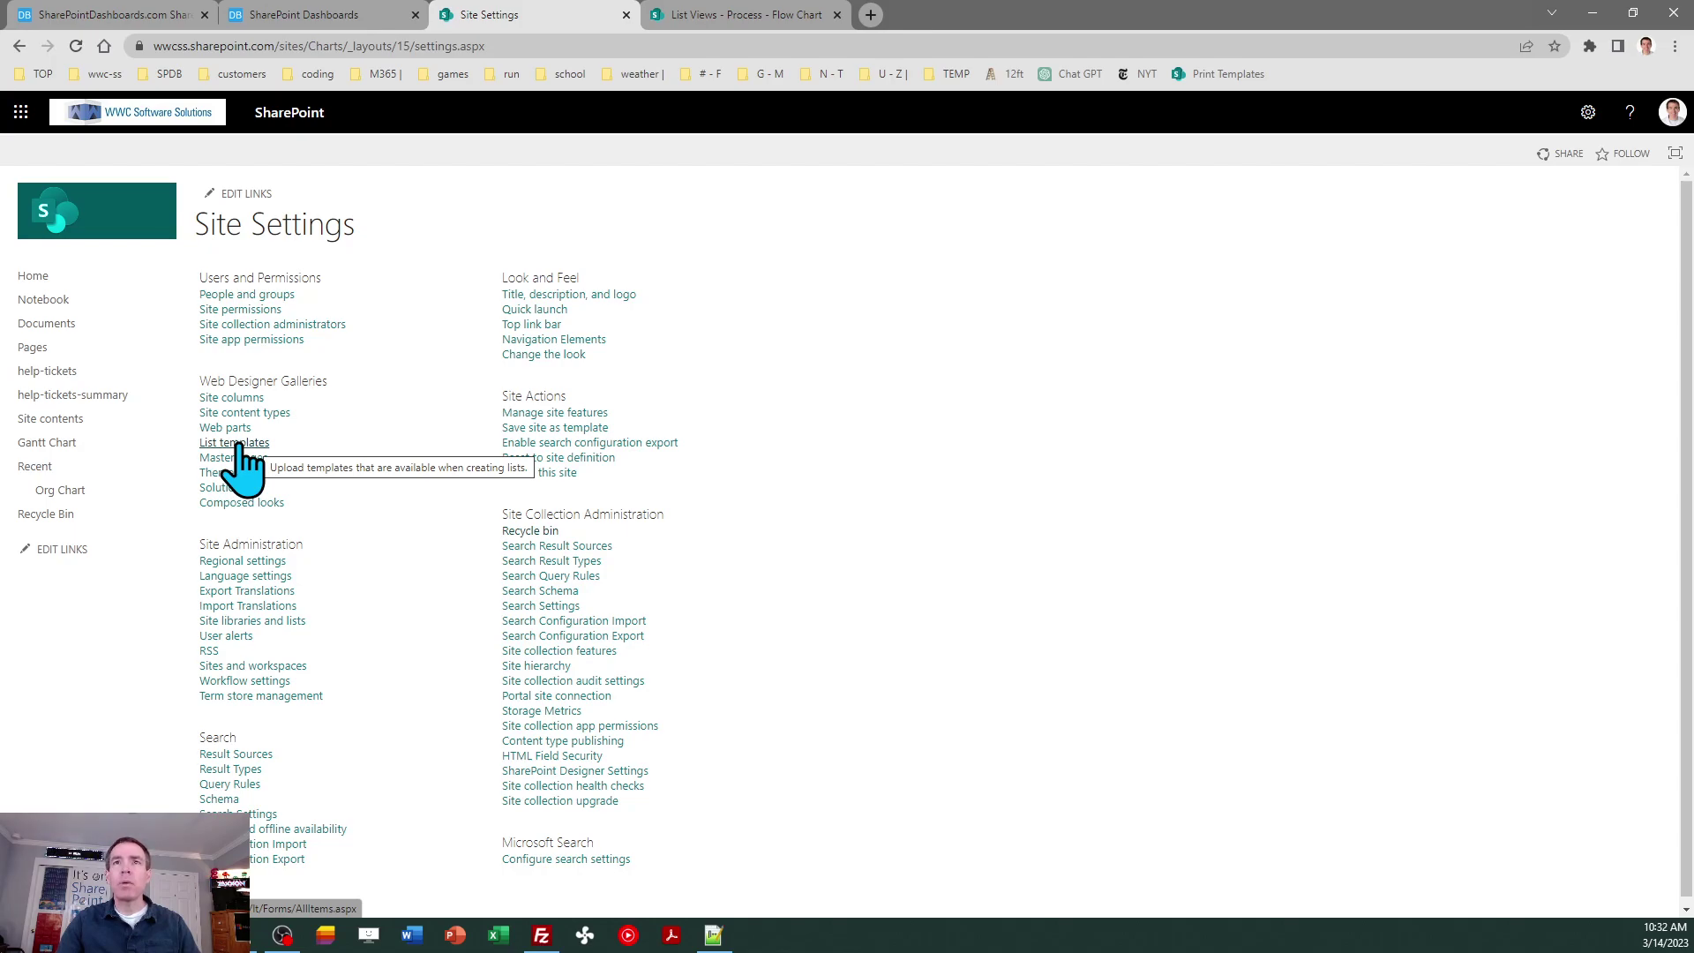
# - Upload FlowChart.stp to the List Template Gallery and save it with the title Flow Chart
pyautogui.click(237, 444)
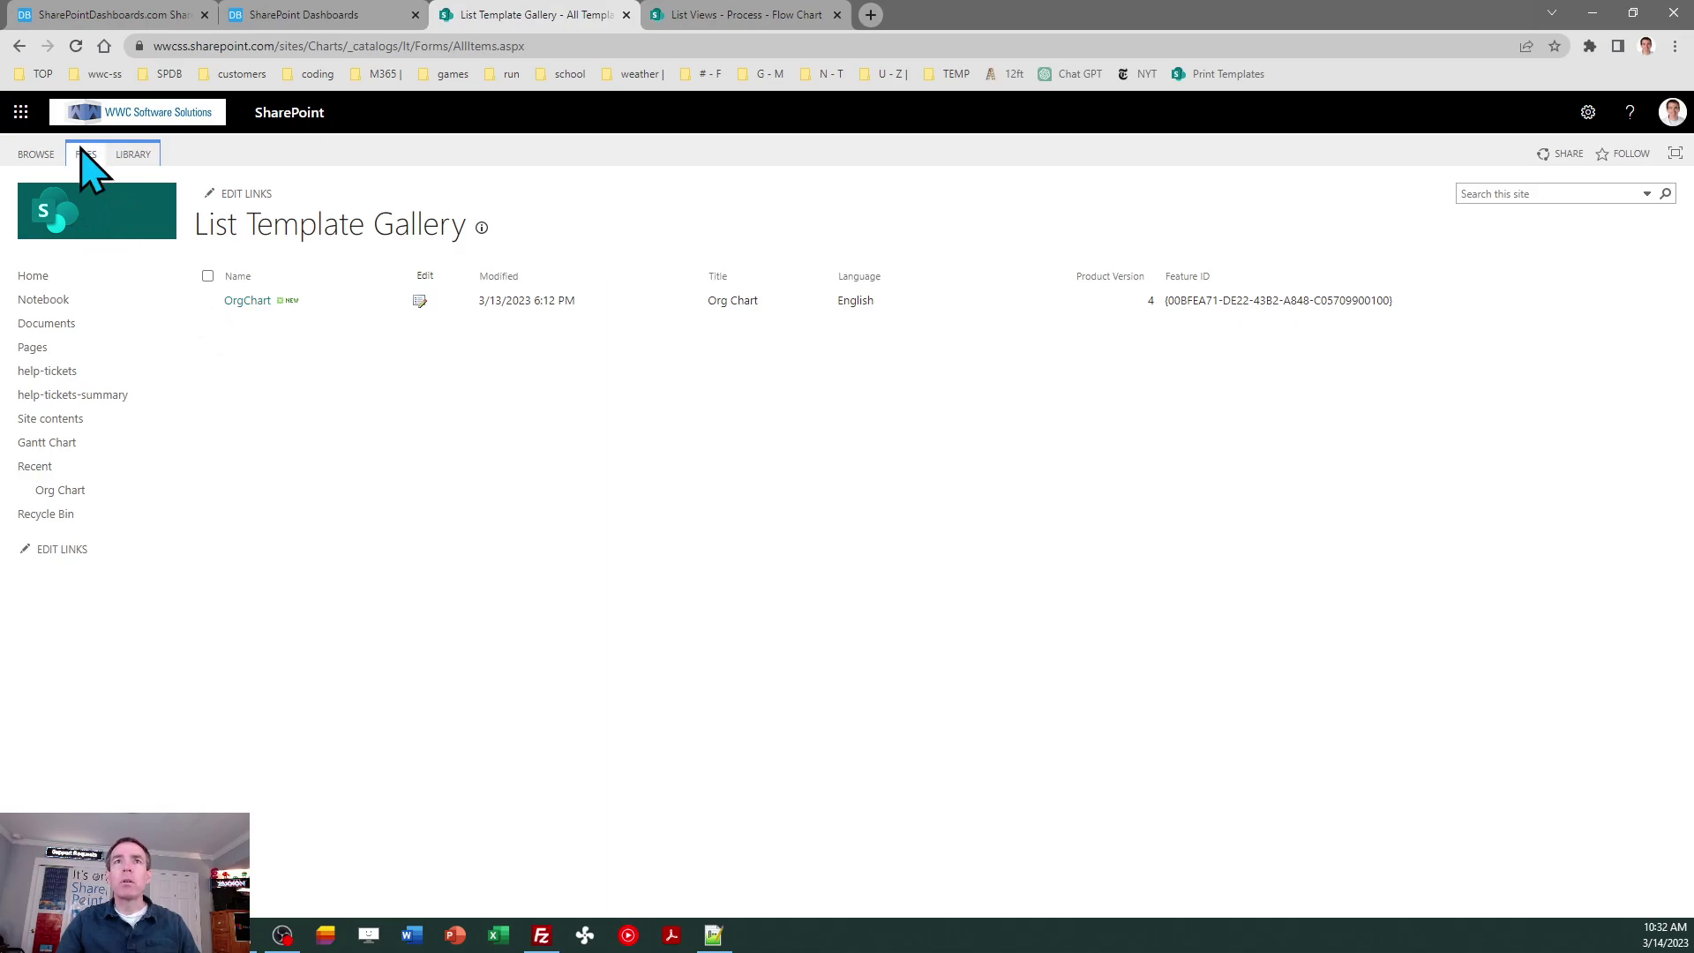
pyautogui.click(82, 150)
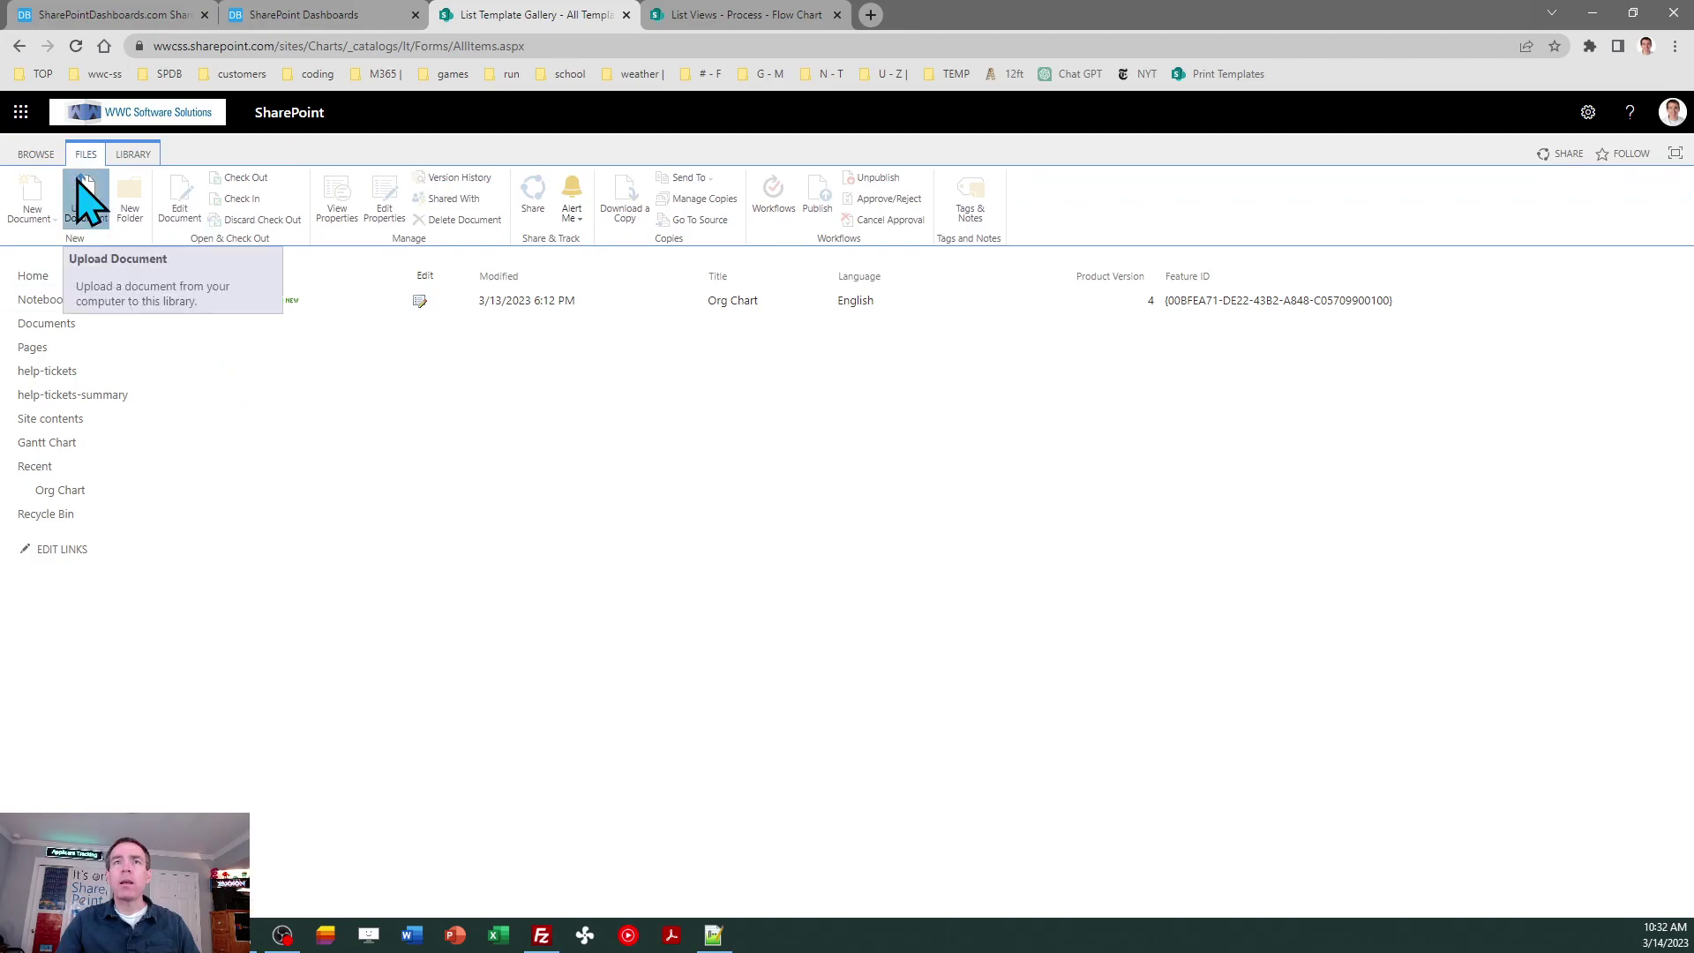
pyautogui.click(87, 198)
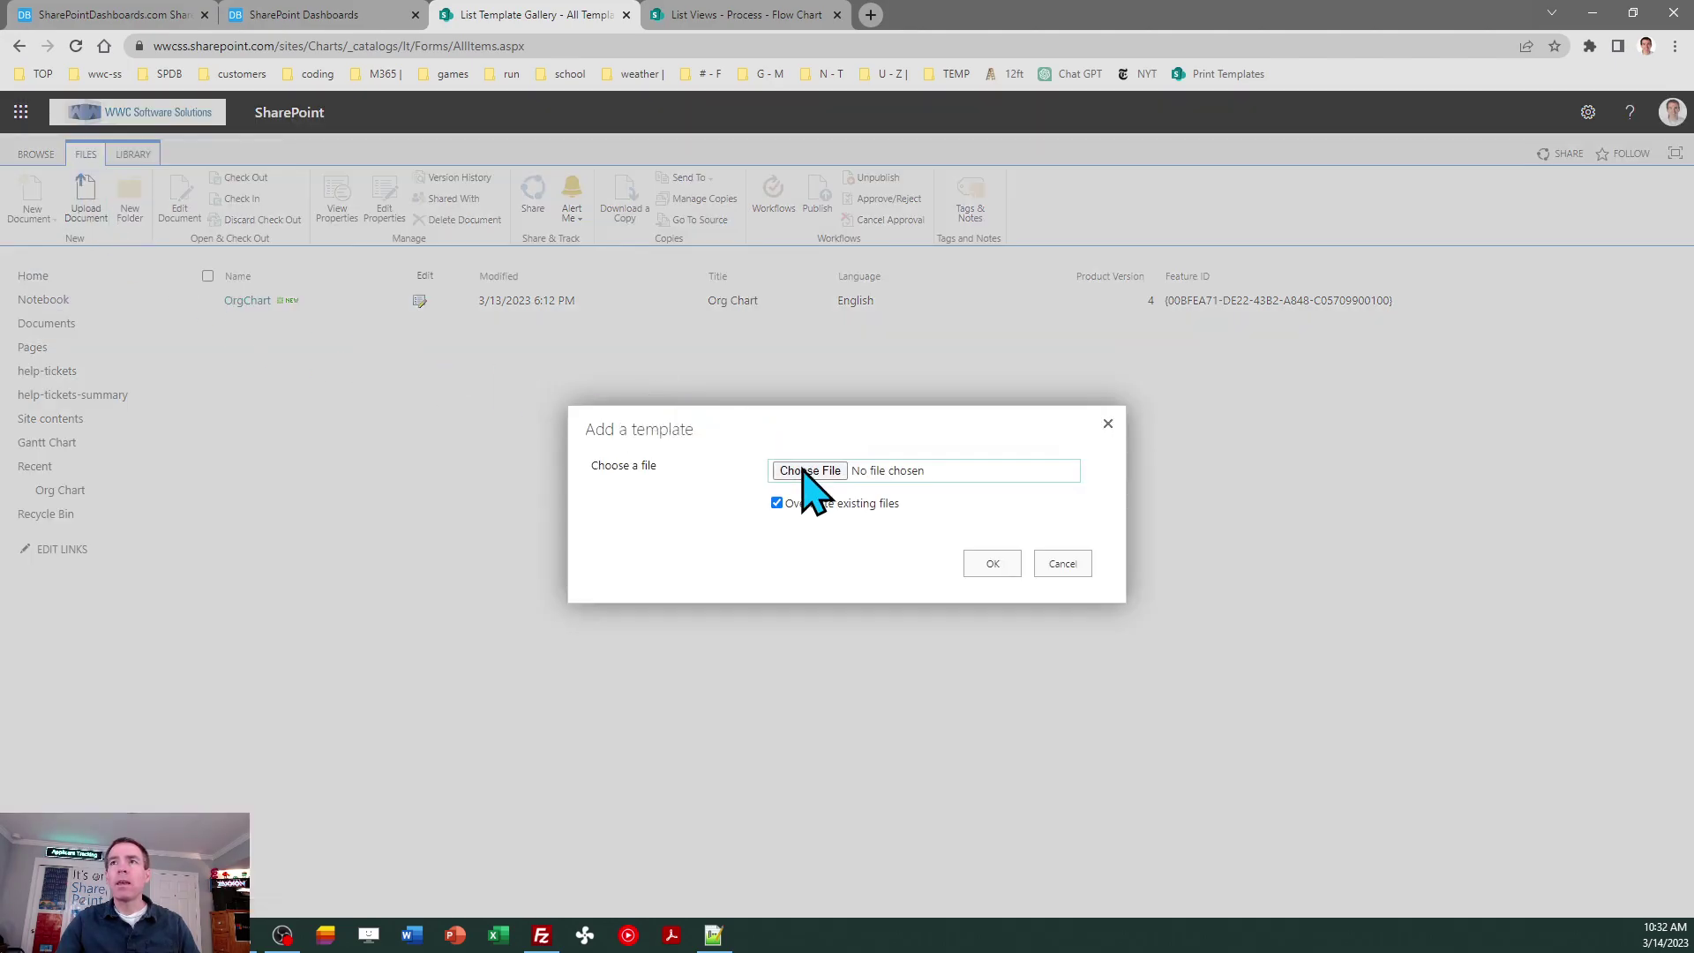
pyautogui.click(809, 473)
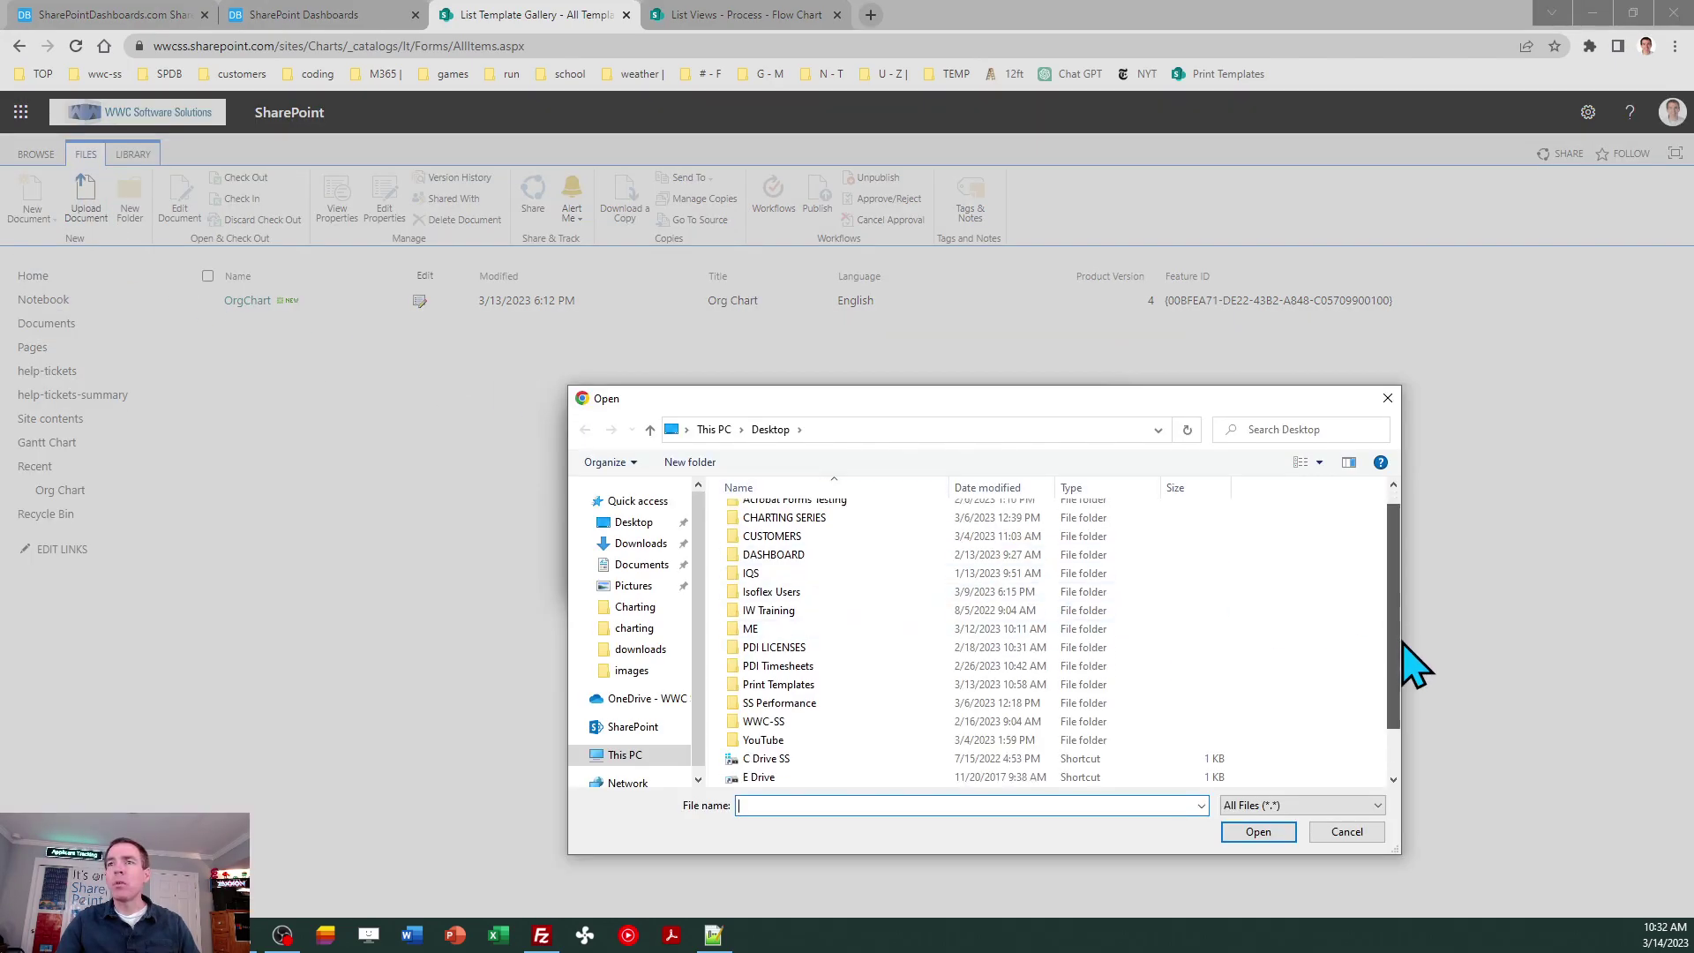
pyautogui.moveTo(1412, 670); pyautogui.dragTo(1419, 692)
pyautogui.click(799, 758)
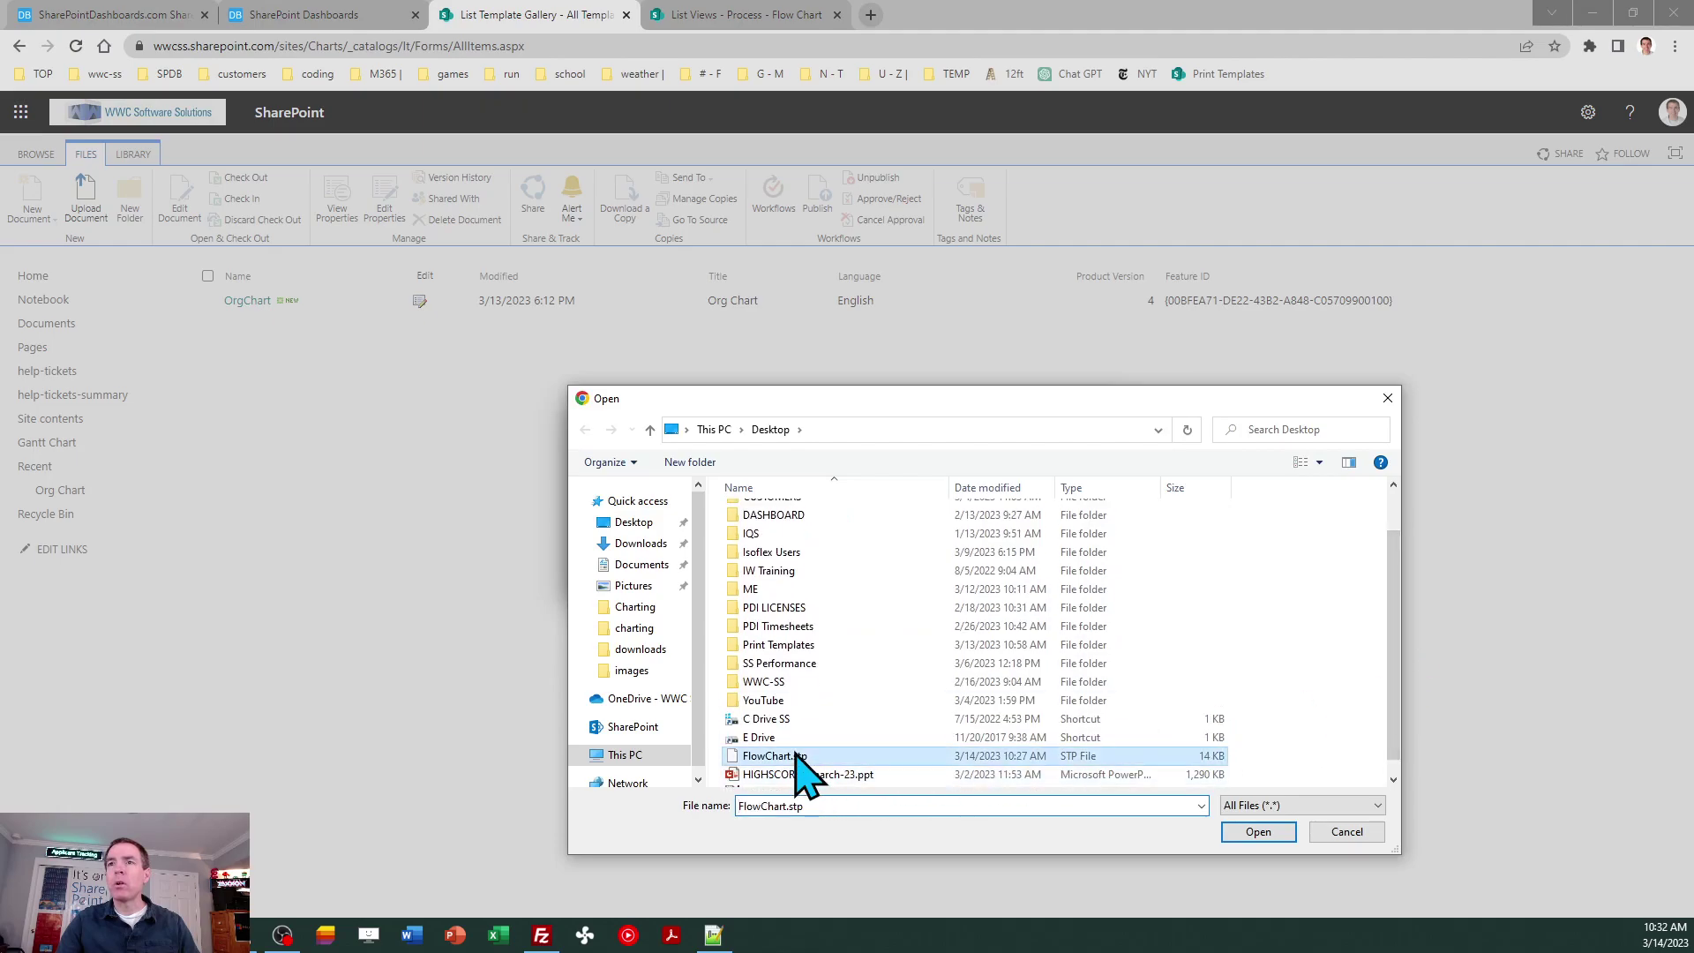
pyautogui.click(1258, 831)
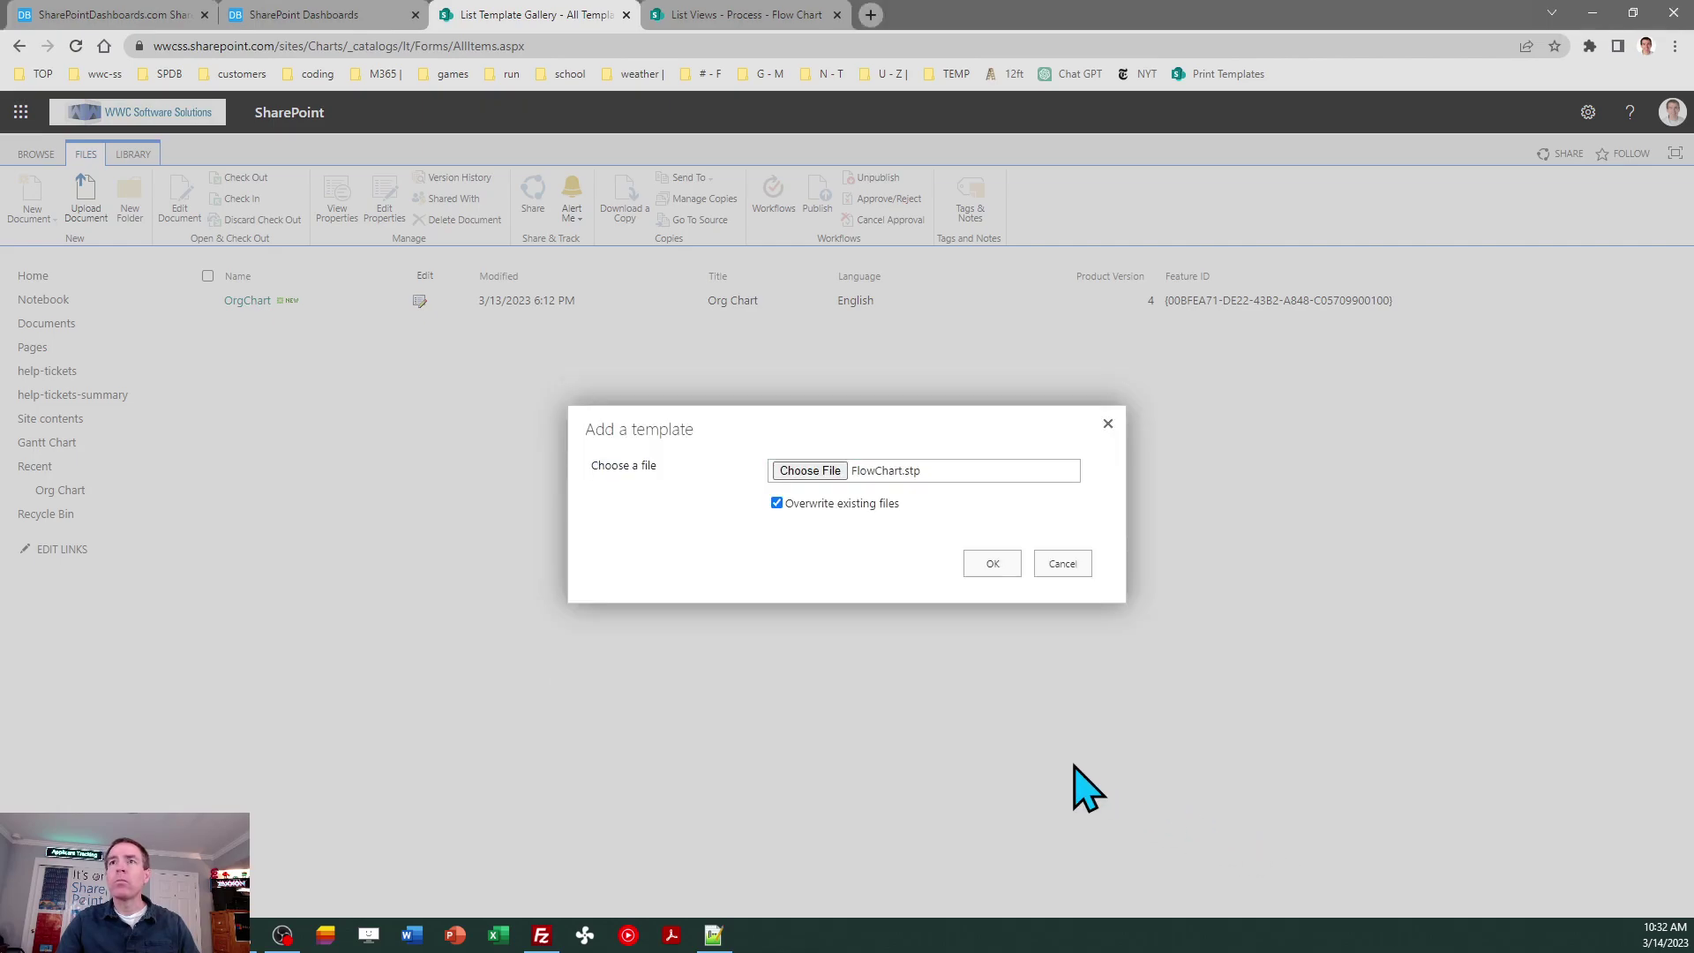
pyautogui.click(993, 569)
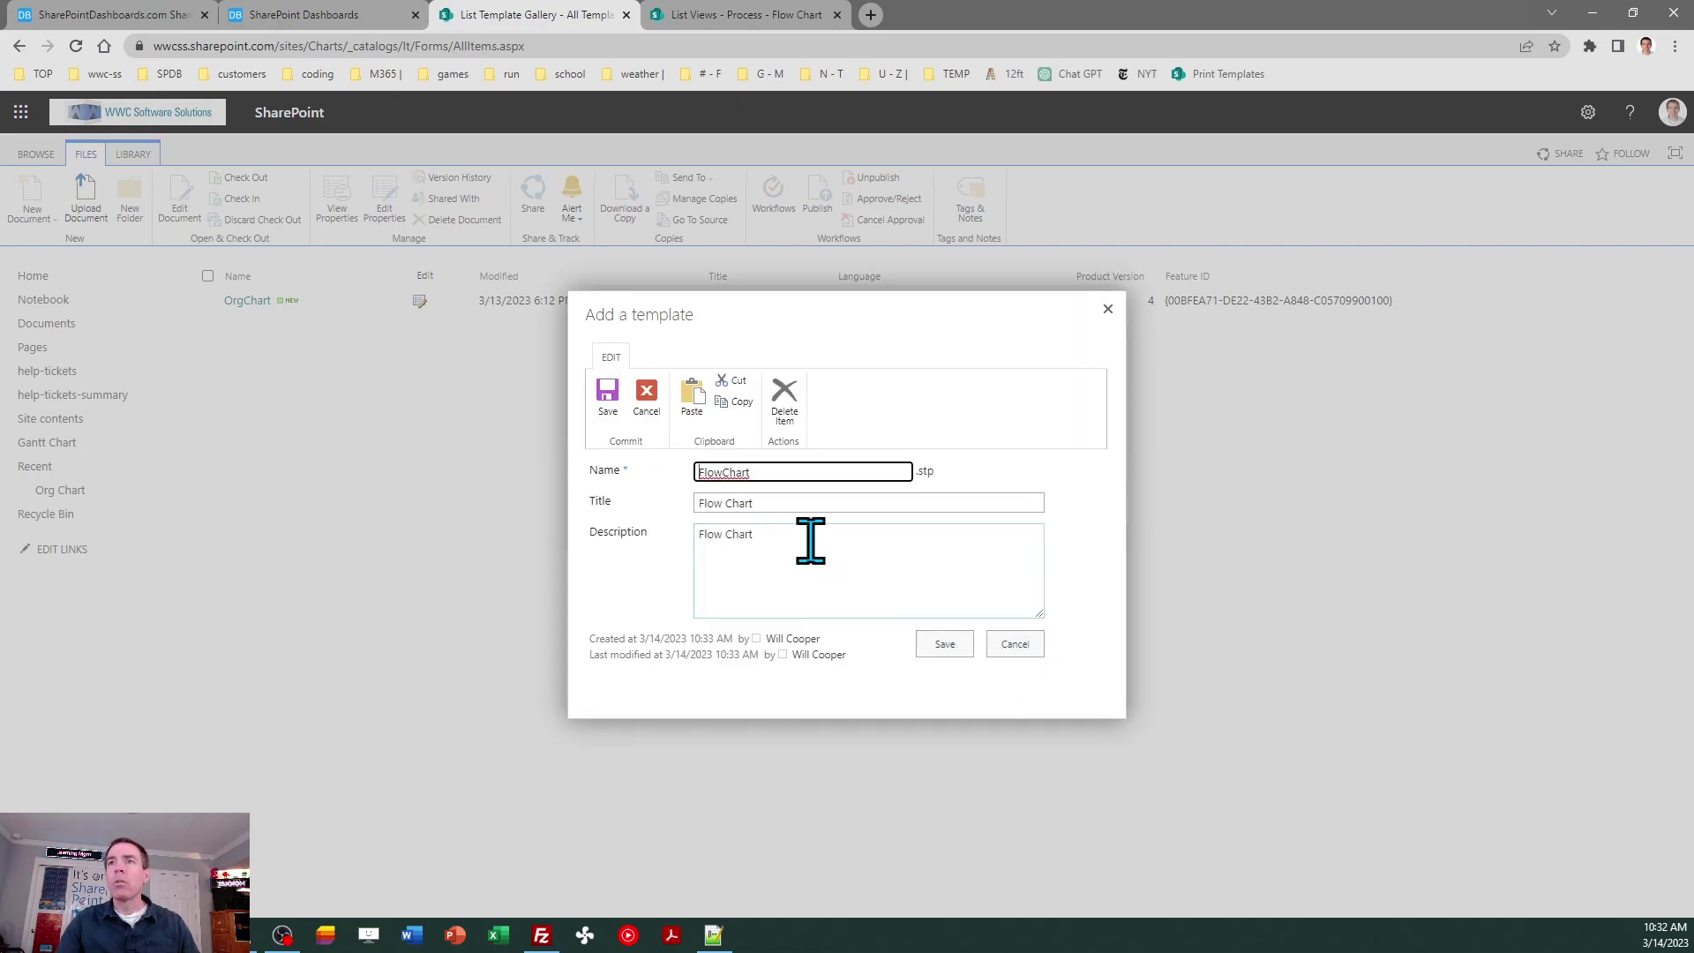
pyautogui.click(938, 644)
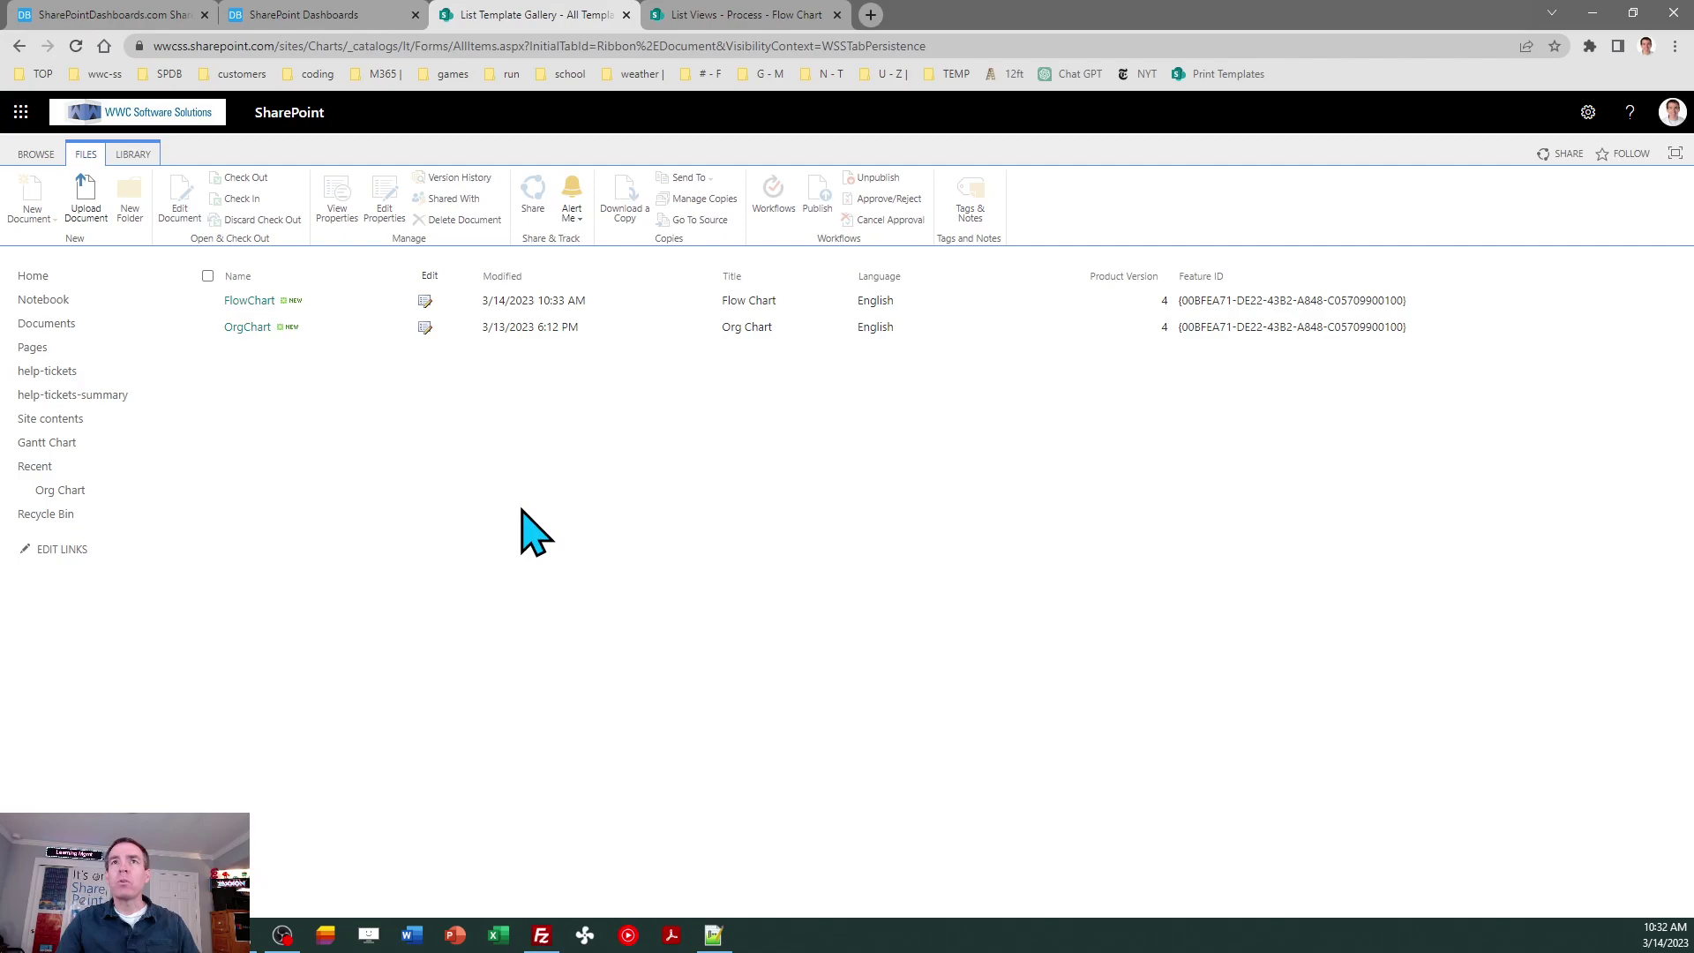
# - Go from the site home to Site contents and switch to classic SharePoint
pyautogui.click(34, 276)
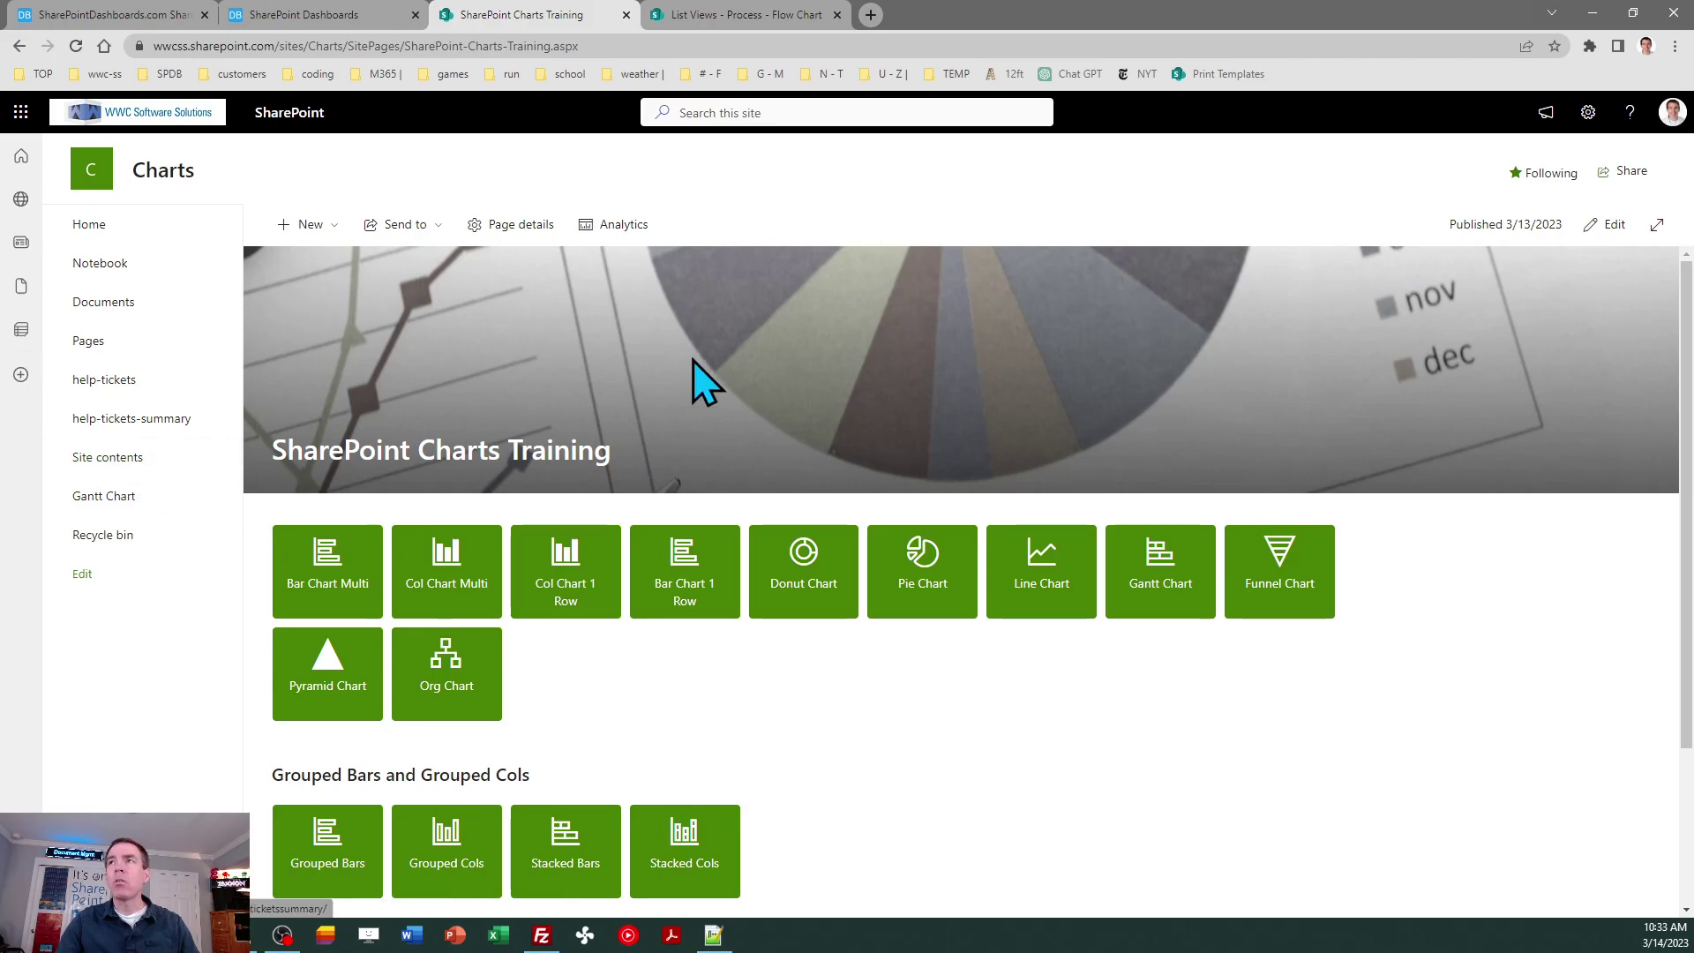
pyautogui.click(1589, 112)
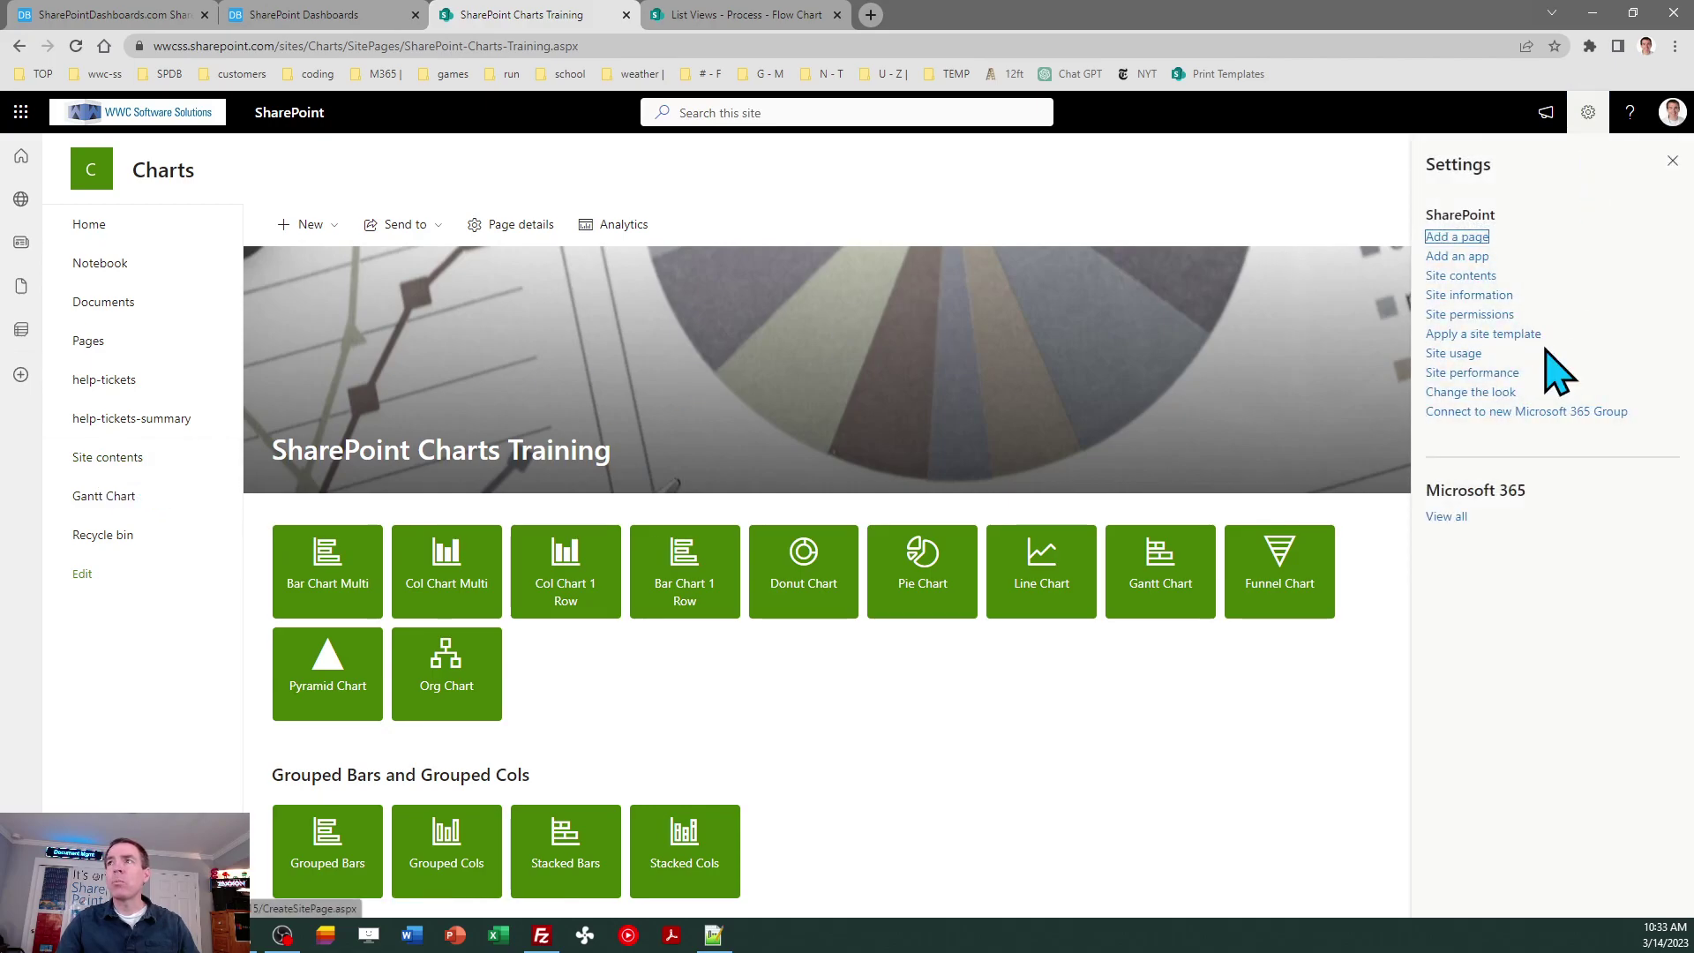
pyautogui.click(1466, 277)
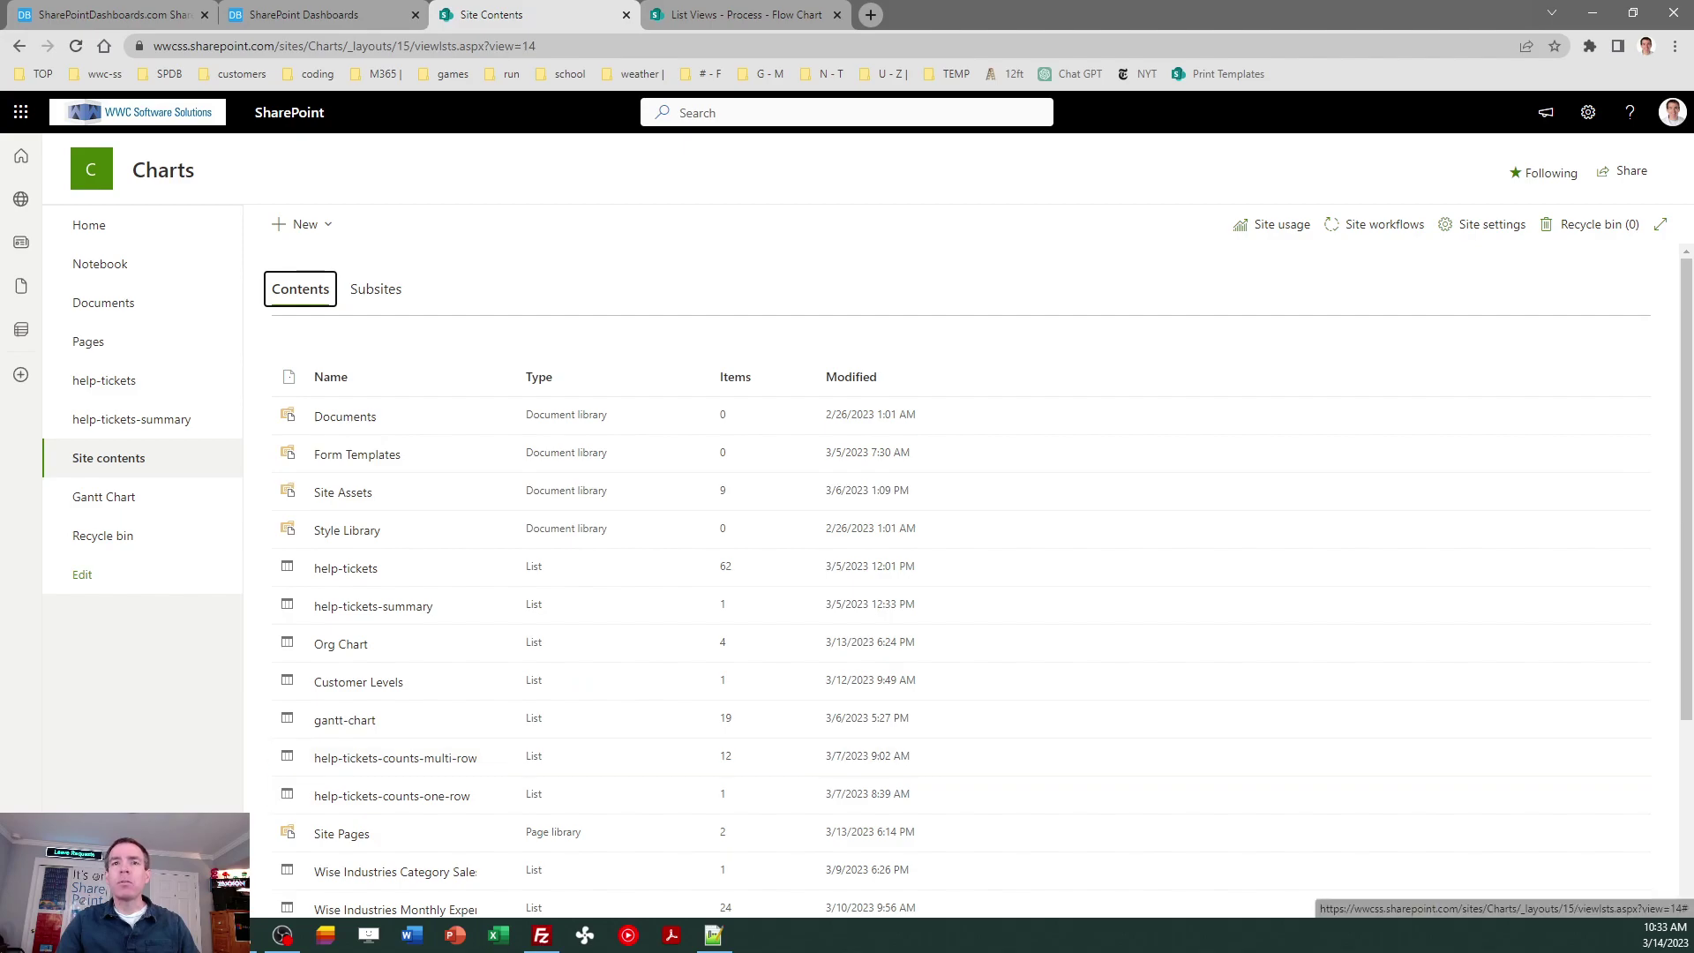
pyautogui.click(177, 878)
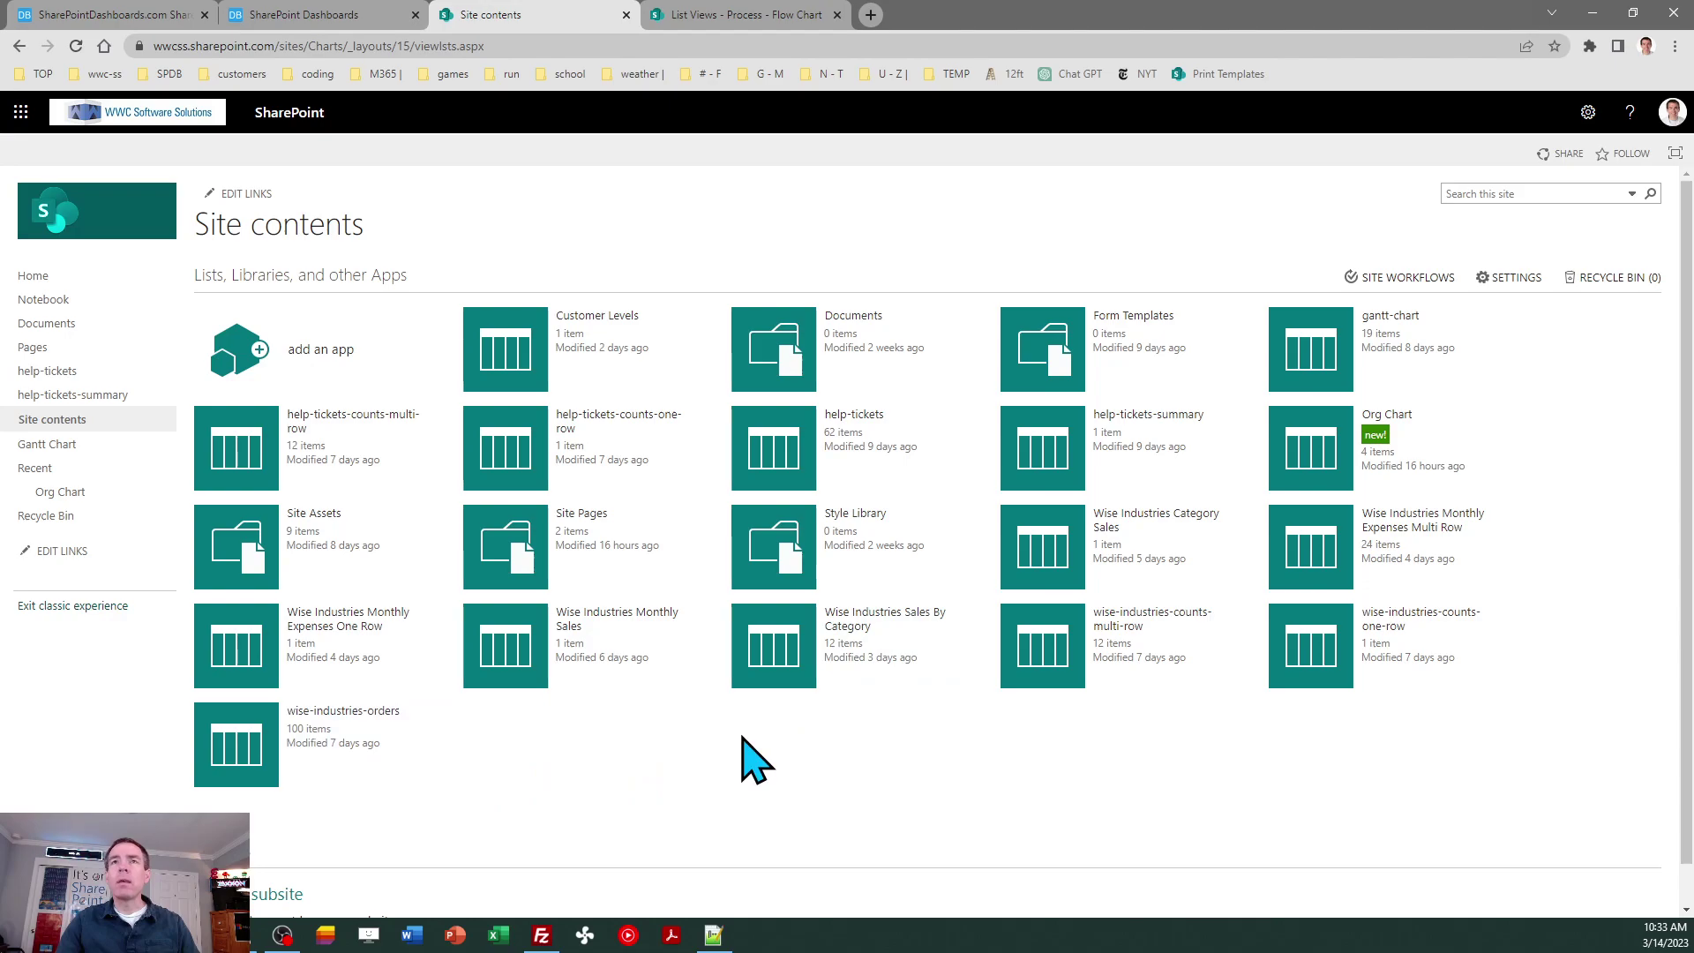
# - Add the Flow Chart app as a list named 'Flow Chart', retrying after an error
pyautogui.click(303, 356)
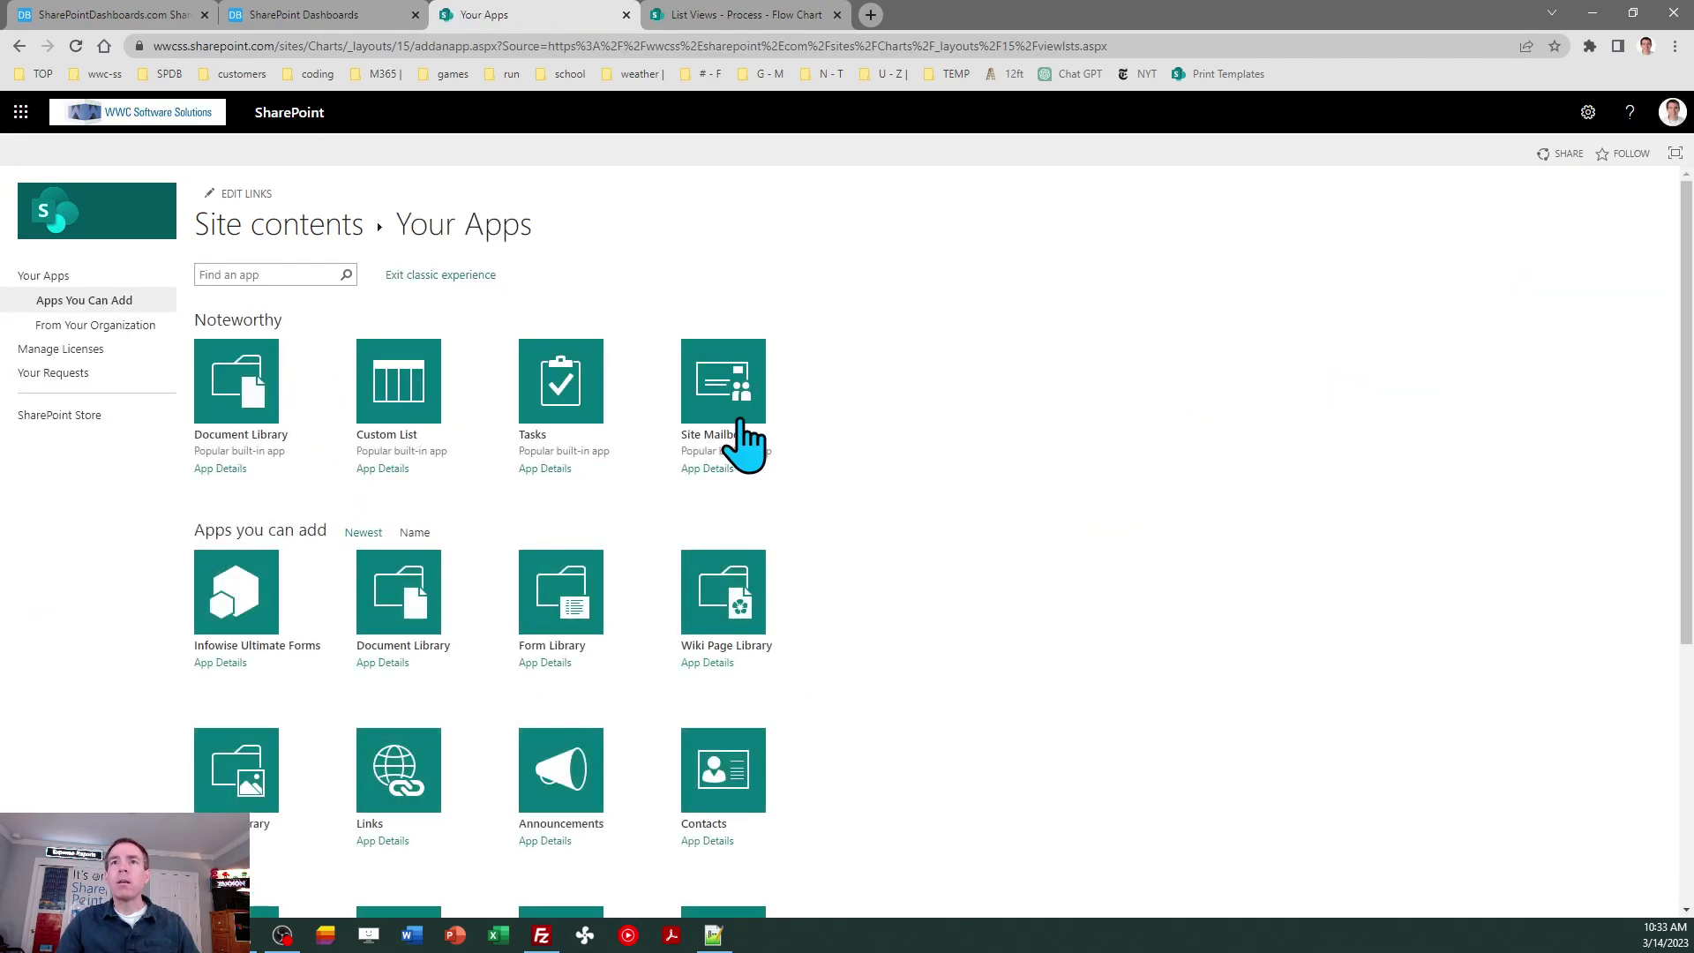
pyautogui.moveTo(1686, 378); pyautogui.dragTo(1689, 653)
pyautogui.click(538, 854)
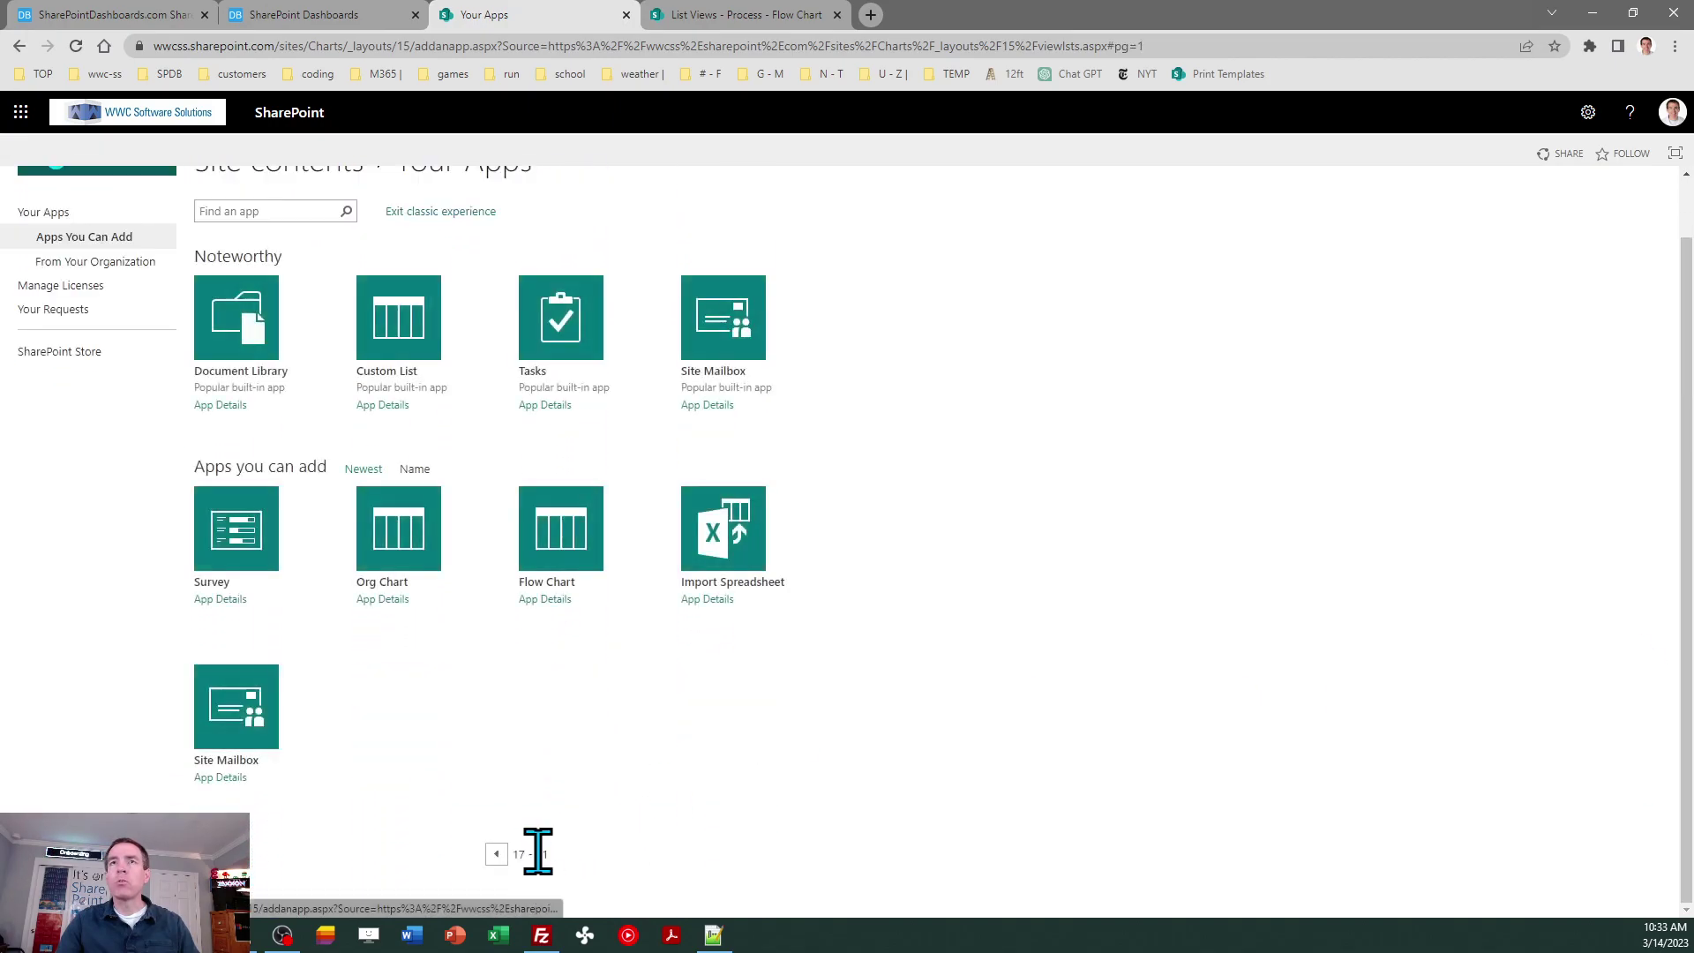
pyautogui.click(558, 549)
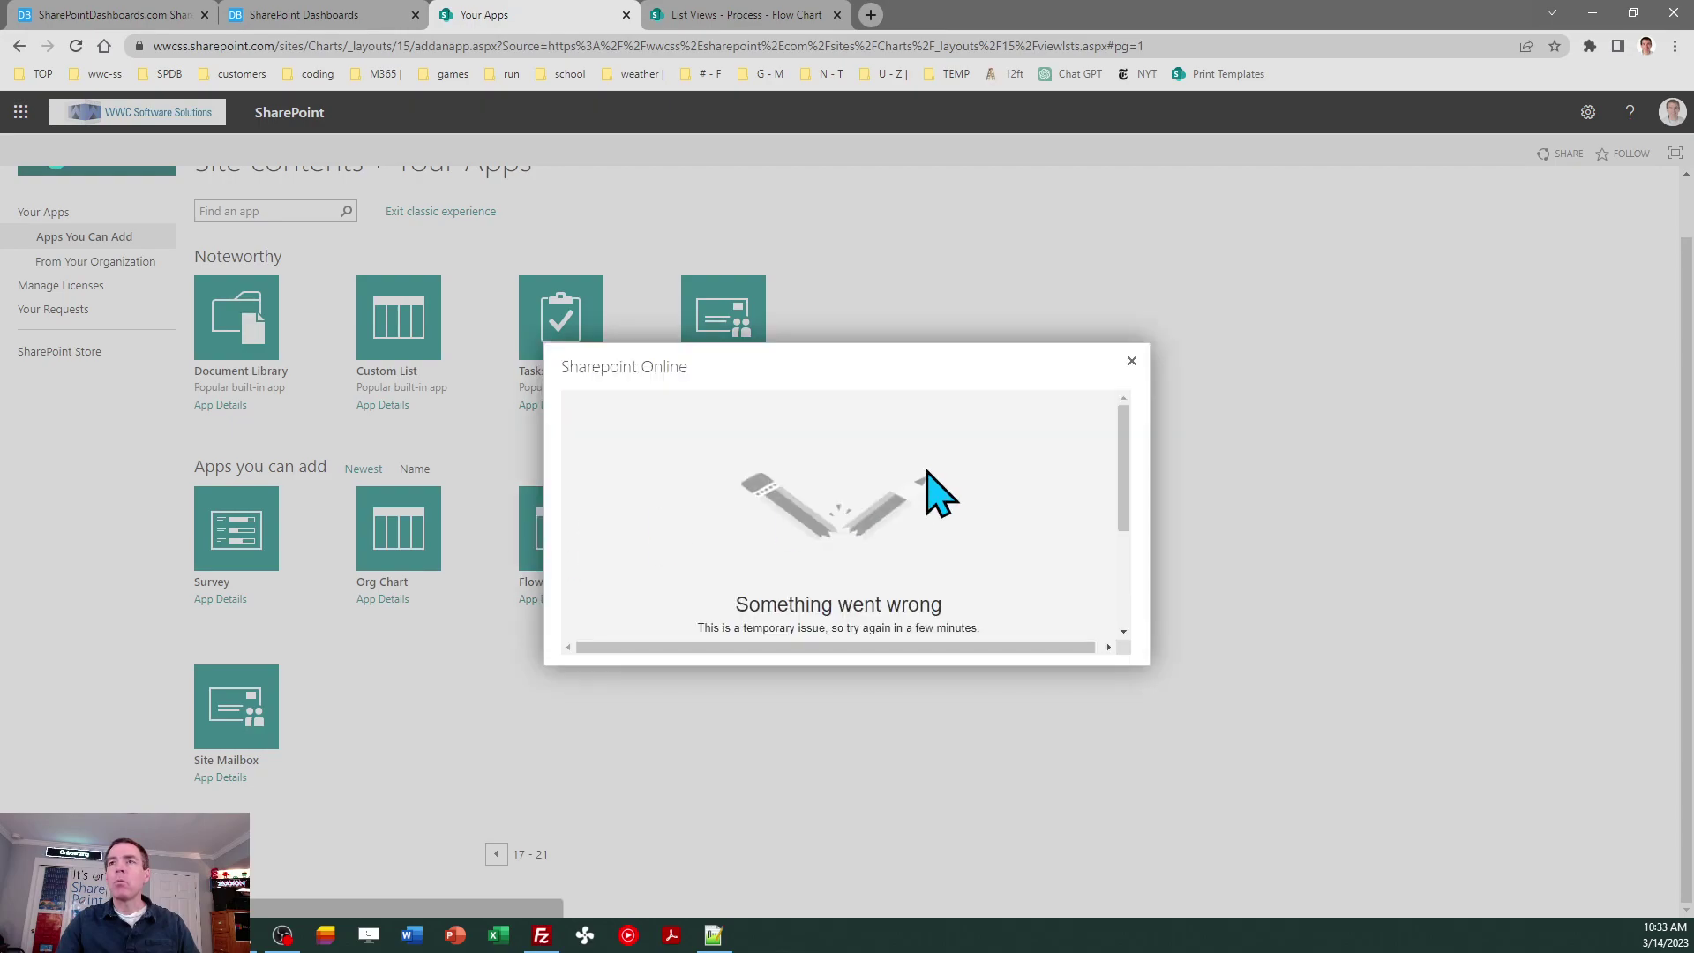
pyautogui.click(1132, 362)
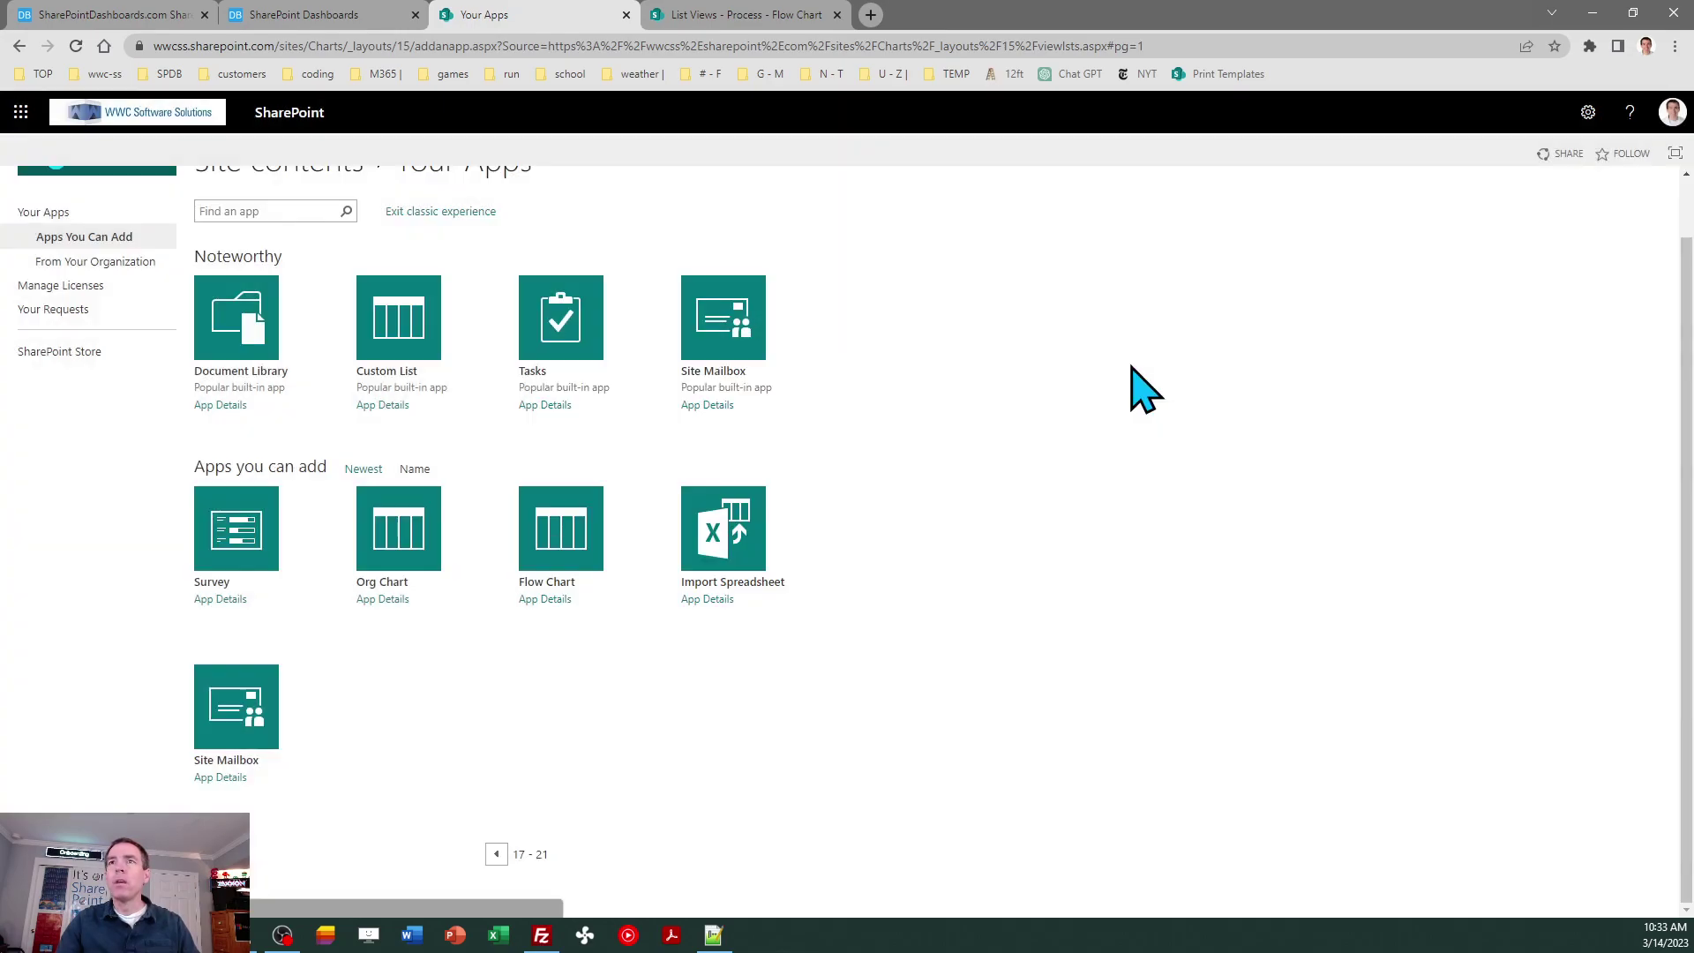
pyautogui.click(76, 46)
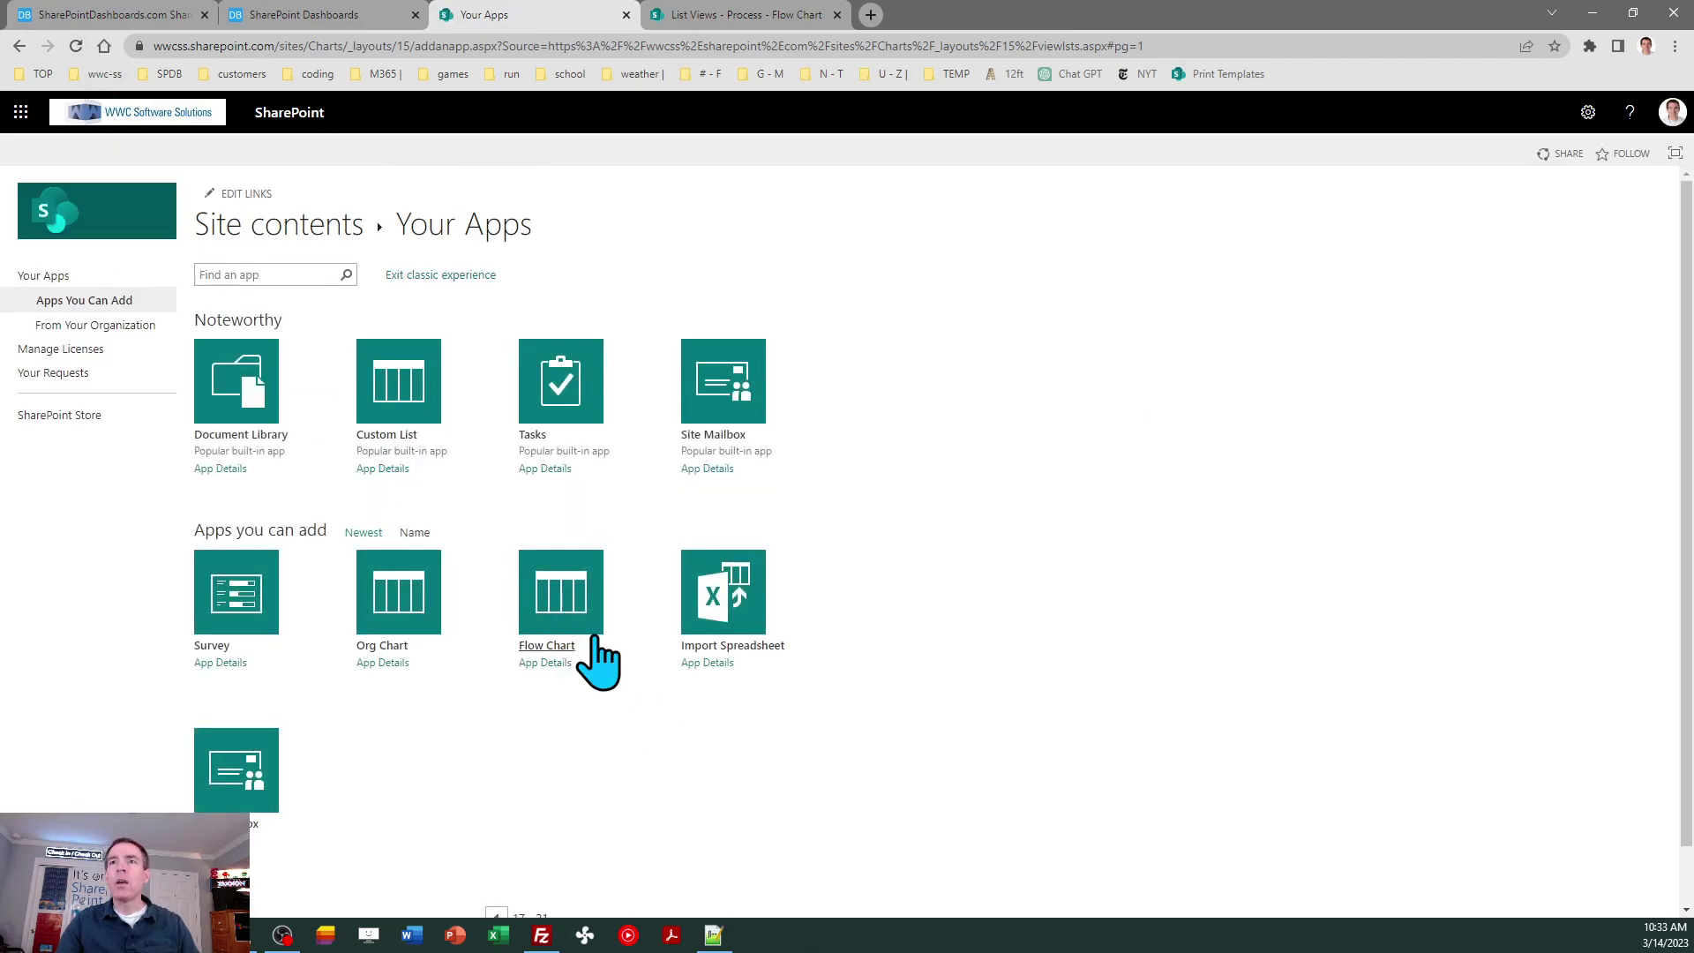
pyautogui.click(556, 592)
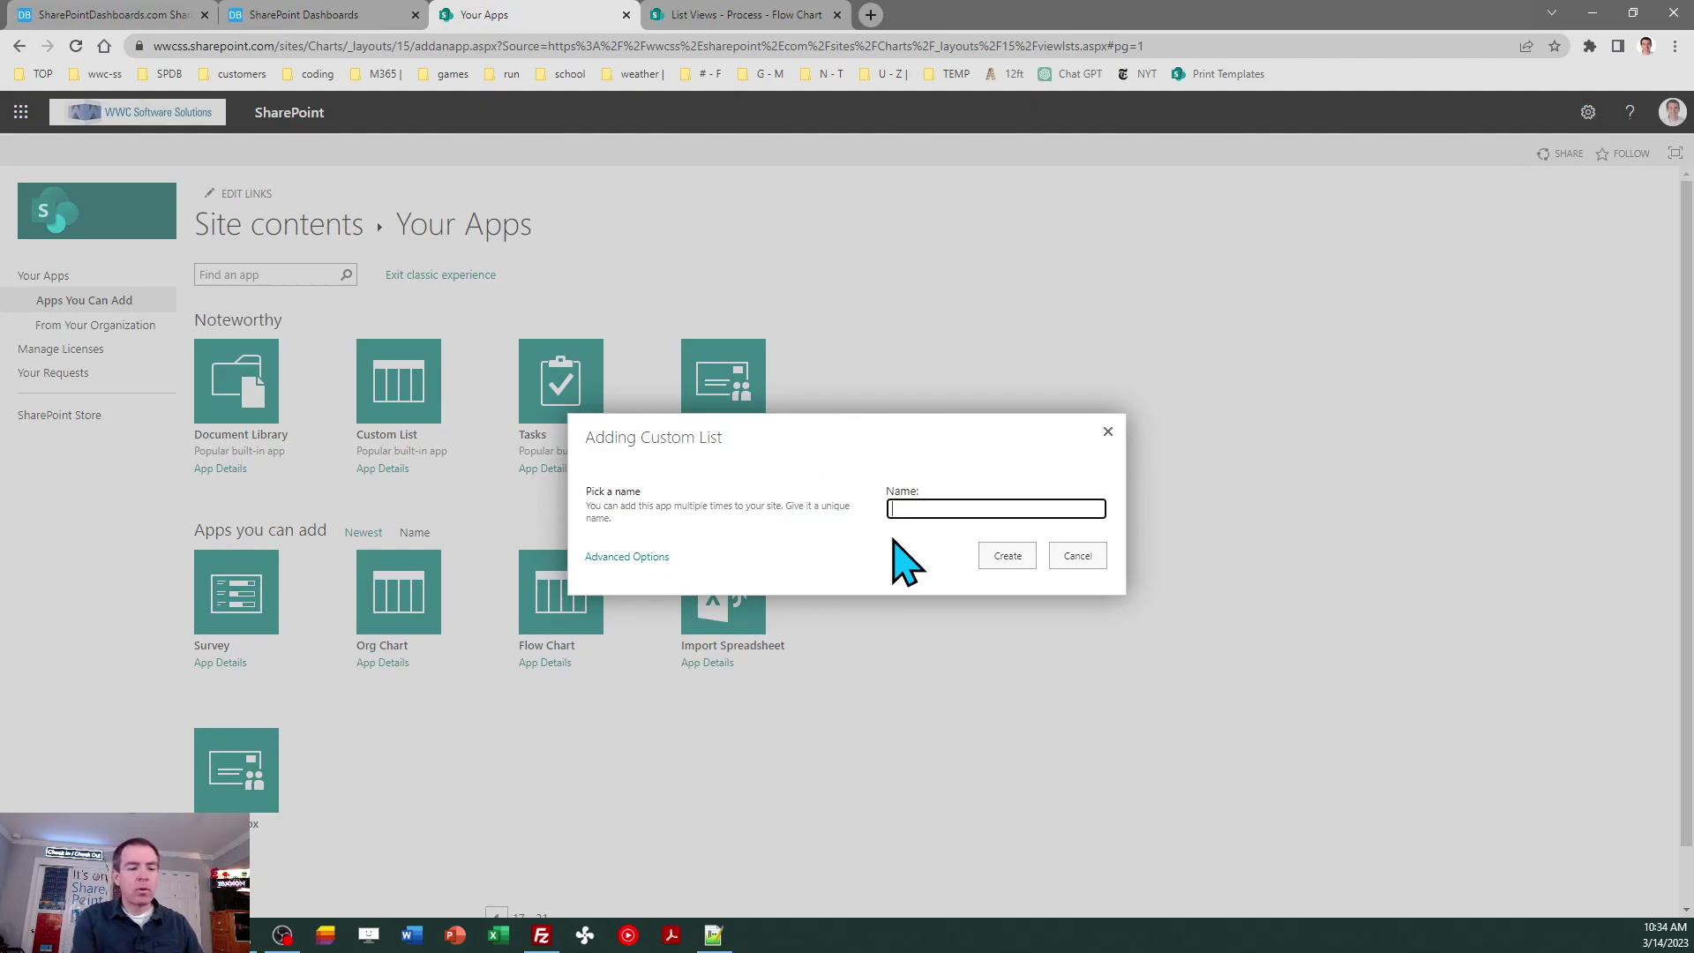
pyautogui.write('Flow Chart')
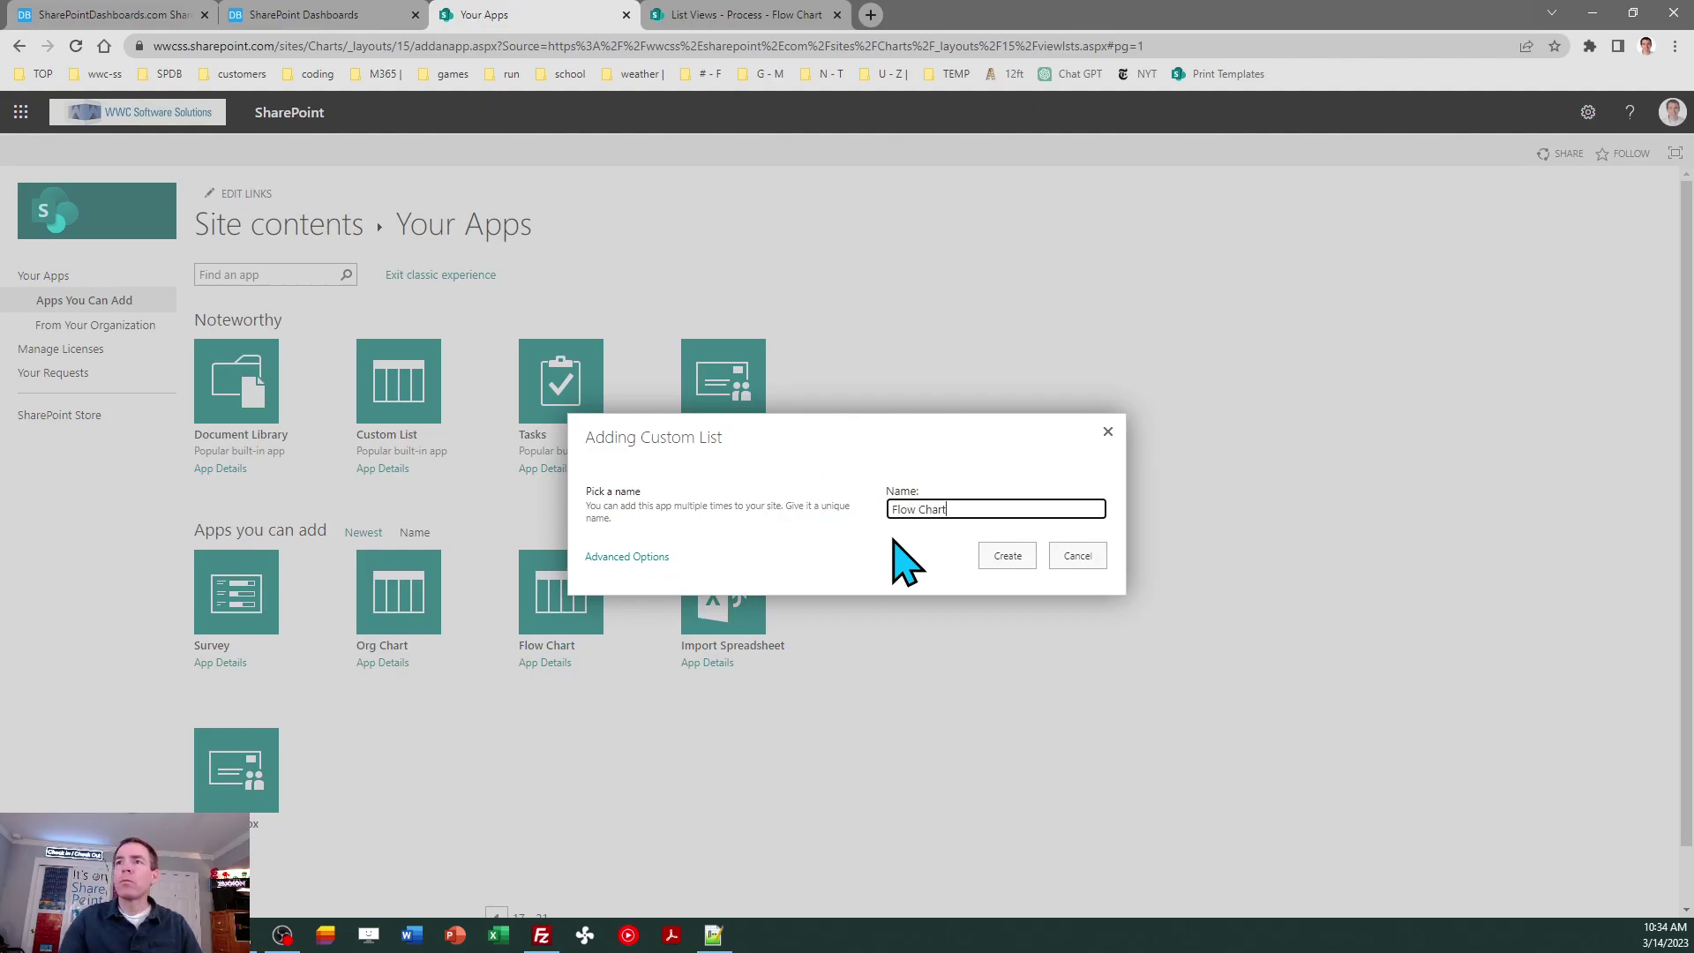
pyautogui.click(1020, 558)
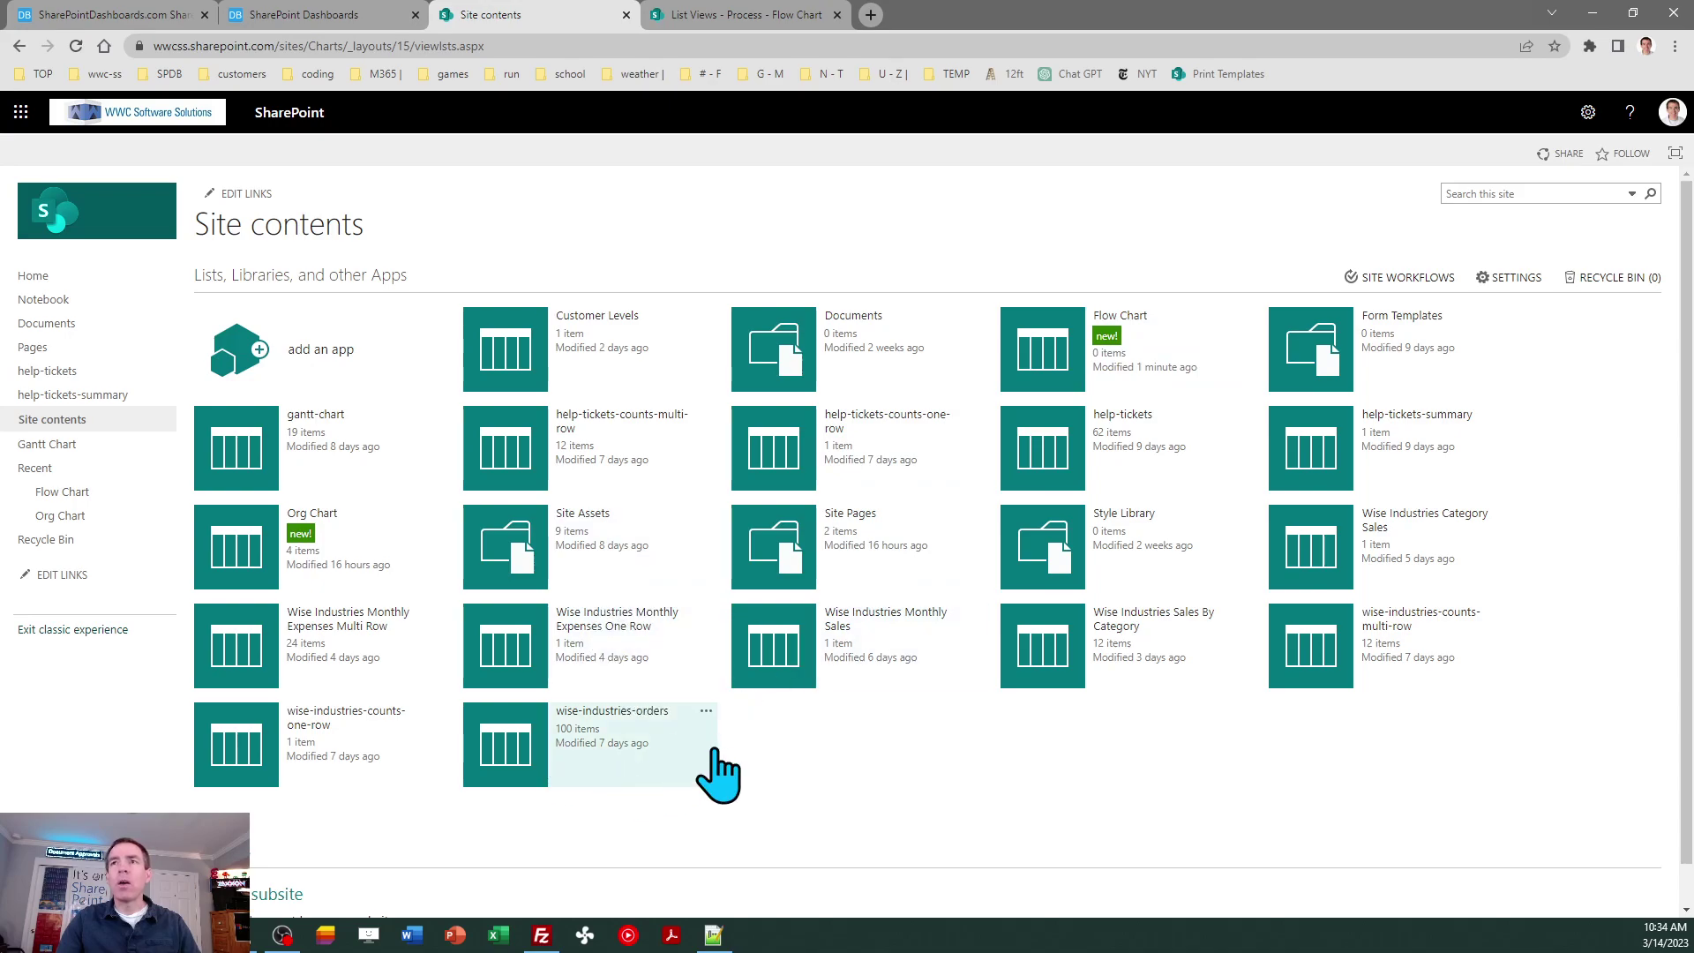
# - Open the empty Flow Chart list in modern view, select its web address, then return Home
pyautogui.click(71, 631)
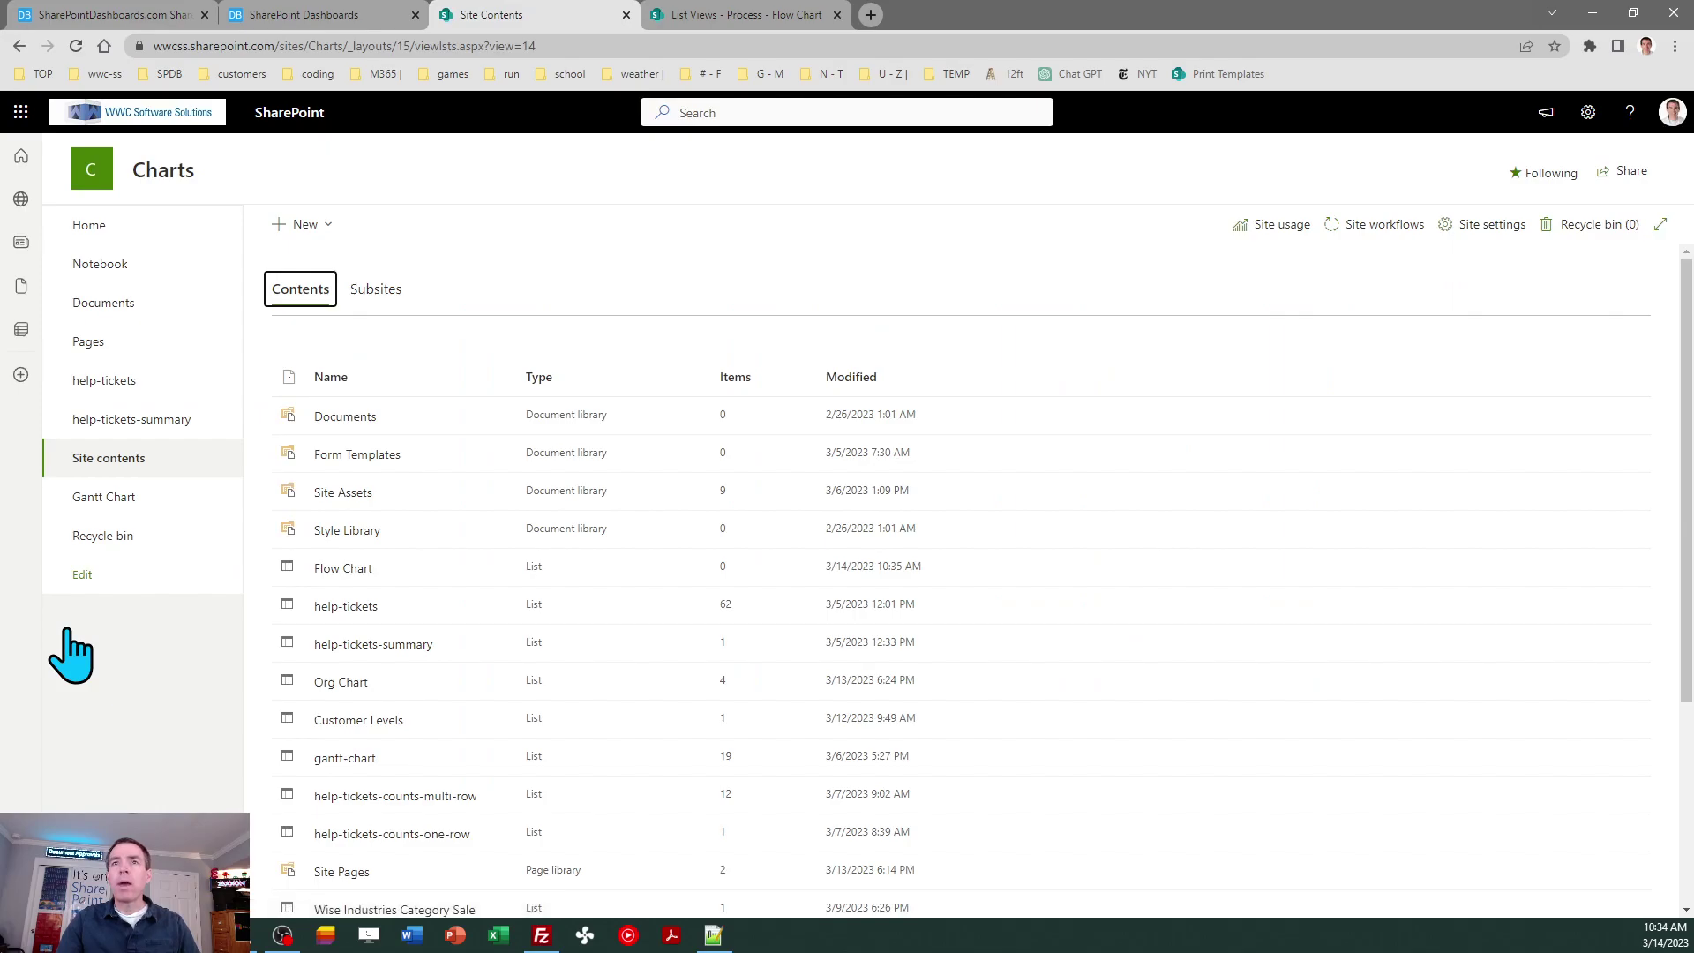
pyautogui.click(338, 572)
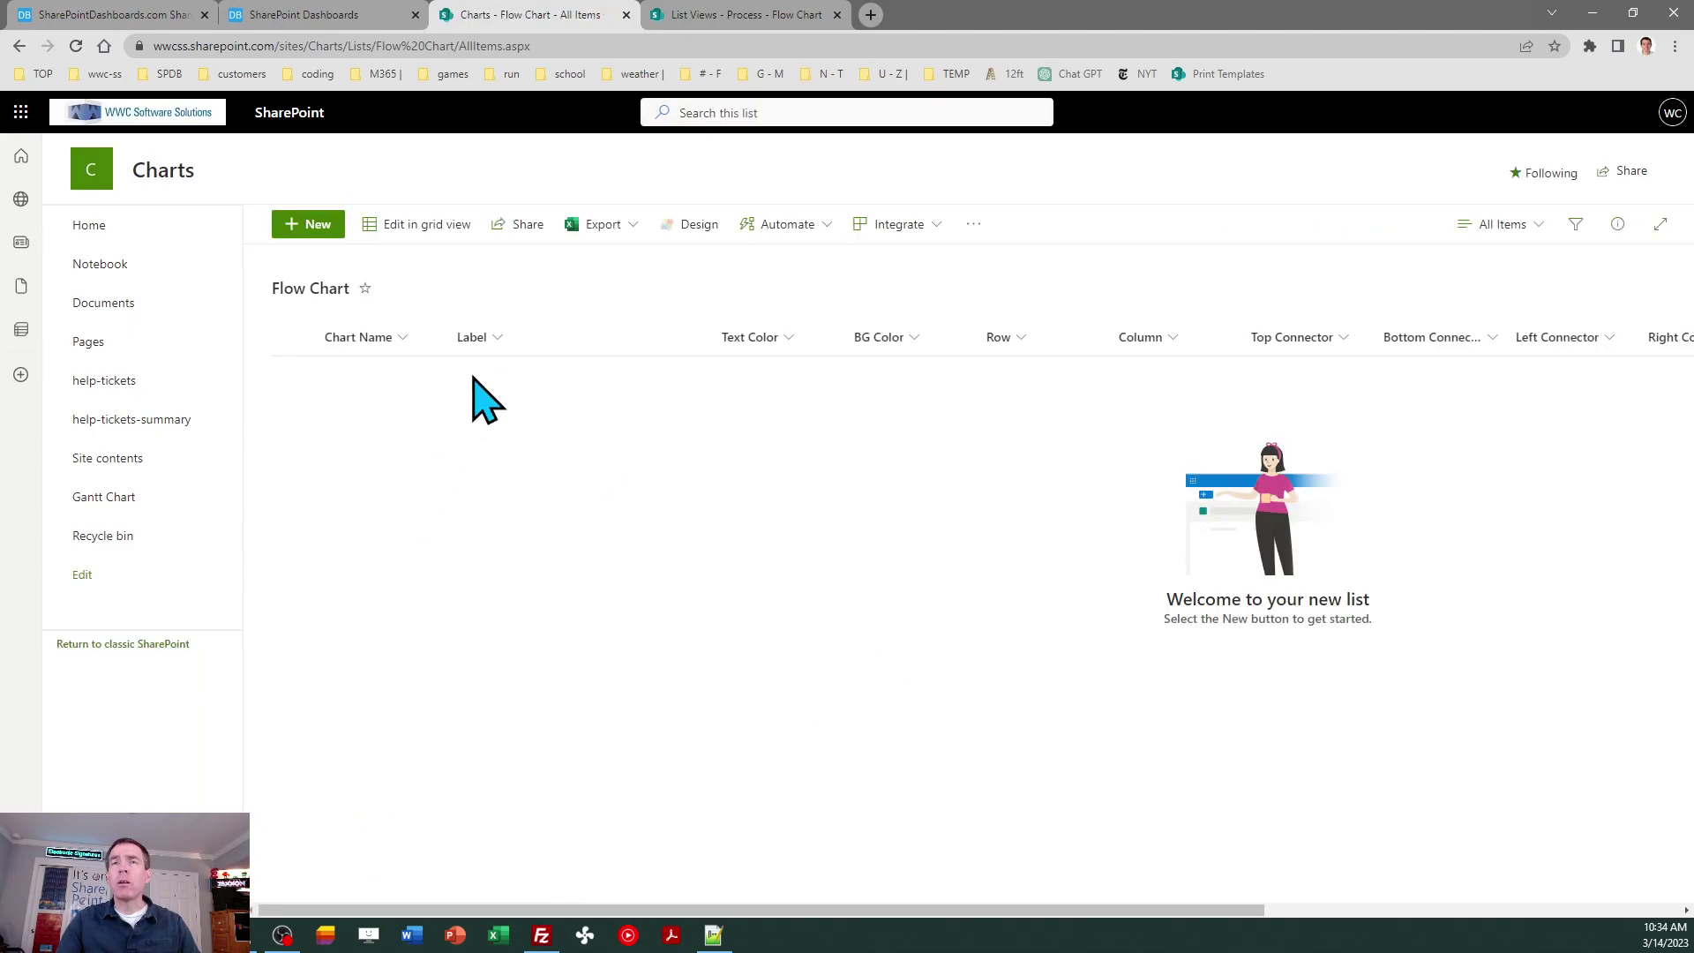
pyautogui.click(484, 45)
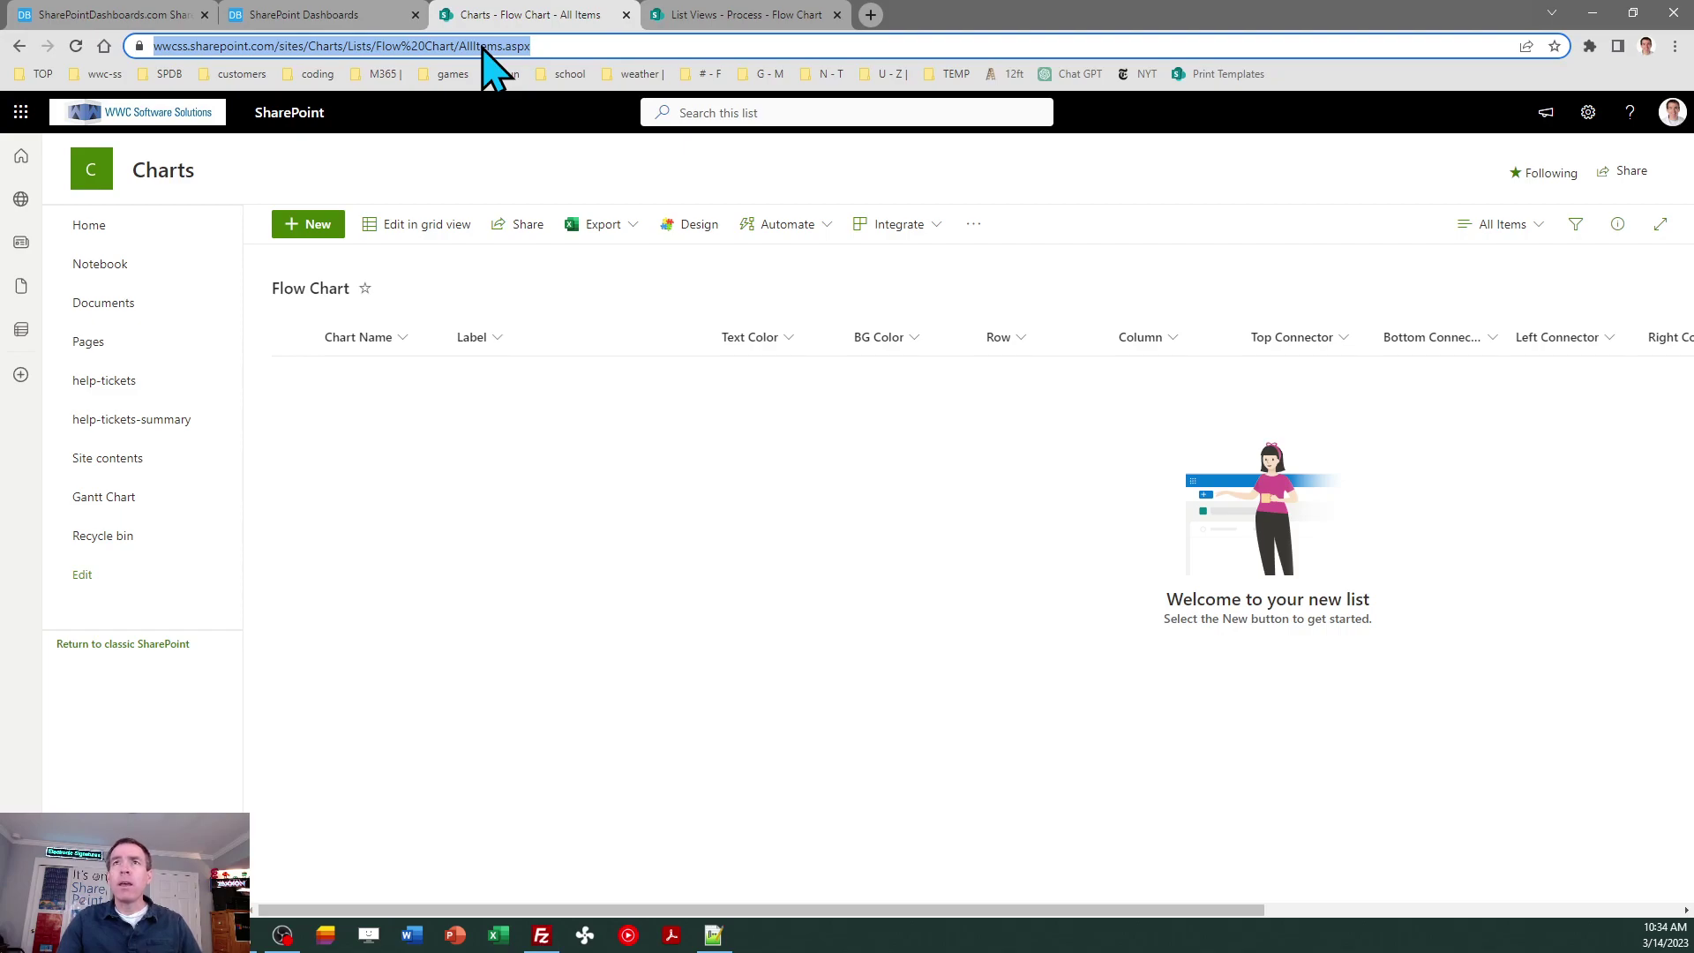
pyautogui.click(89, 226)
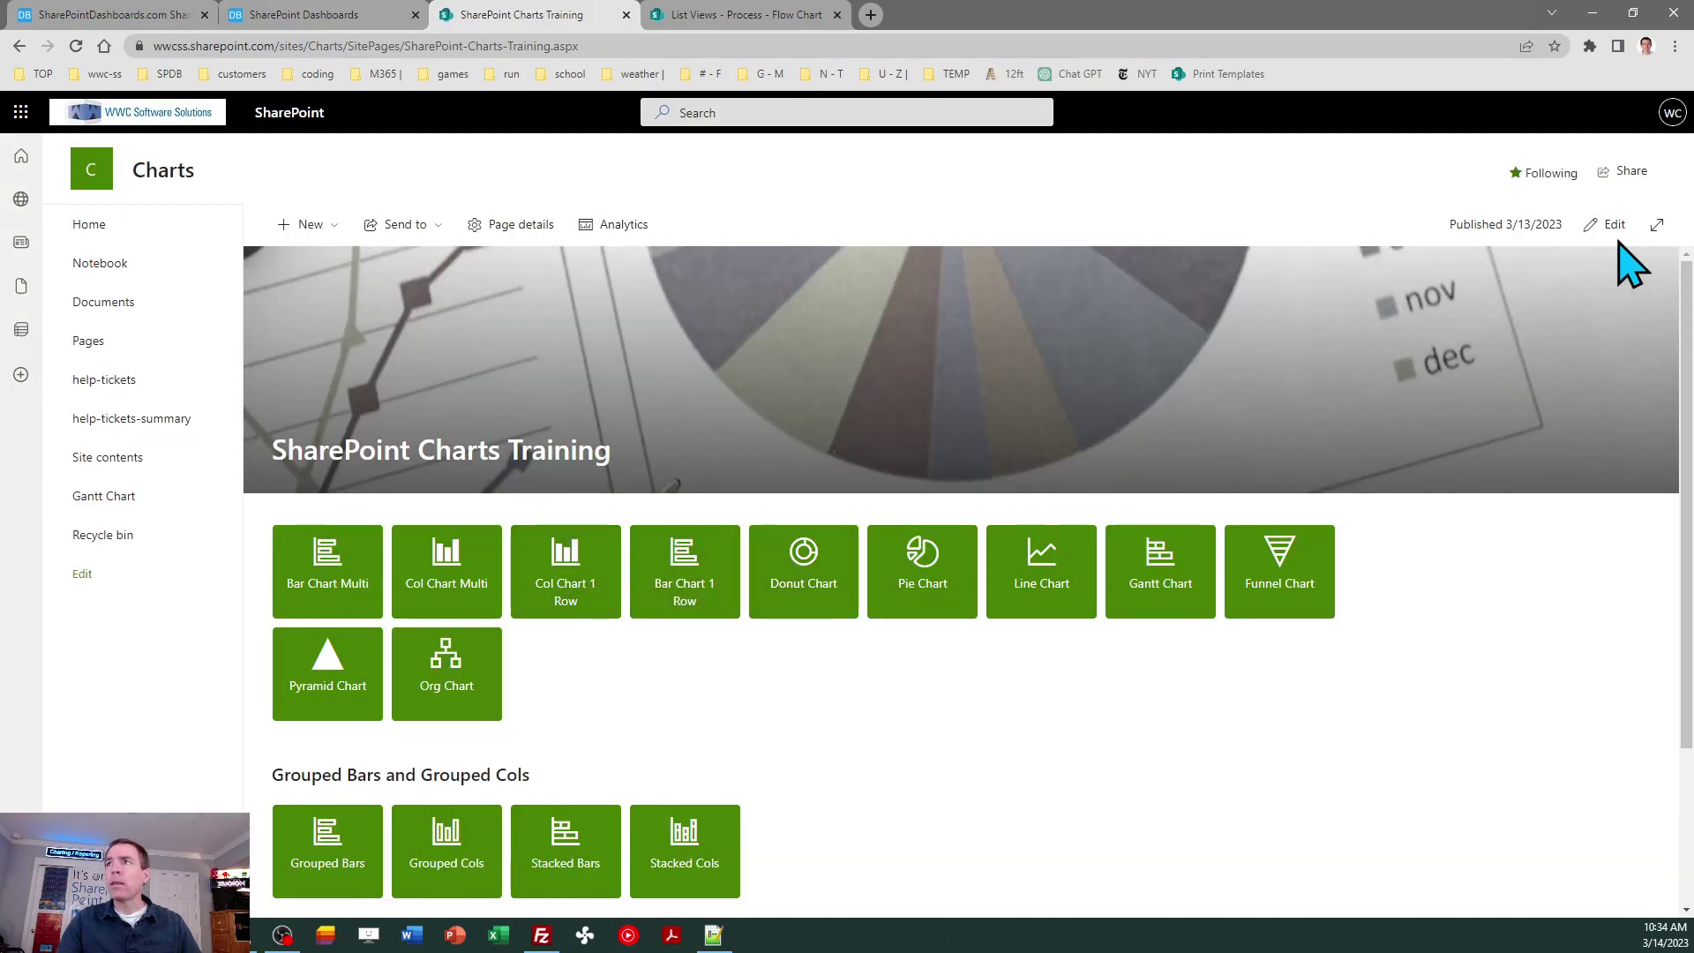
# - Edit the home page and add a quick link from the pasted Flow Chart list URL
pyautogui.click(1608, 225)
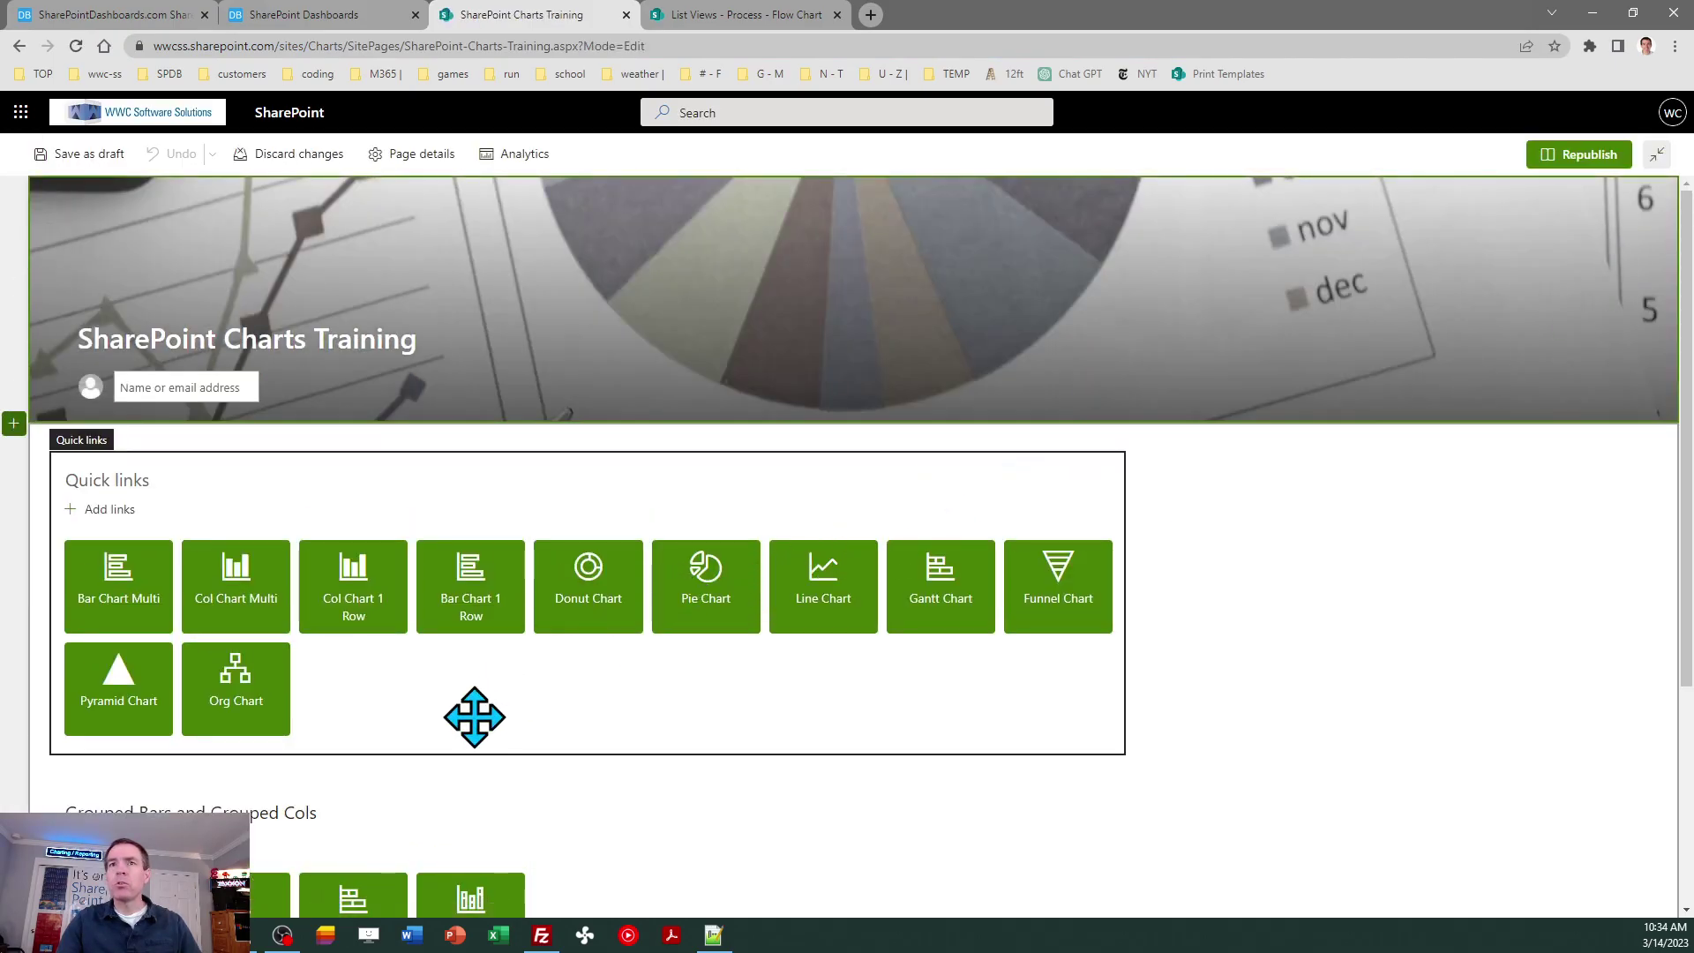
pyautogui.click(104, 510)
pyautogui.click(213, 439)
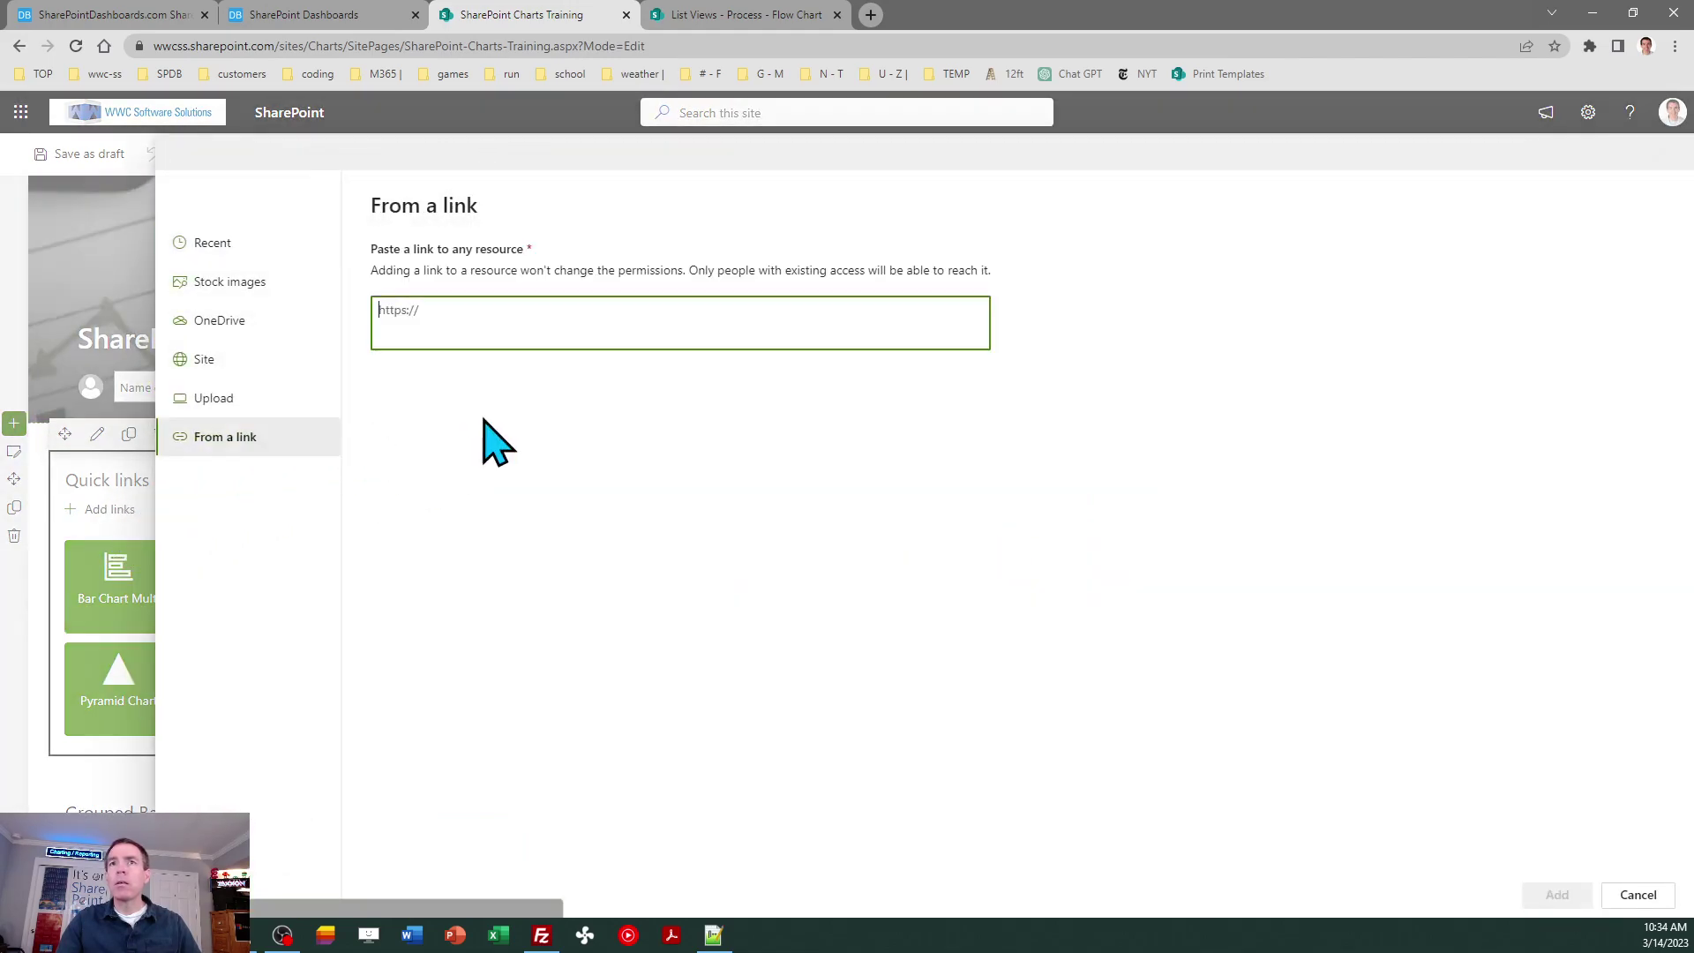
pyautogui.hotkey('ctrl', 'v')
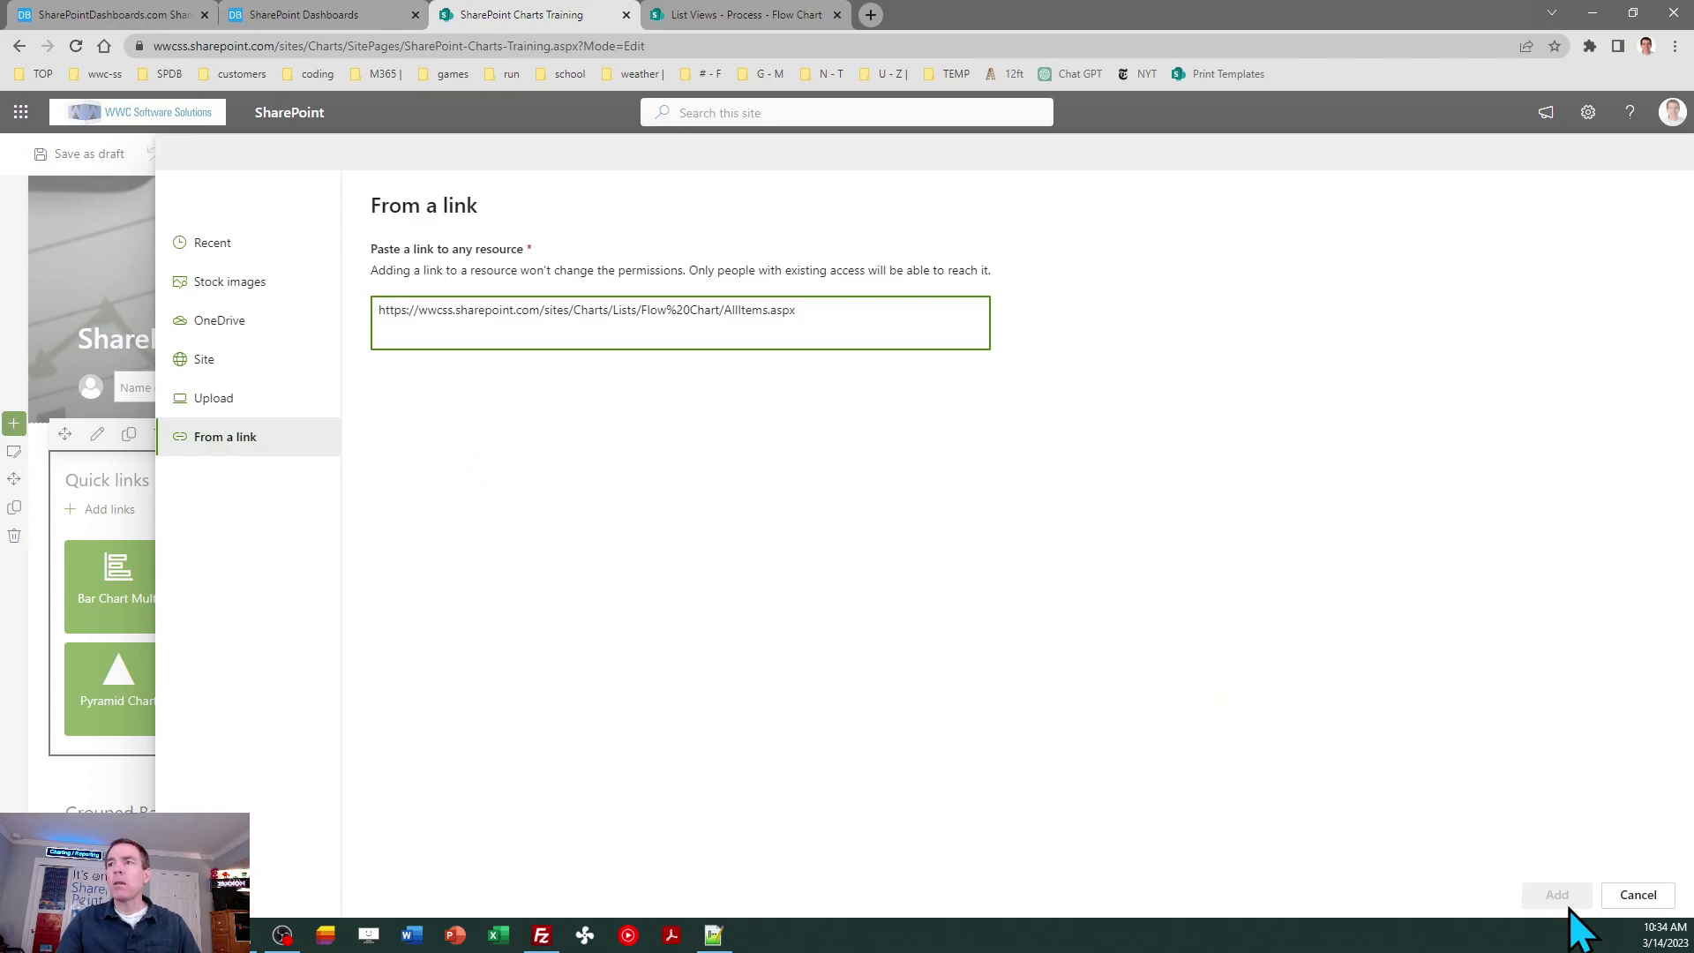
pyautogui.click(1557, 895)
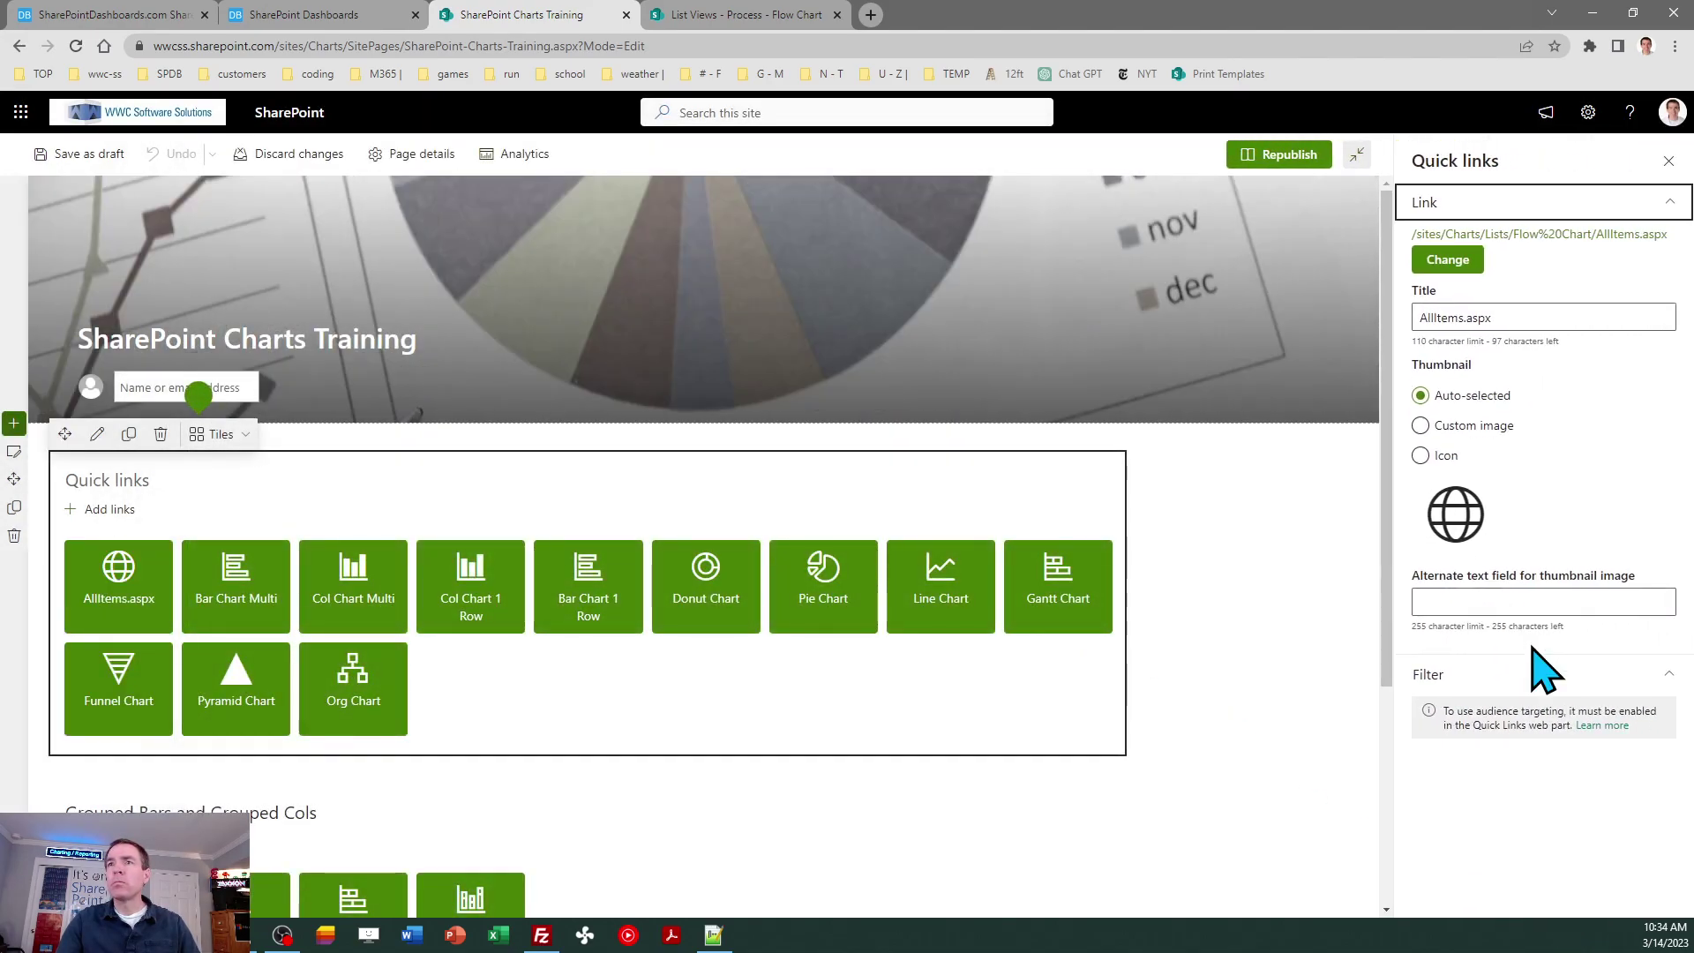
# - Title the tile 'Flow Chart' with a flowchart icon, move it after Org Chart, and republish
pyautogui.click(1506, 318)
pyautogui.hotkey('ctrl', 'a')
pyautogui.write('Flow Char')
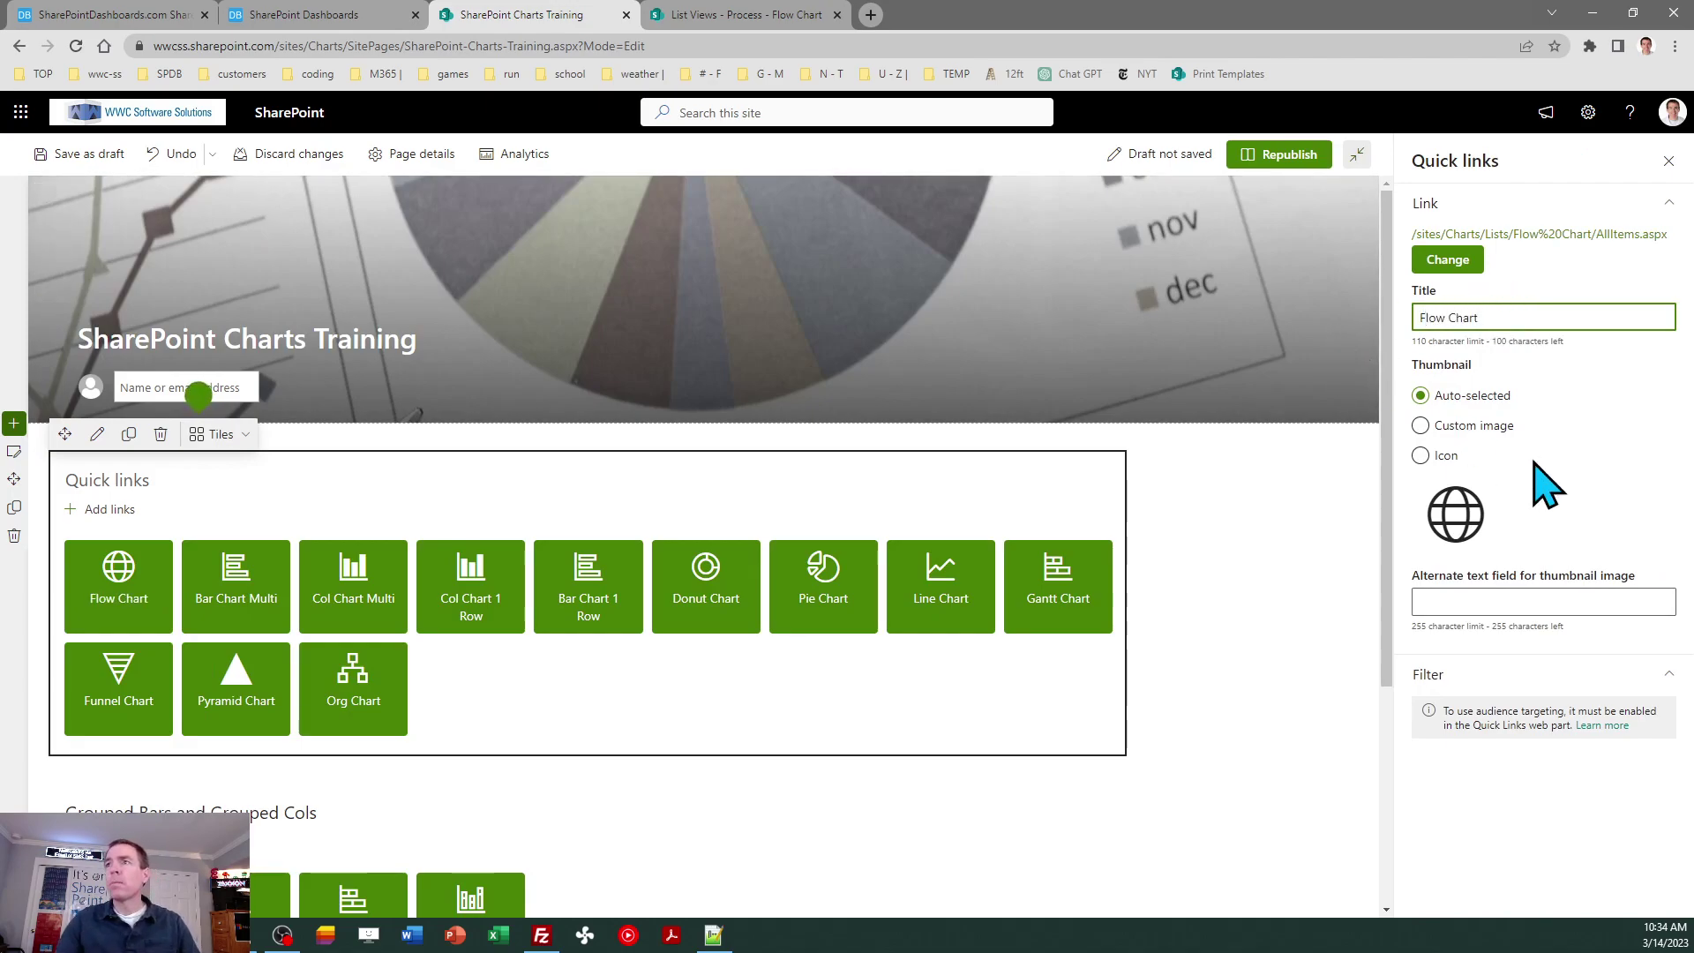
pyautogui.click(1421, 456)
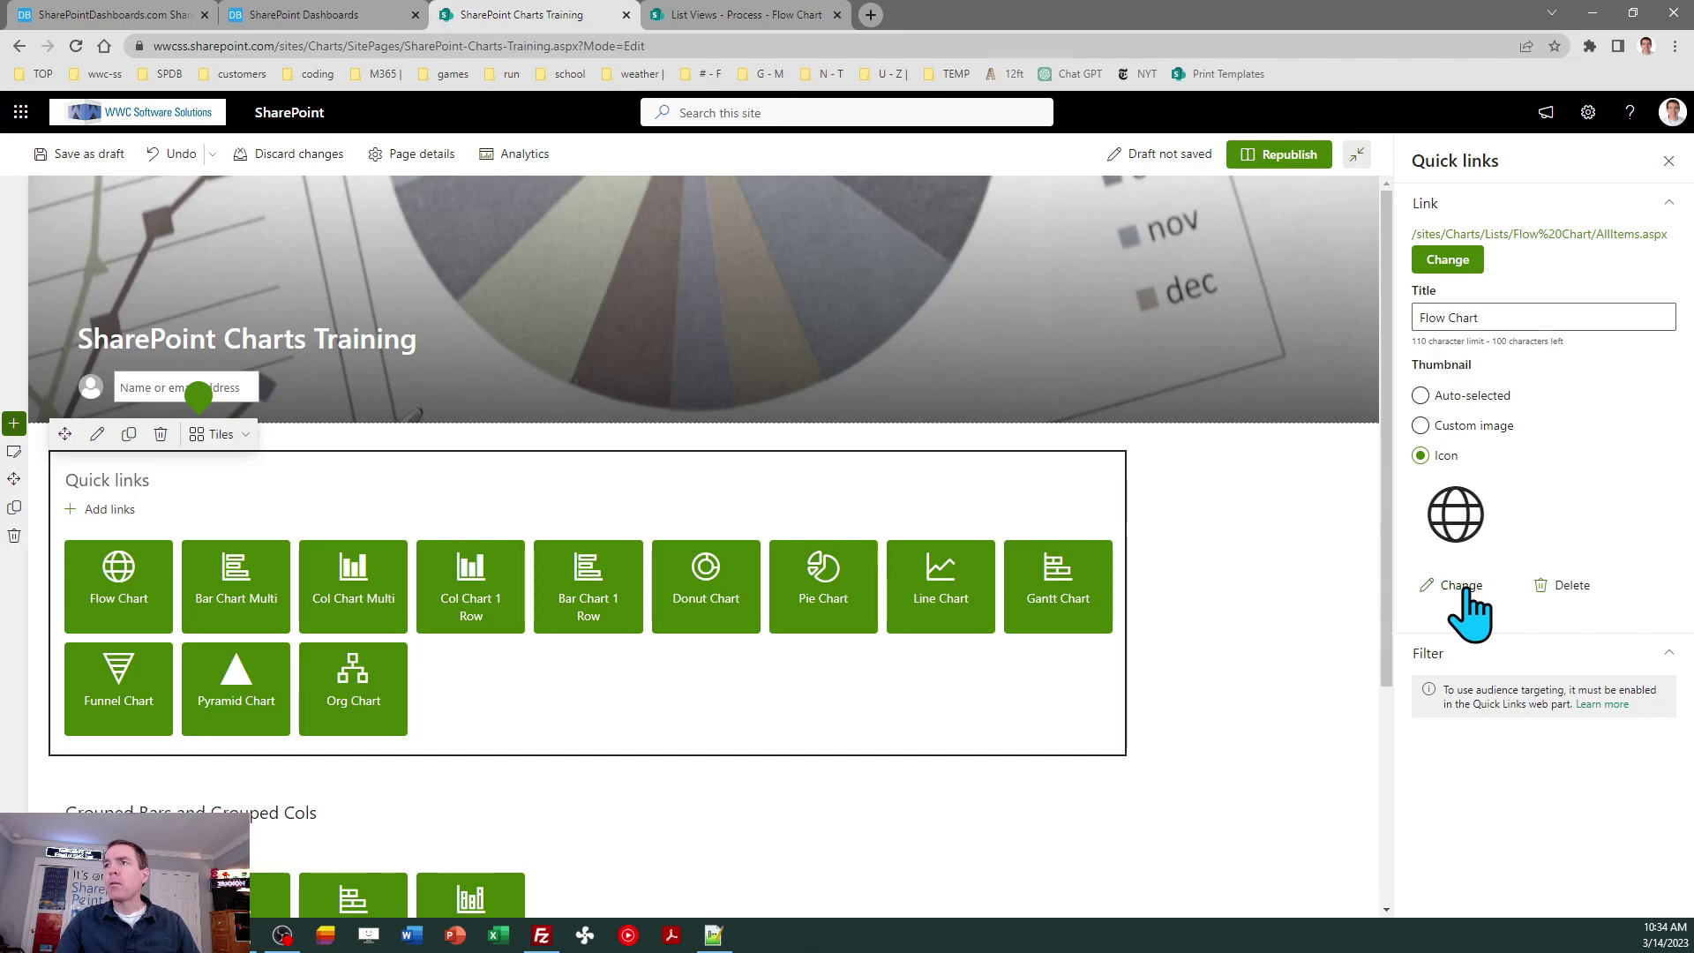
pyautogui.click(1463, 586)
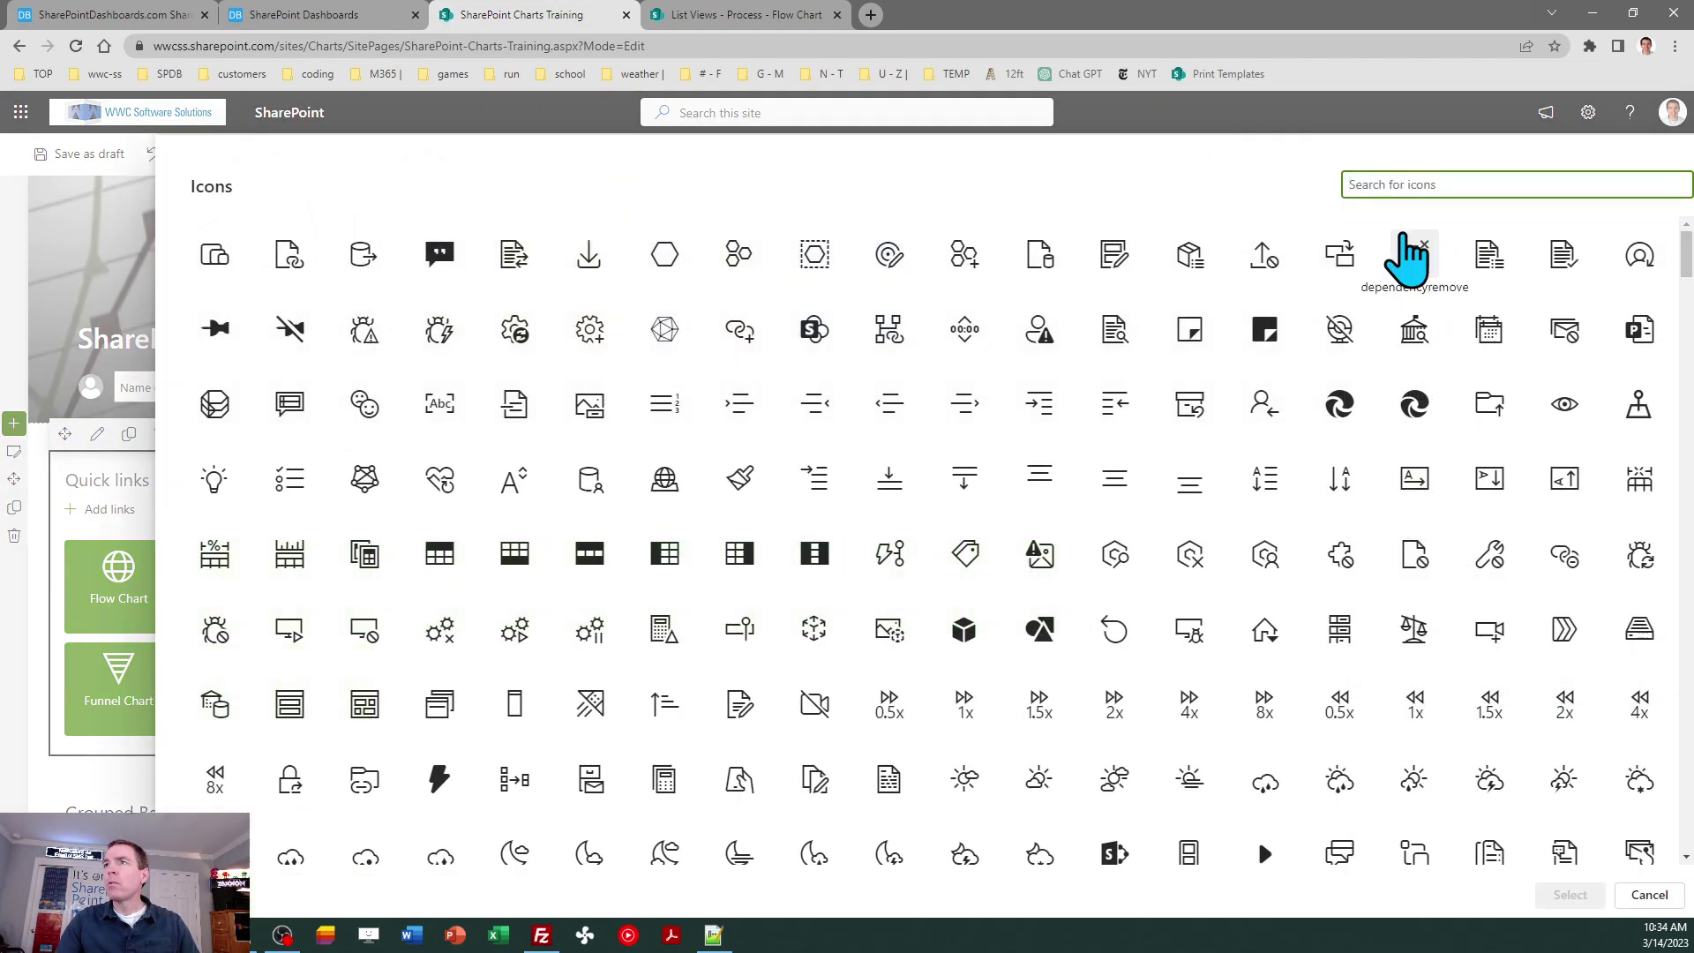
pyautogui.write('flow')
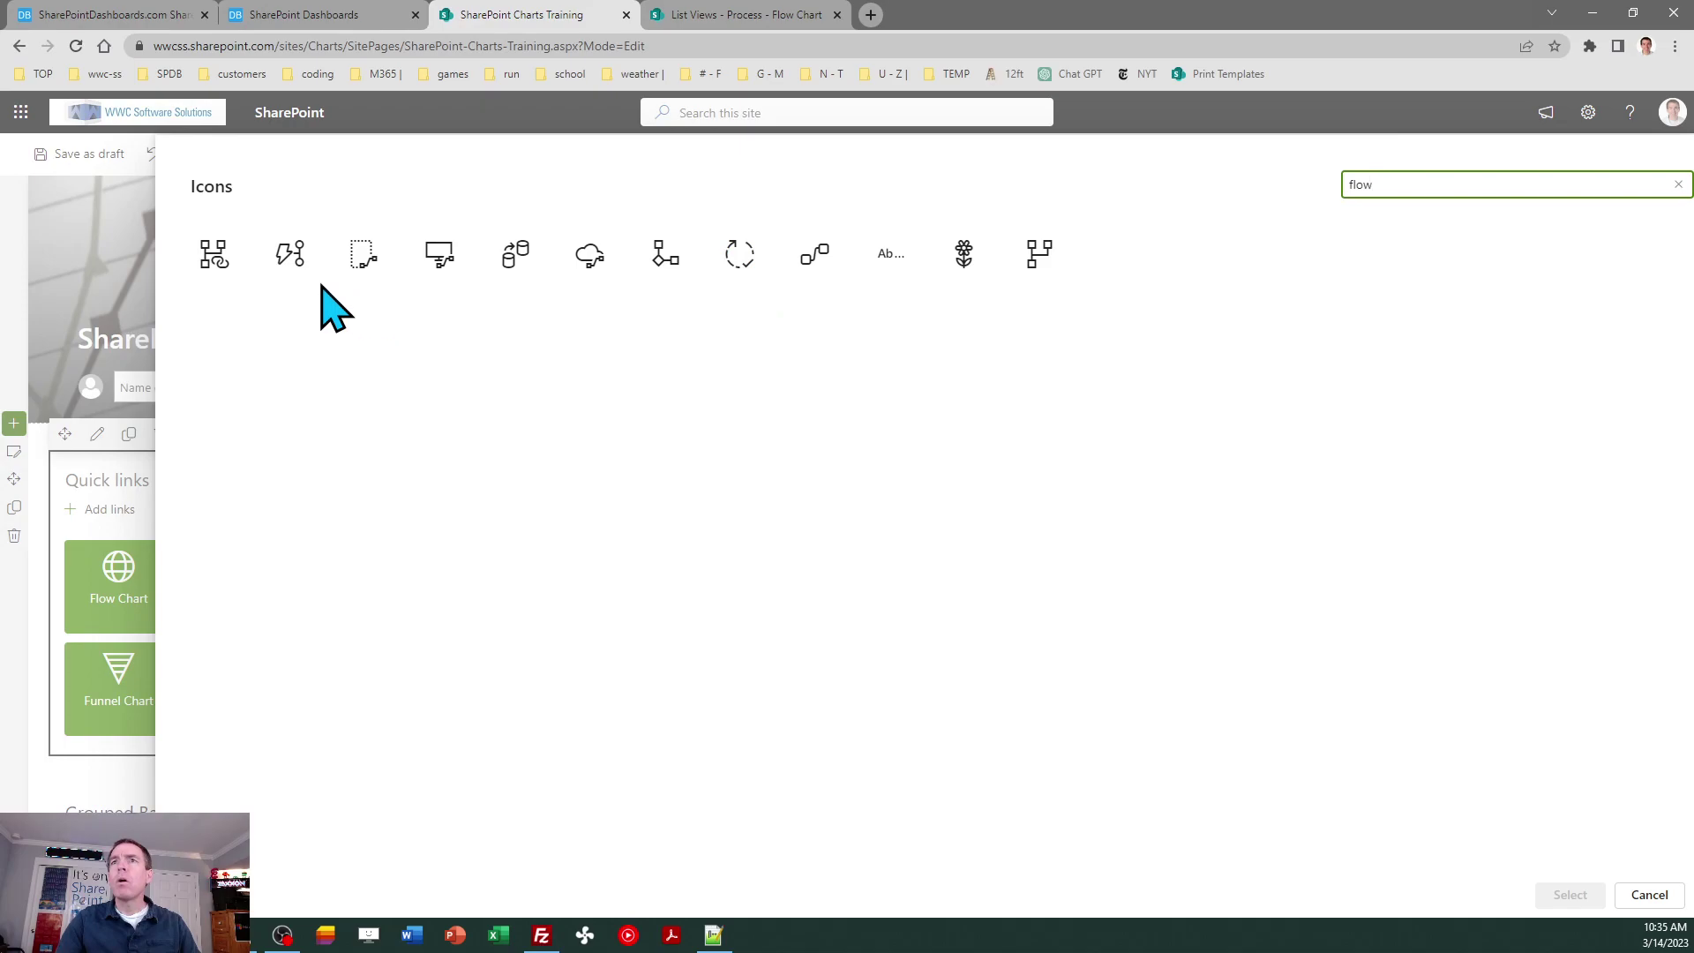
pyautogui.click(668, 264)
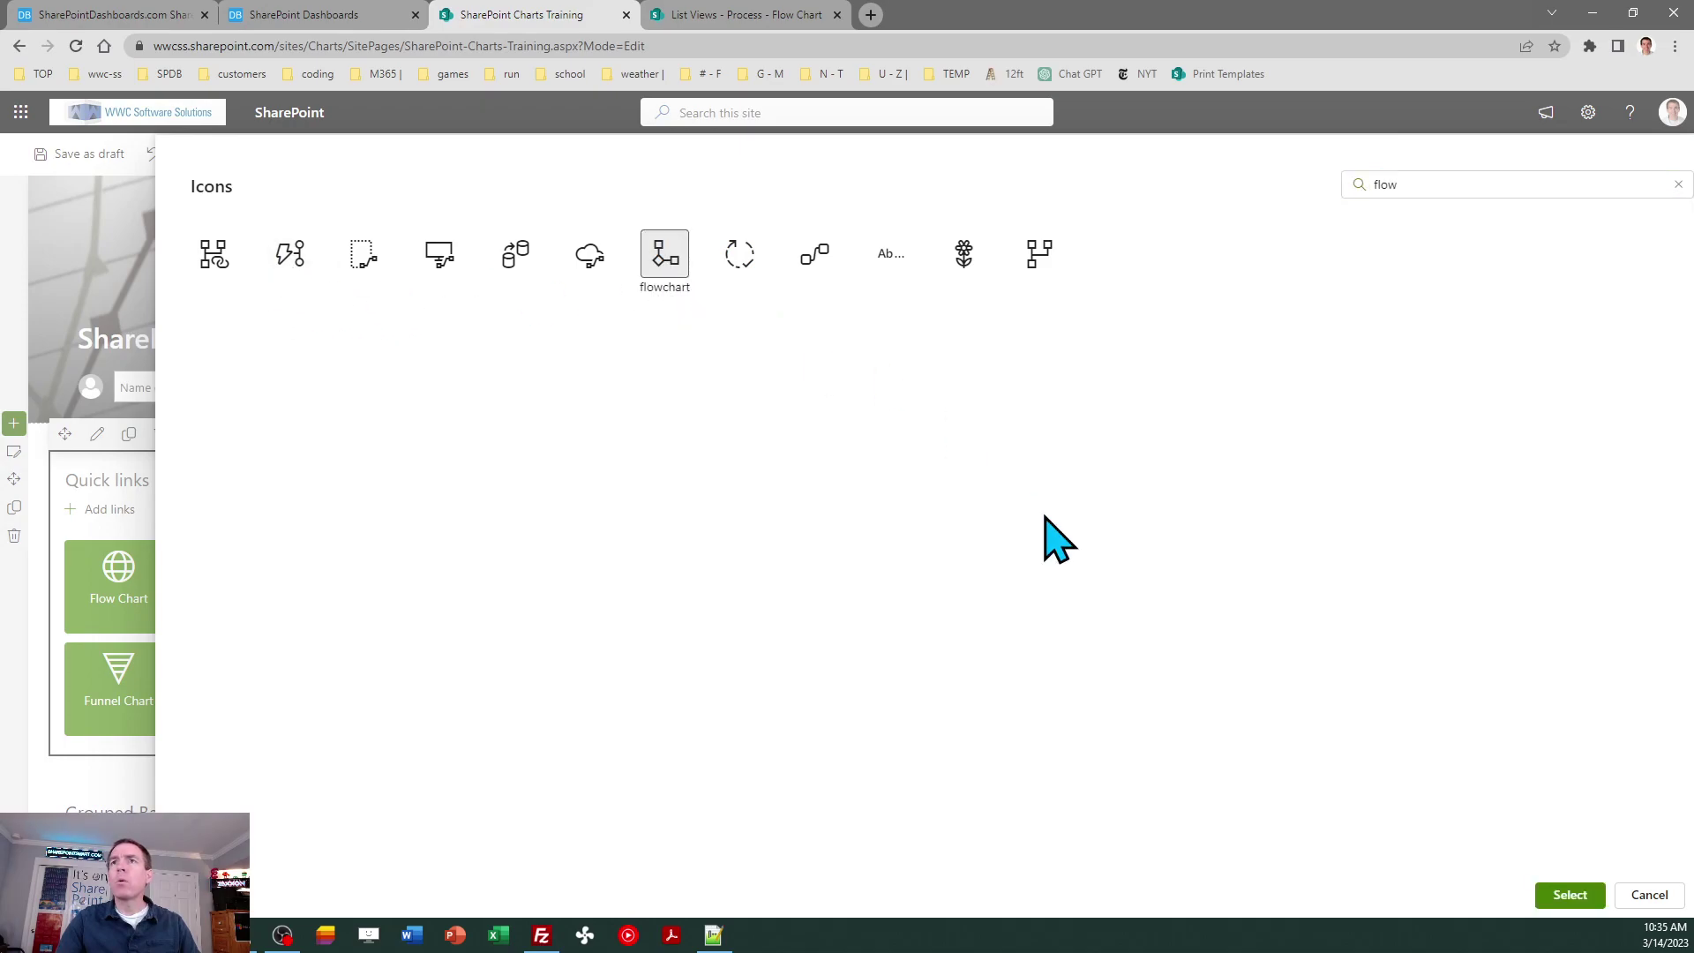
pyautogui.click(1571, 896)
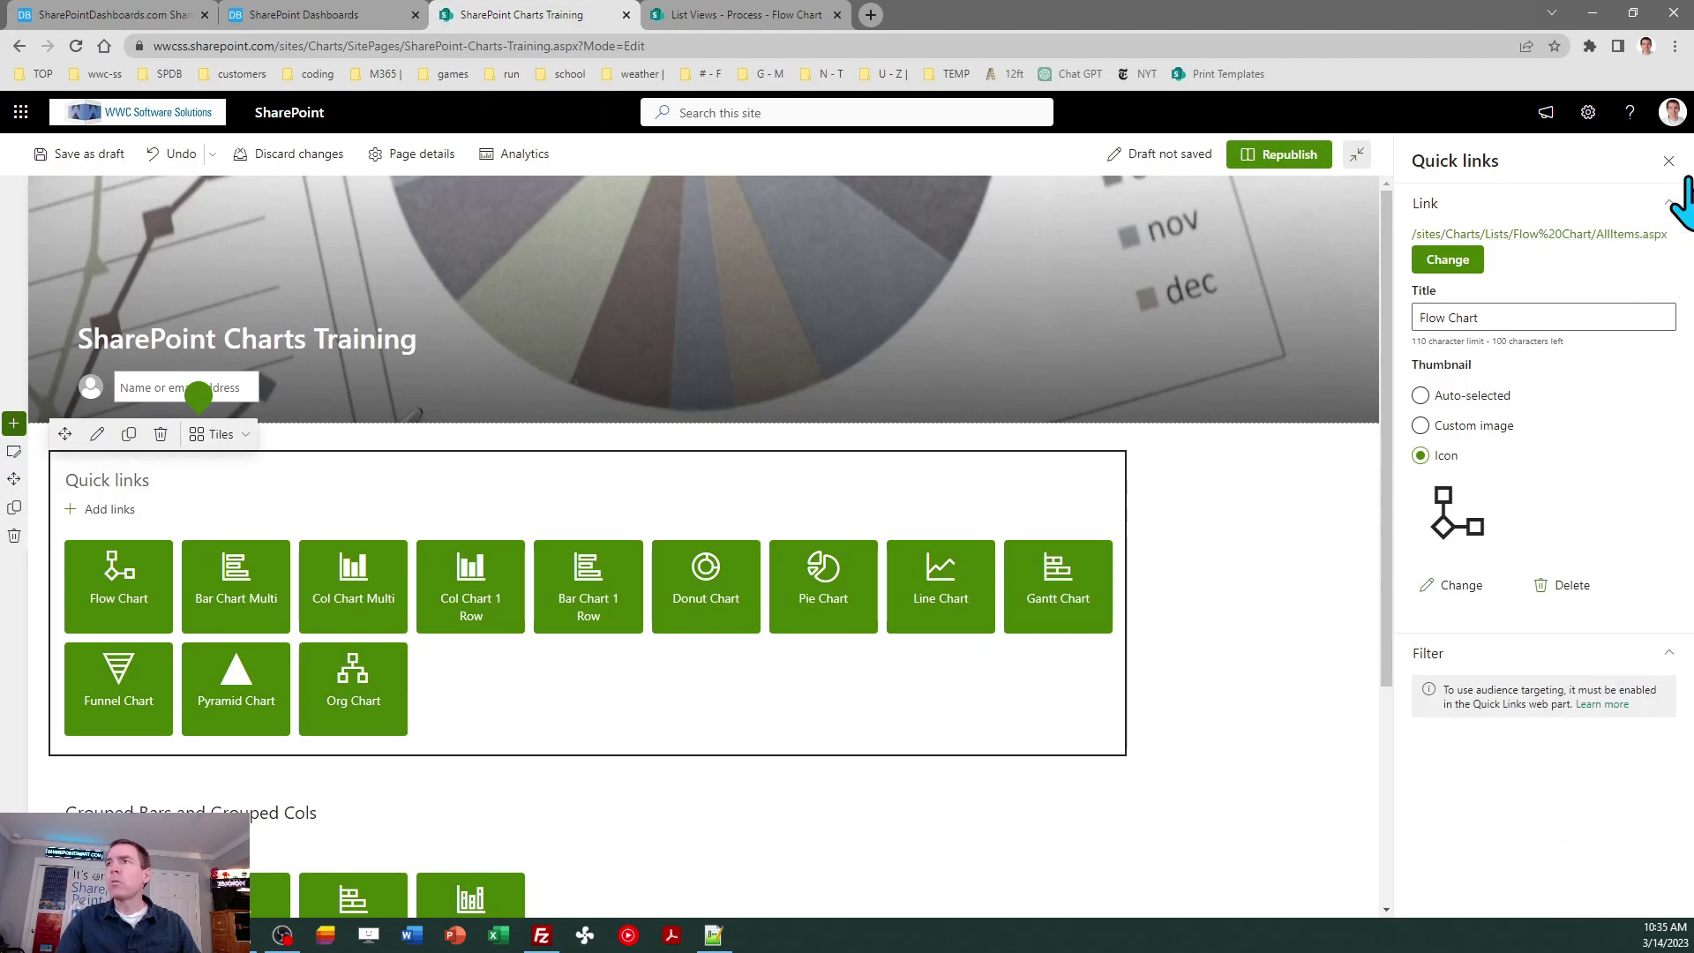
pyautogui.click(1668, 160)
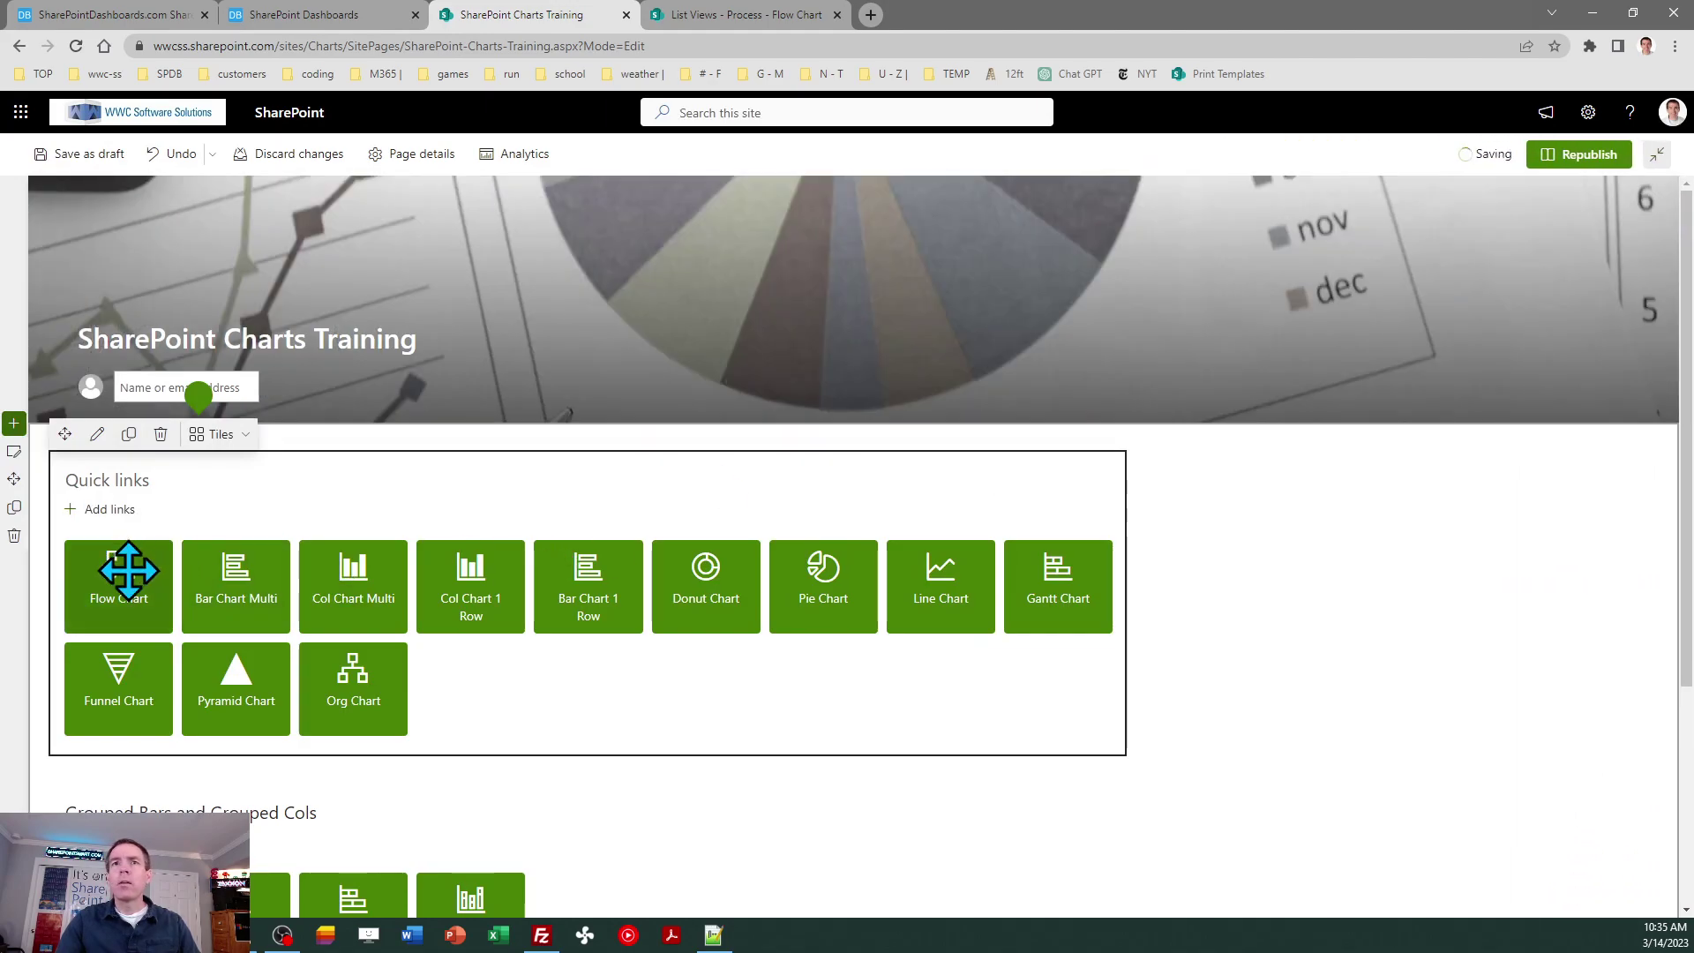
pyautogui.moveTo(110, 572); pyautogui.dragTo(411, 693)
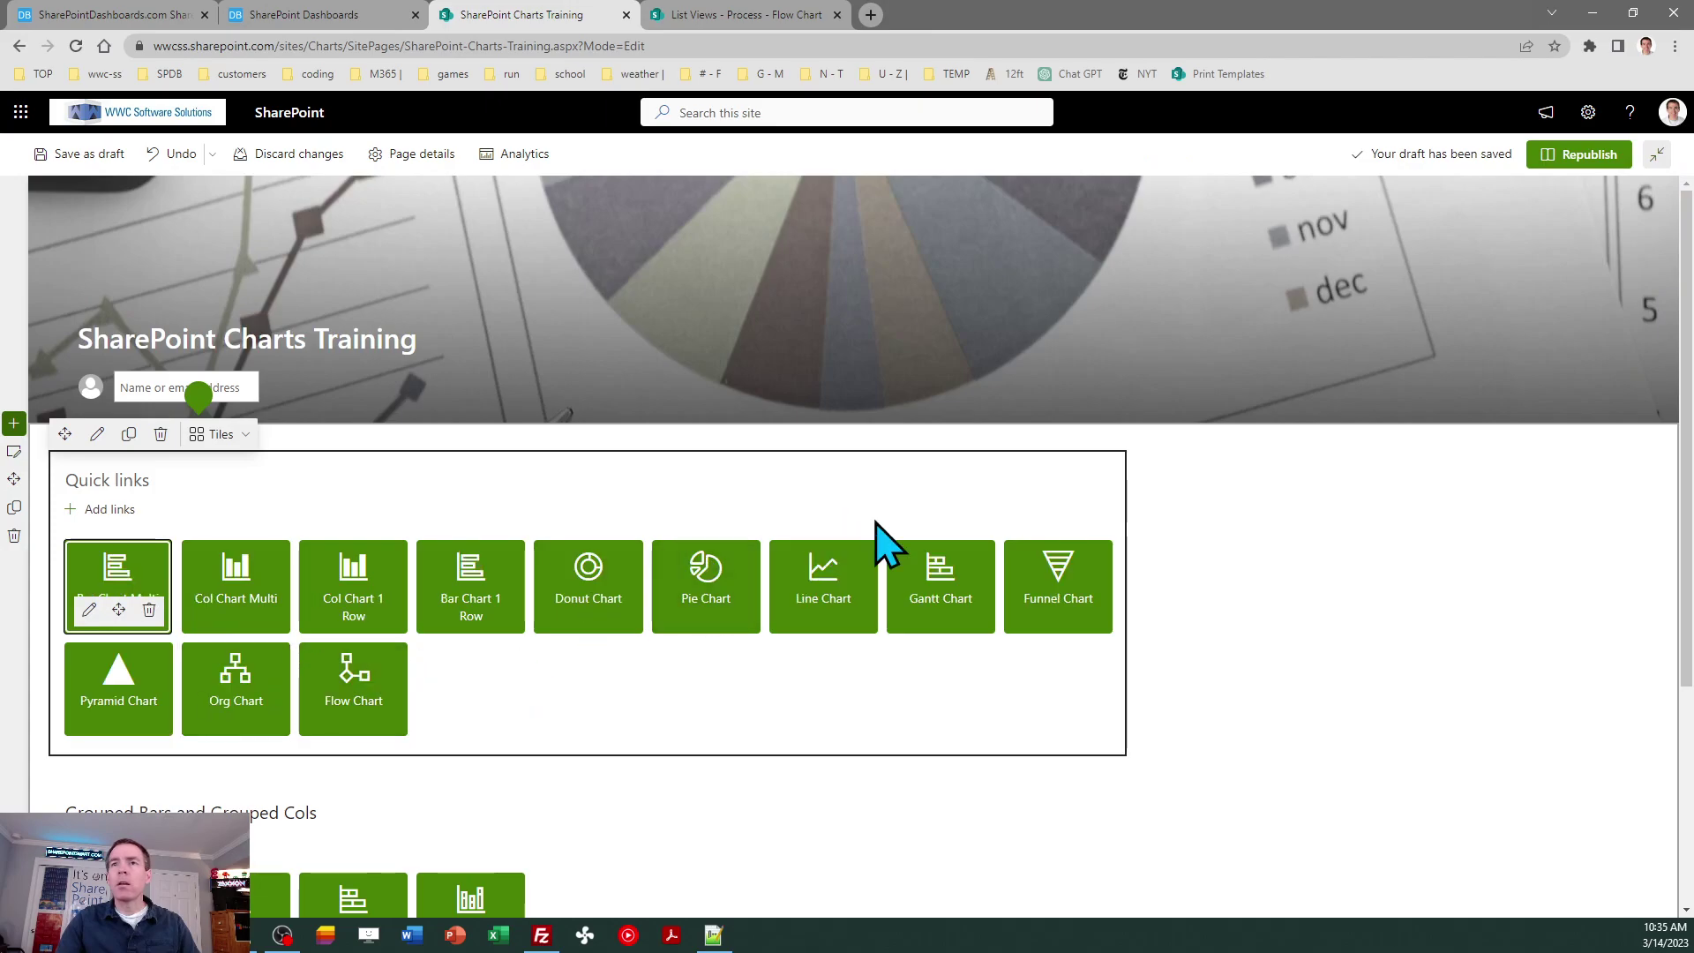
pyautogui.click(1588, 156)
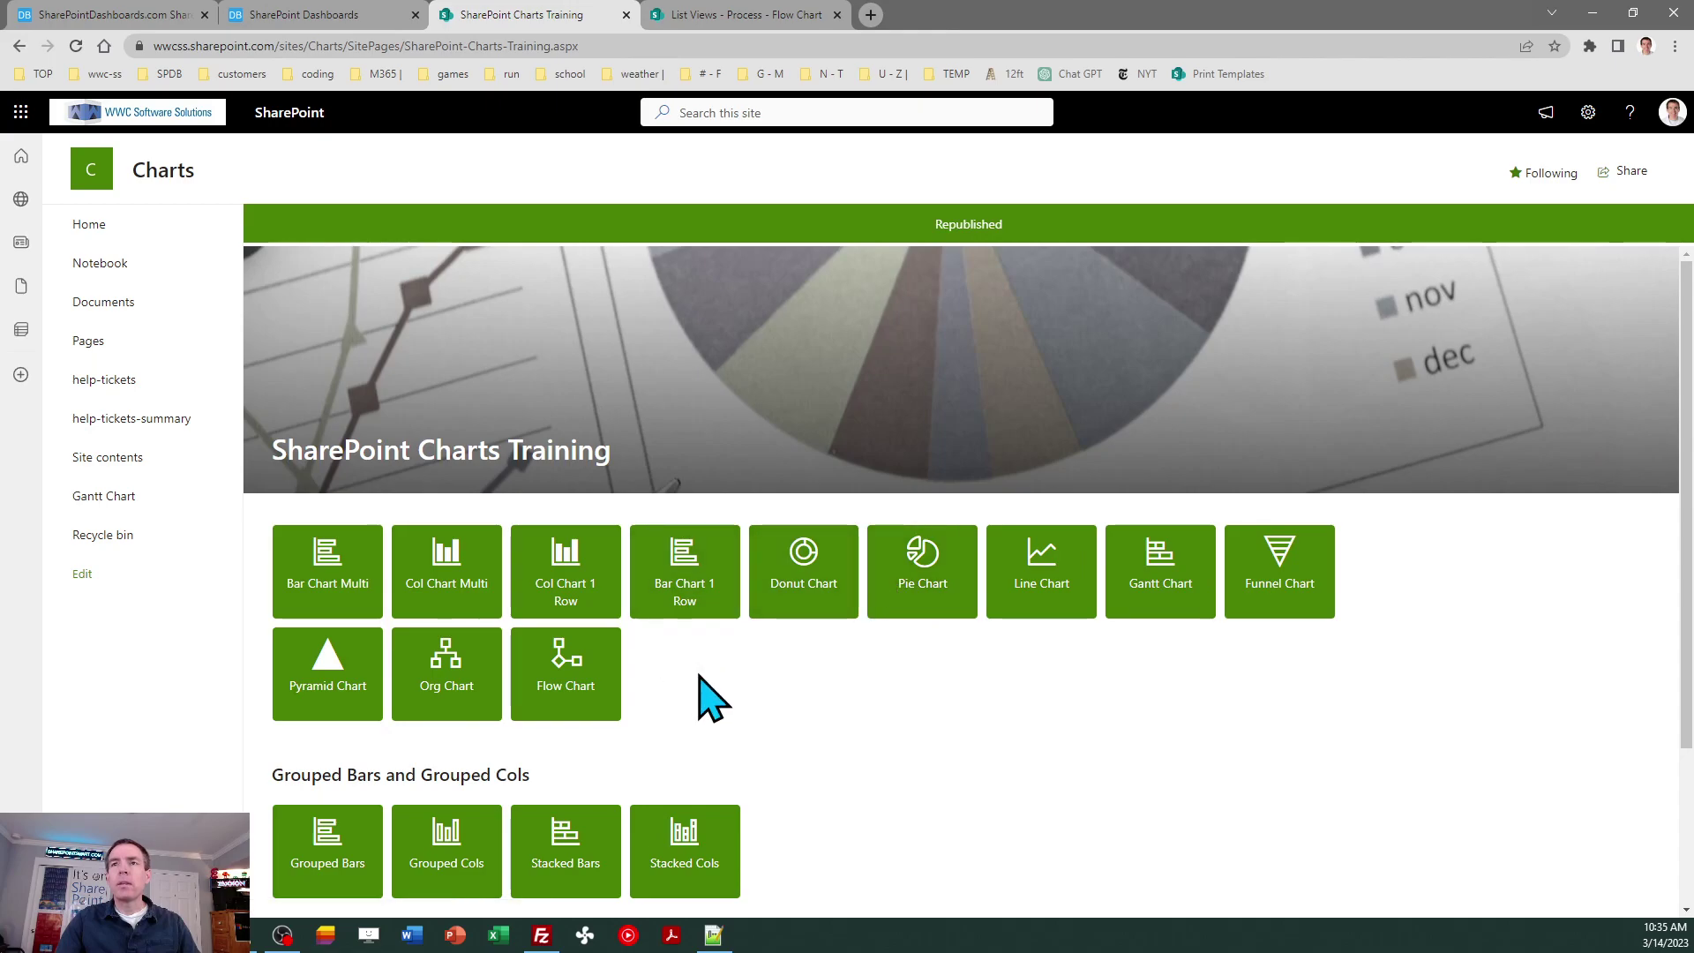
# - Open the Flow Chart list and save a new item: Chart Name Help Tickets, Label New Request
pyautogui.click(563, 677)
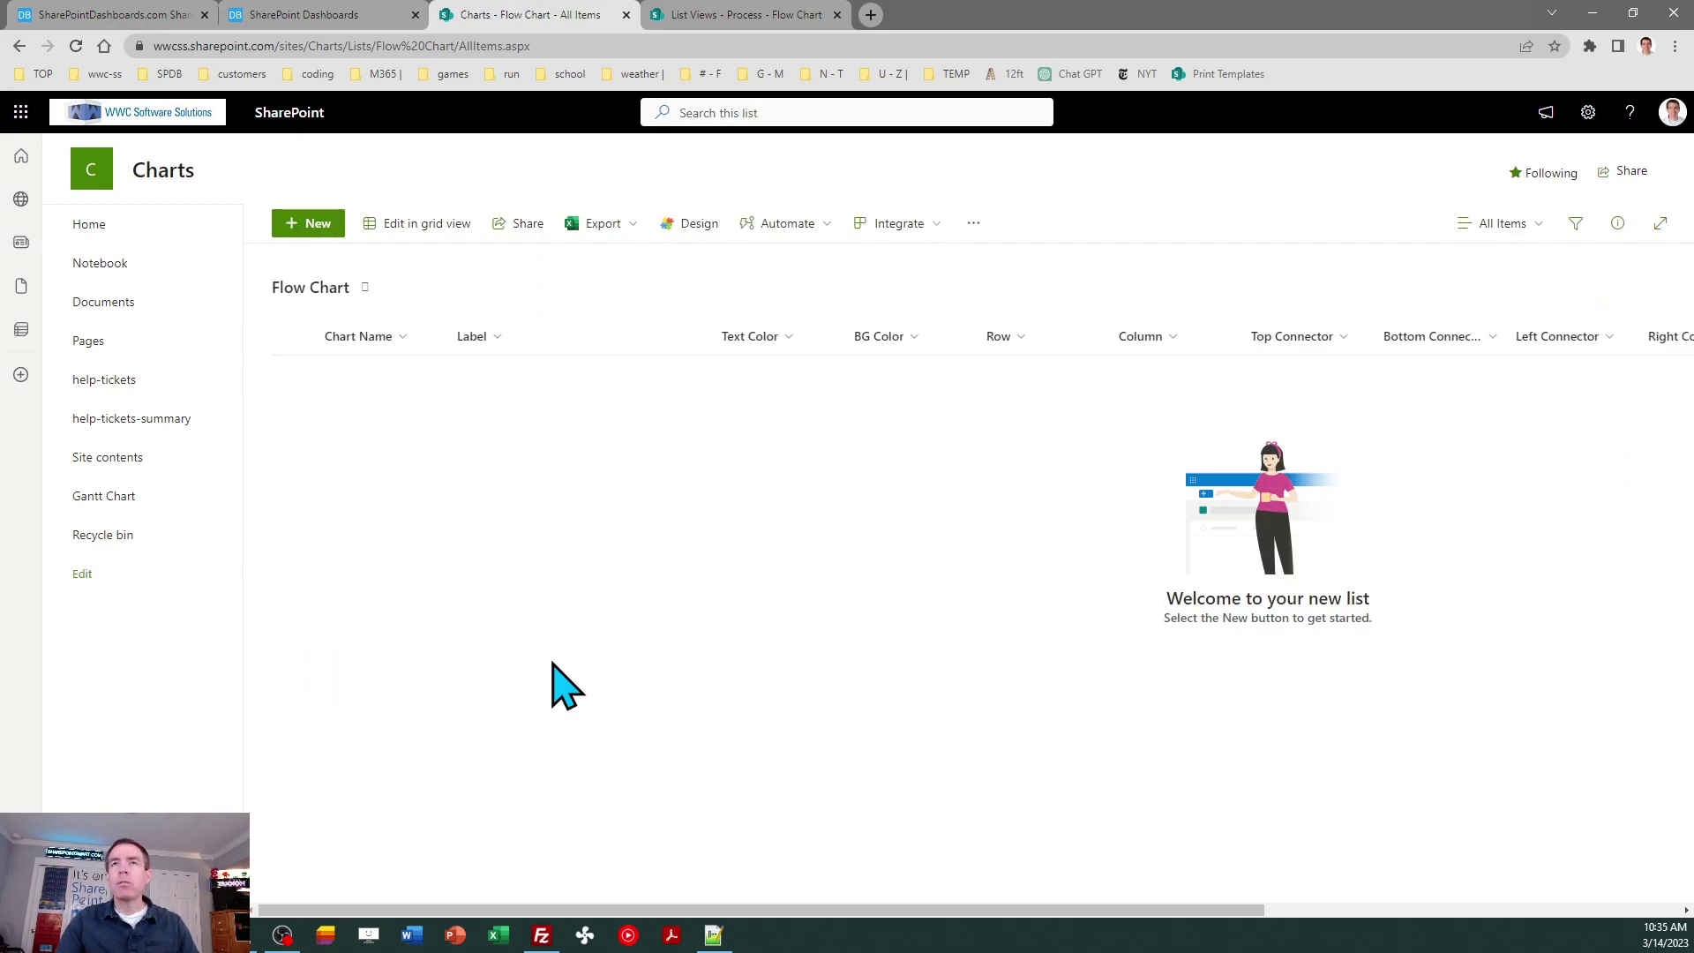
pyautogui.click(304, 231)
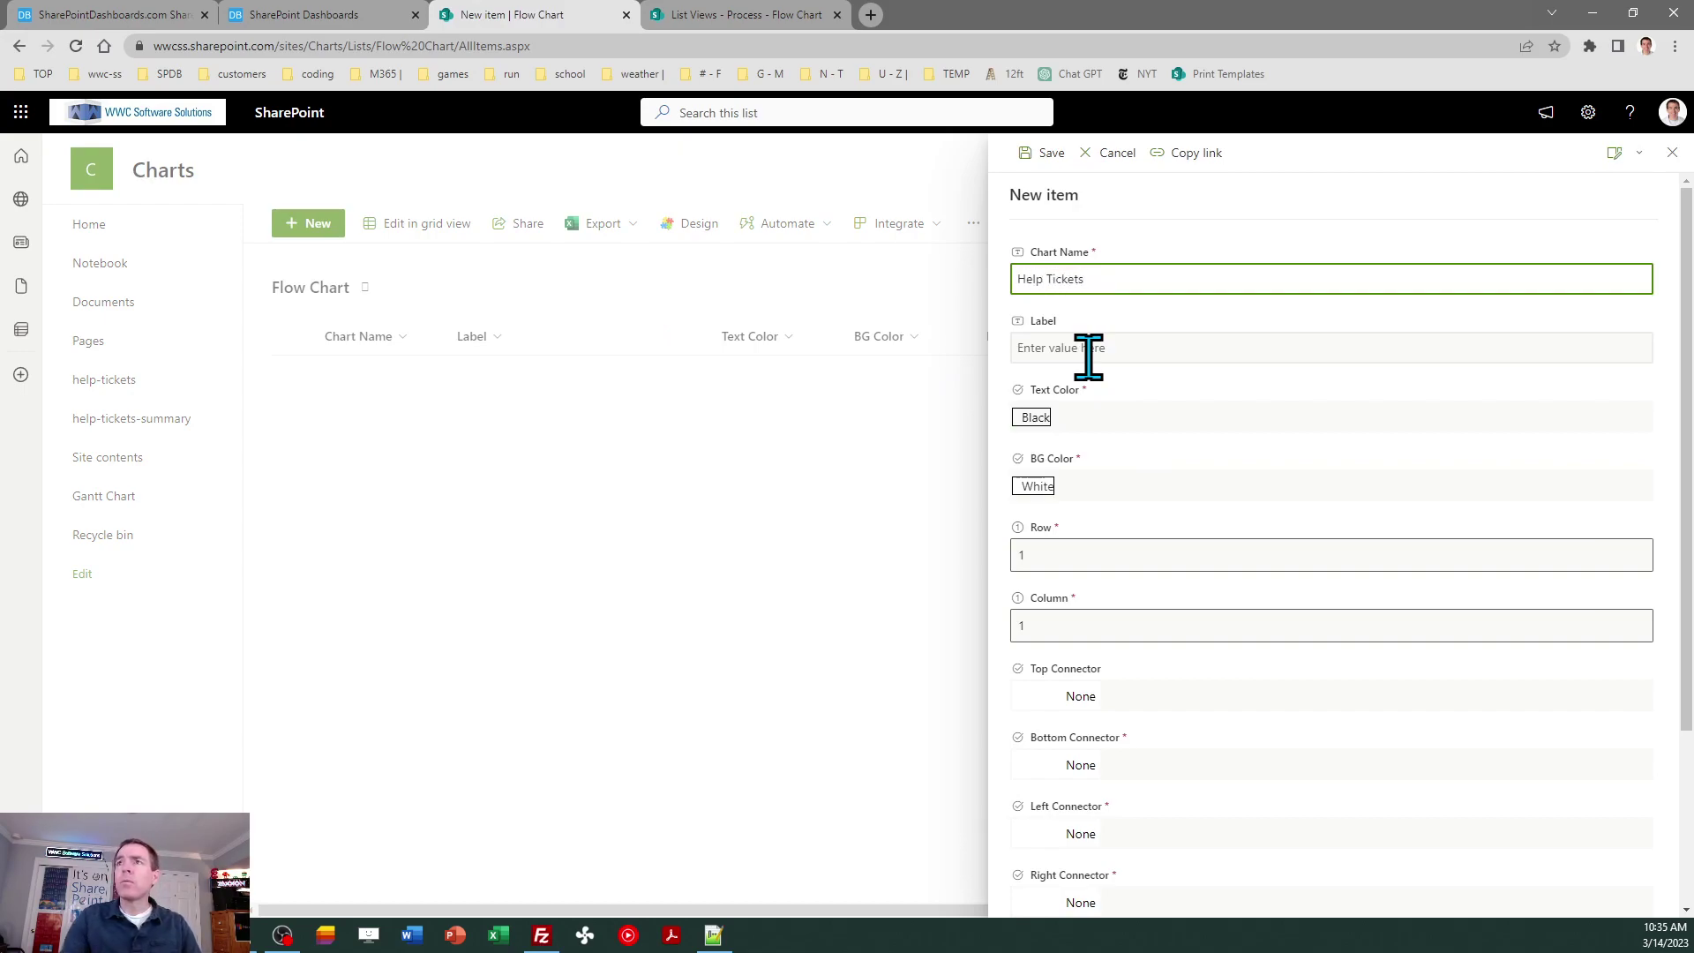
pyautogui.click(1089, 351)
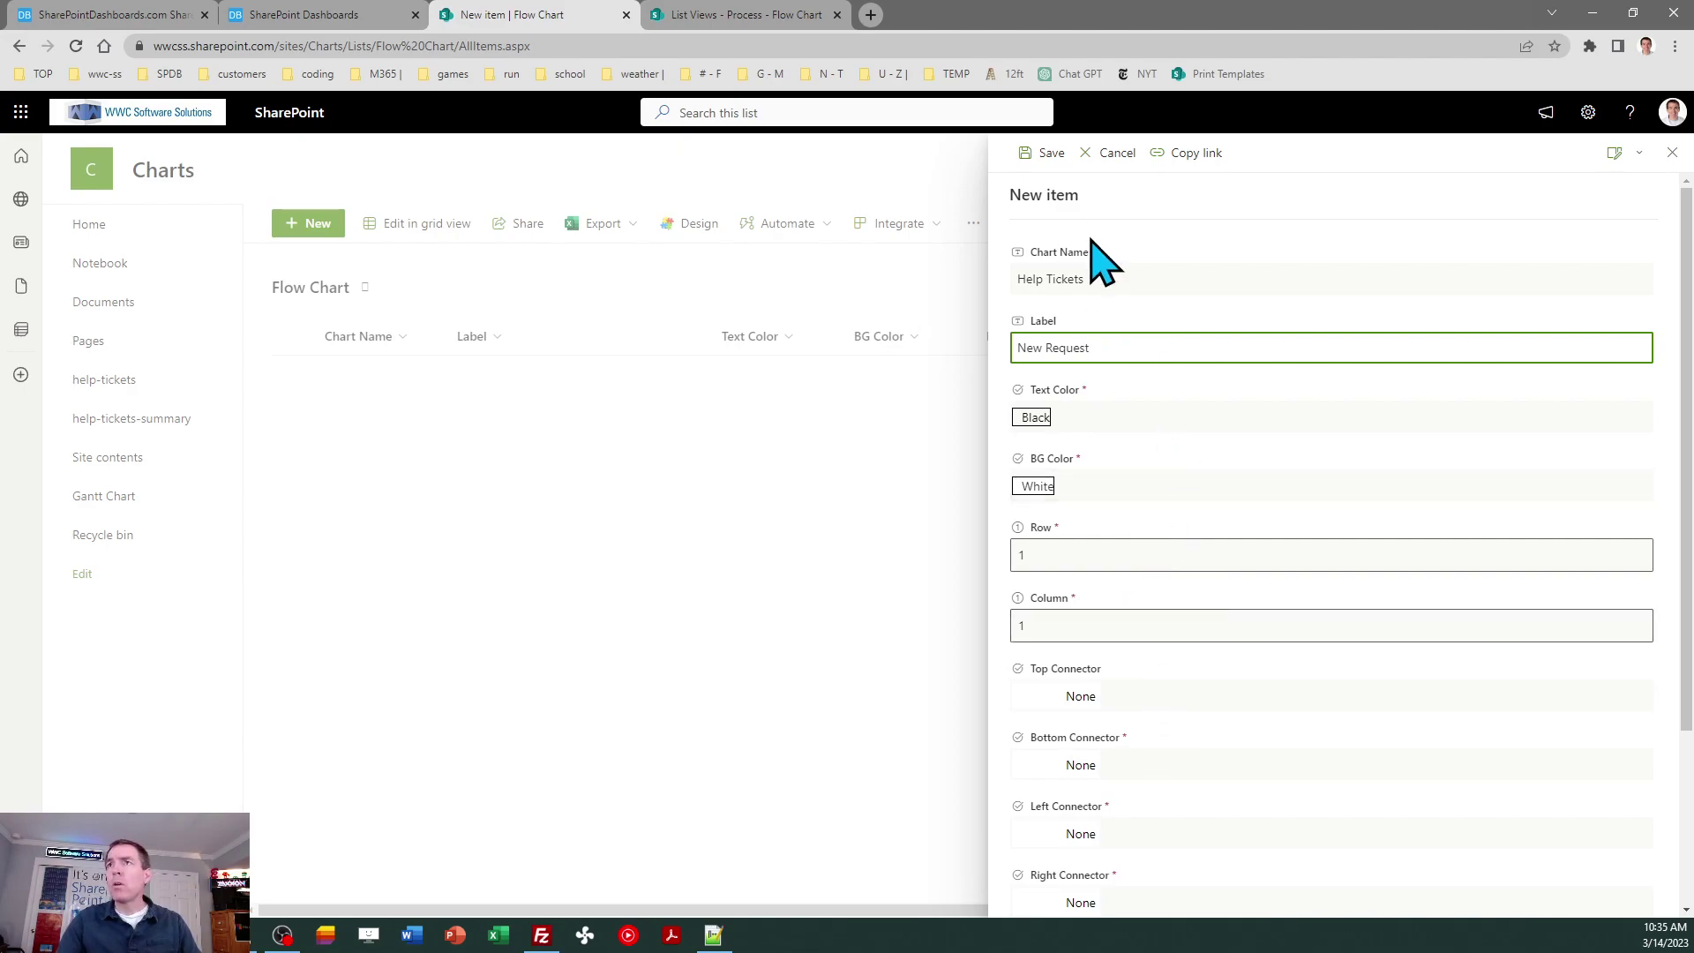
pyautogui.click(1049, 153)
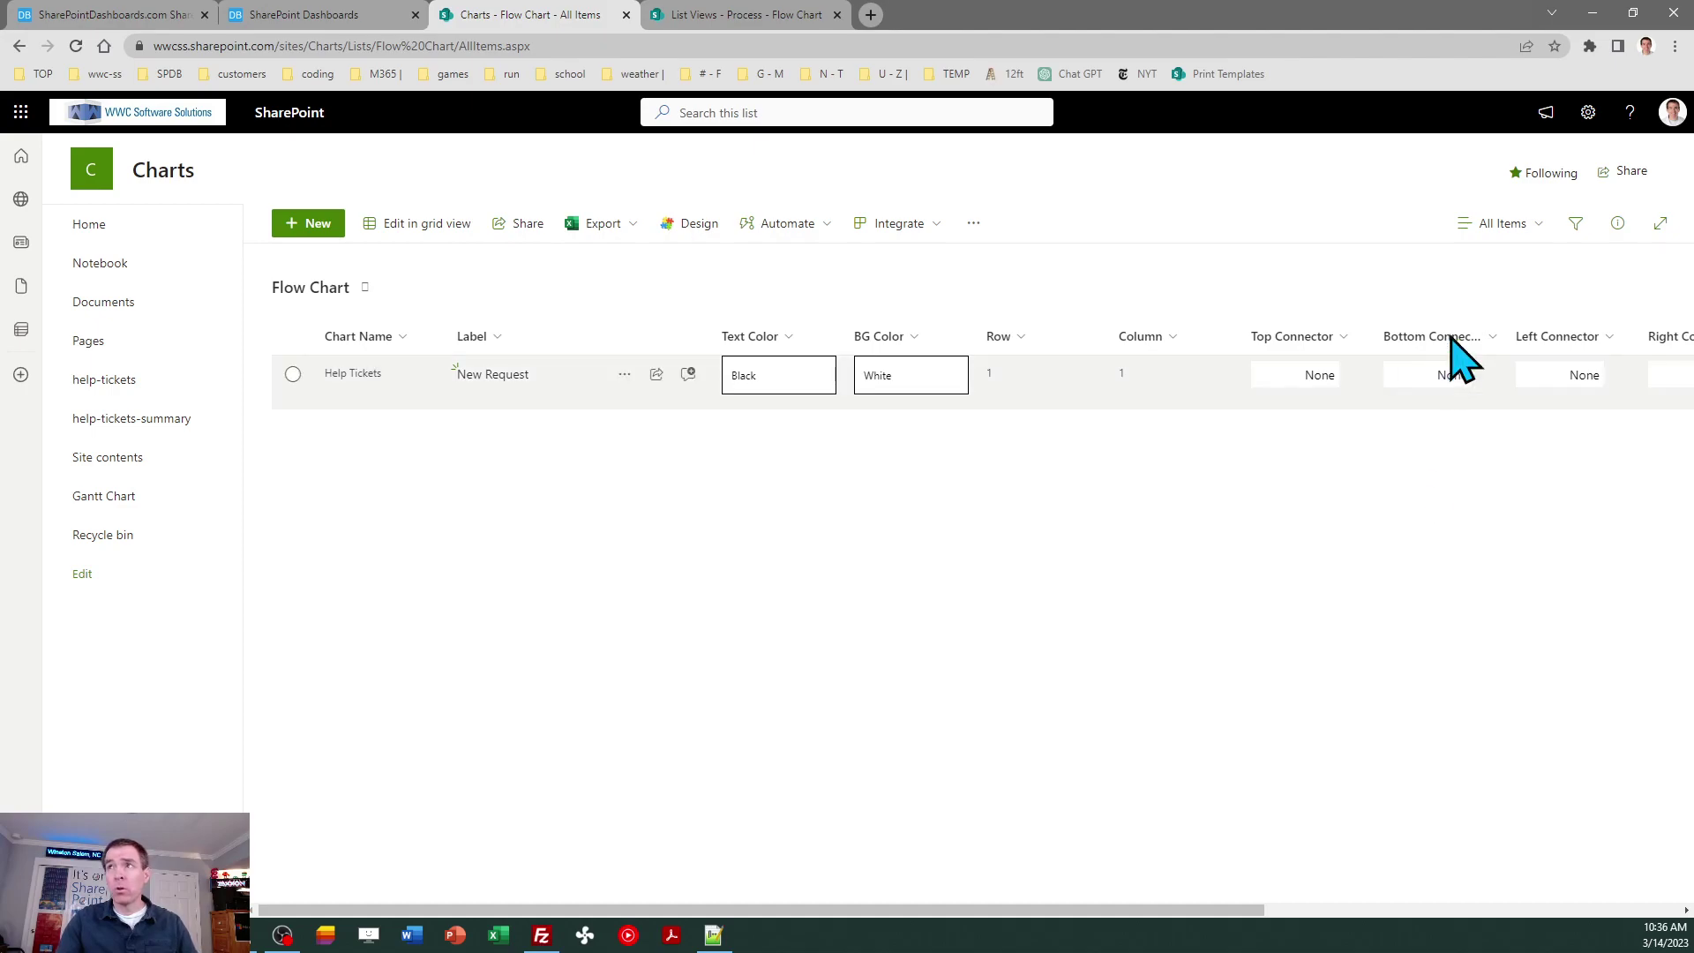
# - Save the current view as 'Flow Chart Edit', keeping it public
pyautogui.click(1490, 226)
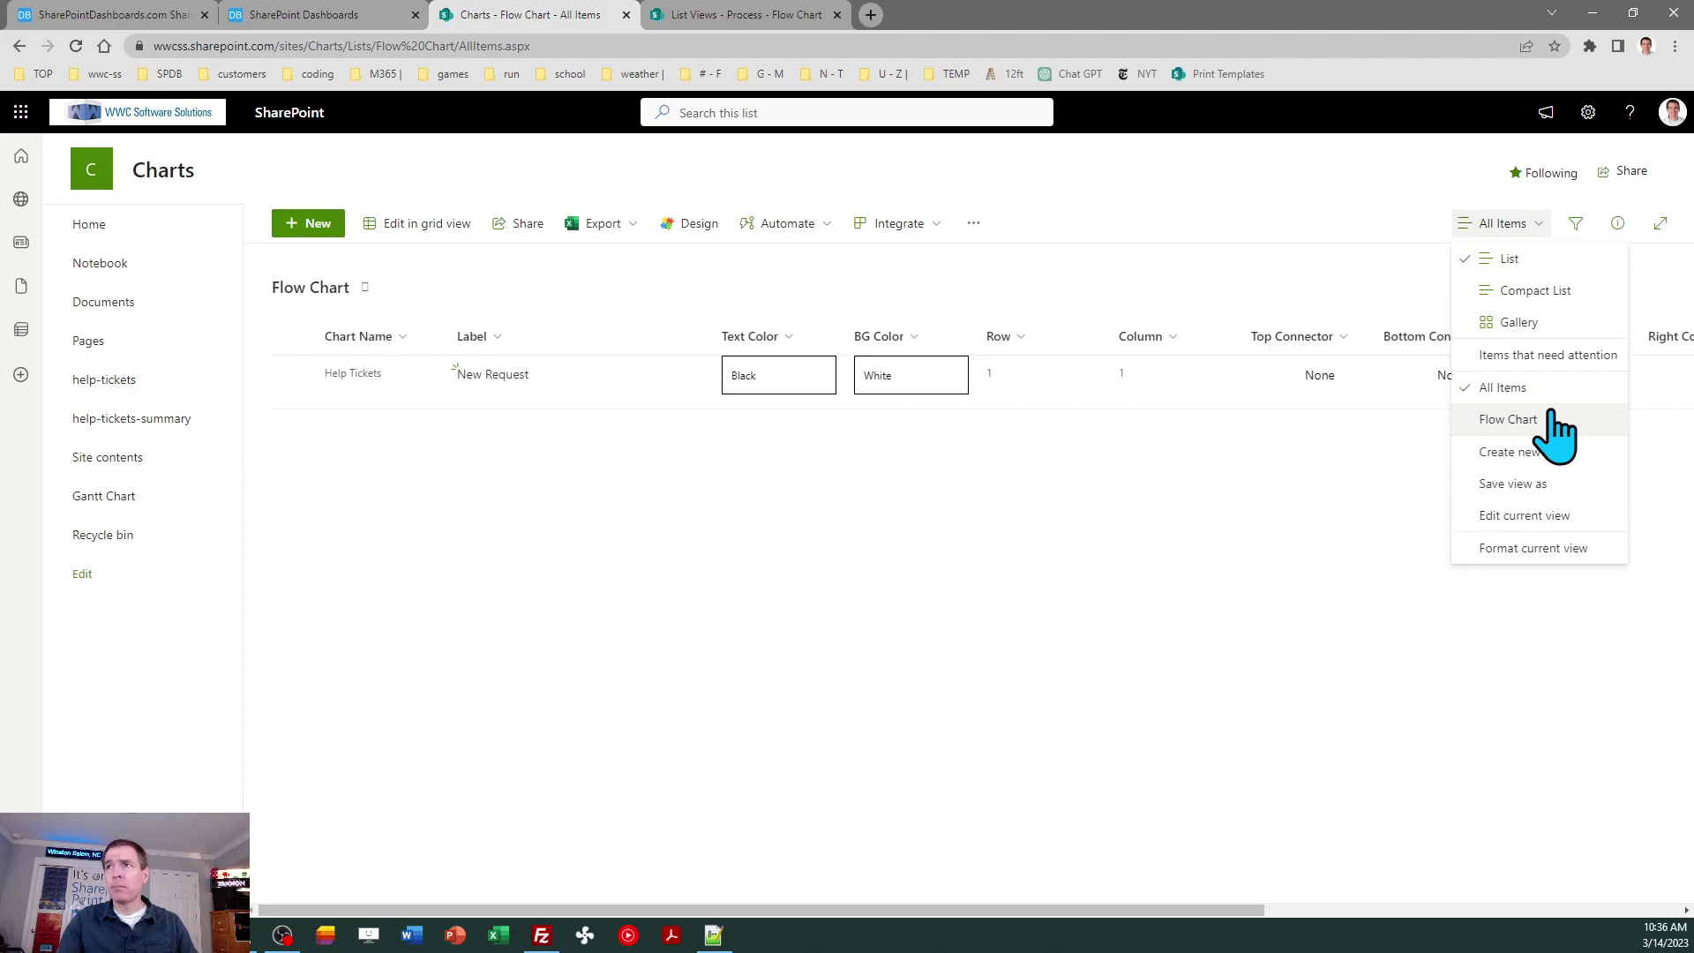
pyautogui.click(1525, 483)
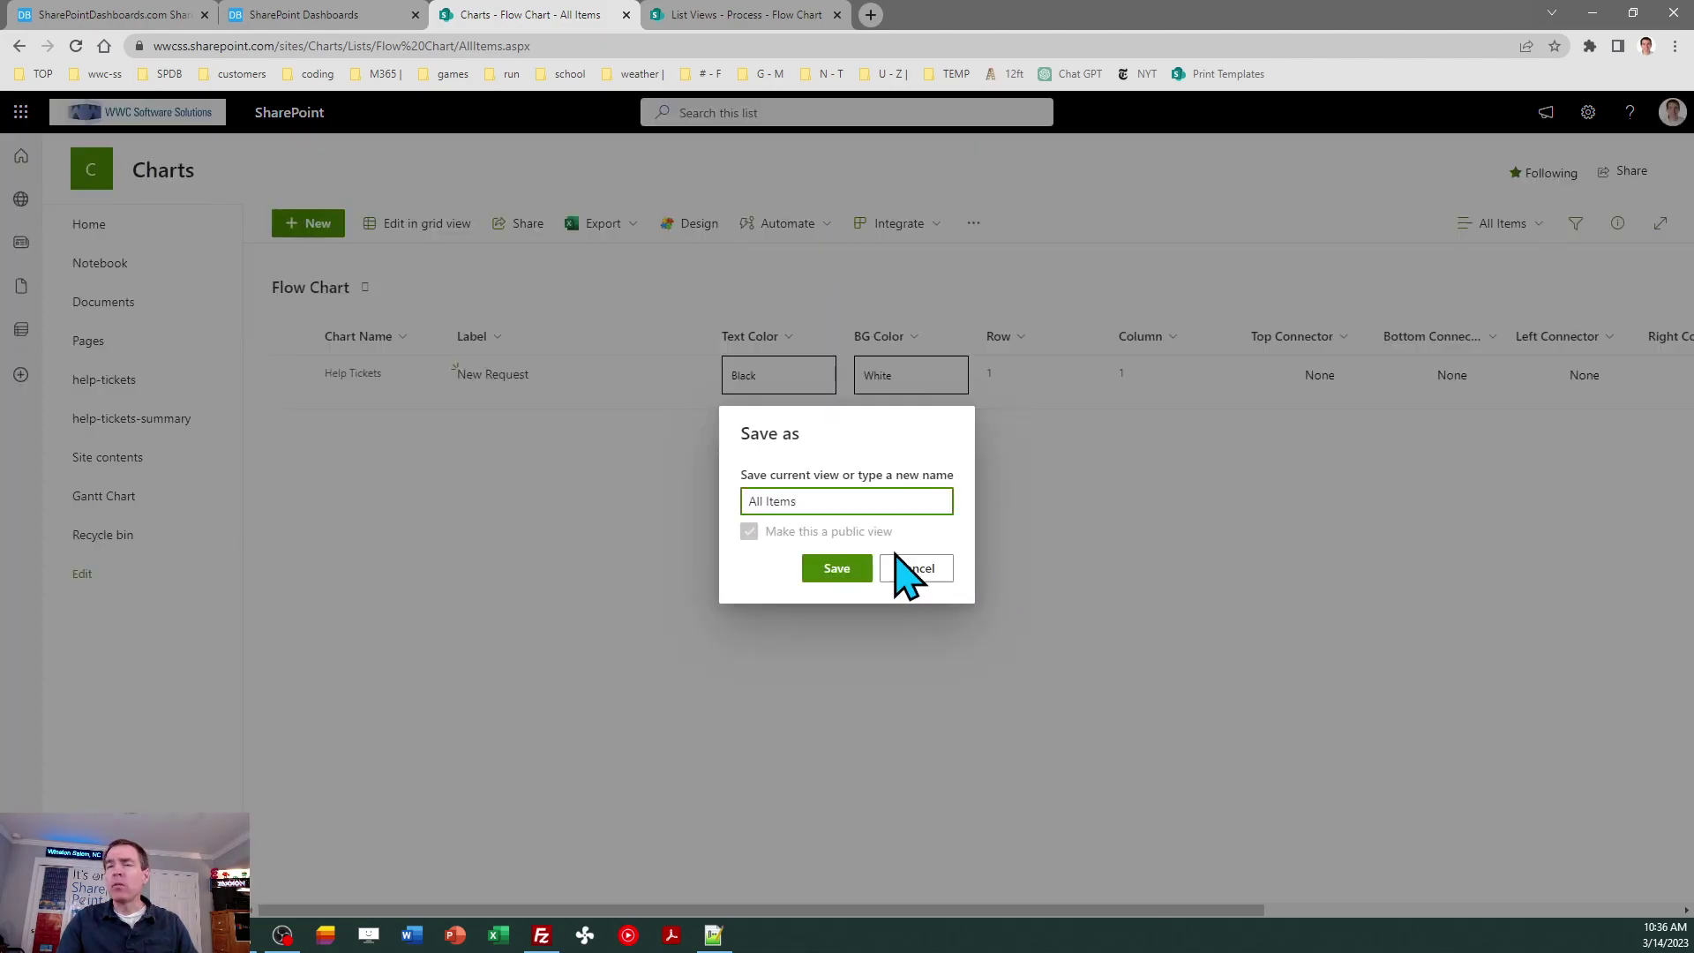
pyautogui.tripleClick(813, 500)
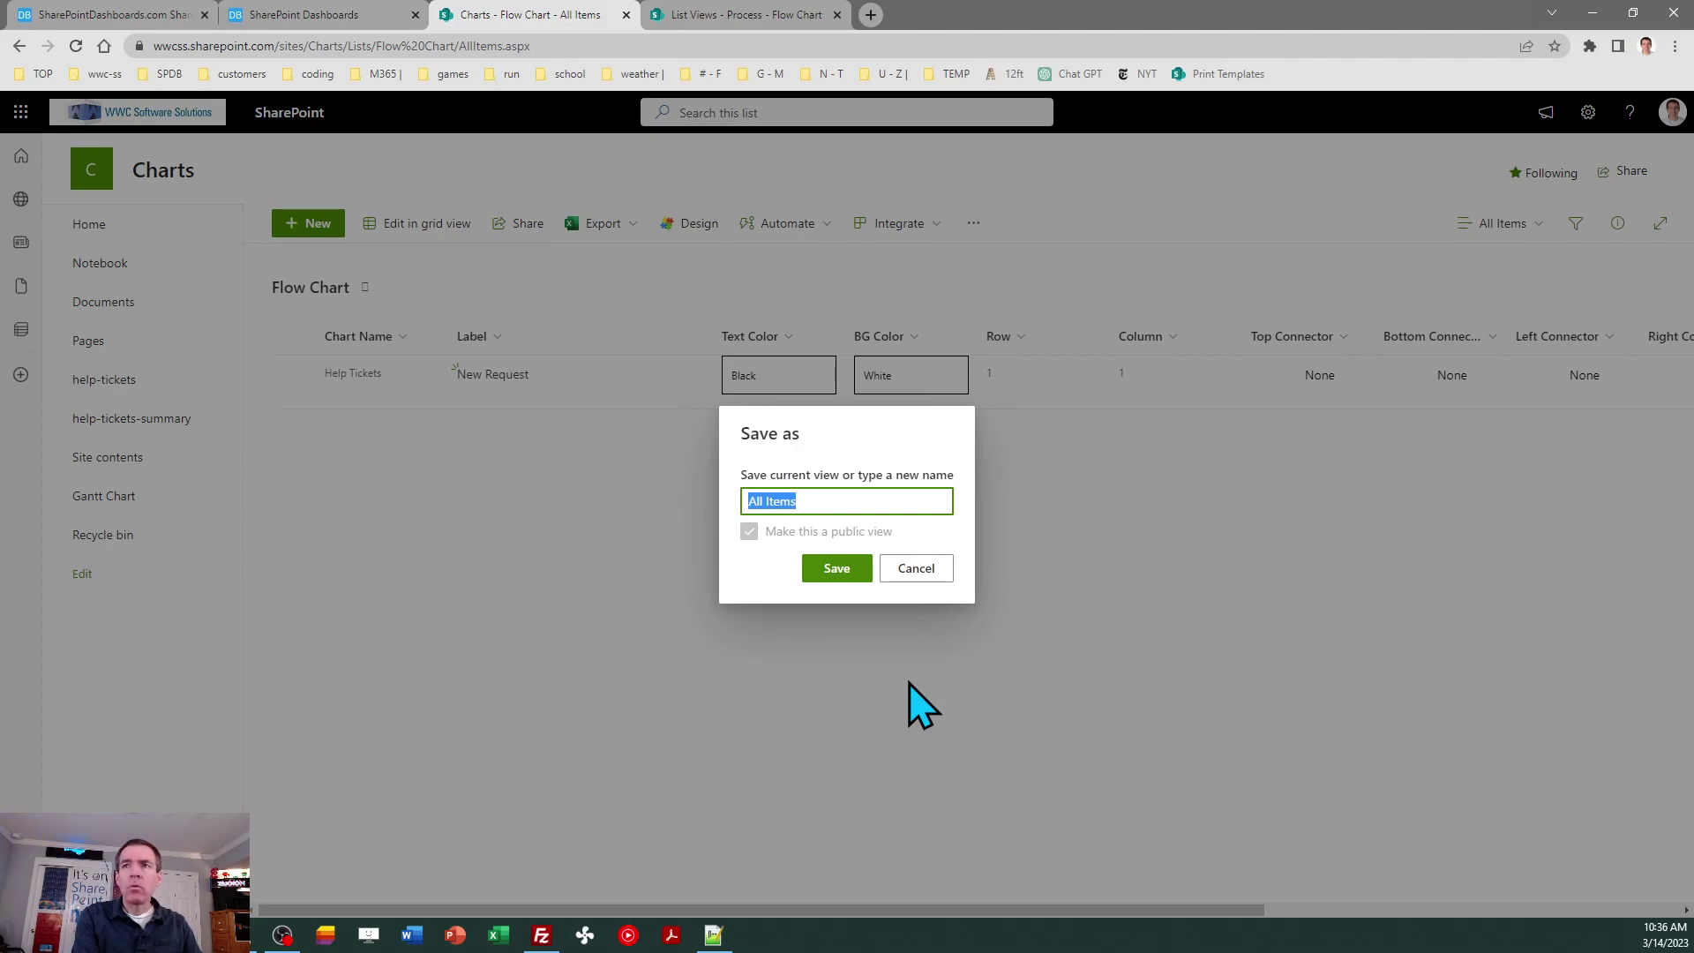
pyautogui.write('Flow Chart Edit')
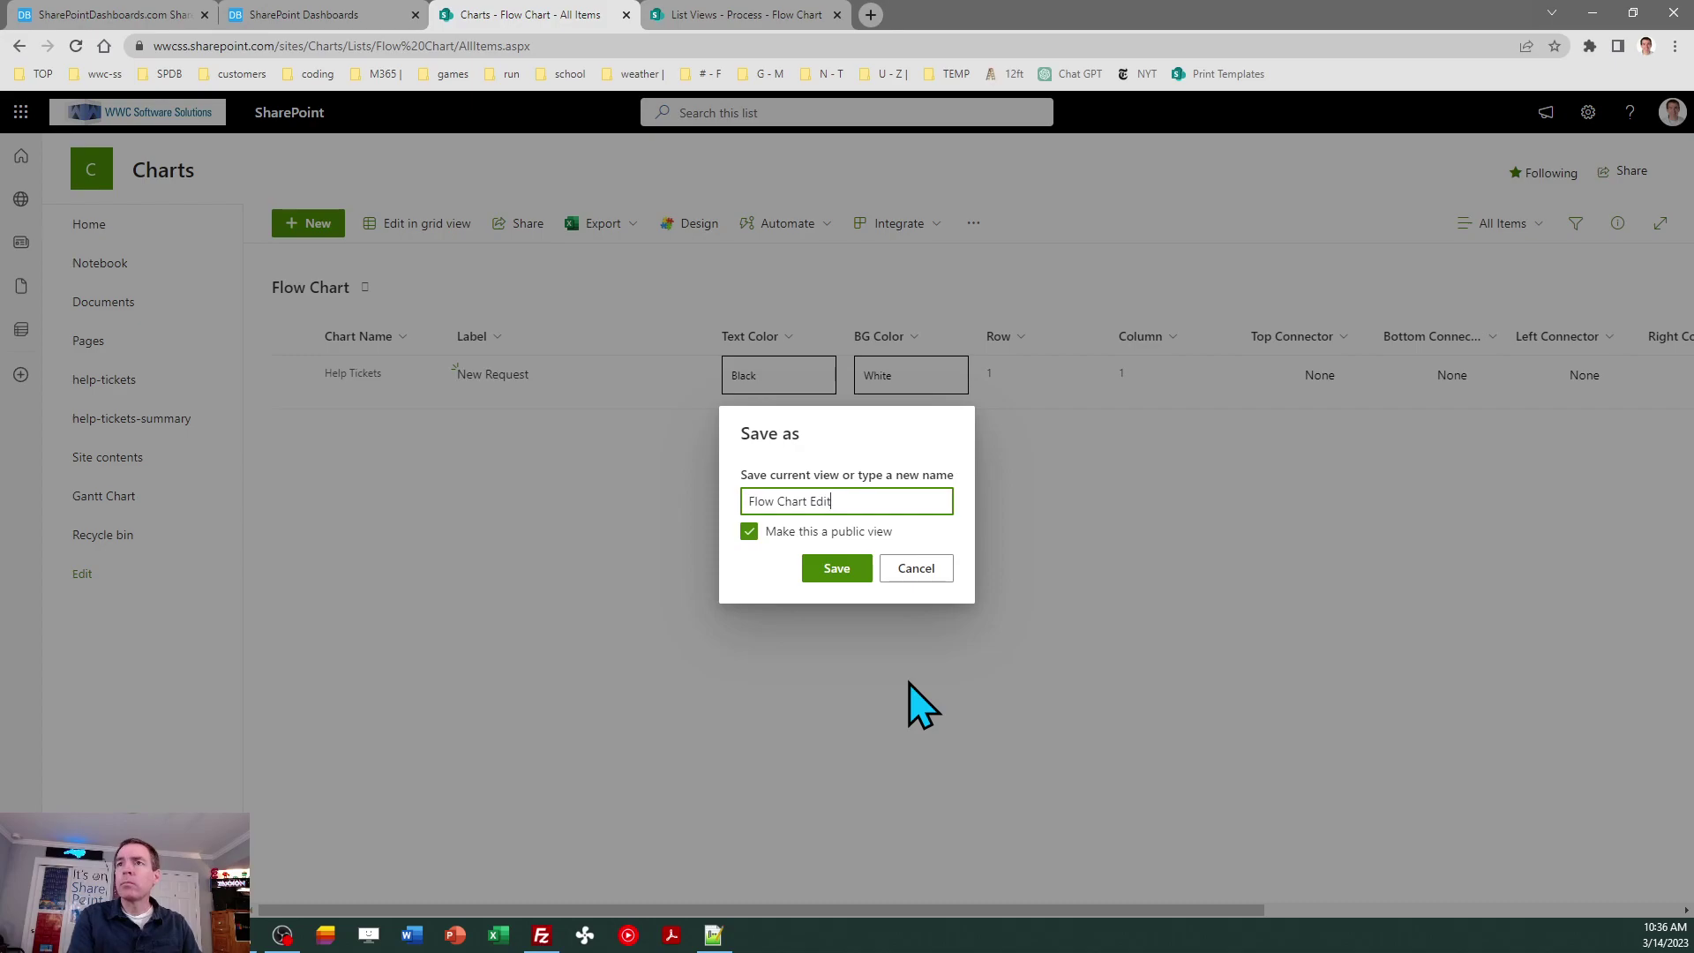
pyautogui.click(834, 570)
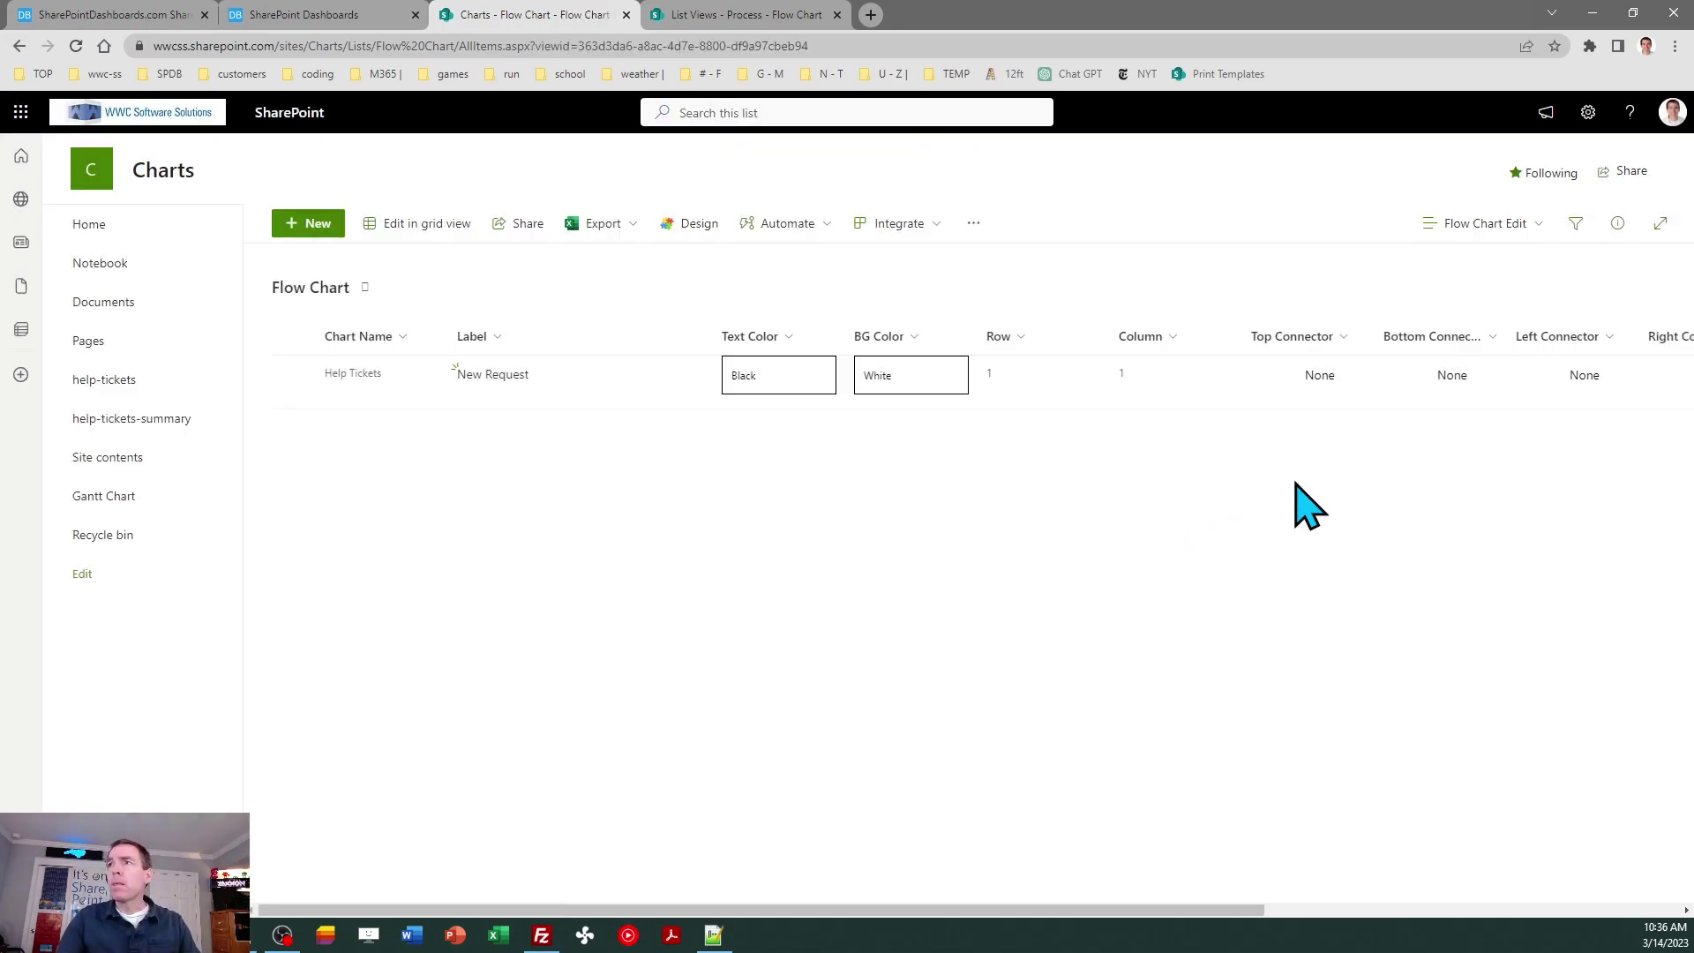
# - Switch to the Flow Chart view, then back to the All Items view
pyautogui.click(1481, 224)
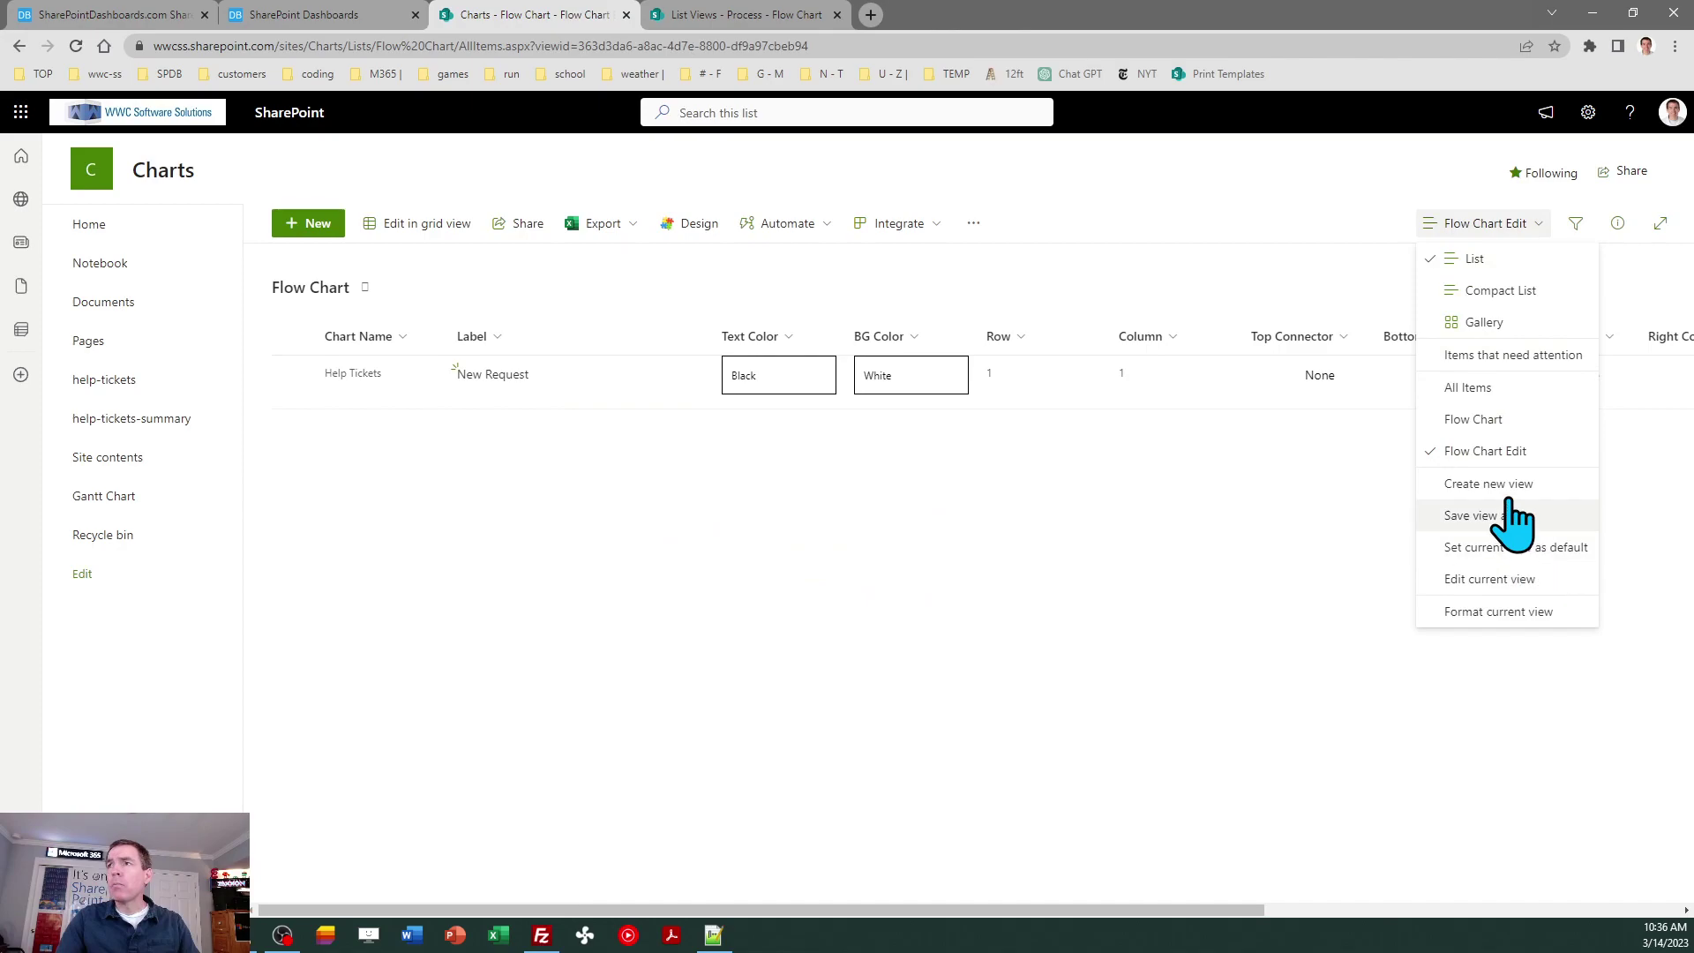
pyautogui.click(1474, 420)
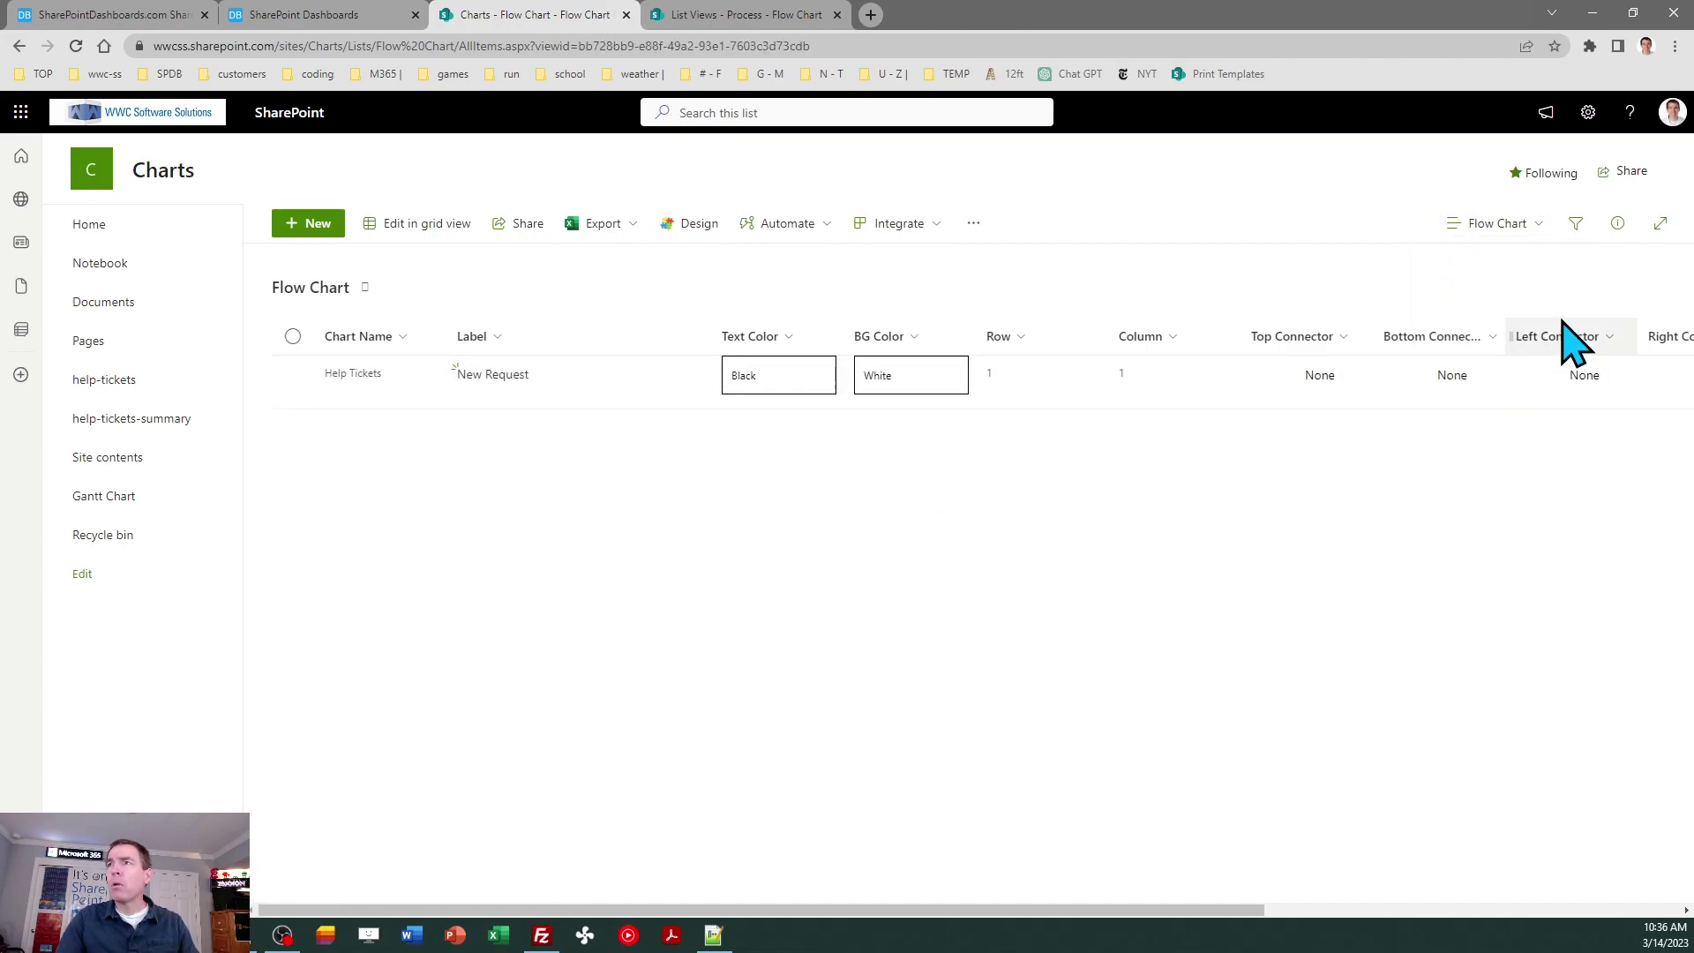
pyautogui.click(1500, 224)
pyautogui.click(1515, 389)
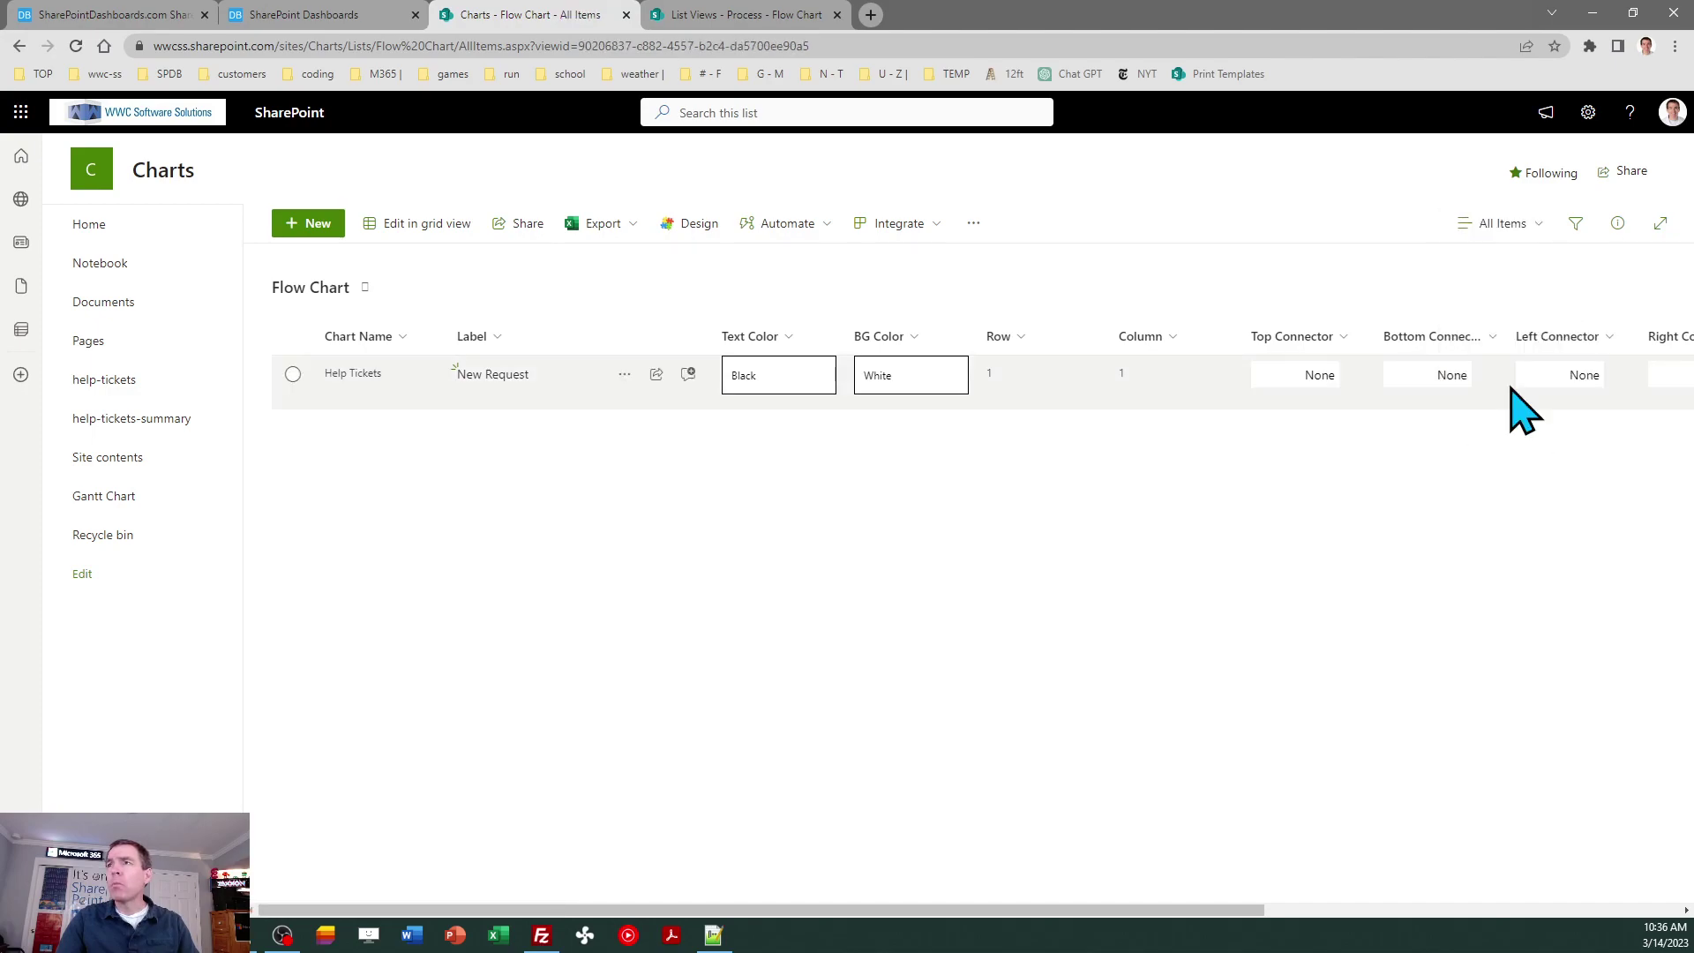
pyautogui.click(1505, 226)
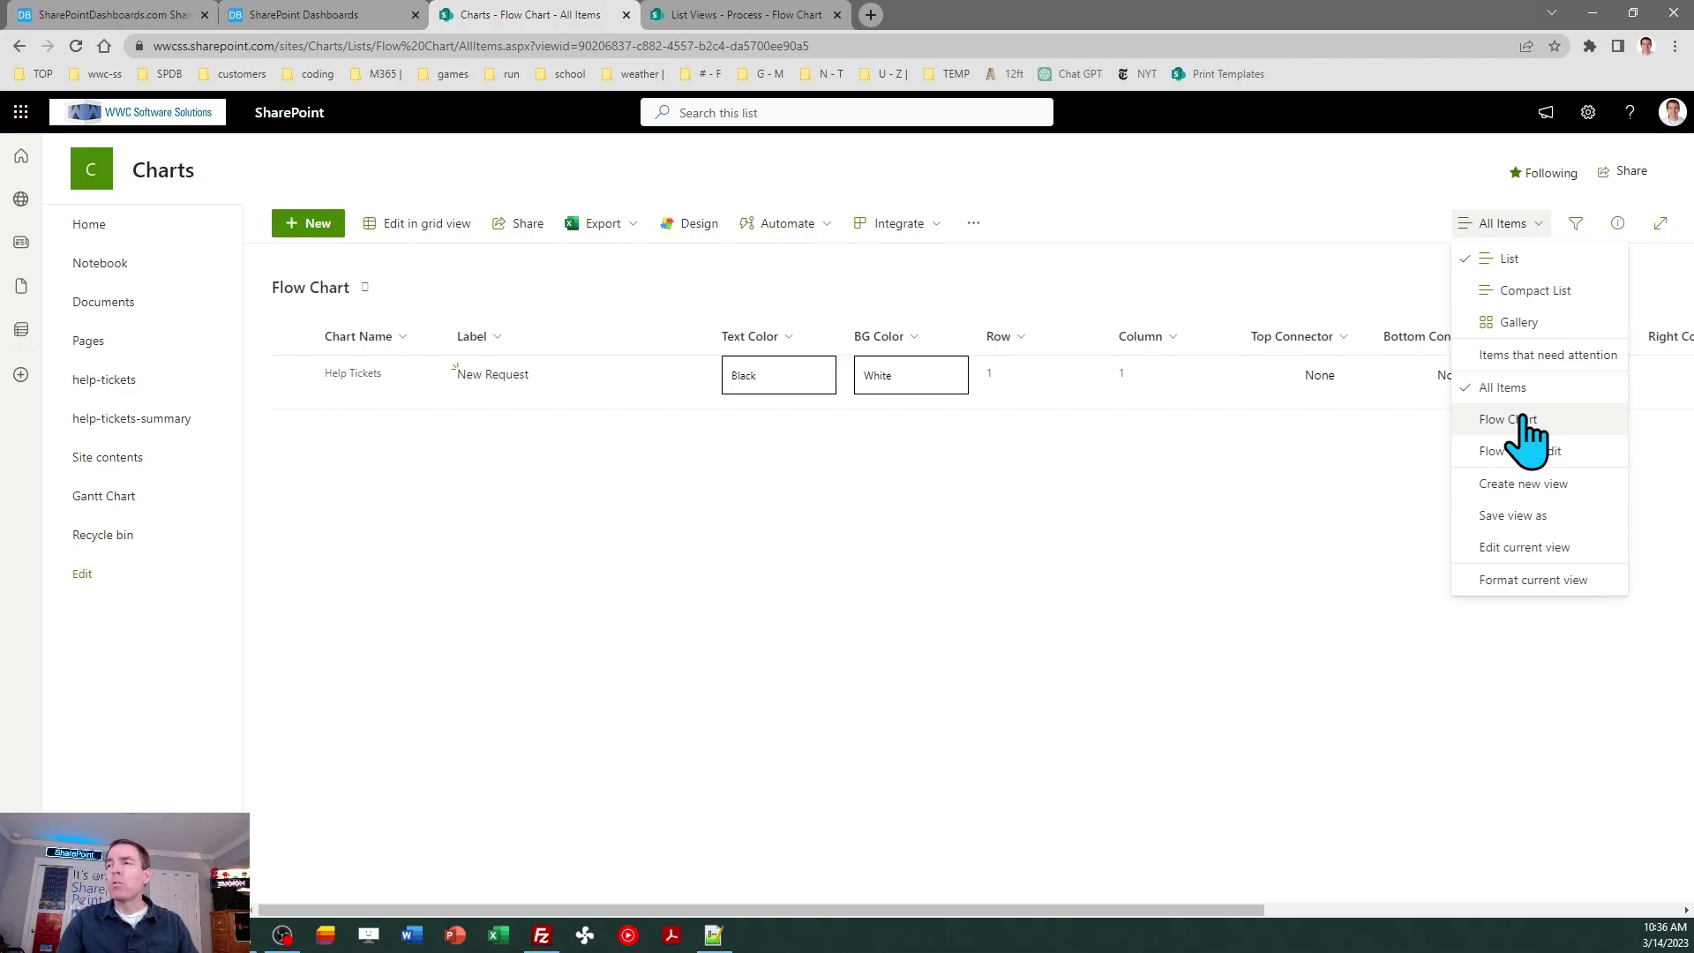
# - Scroll the Flow Charts training section, then view Dashboard Maker Pro's flow chart template preview
pyautogui.click(113, 15)
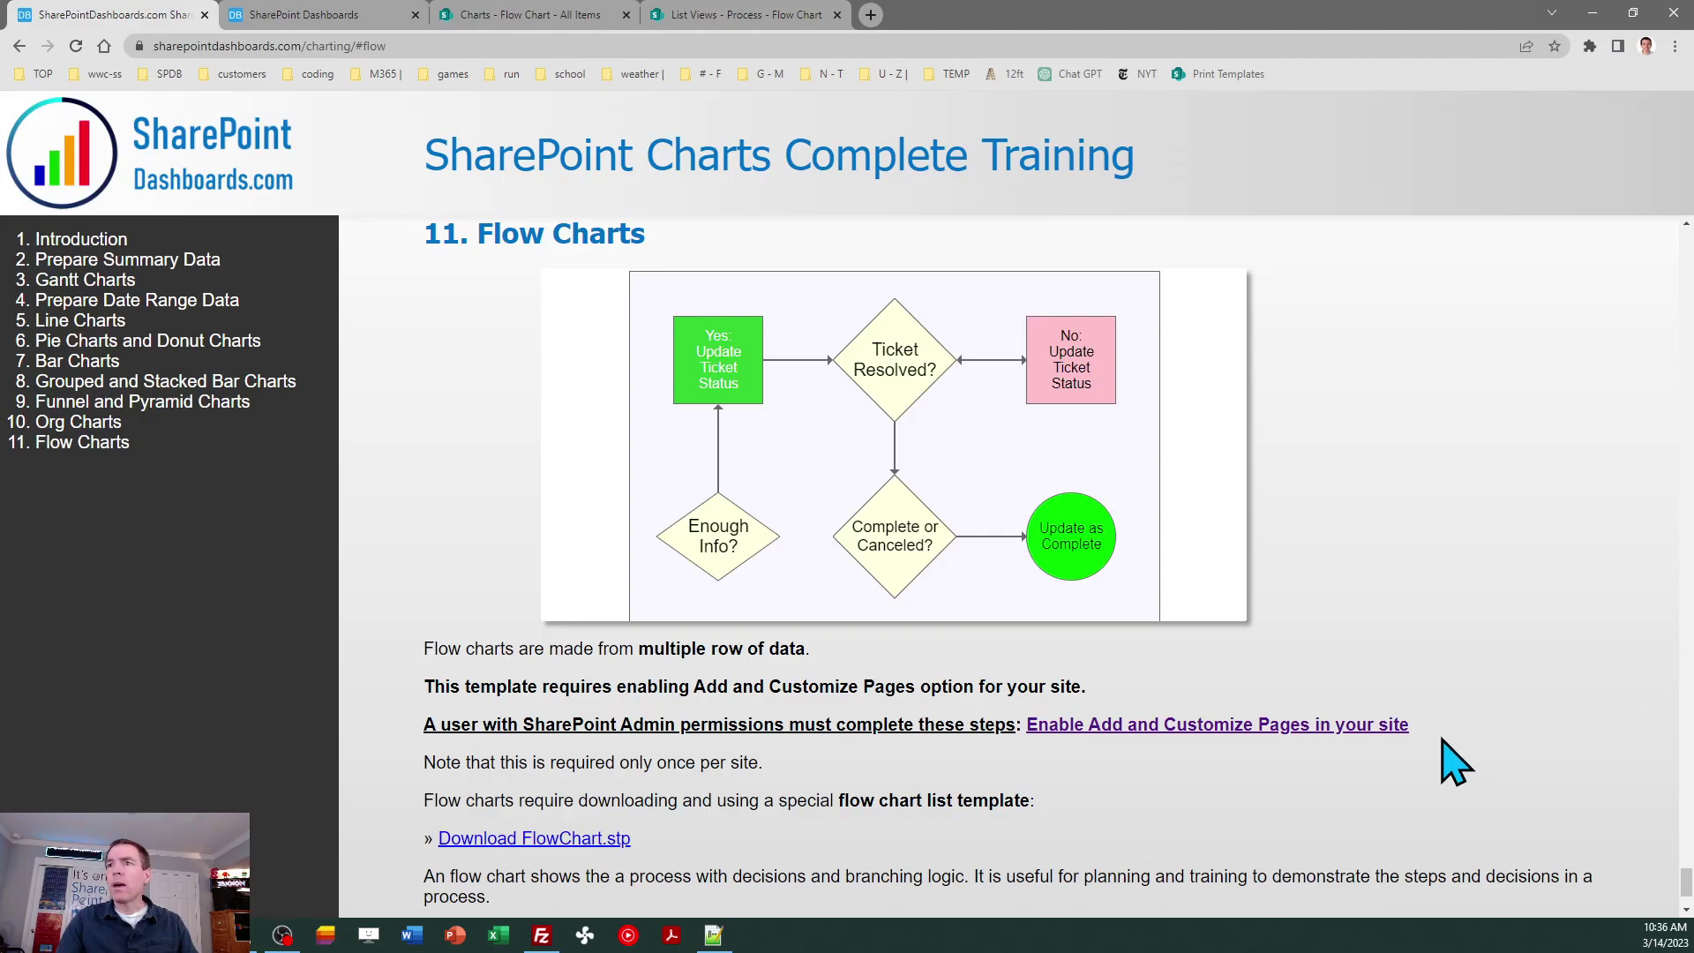
pyautogui.moveTo(1687, 880); pyautogui.dragTo(1687, 886)
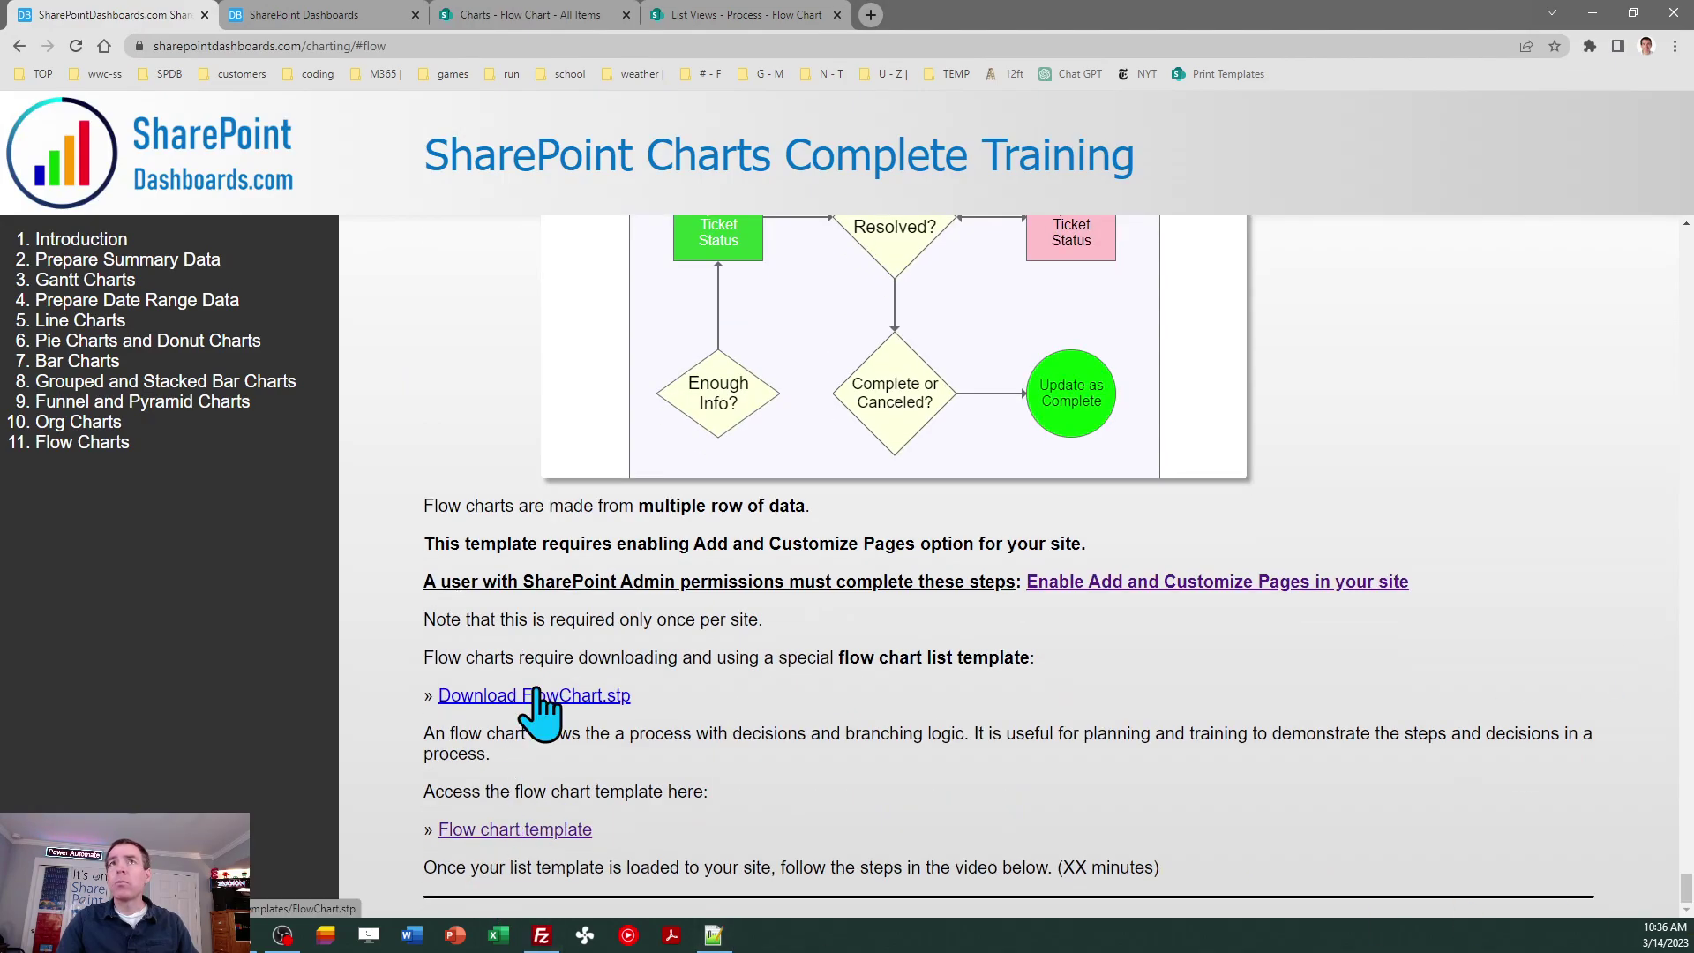
pyautogui.click(332, 16)
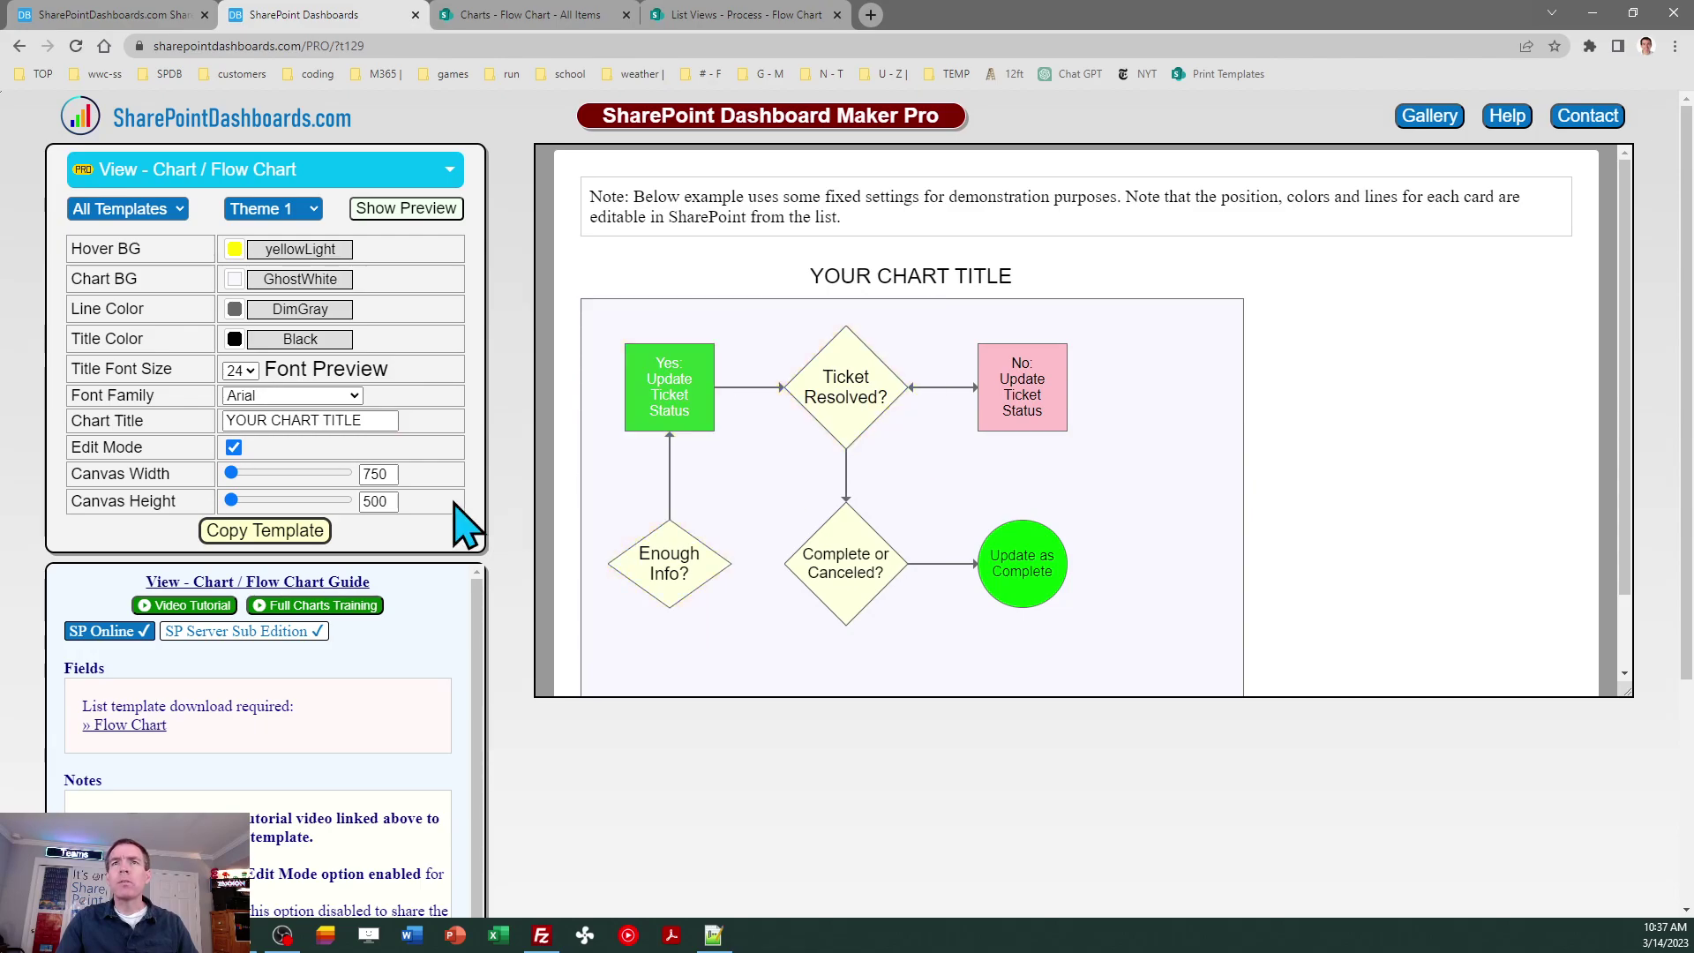
# - Title the chart Help Ticket Process with a 1000 × 750 canvas, leaving Edit Mode checked
pyautogui.tripleClick(381, 419)
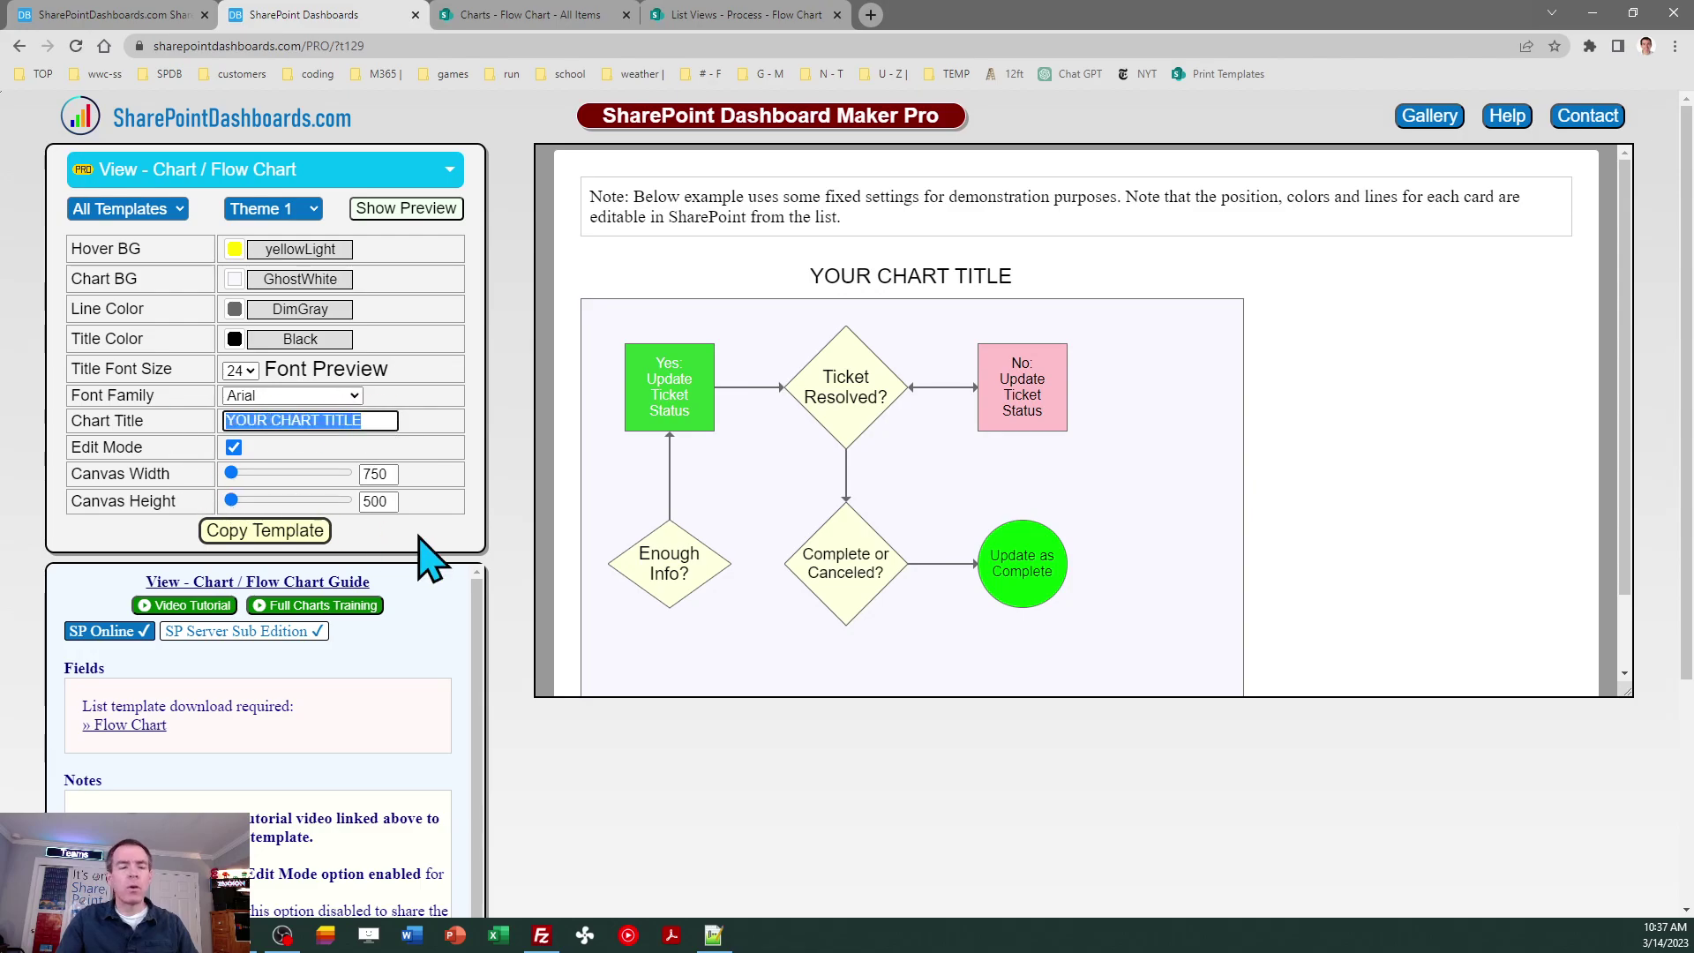
pyautogui.write('Help Ticket Process')
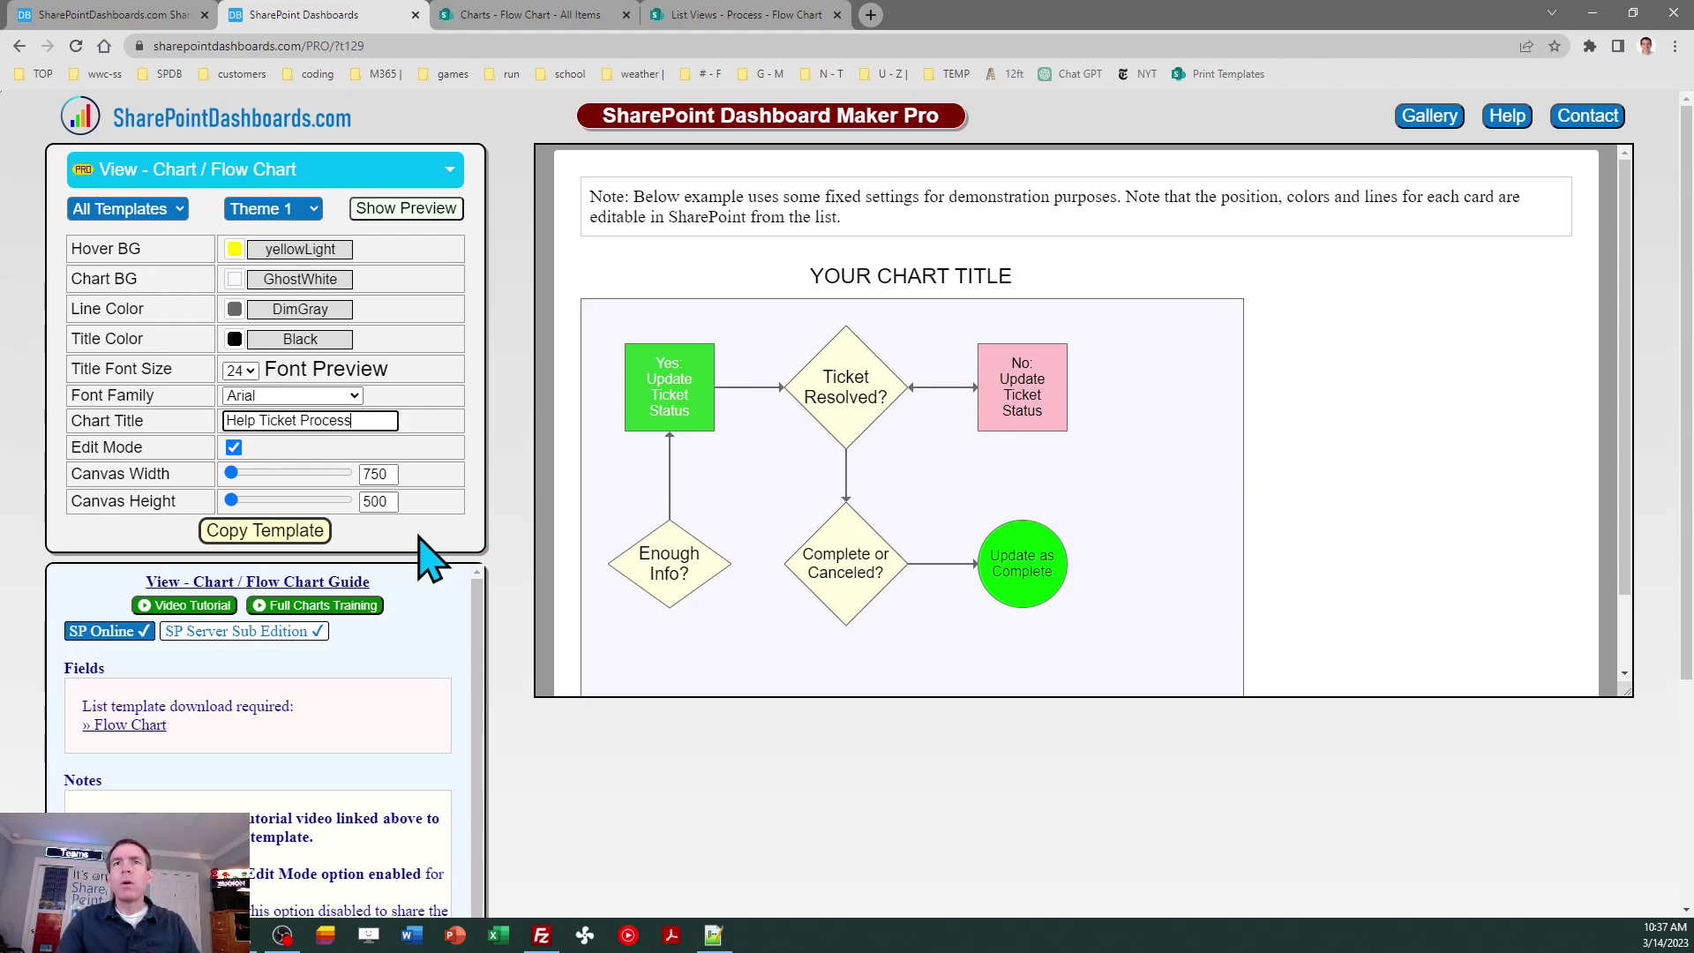
pyautogui.doubleClick(377, 474)
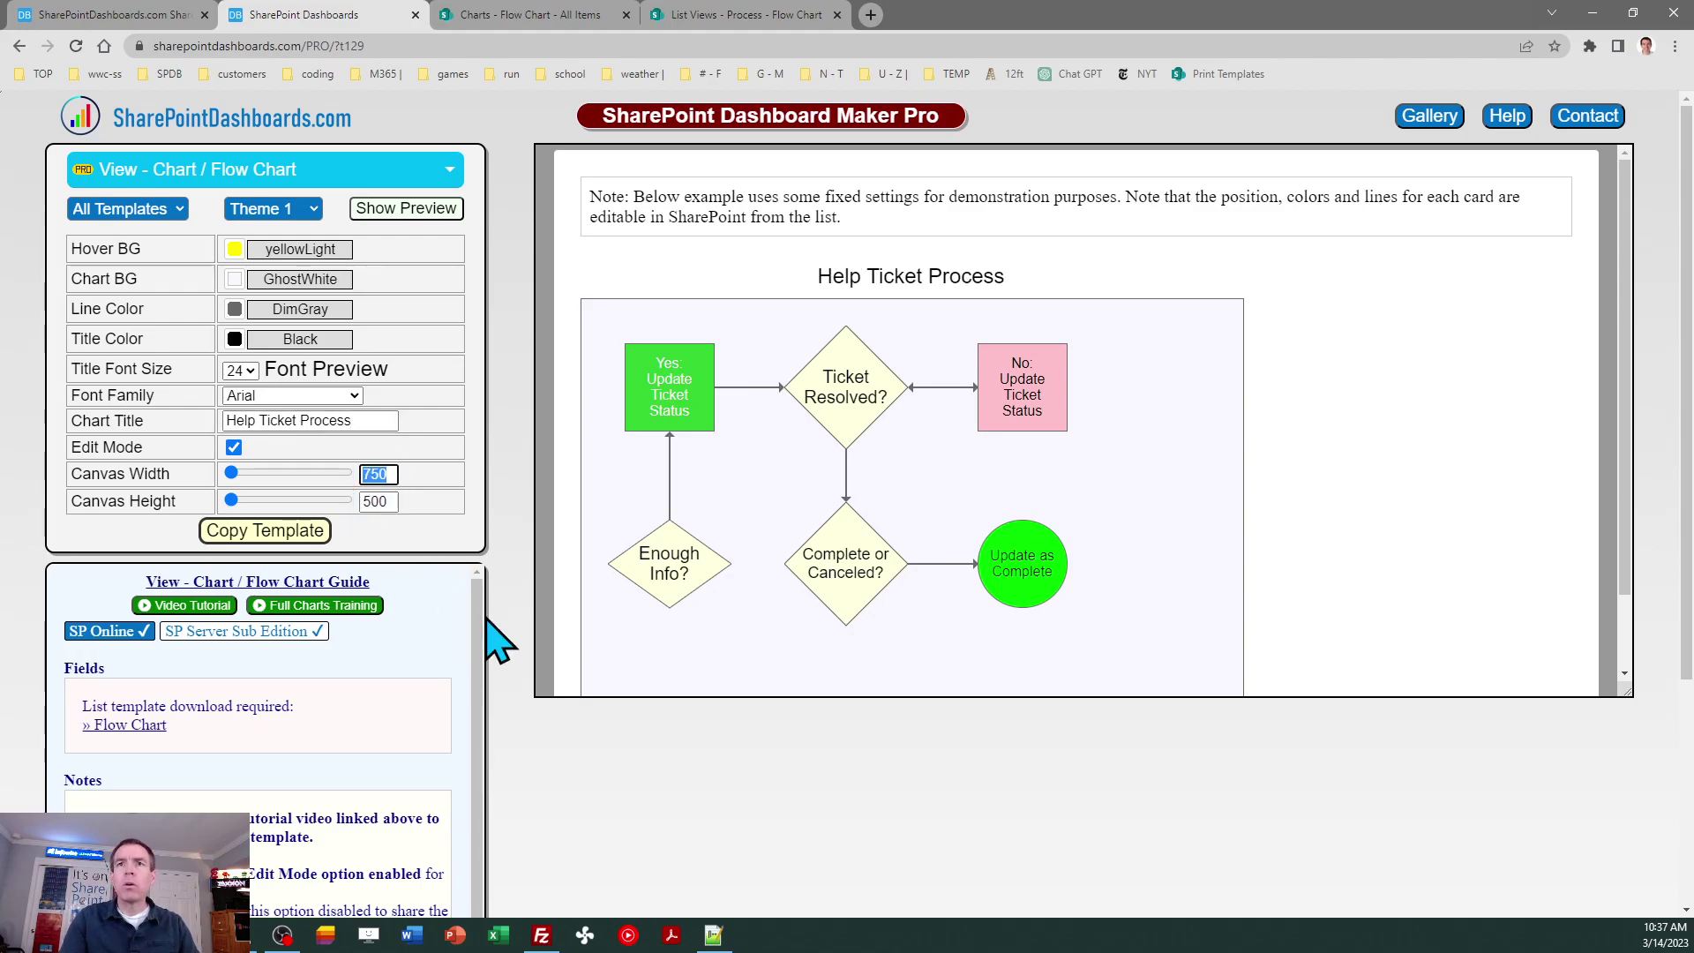
pyautogui.press('Tab')
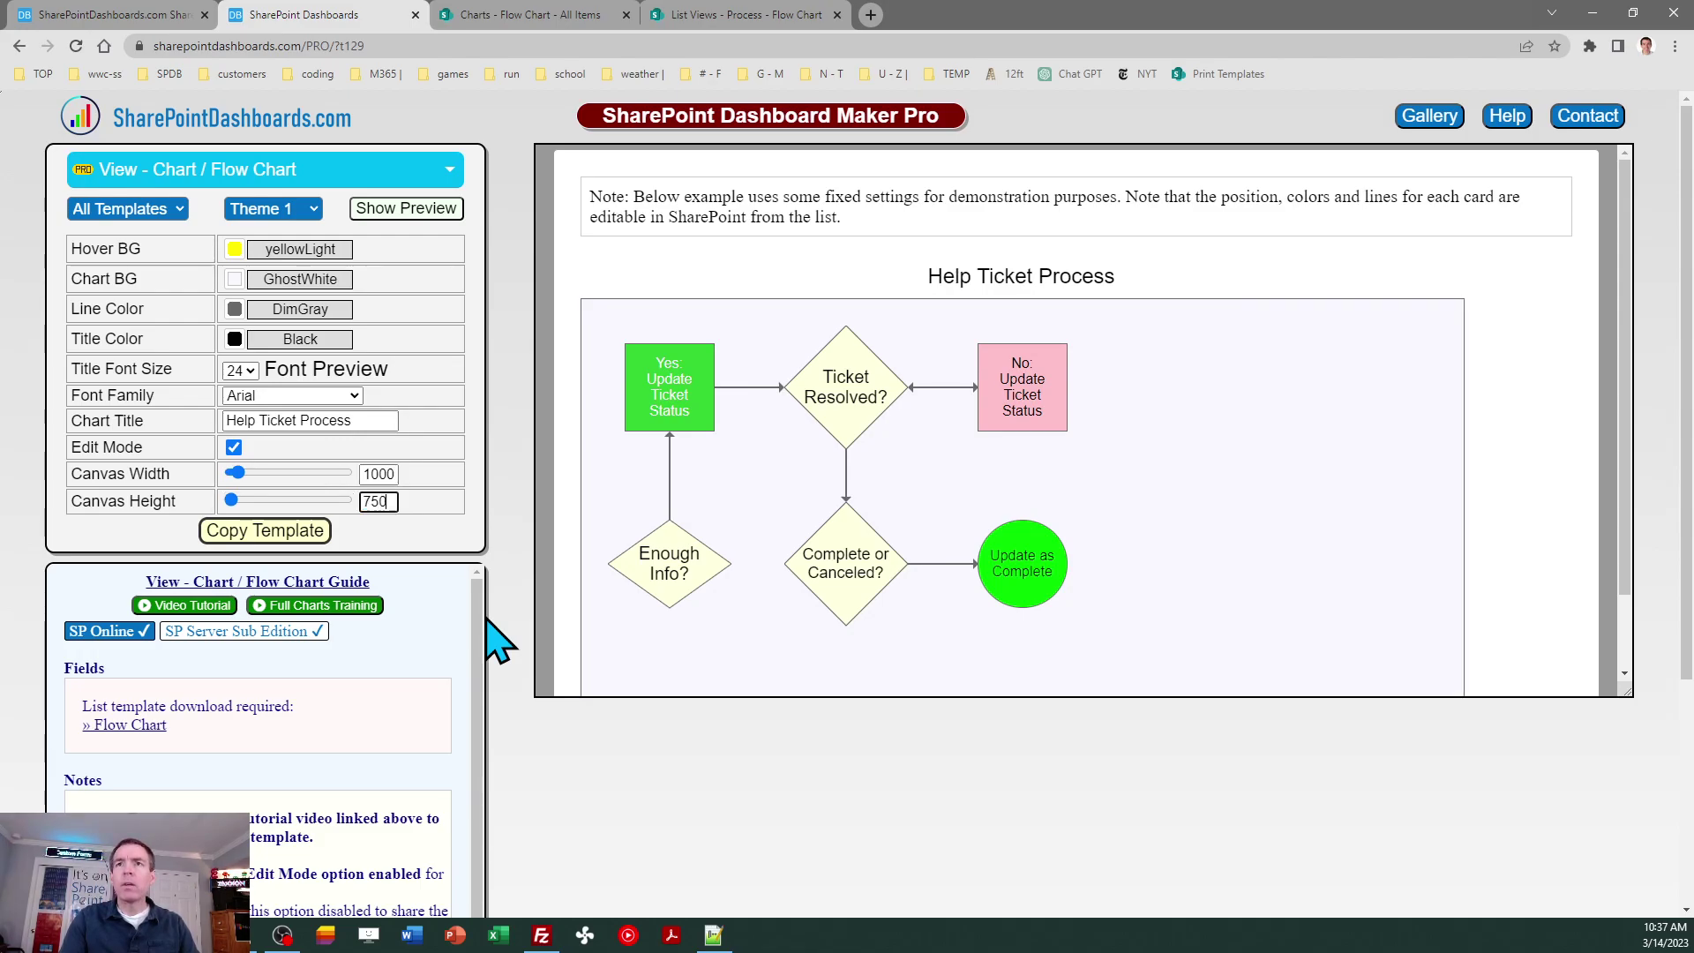
pyautogui.write('750')
pyautogui.press('Tab')
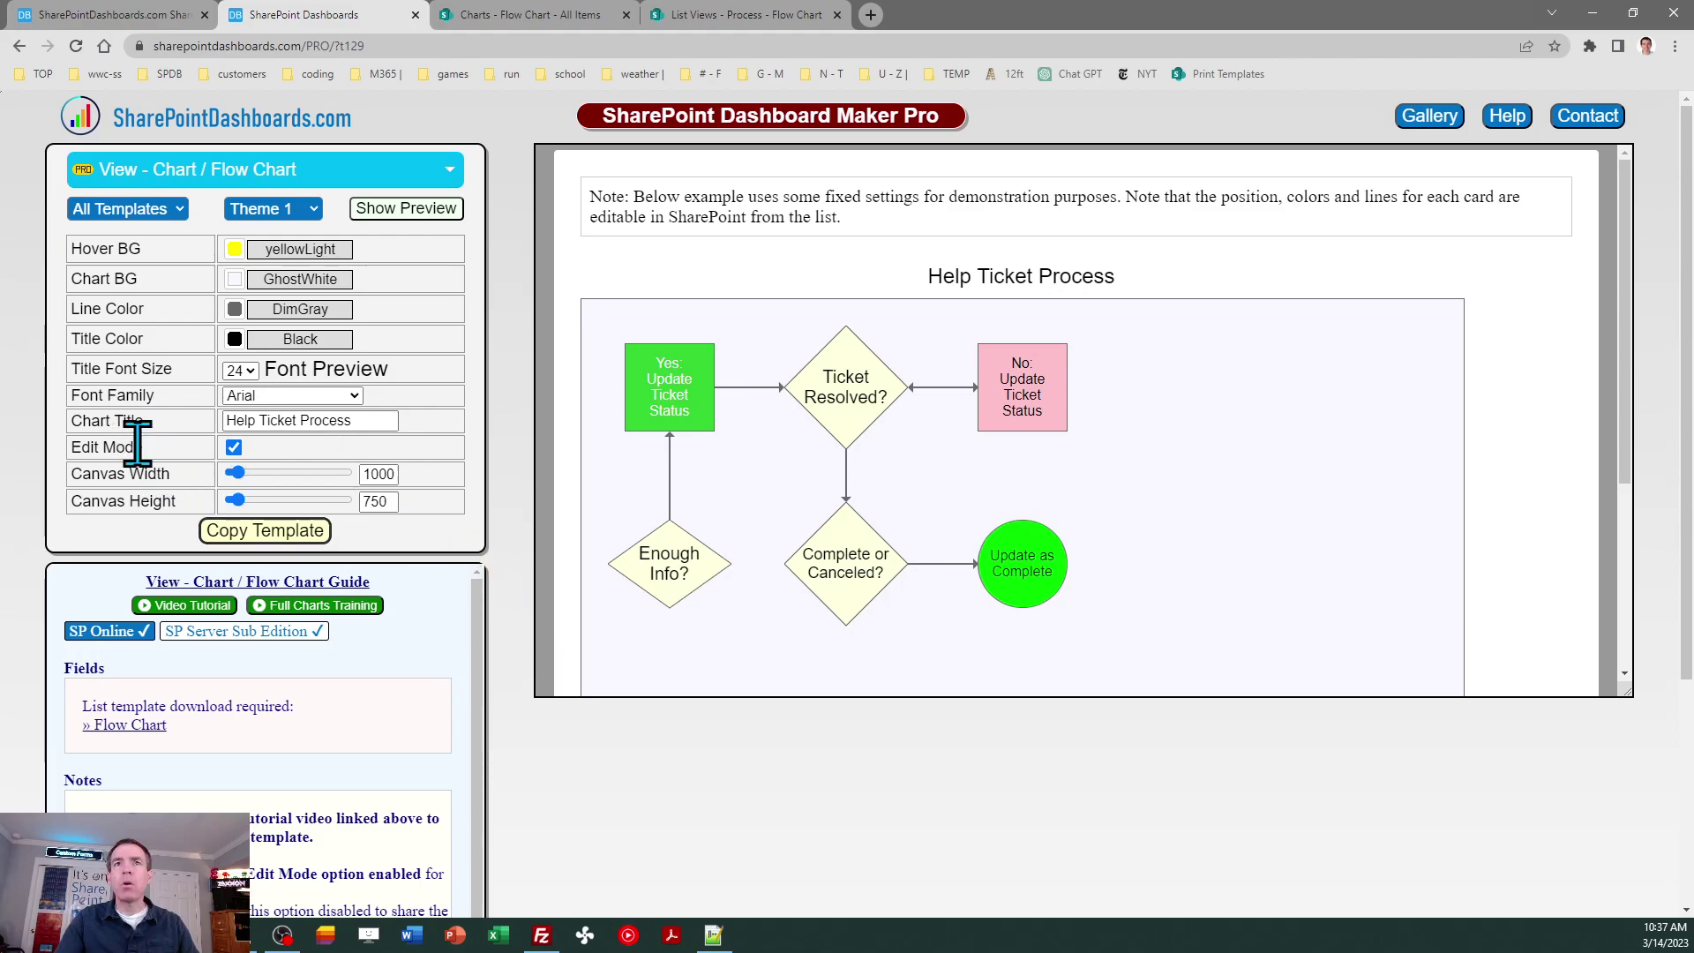
pyautogui.moveTo(141, 446); pyautogui.dragTo(71, 448)
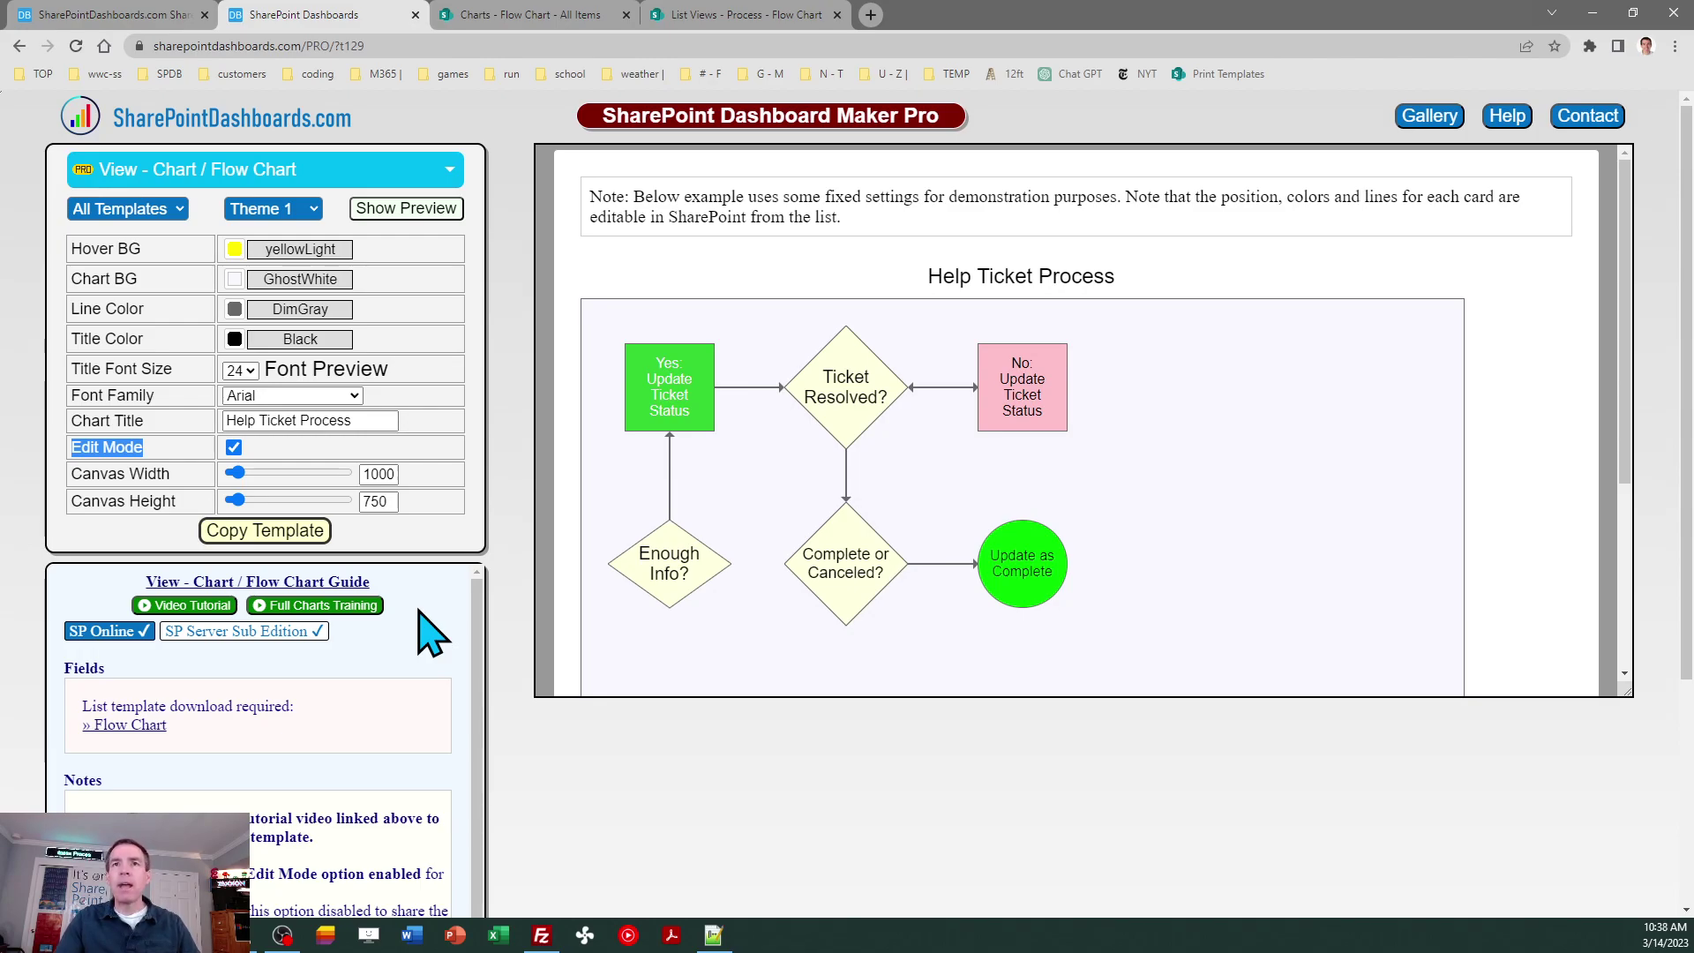
# - Copy the editable flow chart template and switch the Charts list to Flow Chart Edit view
pyautogui.click(273, 534)
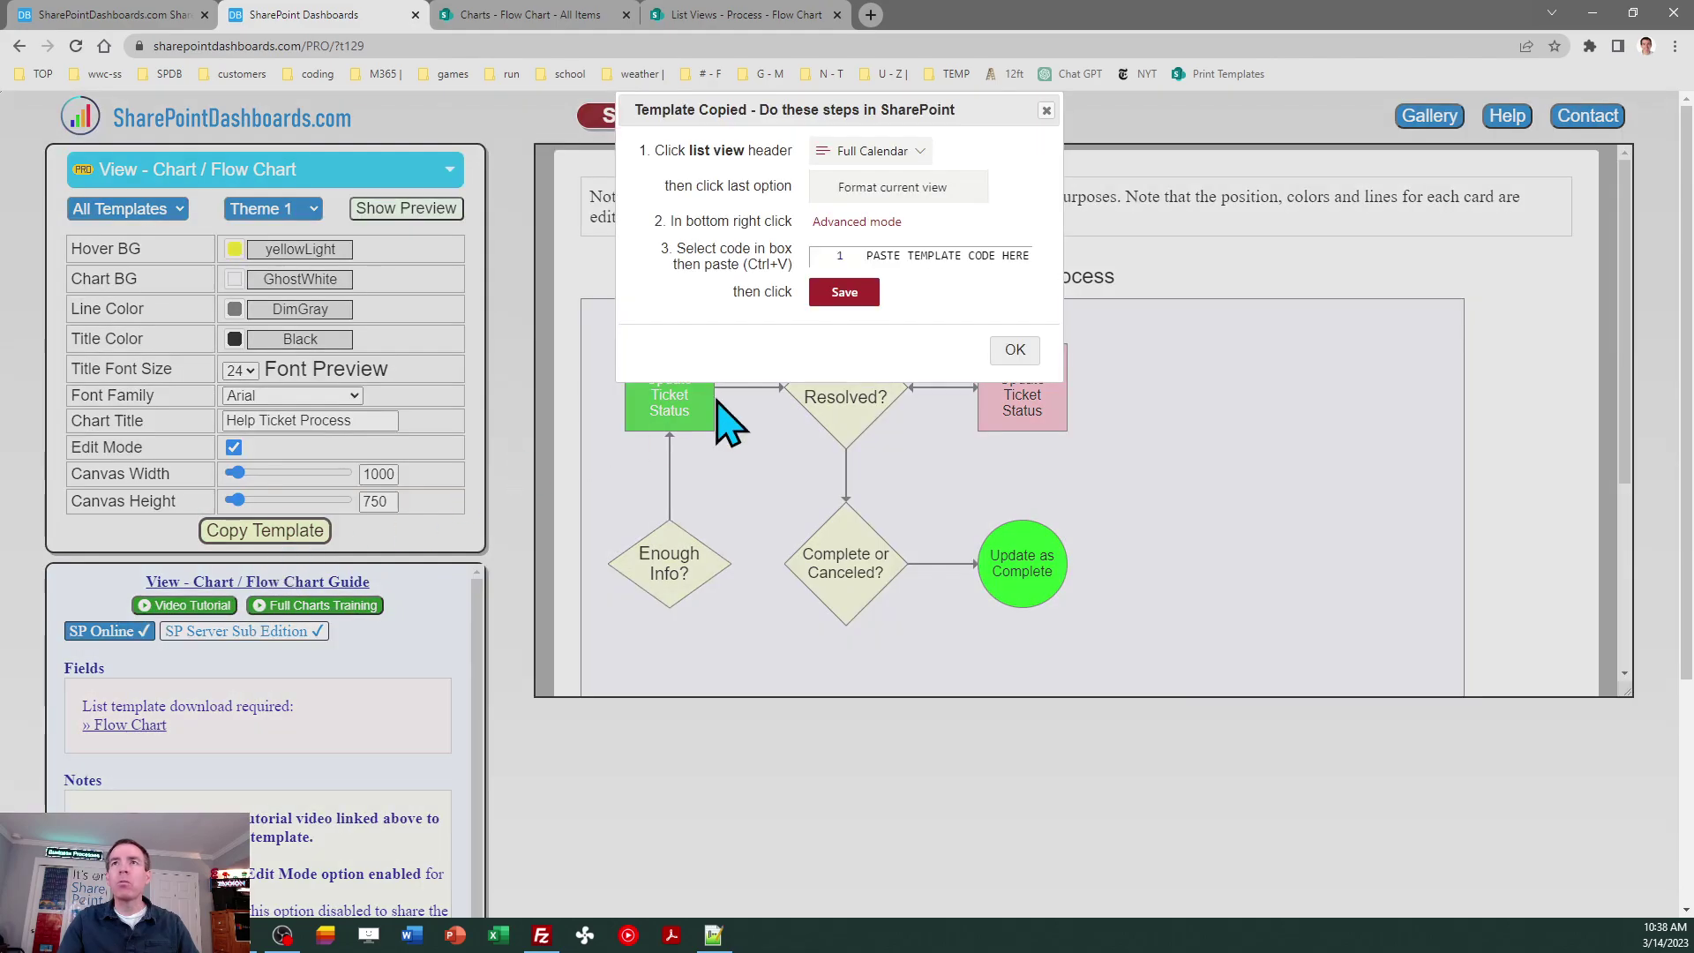
pyautogui.click(1015, 349)
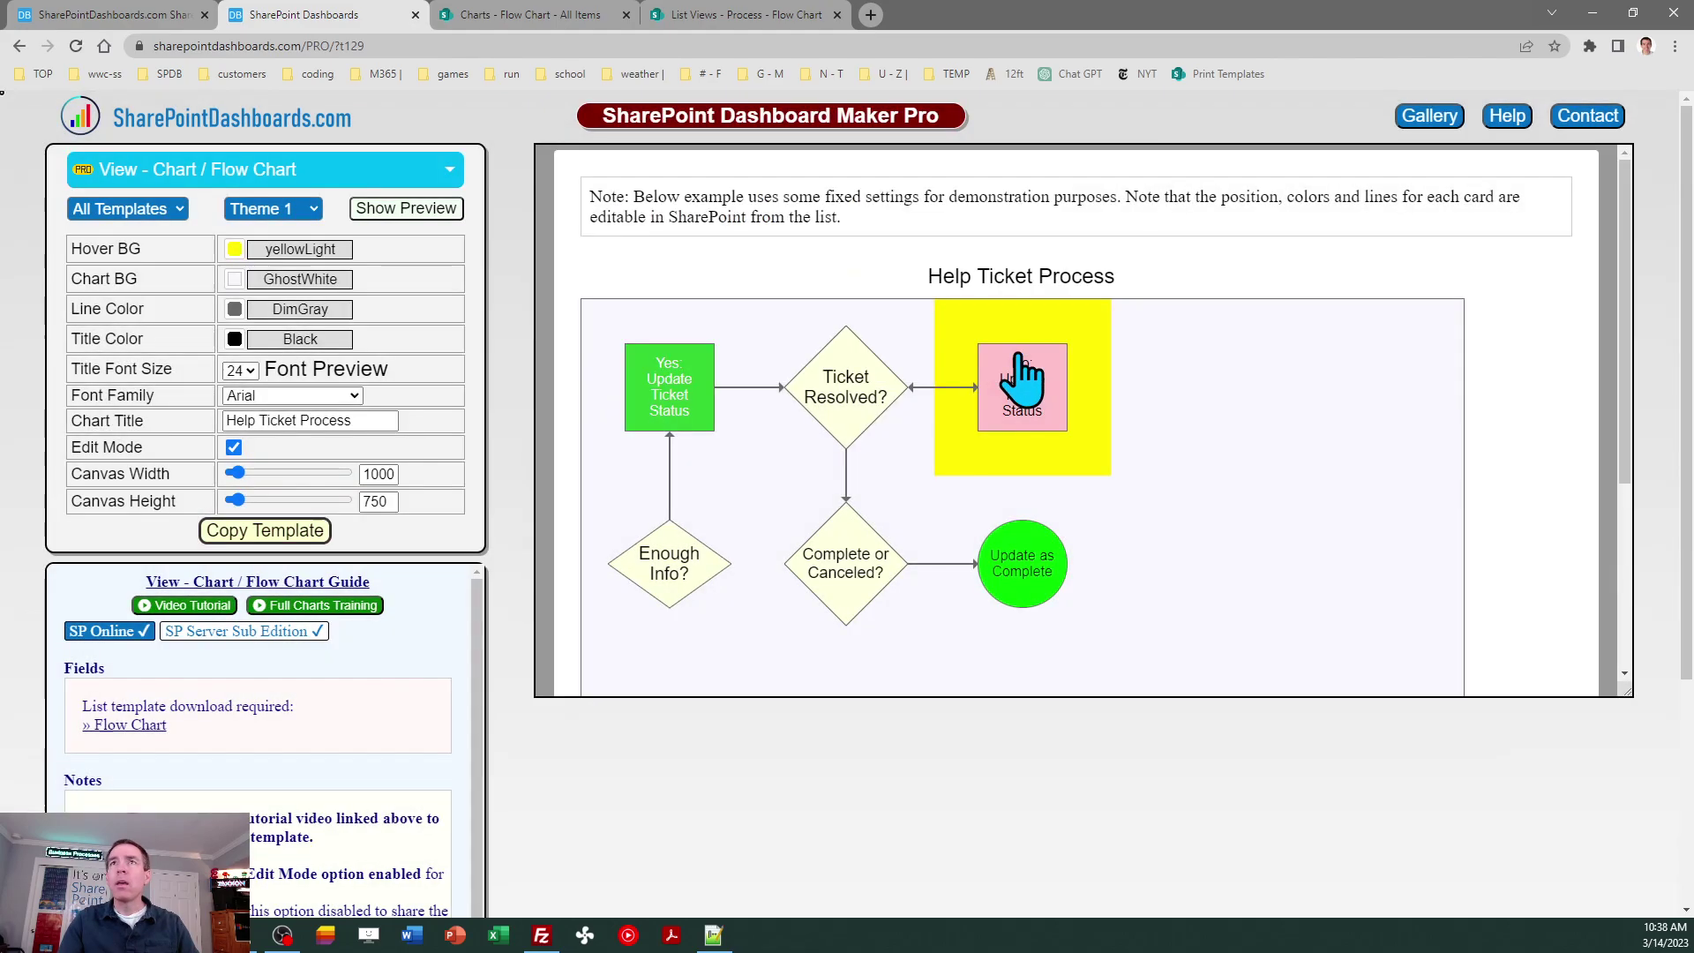
pyautogui.click(536, 26)
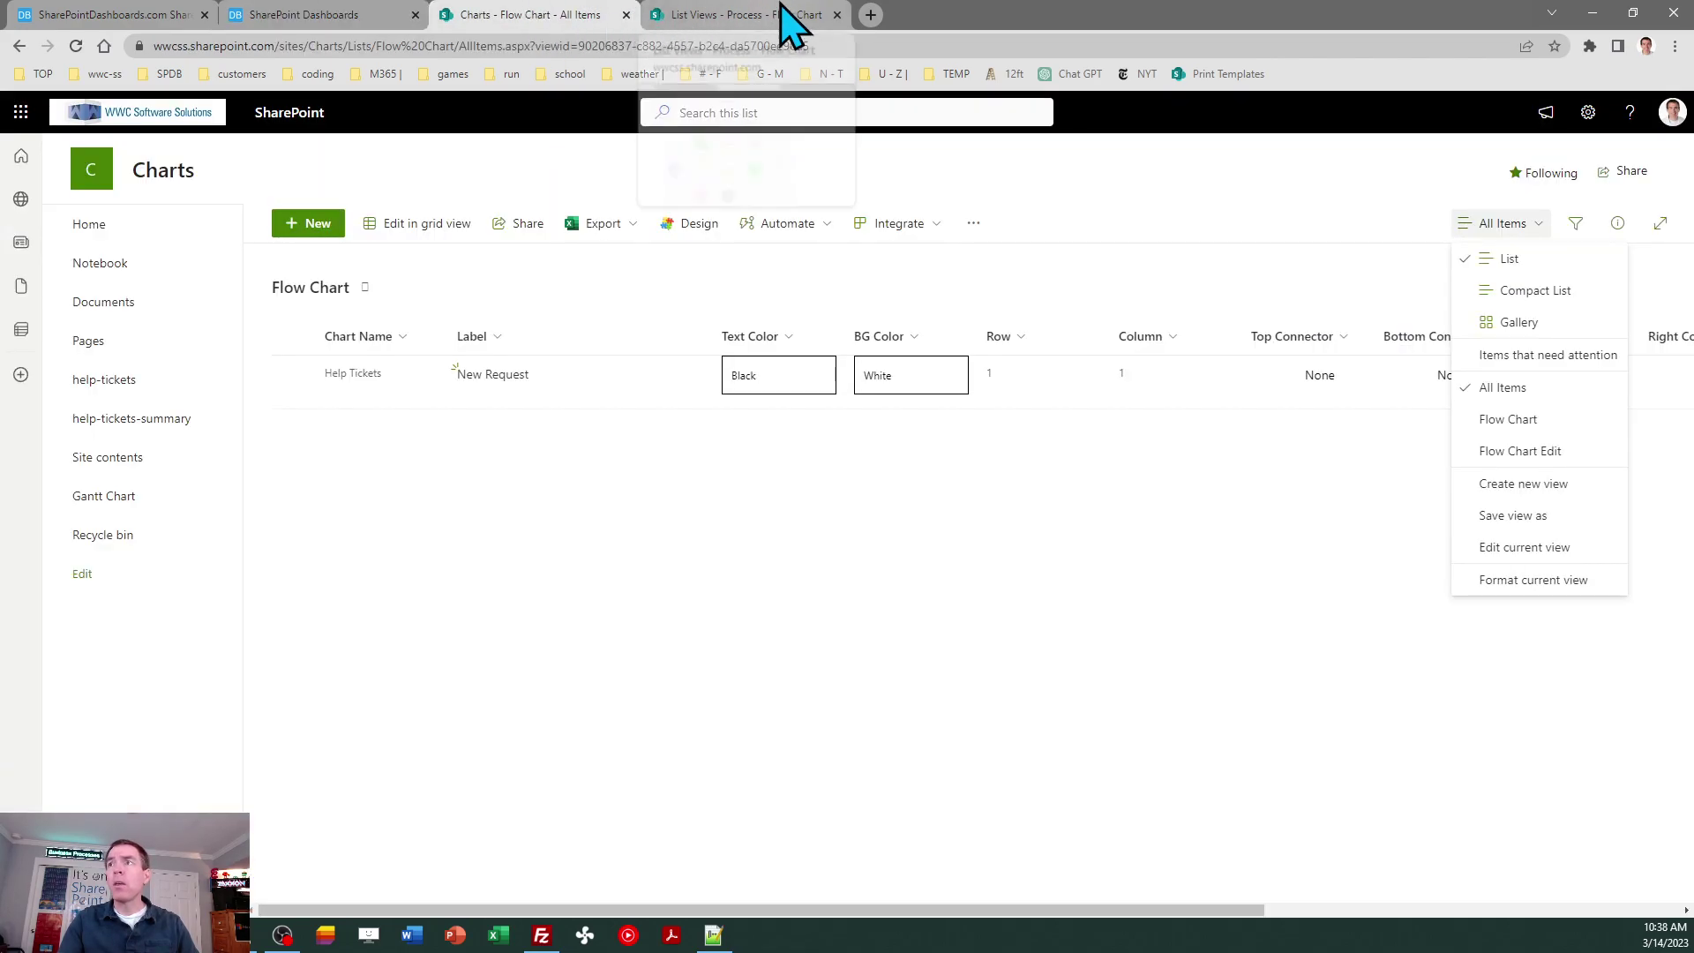
pyautogui.click(1569, 460)
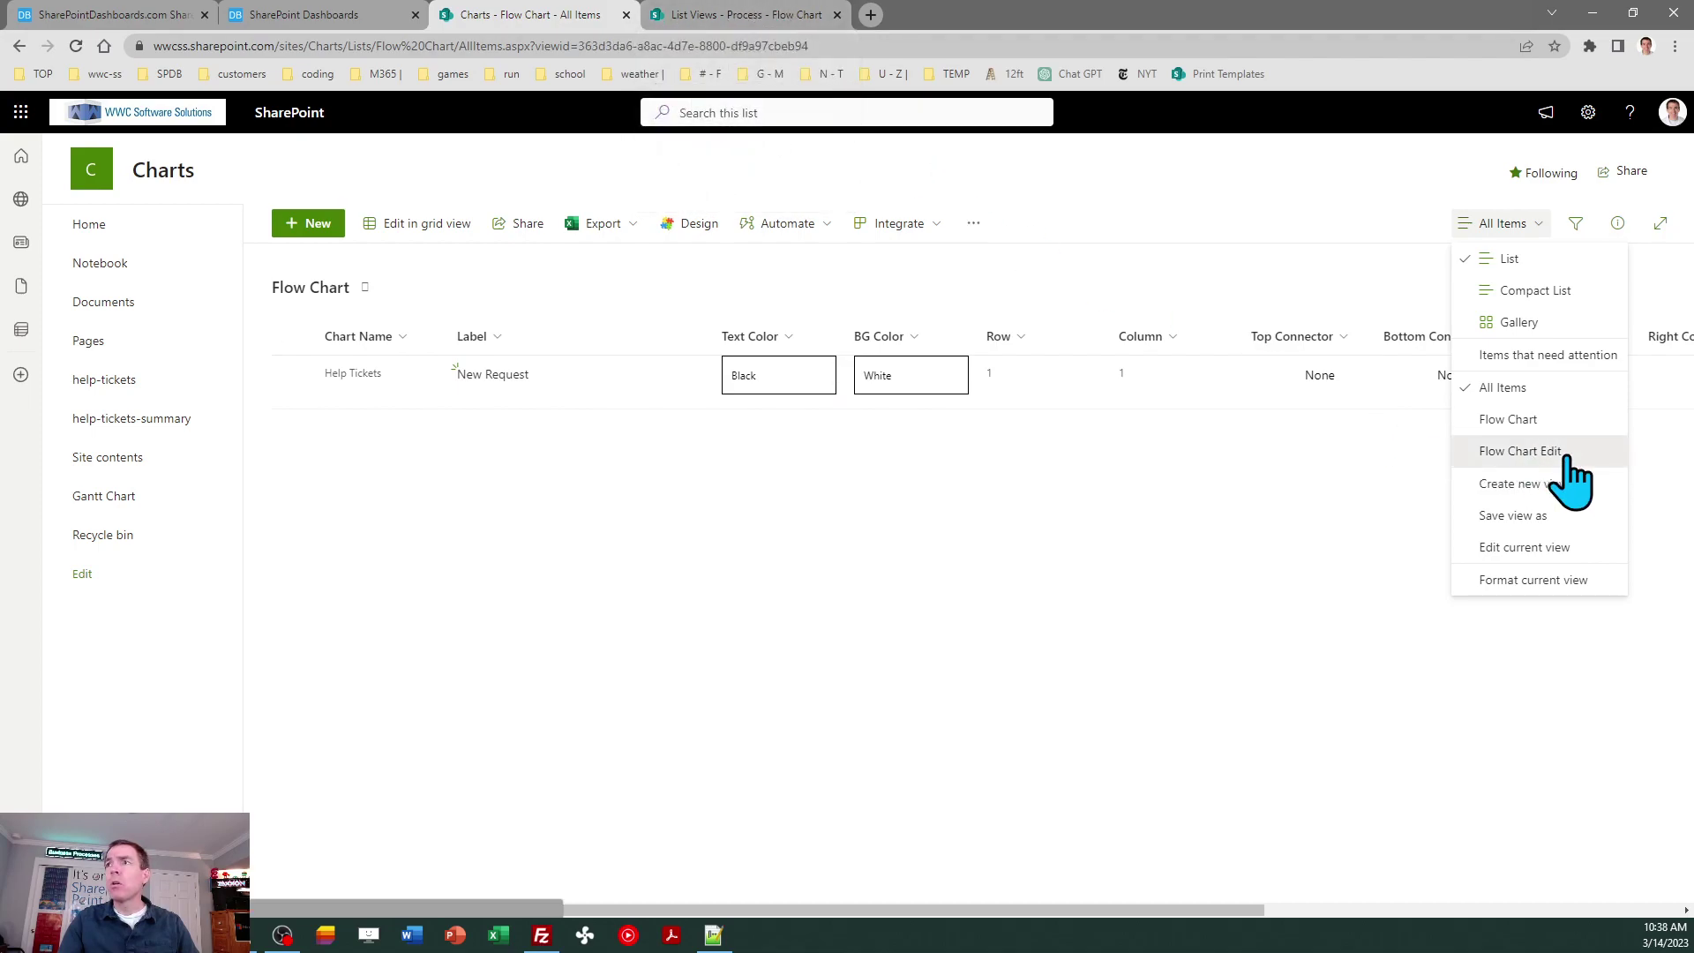
# - Replace the view's Advanced mode formatting JSON with the copied template and save it
pyautogui.click(1472, 231)
pyautogui.click(1521, 633)
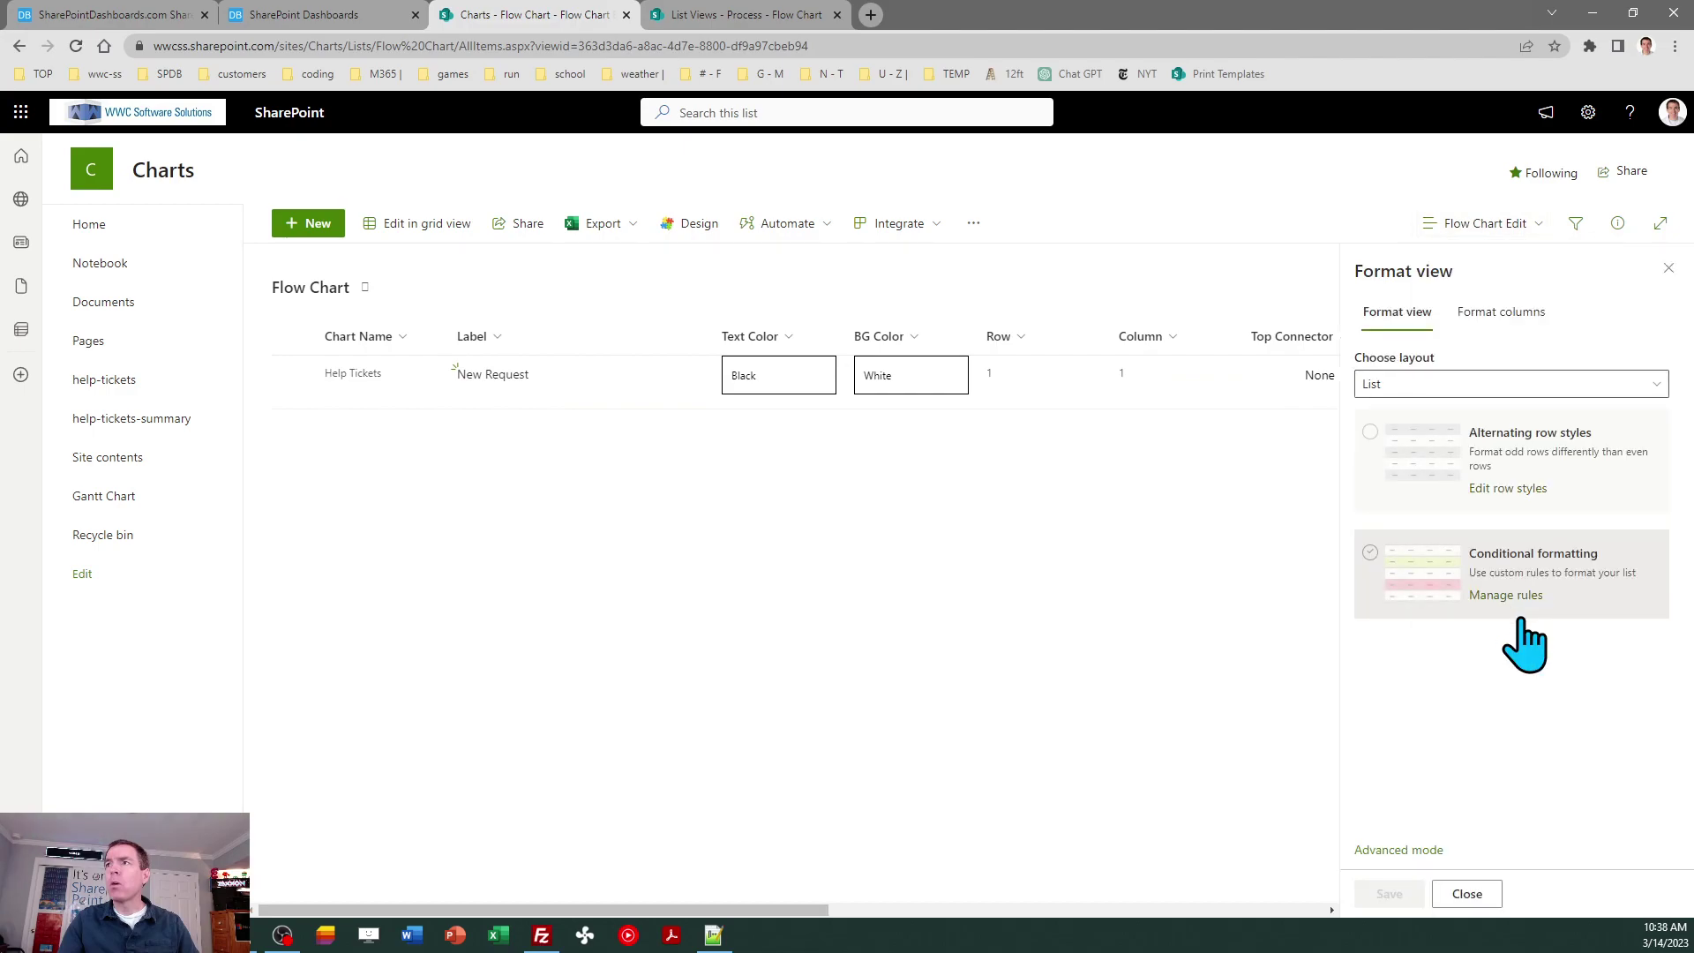
pyautogui.click(1404, 850)
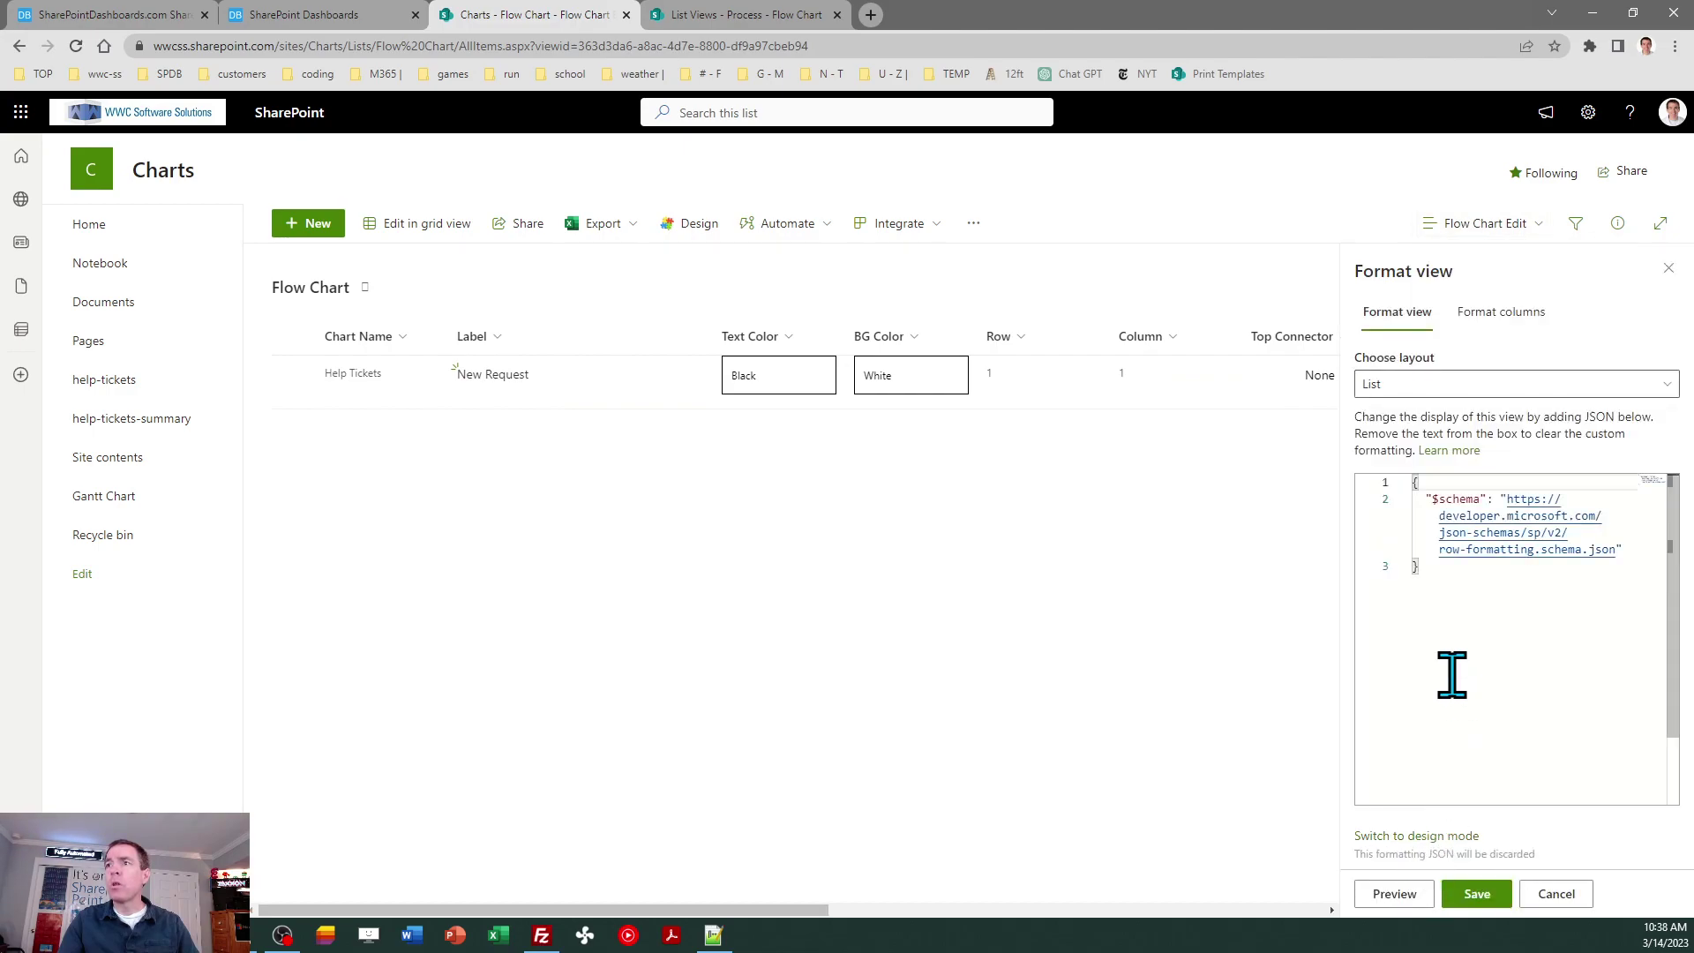
pyautogui.click(1451, 675)
pyautogui.hotkey('ctrl', 'a')
pyautogui.hotkey('ctrl', 'v')
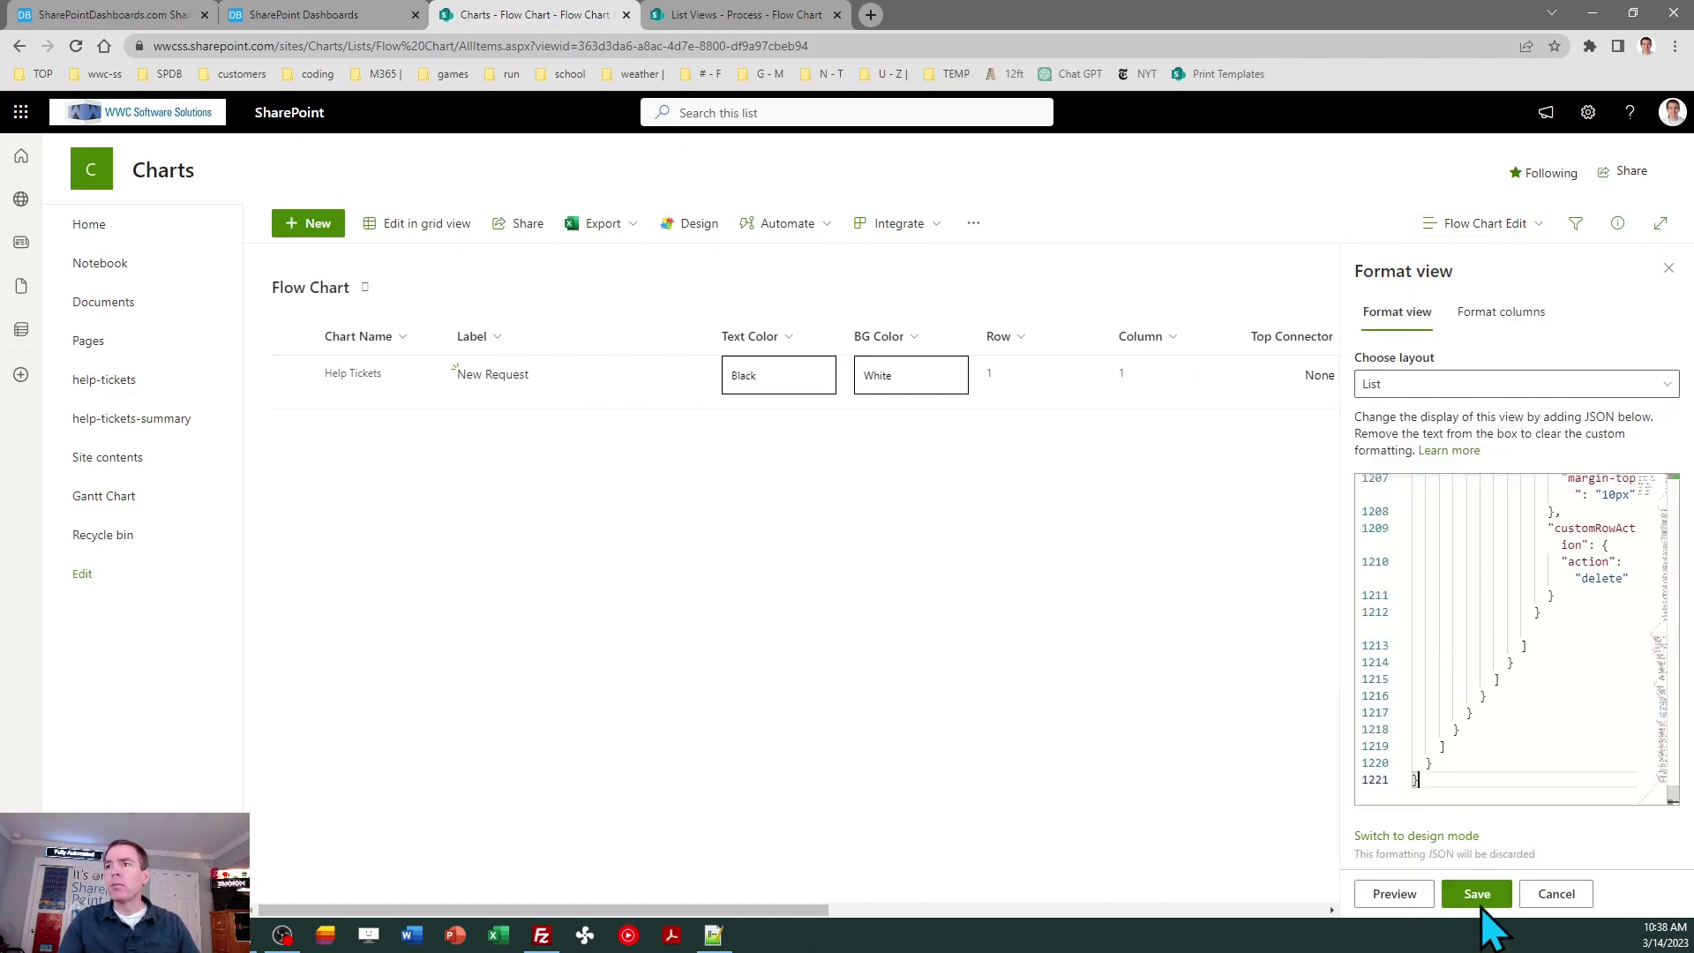
pyautogui.click(1477, 898)
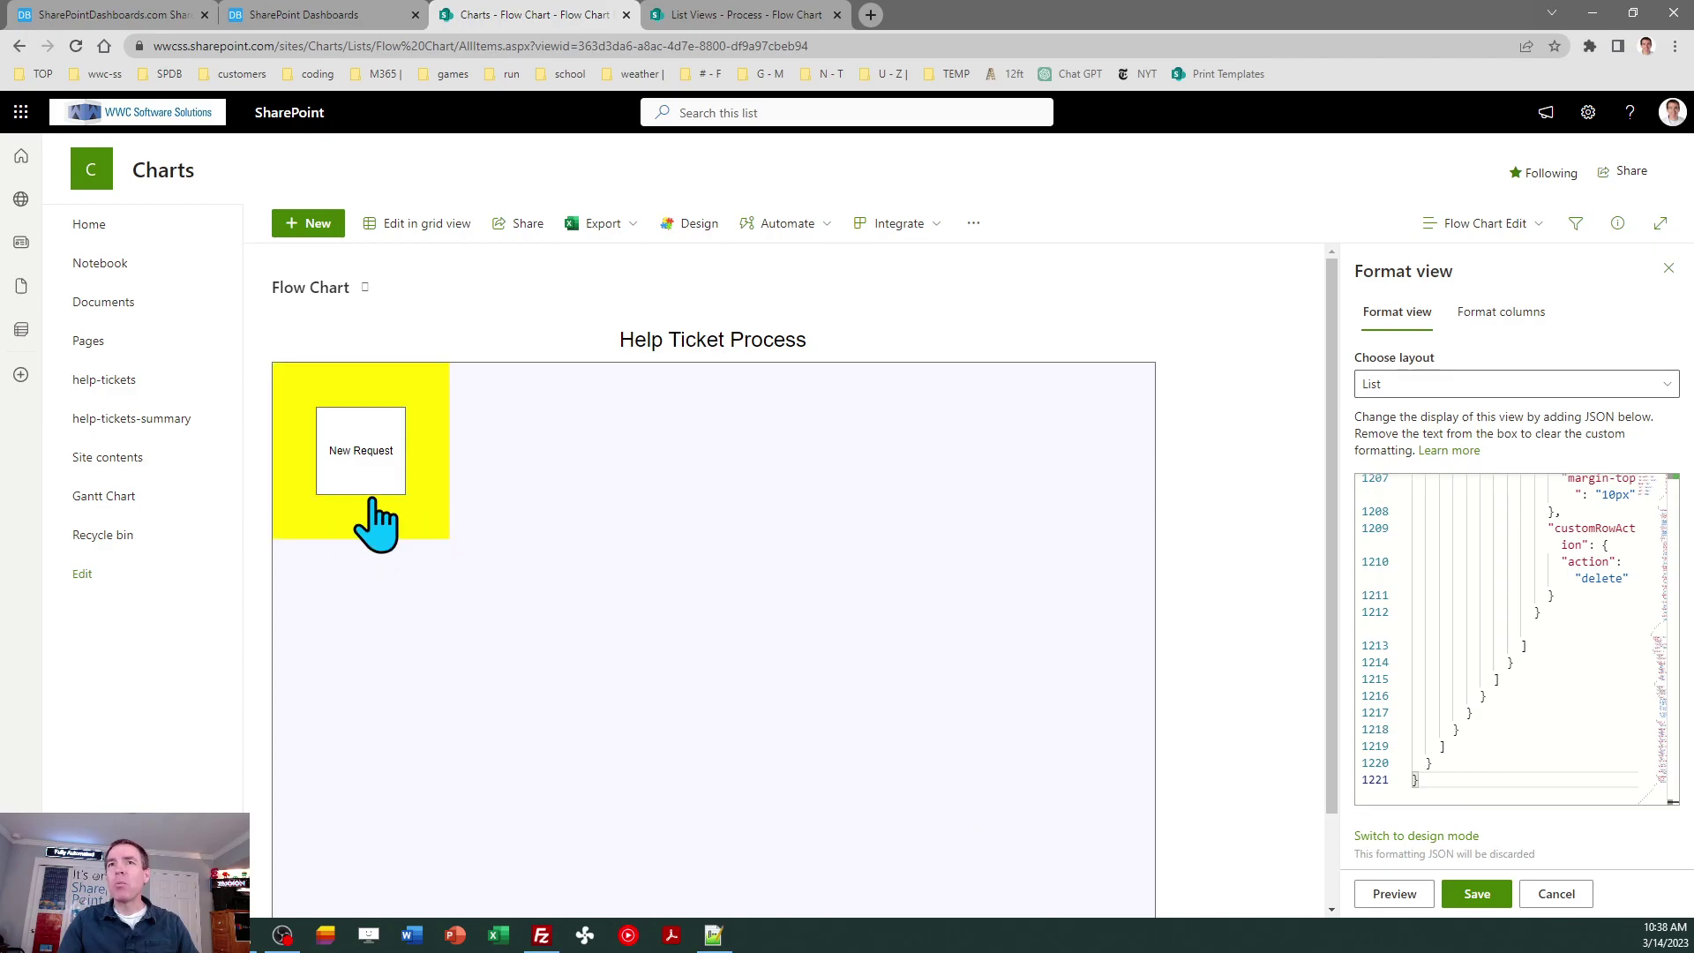
# - Switch to the Flow Chart view and open its Advanced mode formatting JSON
pyautogui.click(1669, 269)
pyautogui.click(1478, 225)
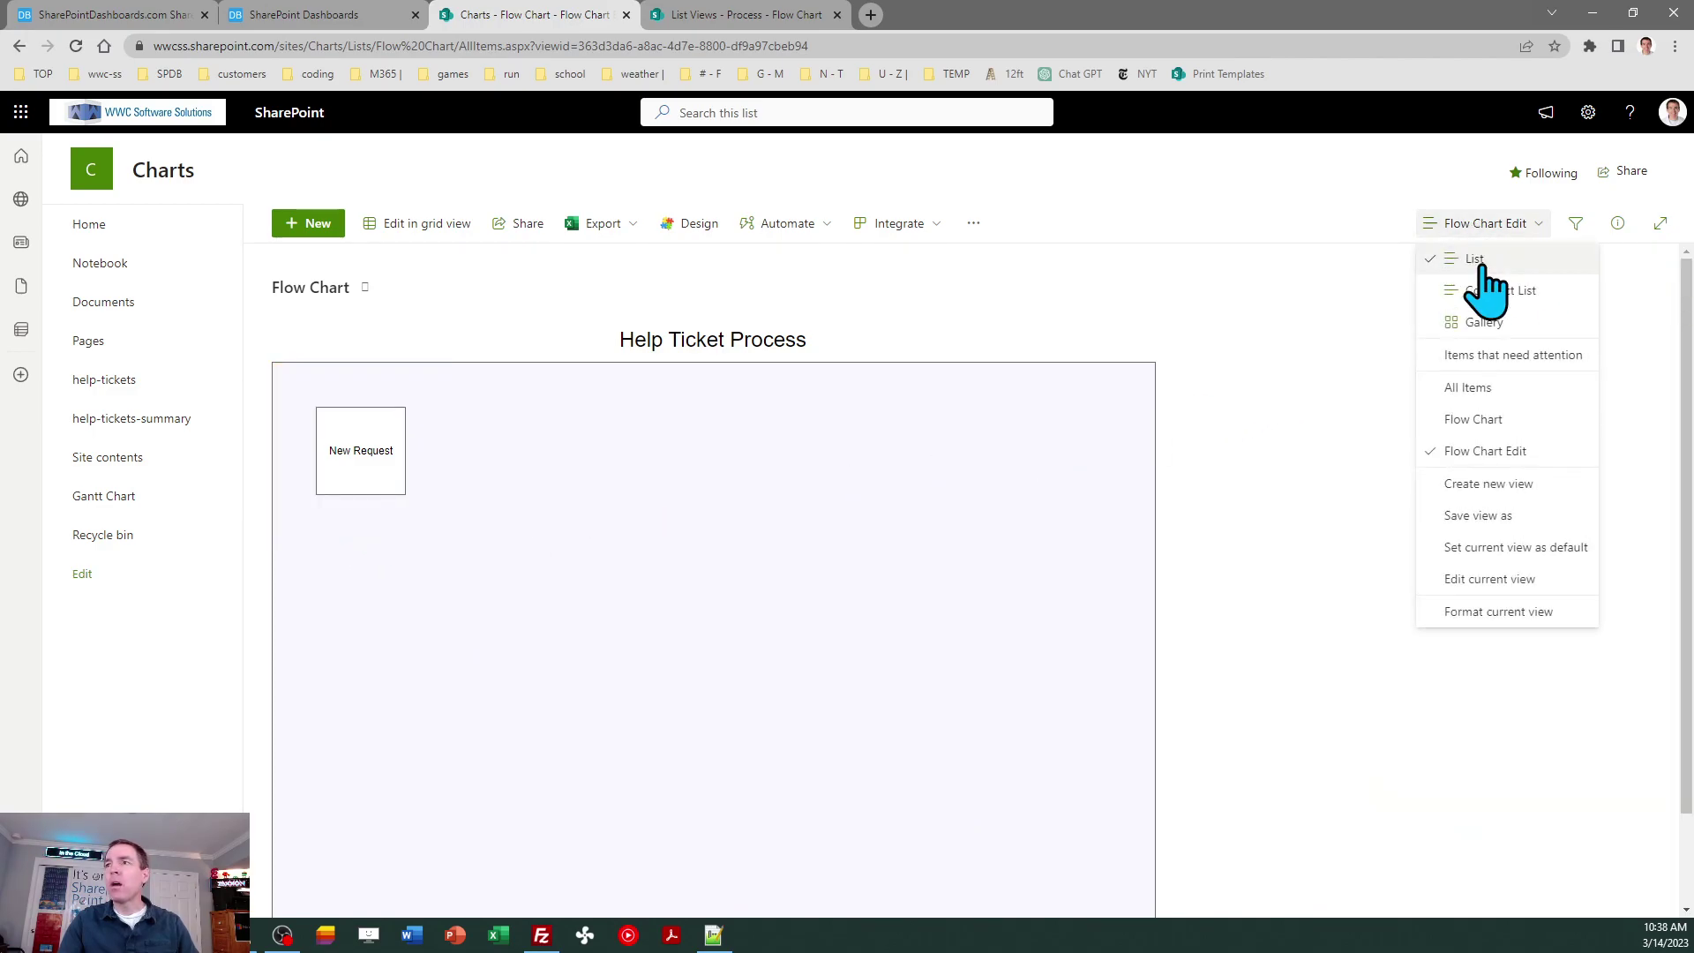
pyautogui.click(1488, 421)
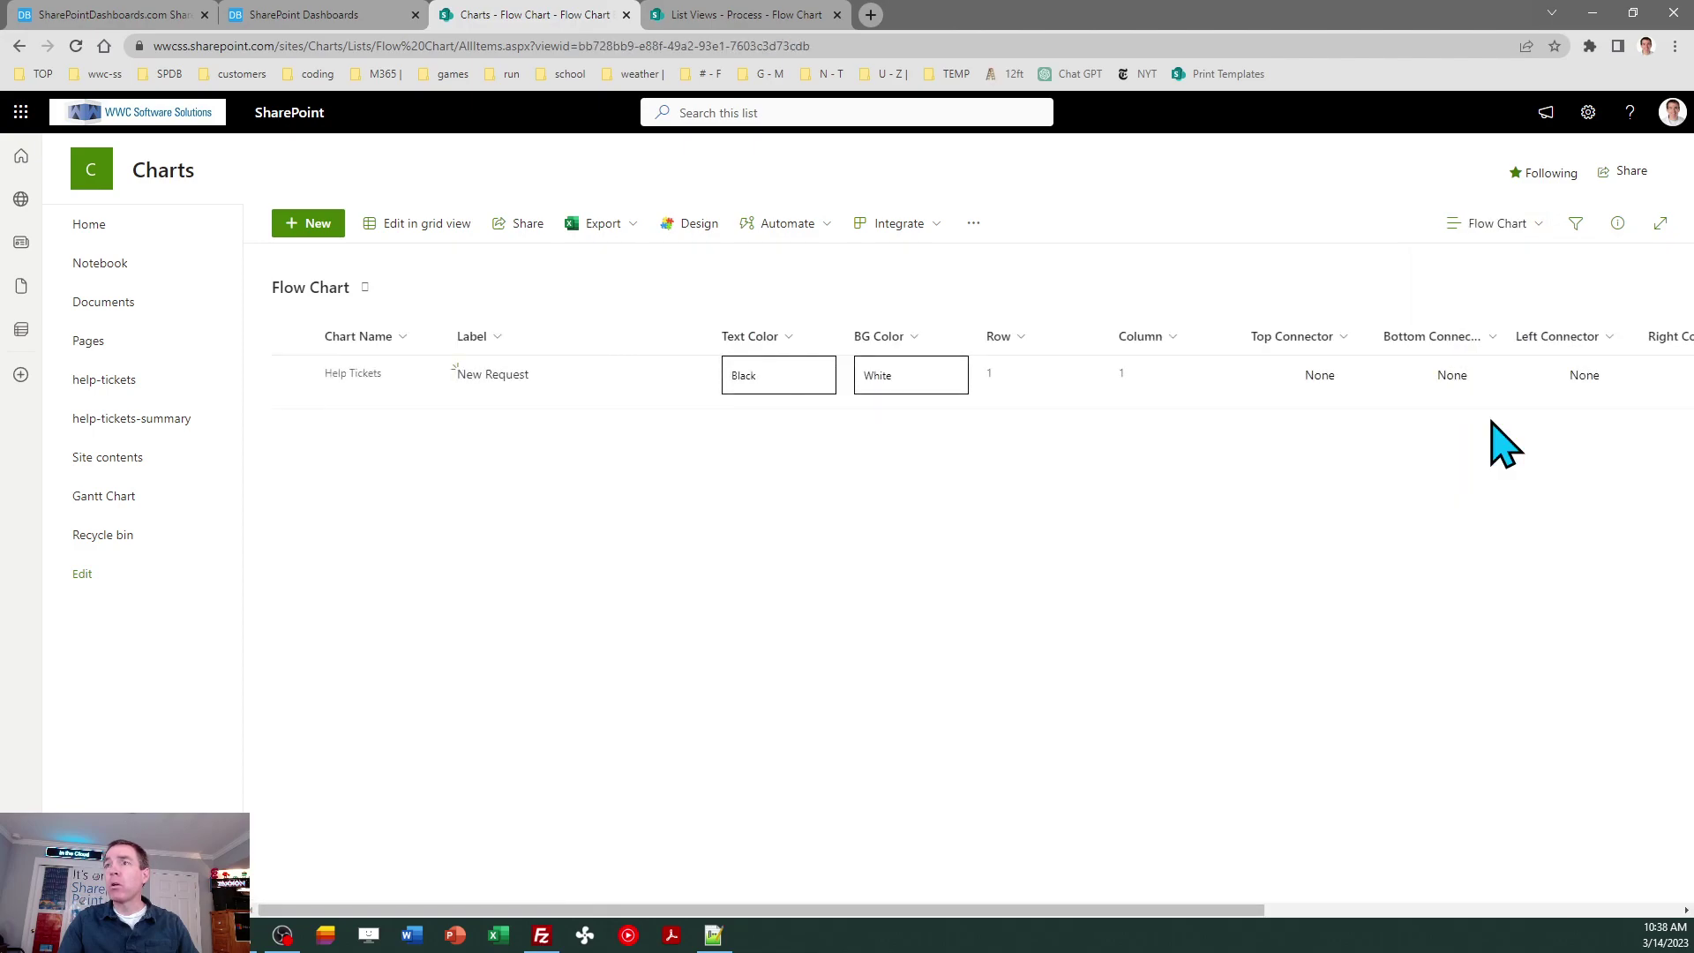
pyautogui.click(1484, 225)
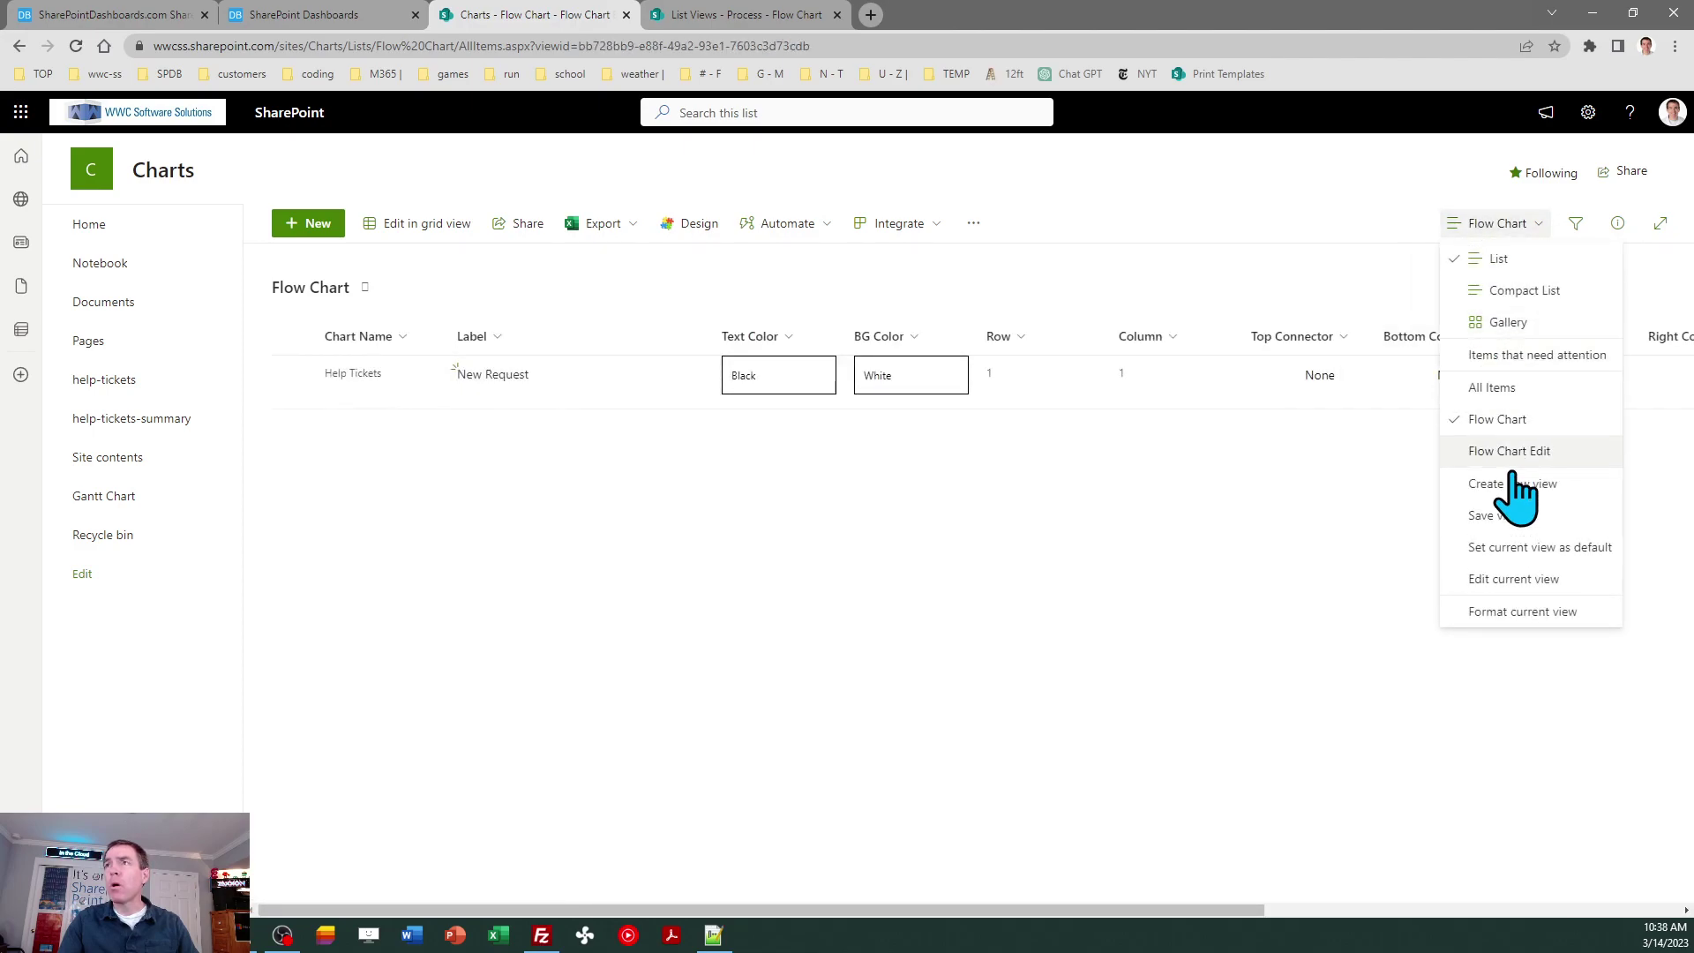
pyautogui.click(1514, 612)
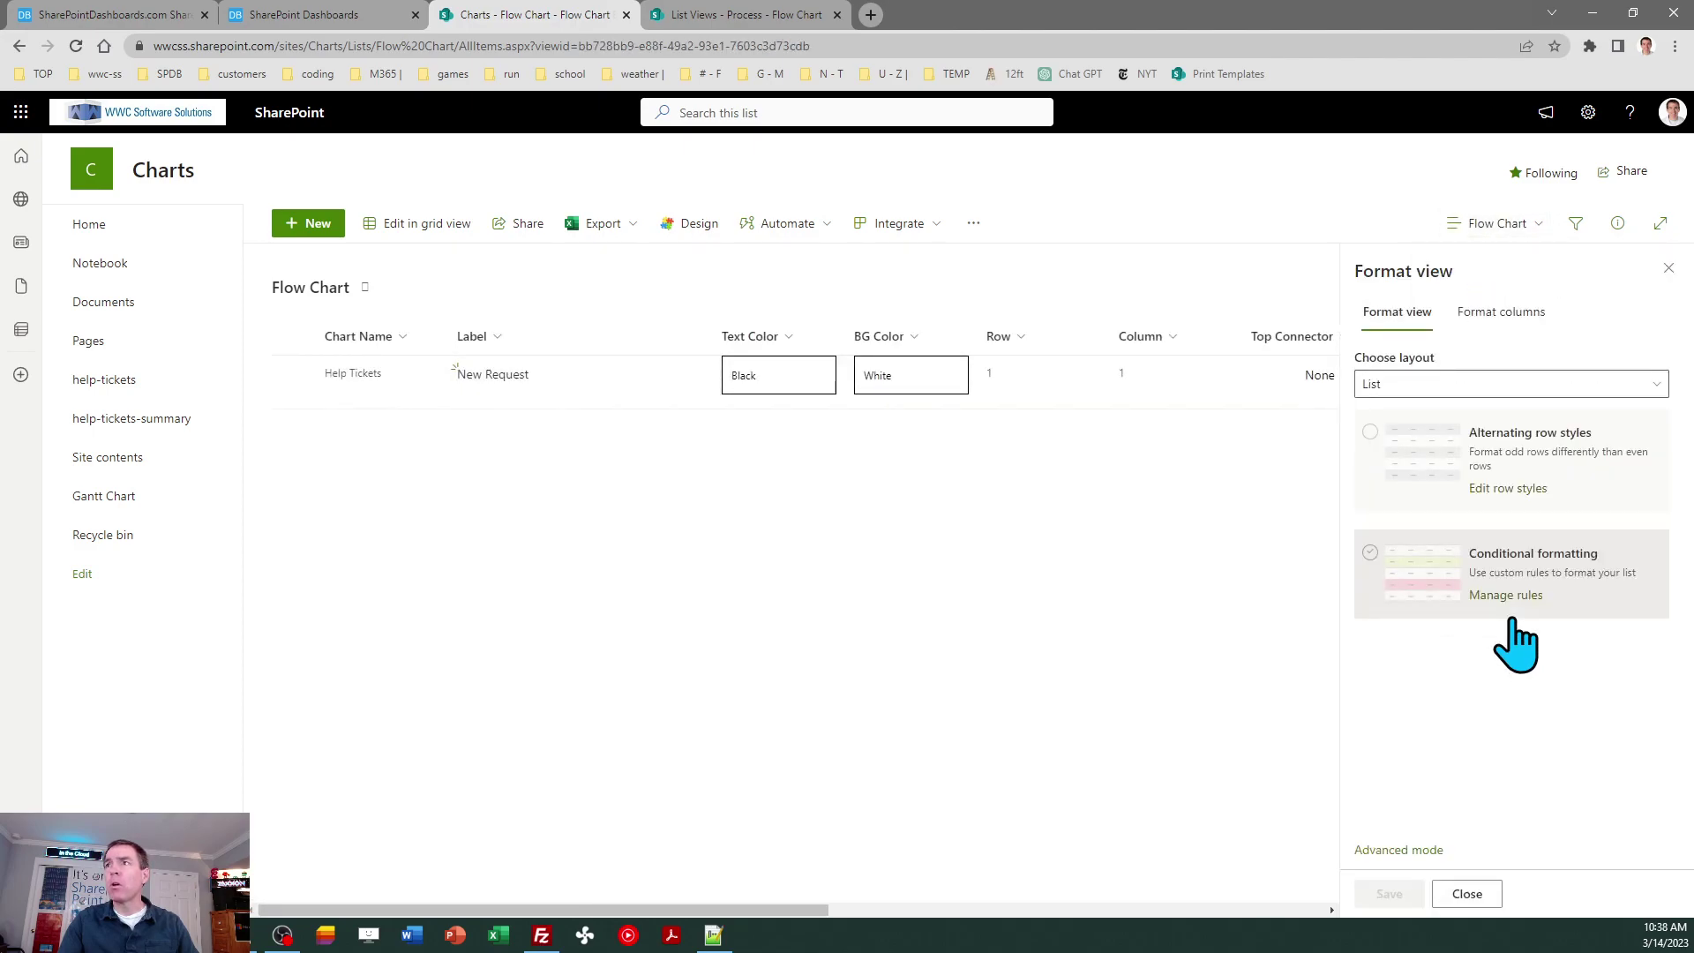
pyautogui.click(1420, 852)
# - Turn off Edit Mode in Dashboard Maker and copy the read-only flow chart template
pyautogui.click(694, 19)
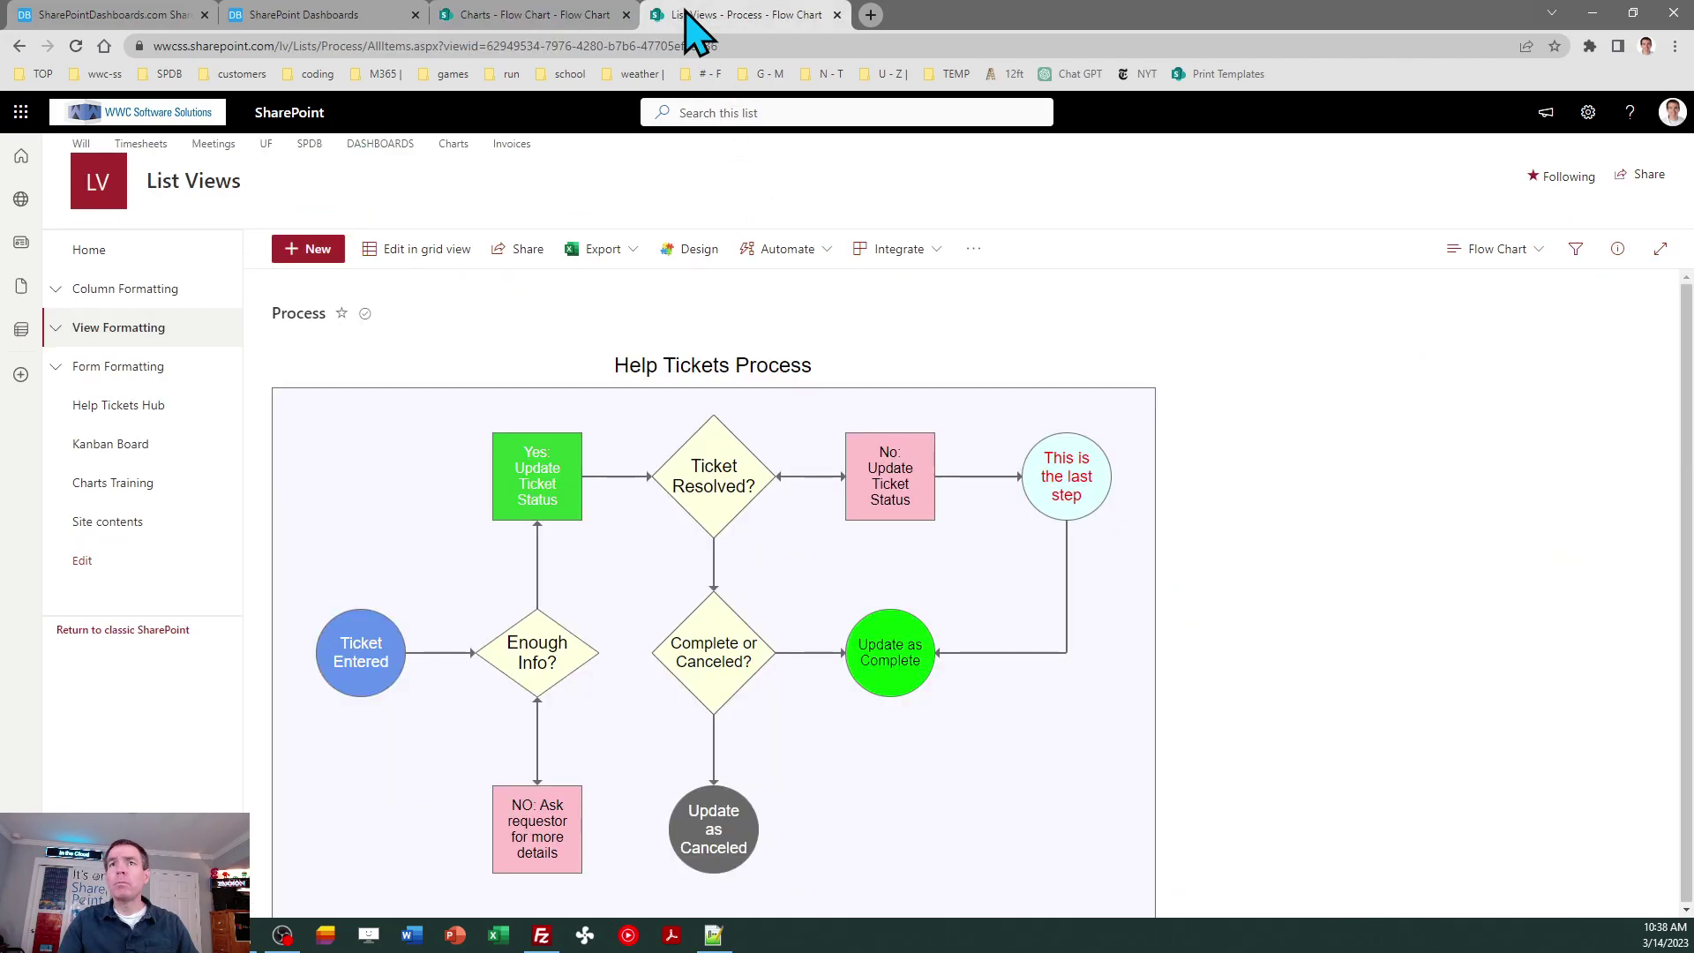
pyautogui.click(514, 14)
pyautogui.click(290, 16)
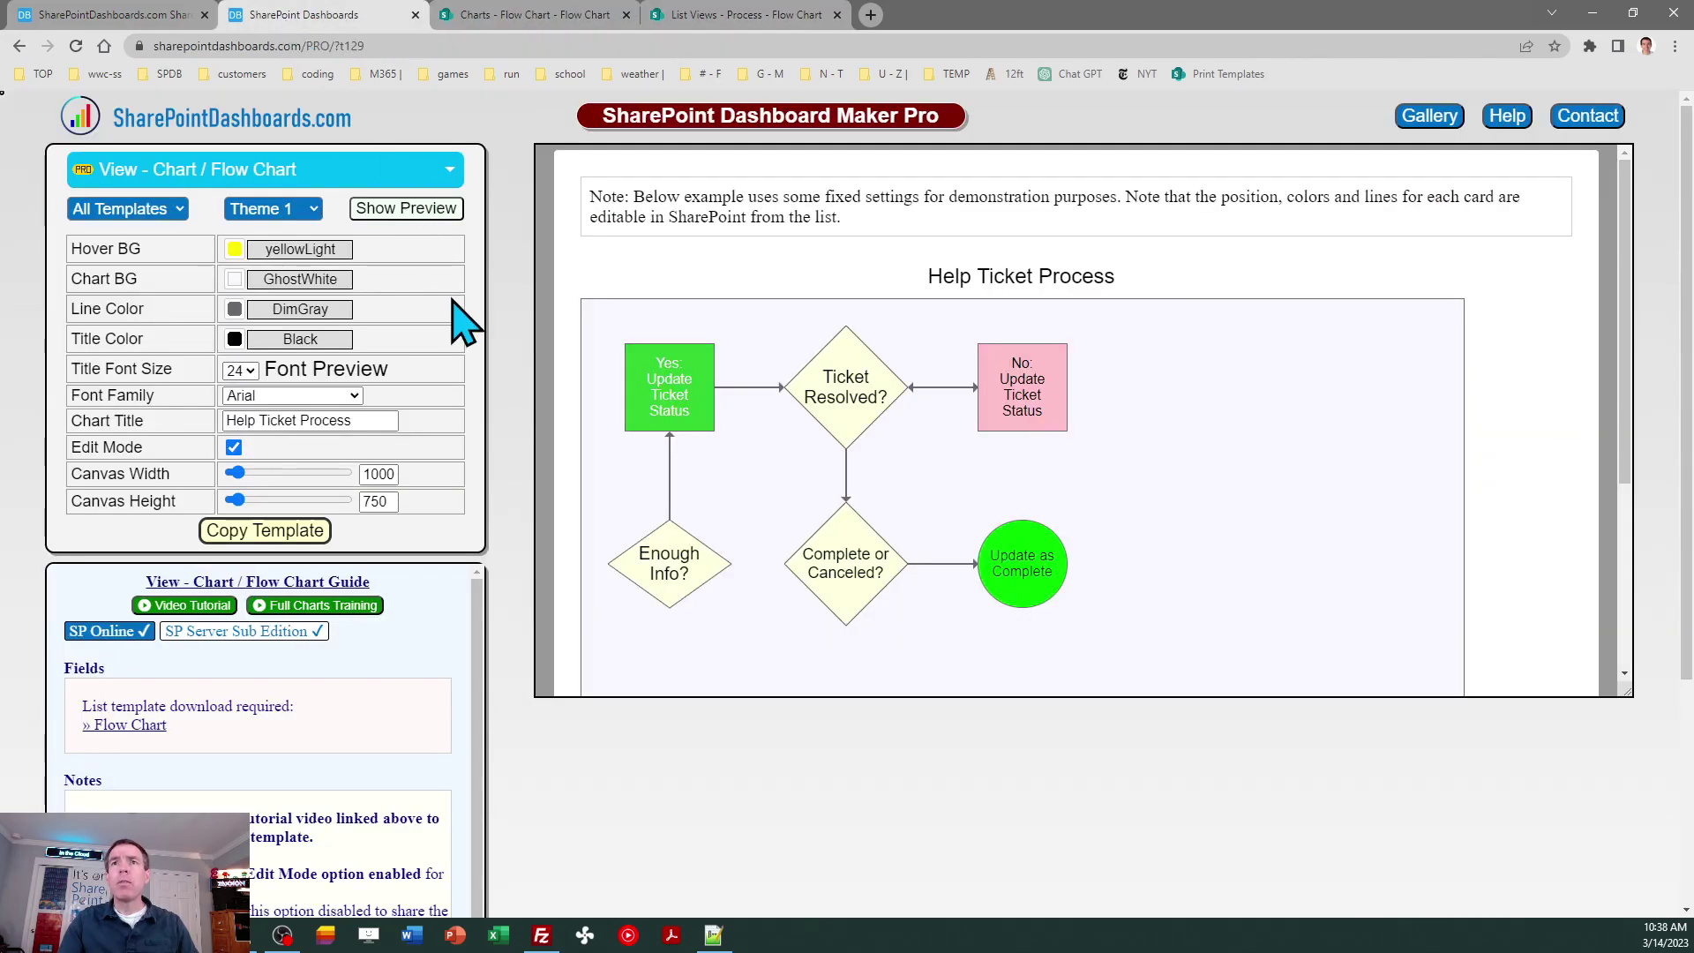
pyautogui.click(233, 447)
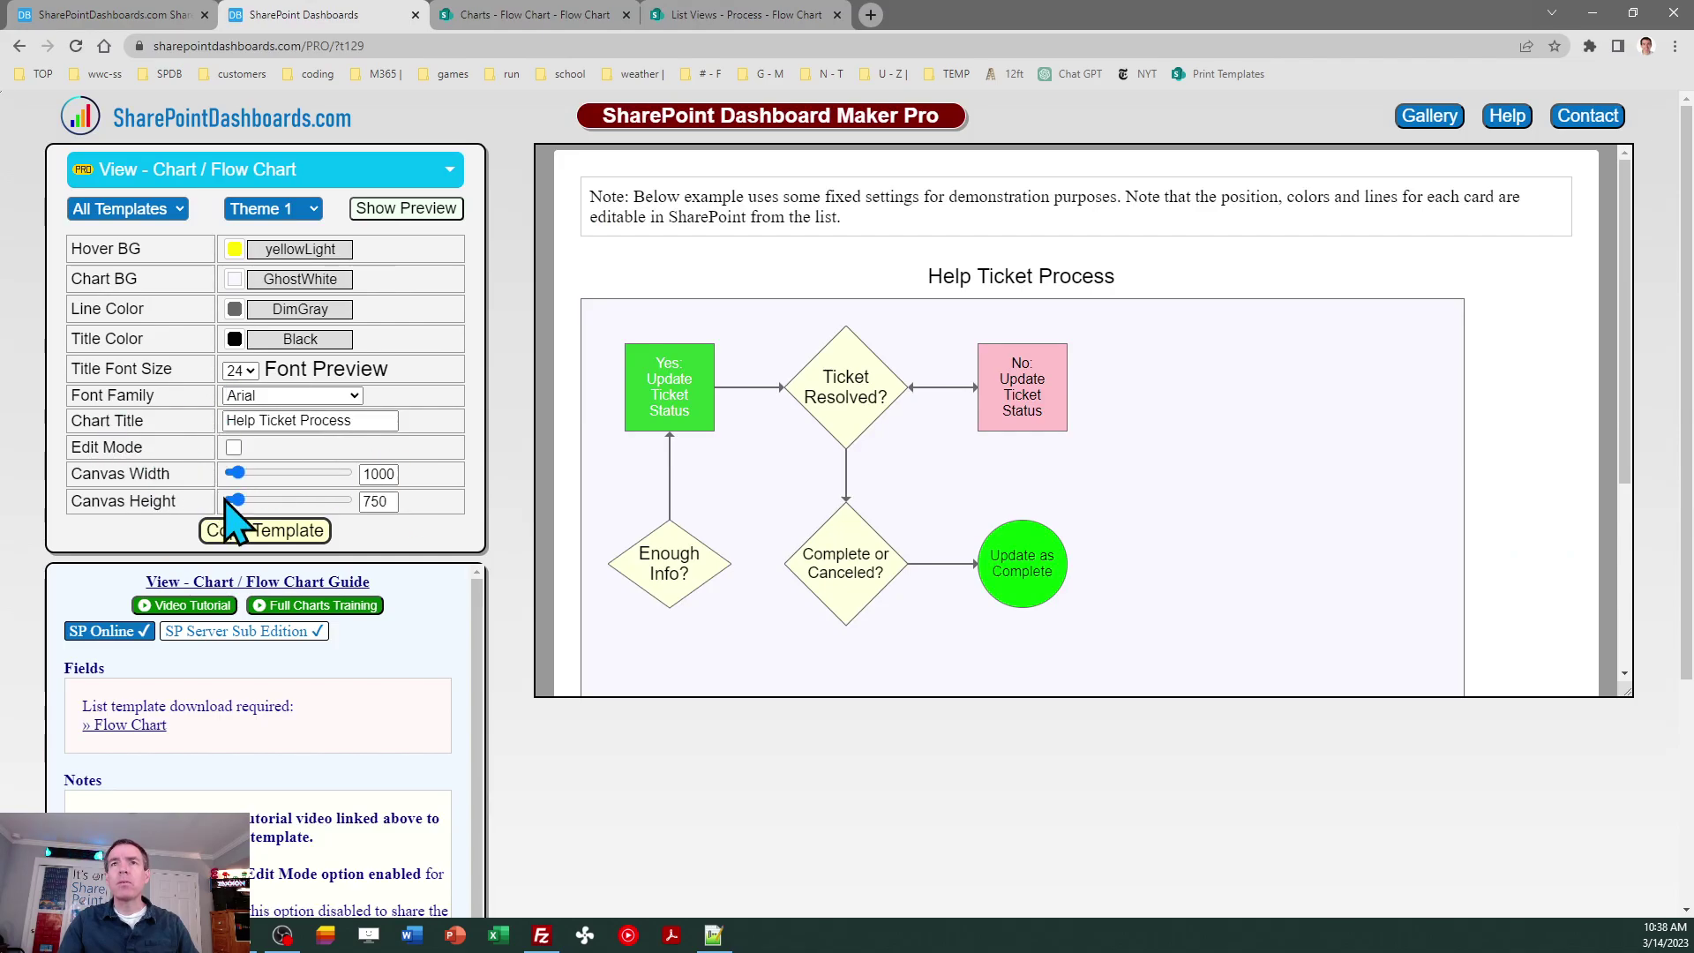
pyautogui.click(262, 530)
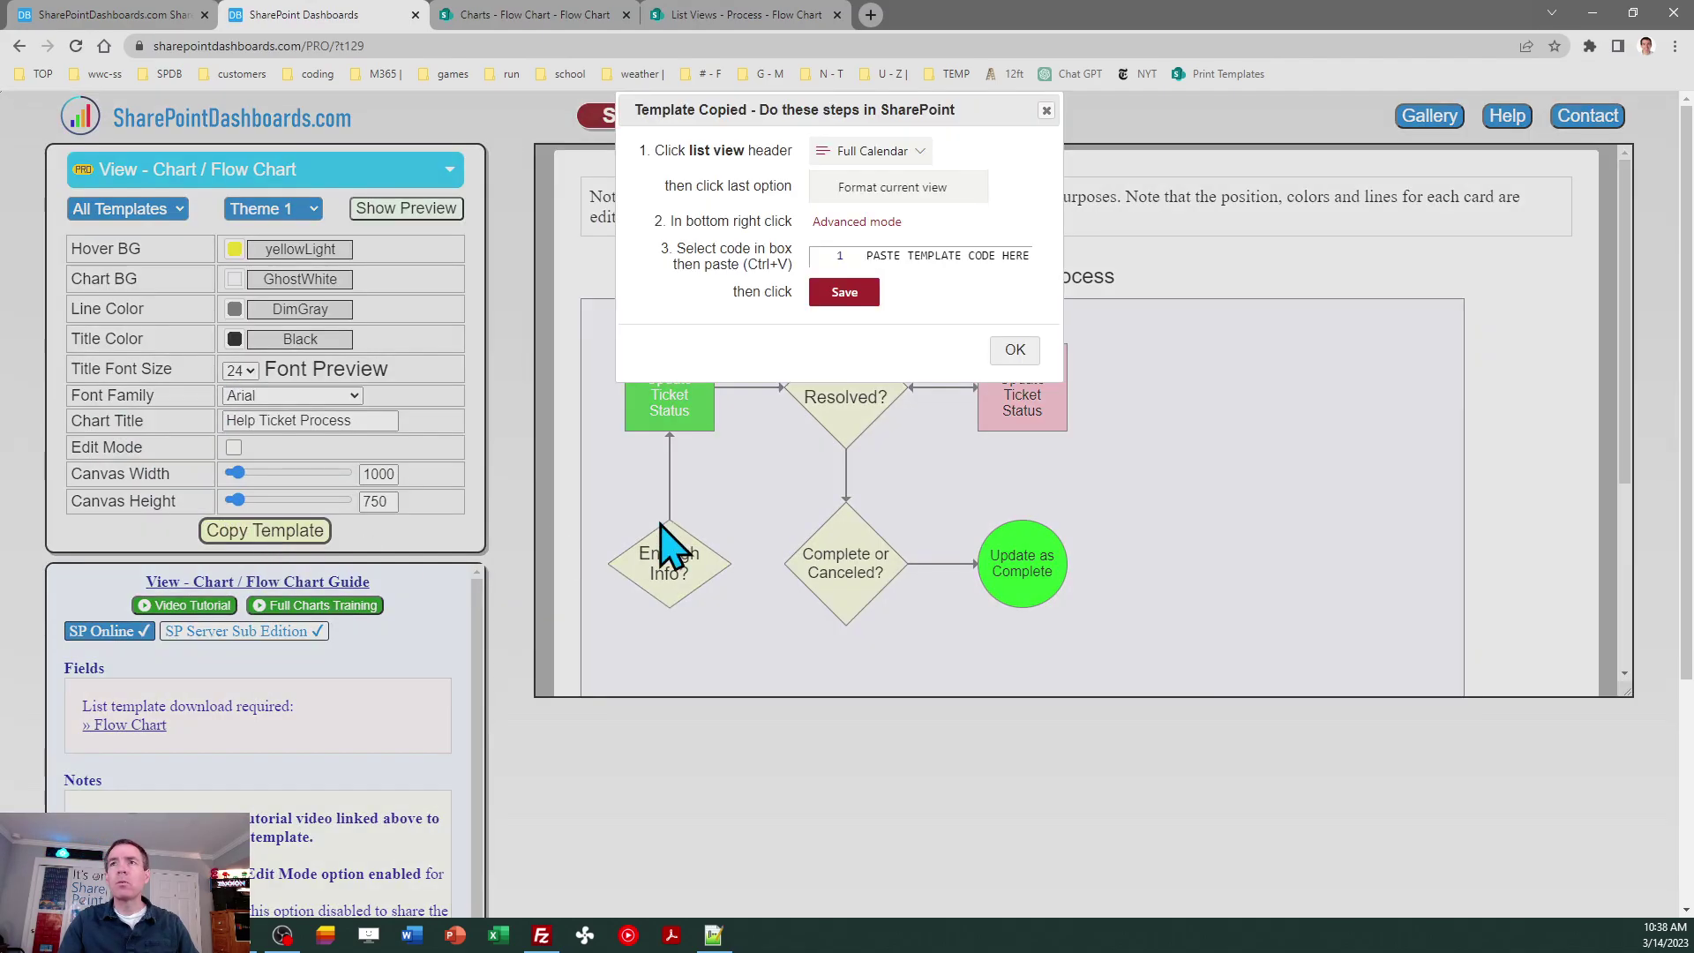
pyautogui.click(1028, 349)
# - Replace the Flow Chart view's formatting JSON with the read-only template and save
pyautogui.click(541, 15)
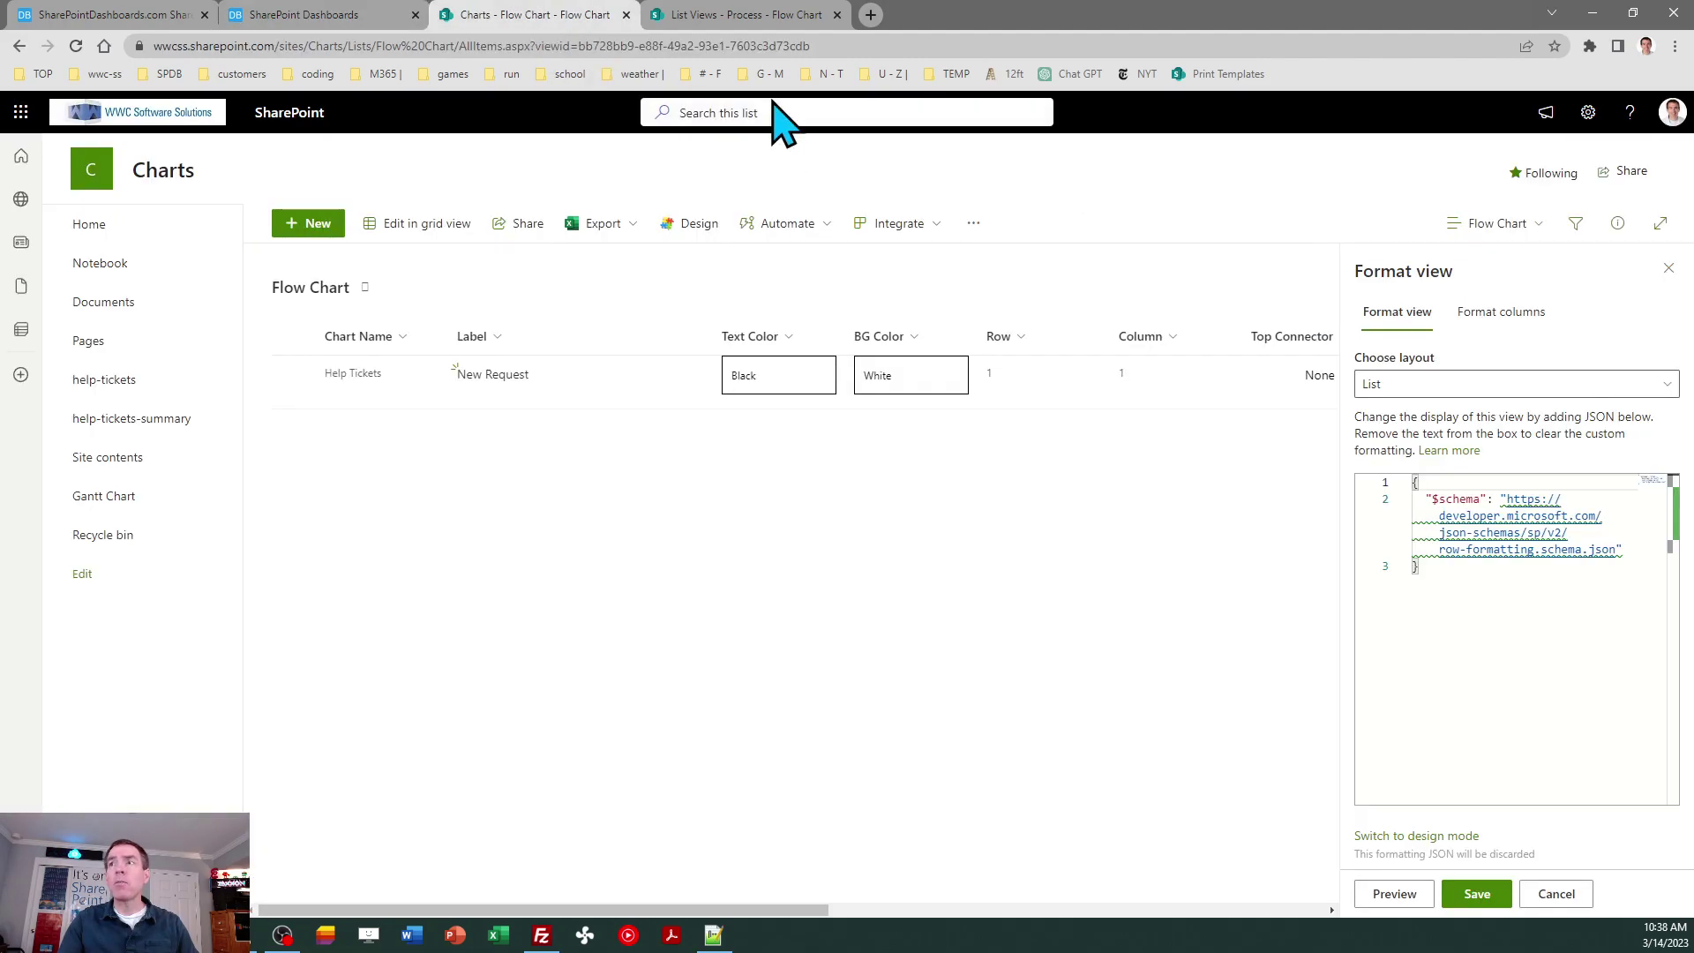
pyautogui.click(1510, 646)
pyautogui.hotkey('ctrl', 'a')
pyautogui.hotkey('ctrl', 'v')
pyautogui.click(1472, 894)
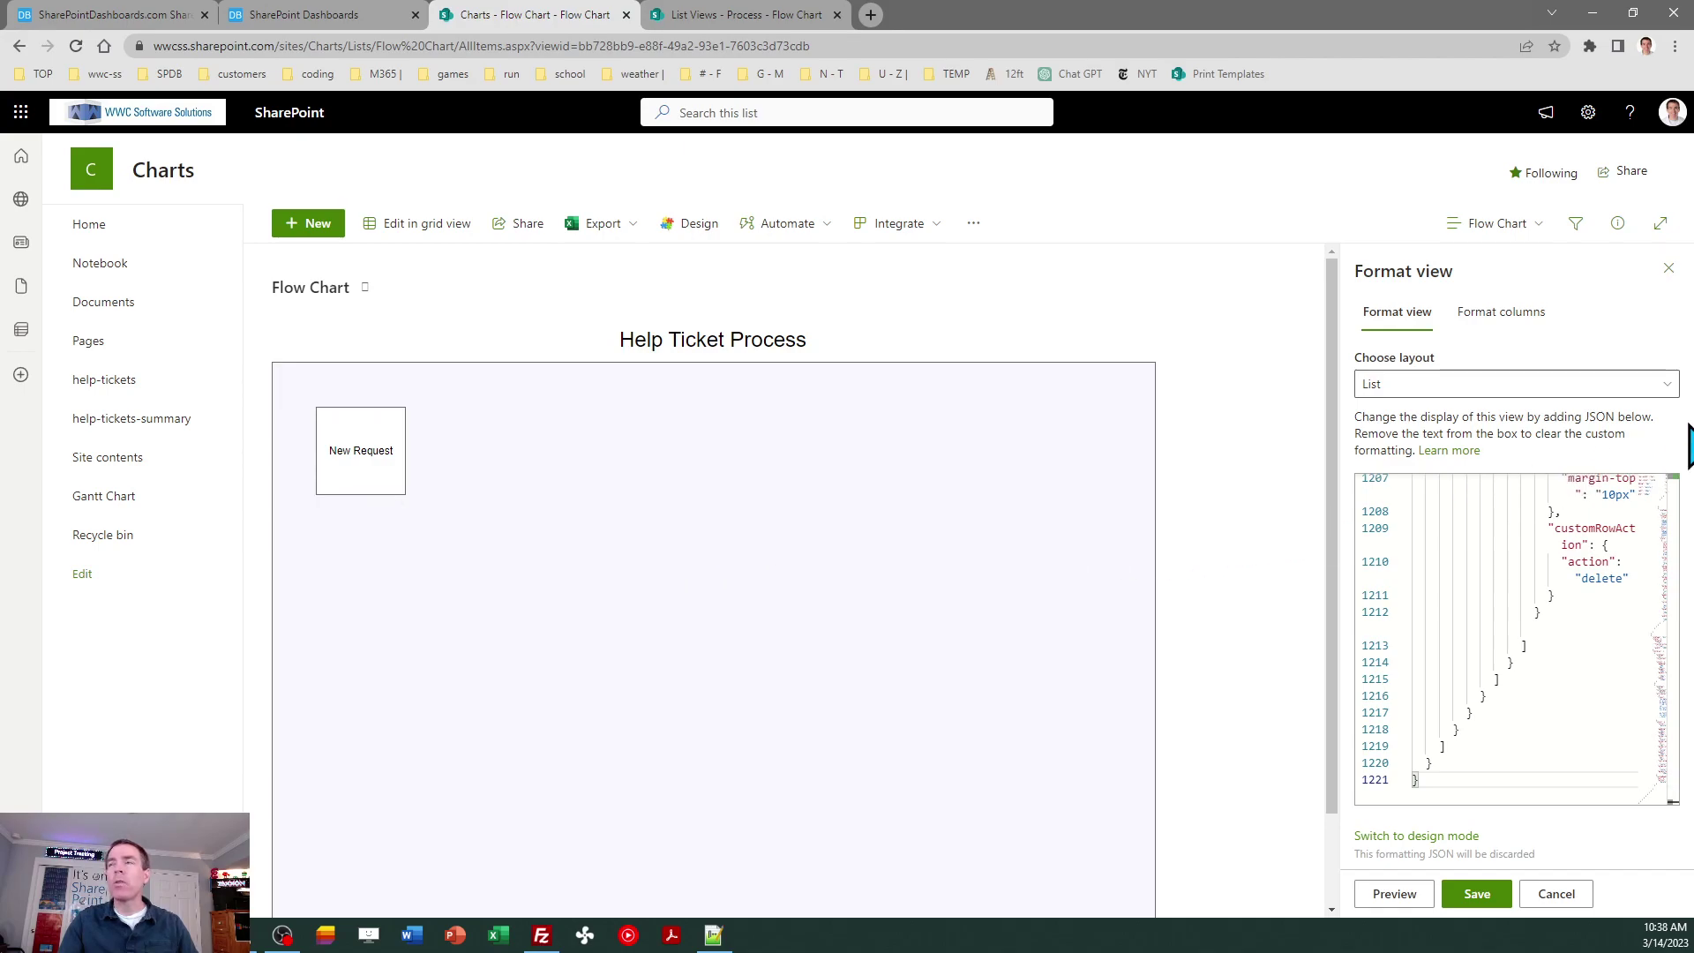
pyautogui.click(1668, 269)
# - In Flow Chart Edit view, move New Request down one row and make it a circle
pyautogui.click(1501, 225)
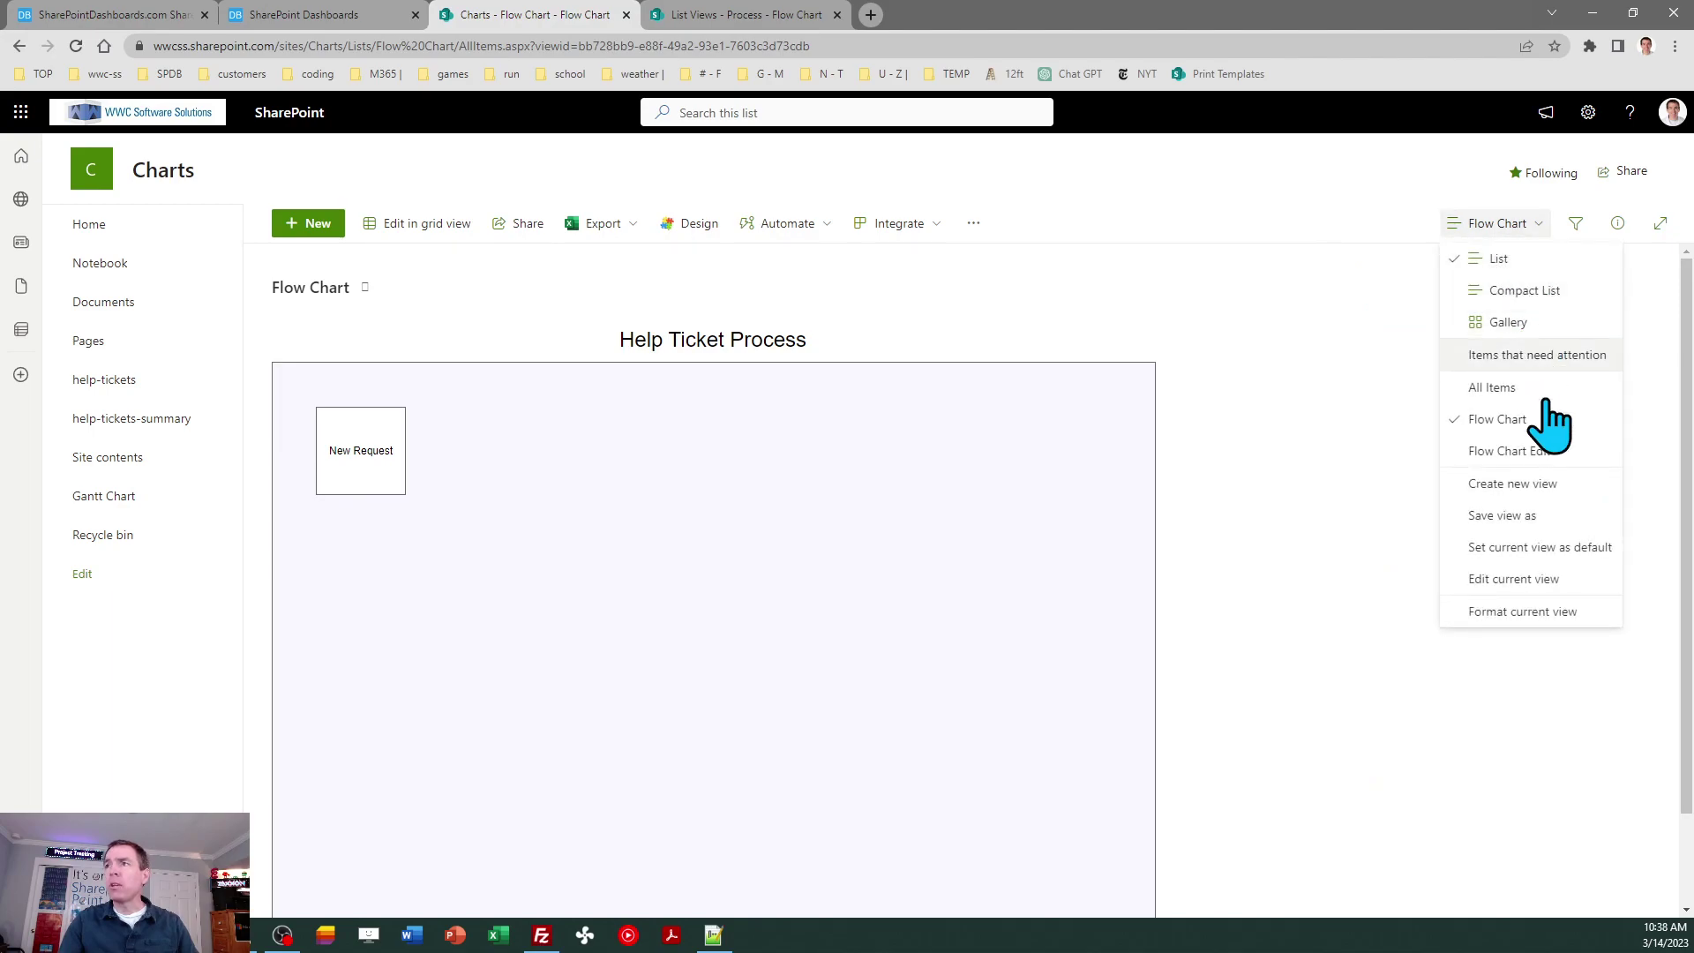
pyautogui.click(1509, 451)
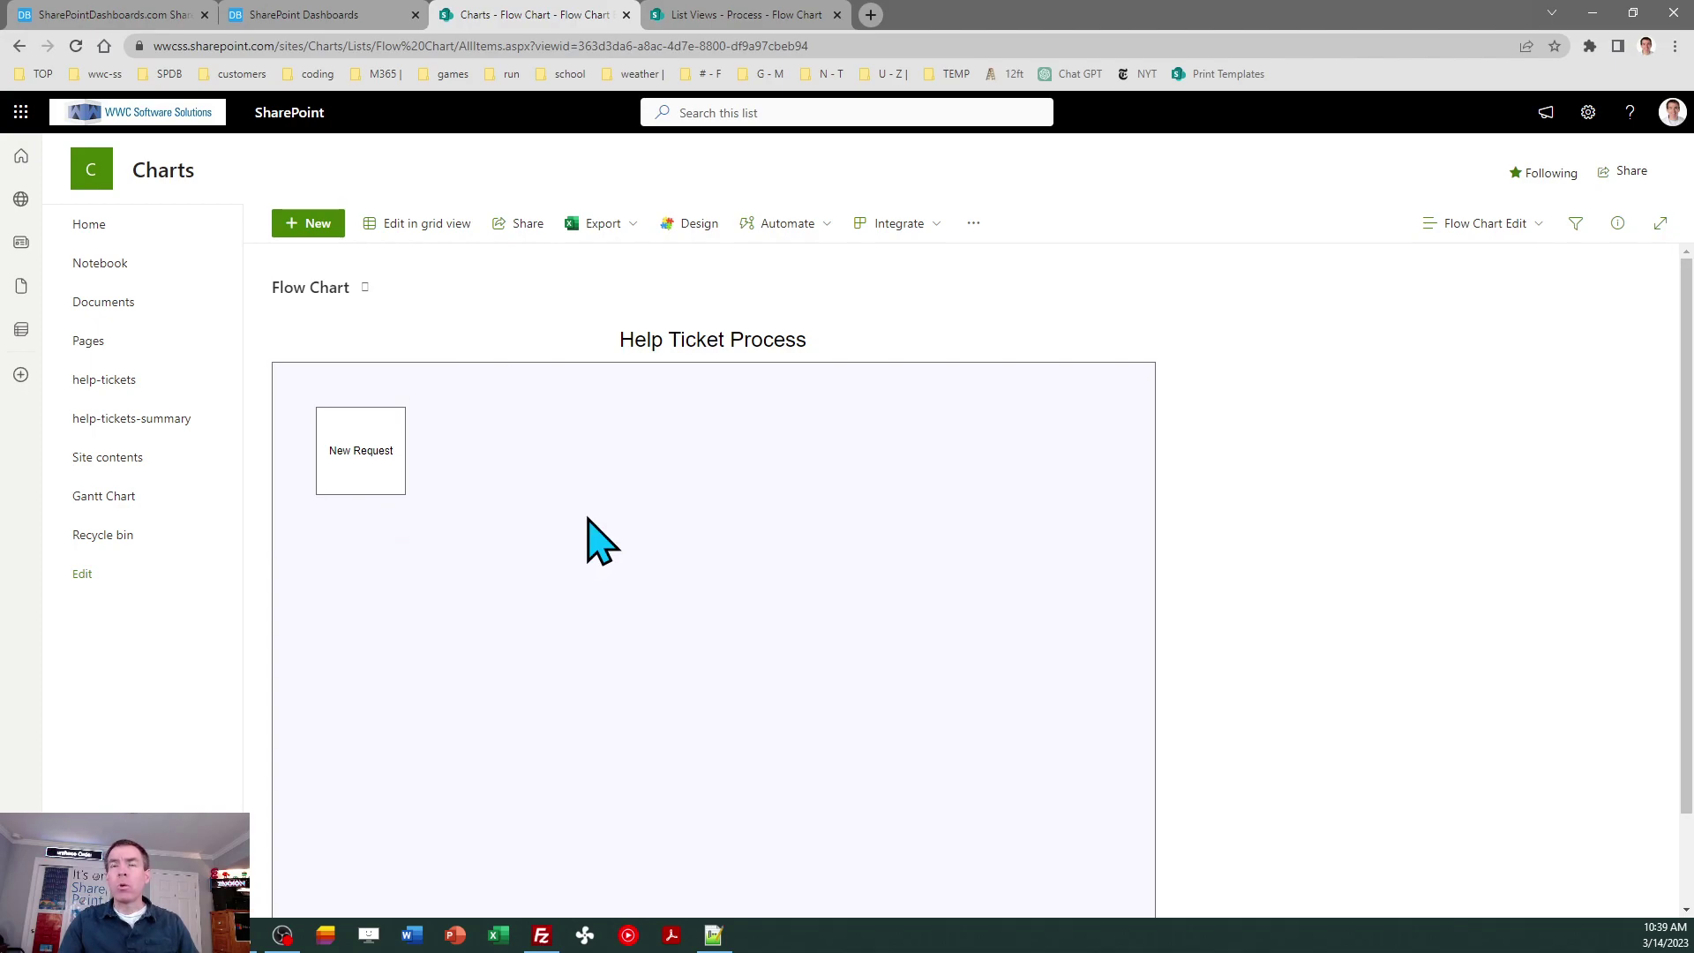
pyautogui.click(421, 531)
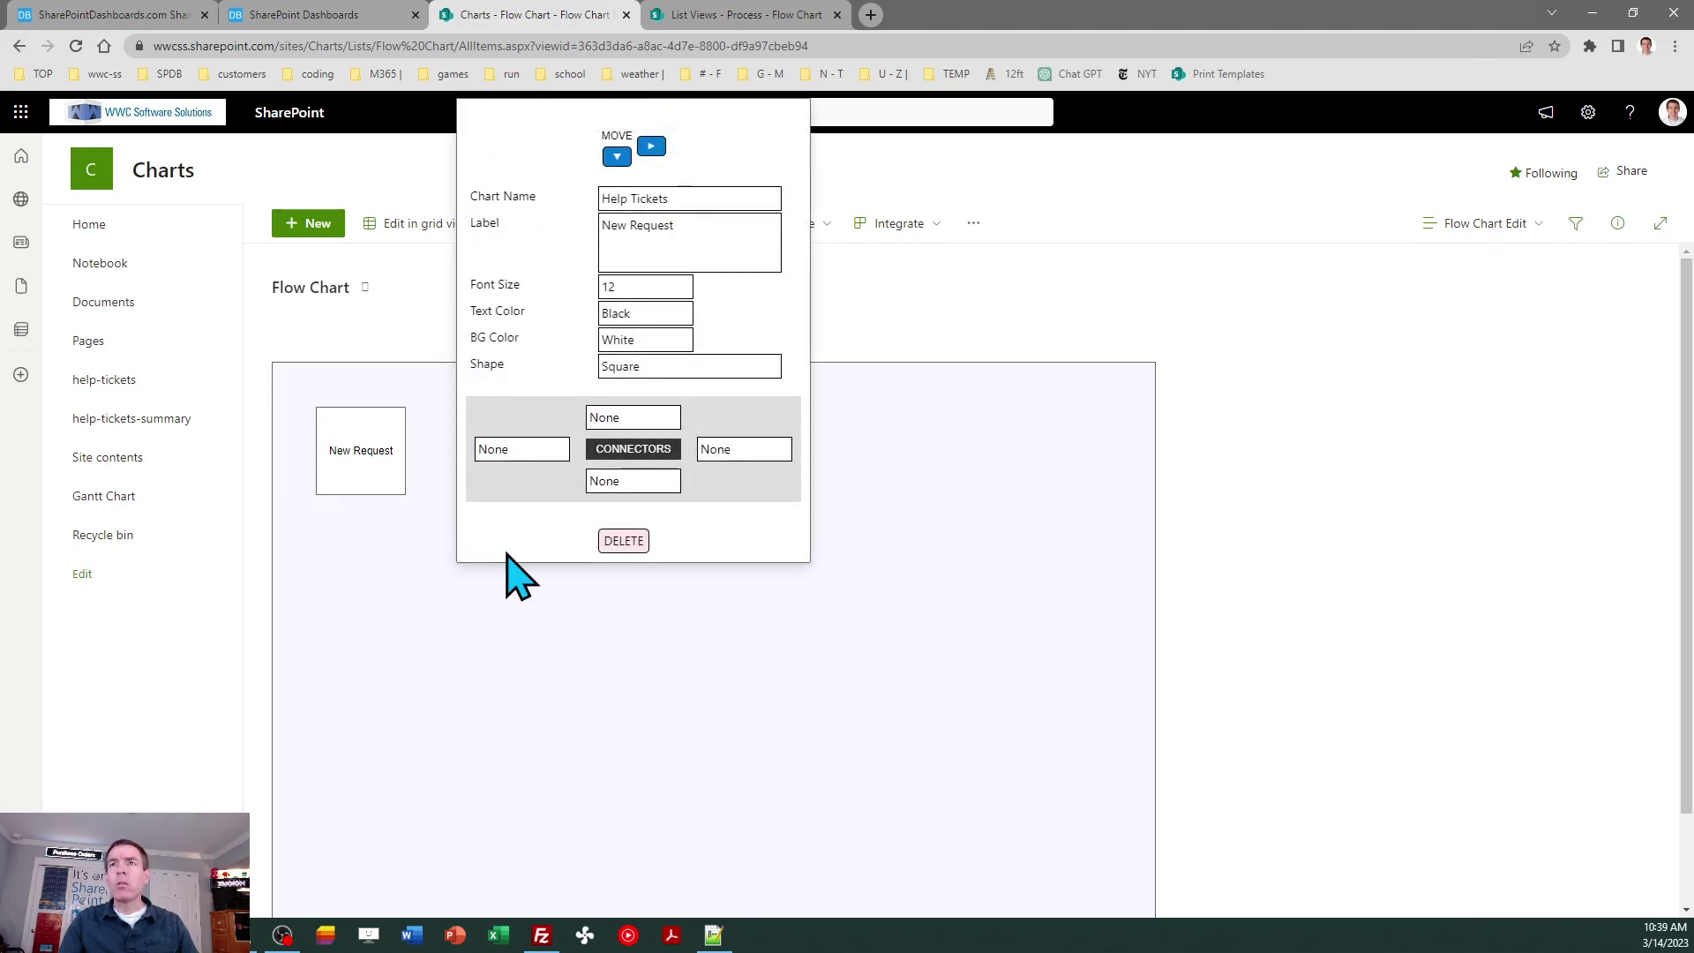
pyautogui.click(618, 159)
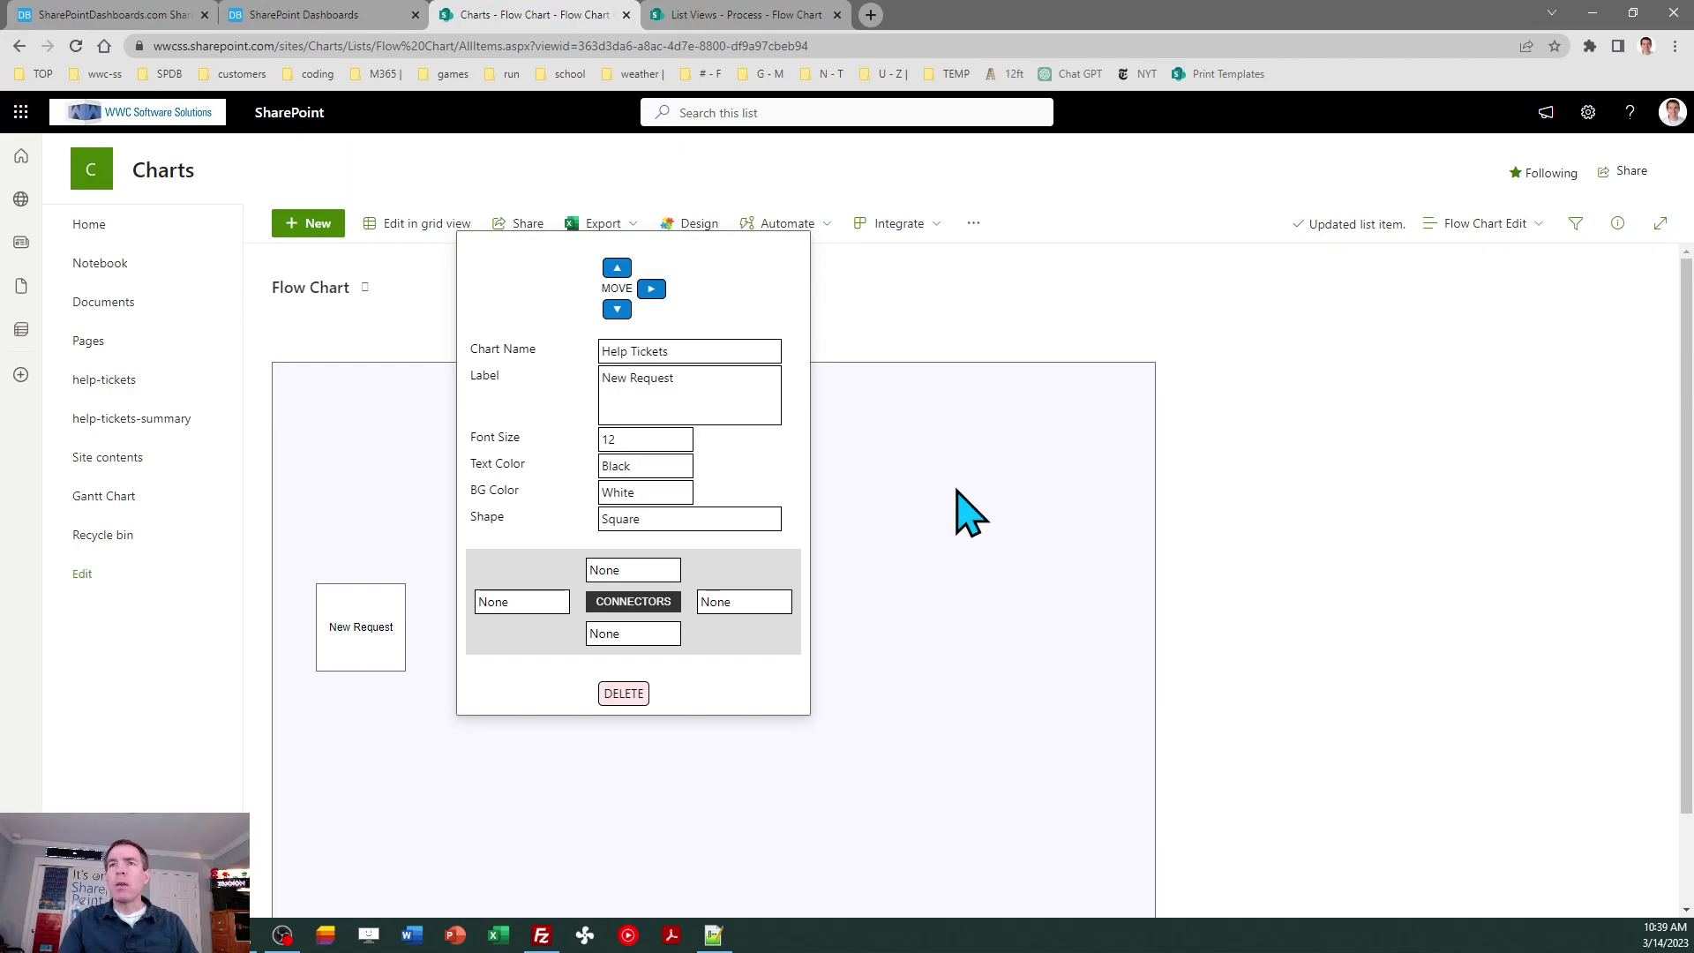
pyautogui.click(724, 520)
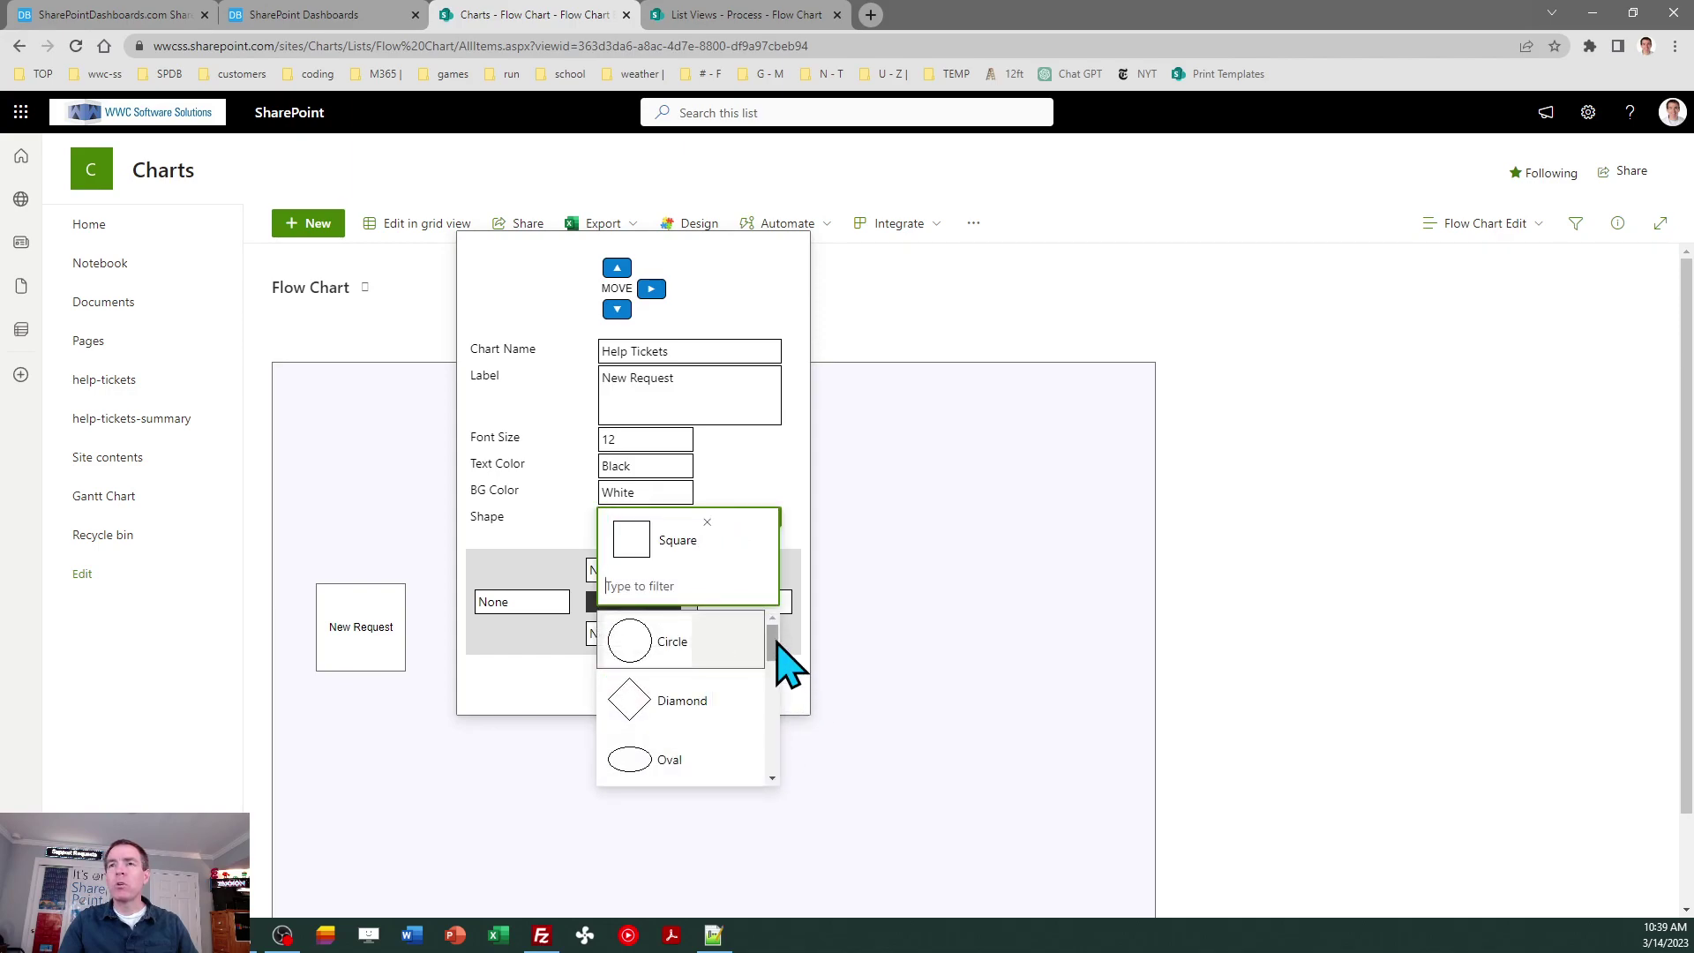
pyautogui.click(632, 653)
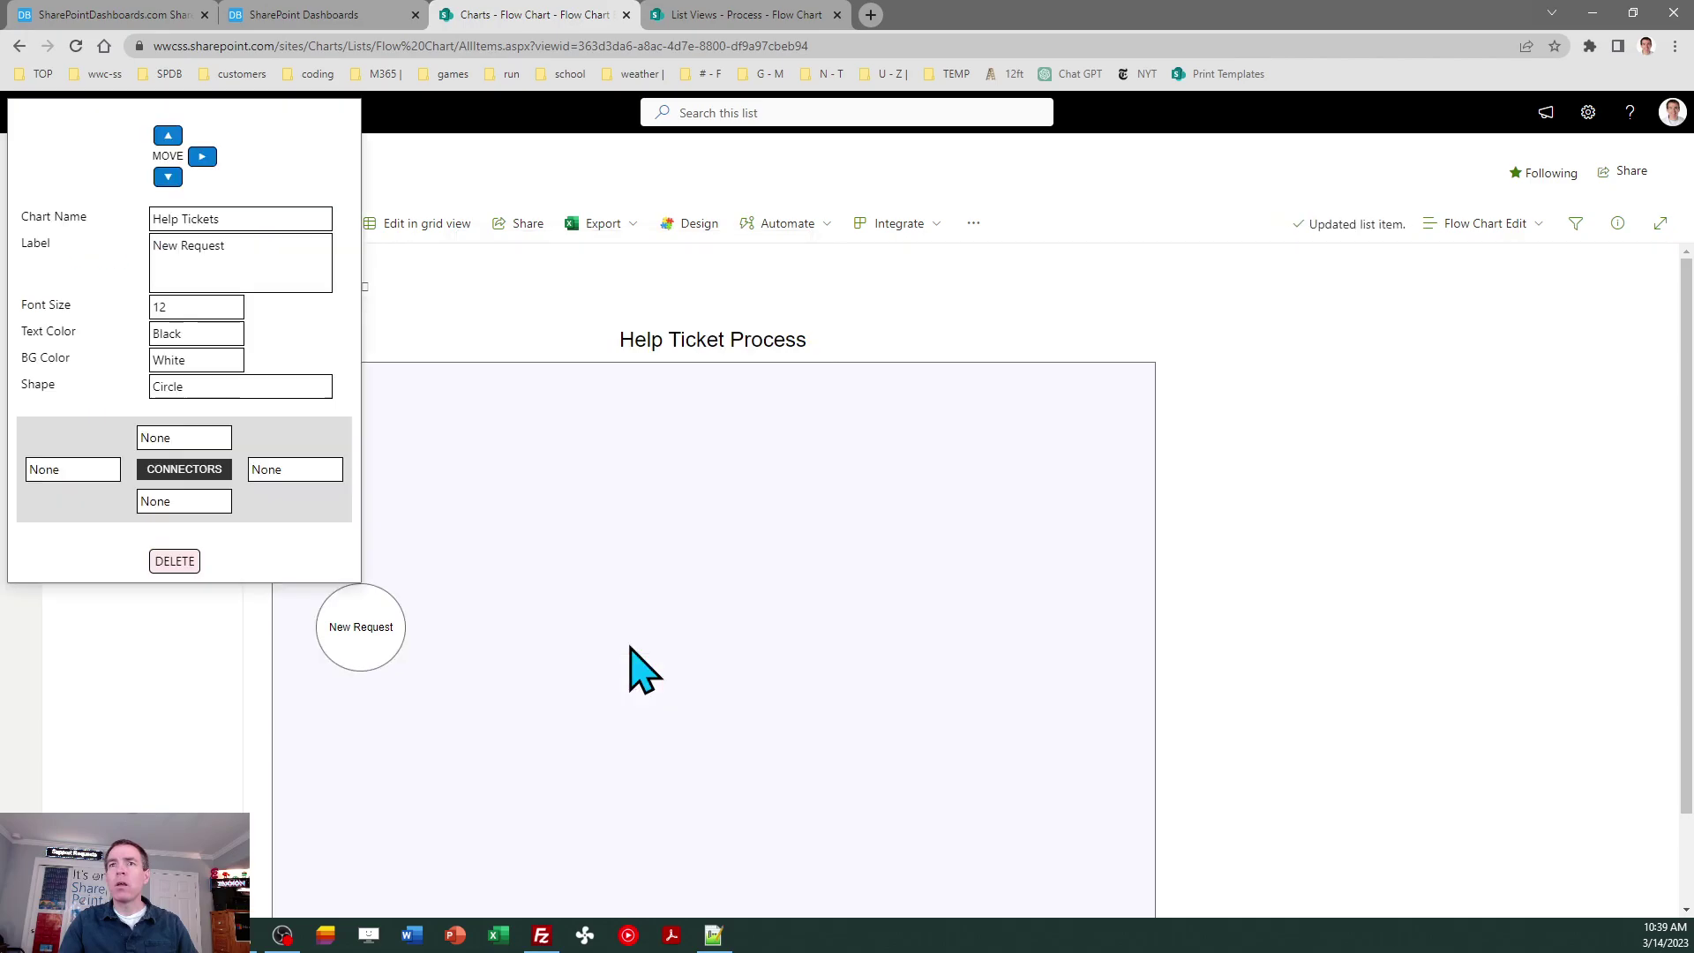
# - Fill the New Request circle with HoneyDew and set its label font size to 14
pyautogui.click(200, 362)
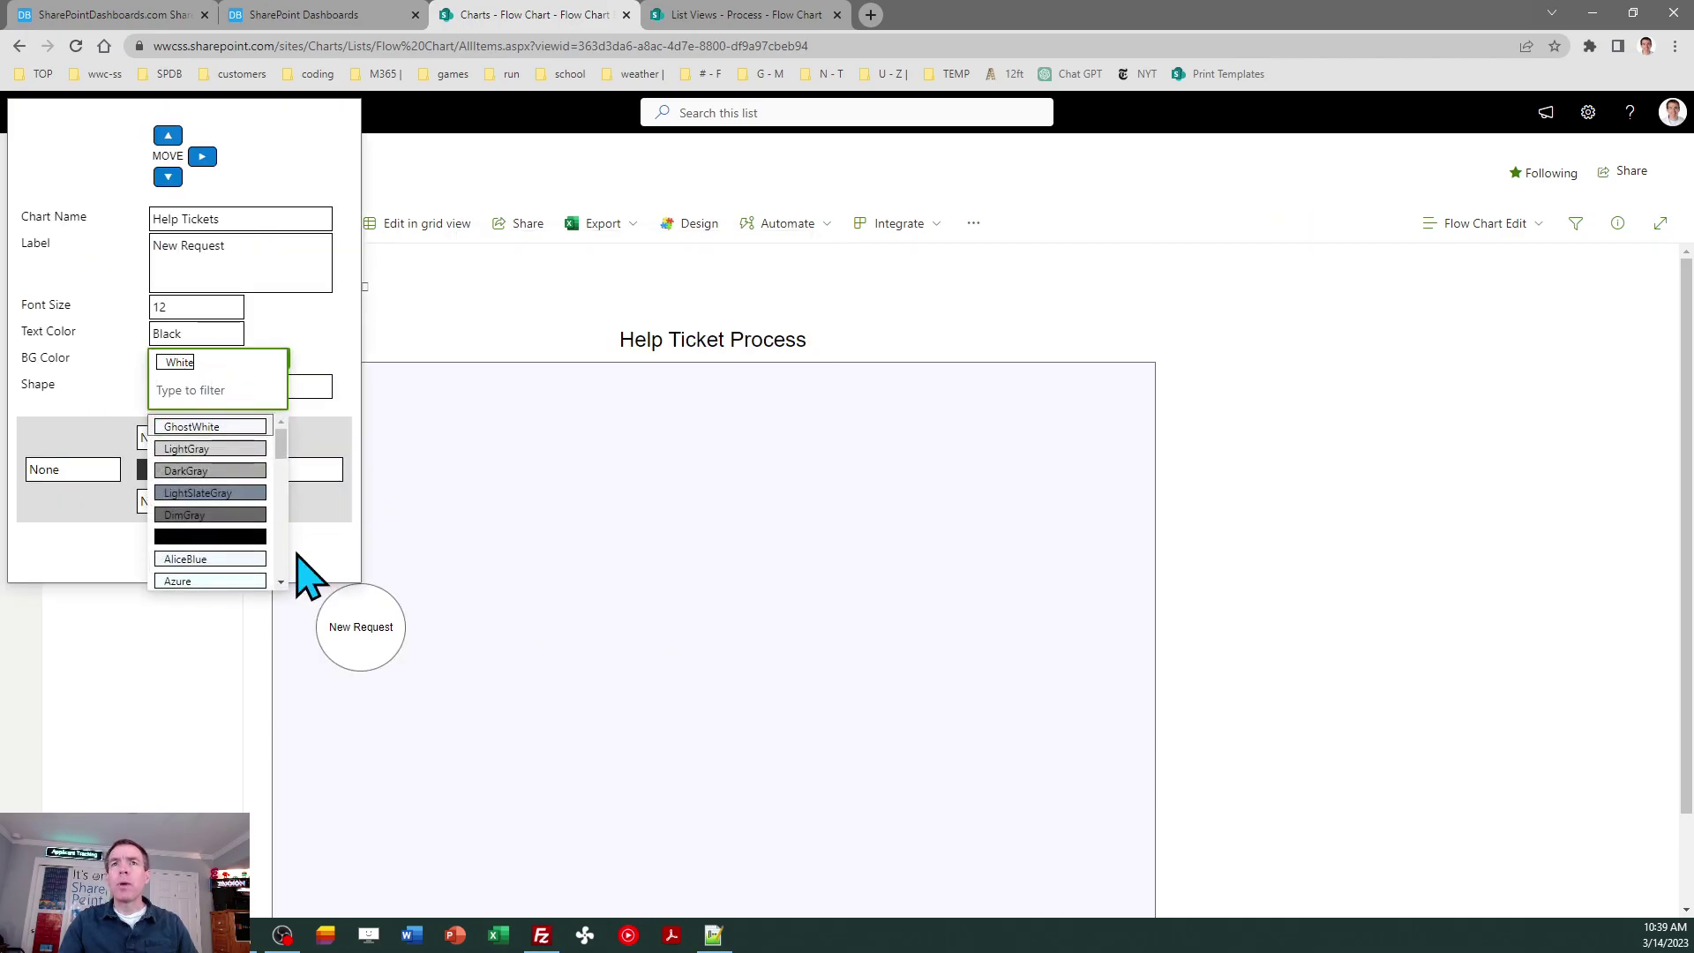
pyautogui.scroll(-10, 274, 544)
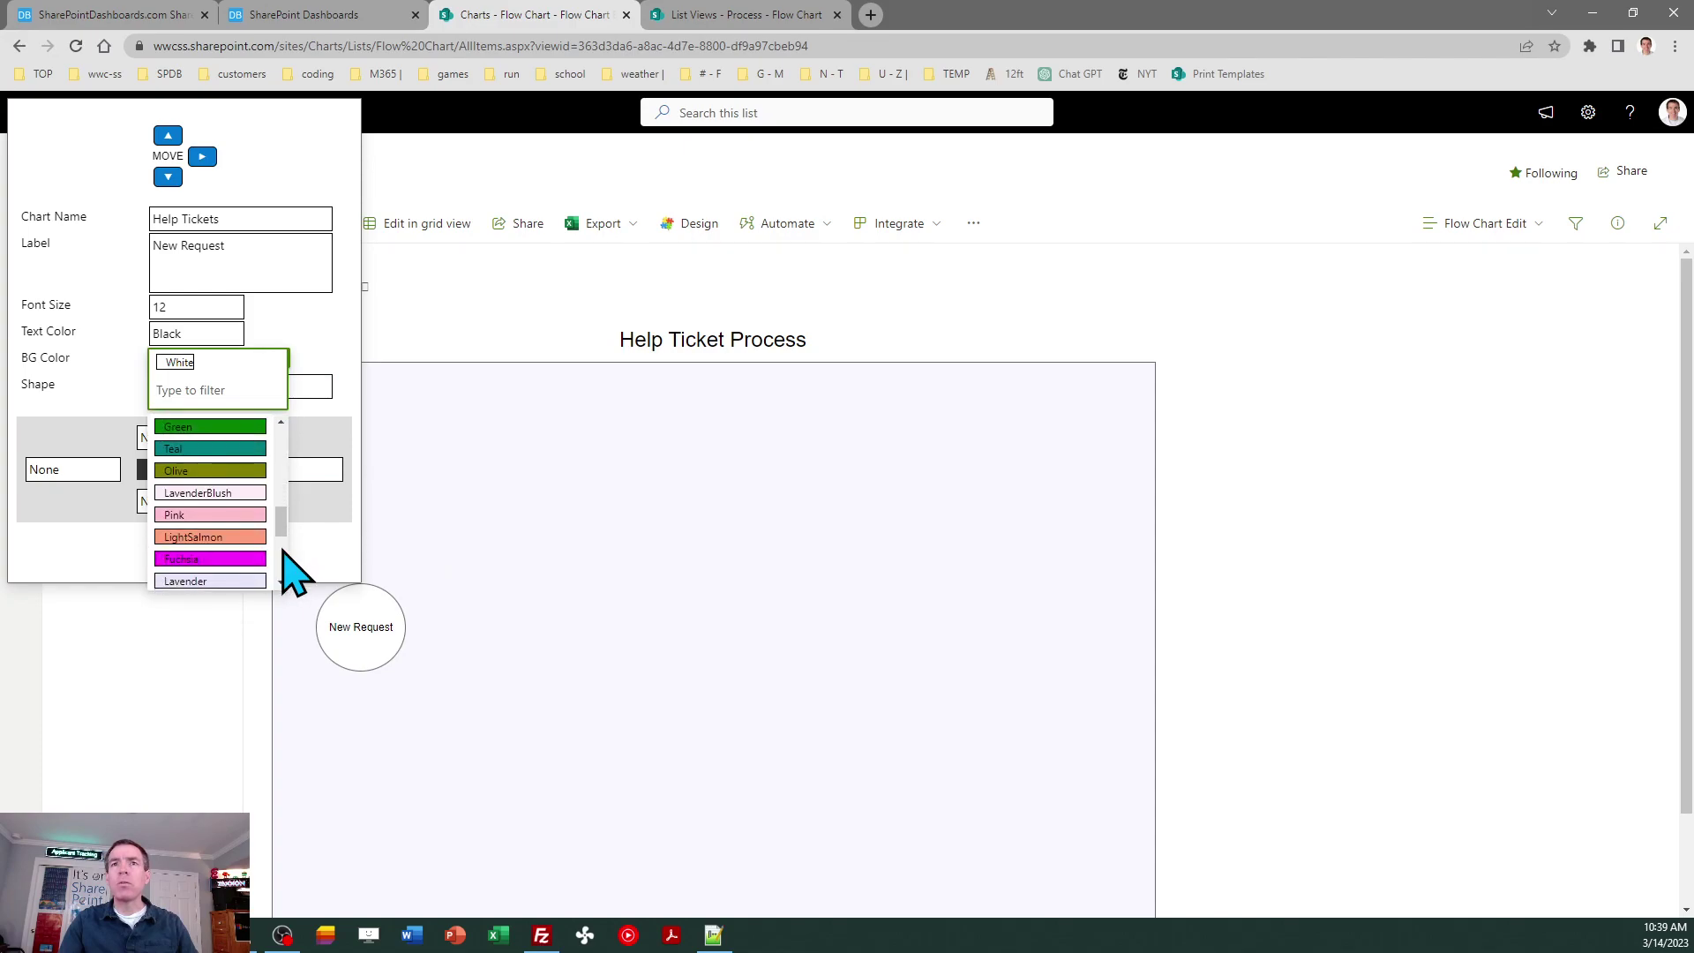
pyautogui.scroll(3, 295, 485)
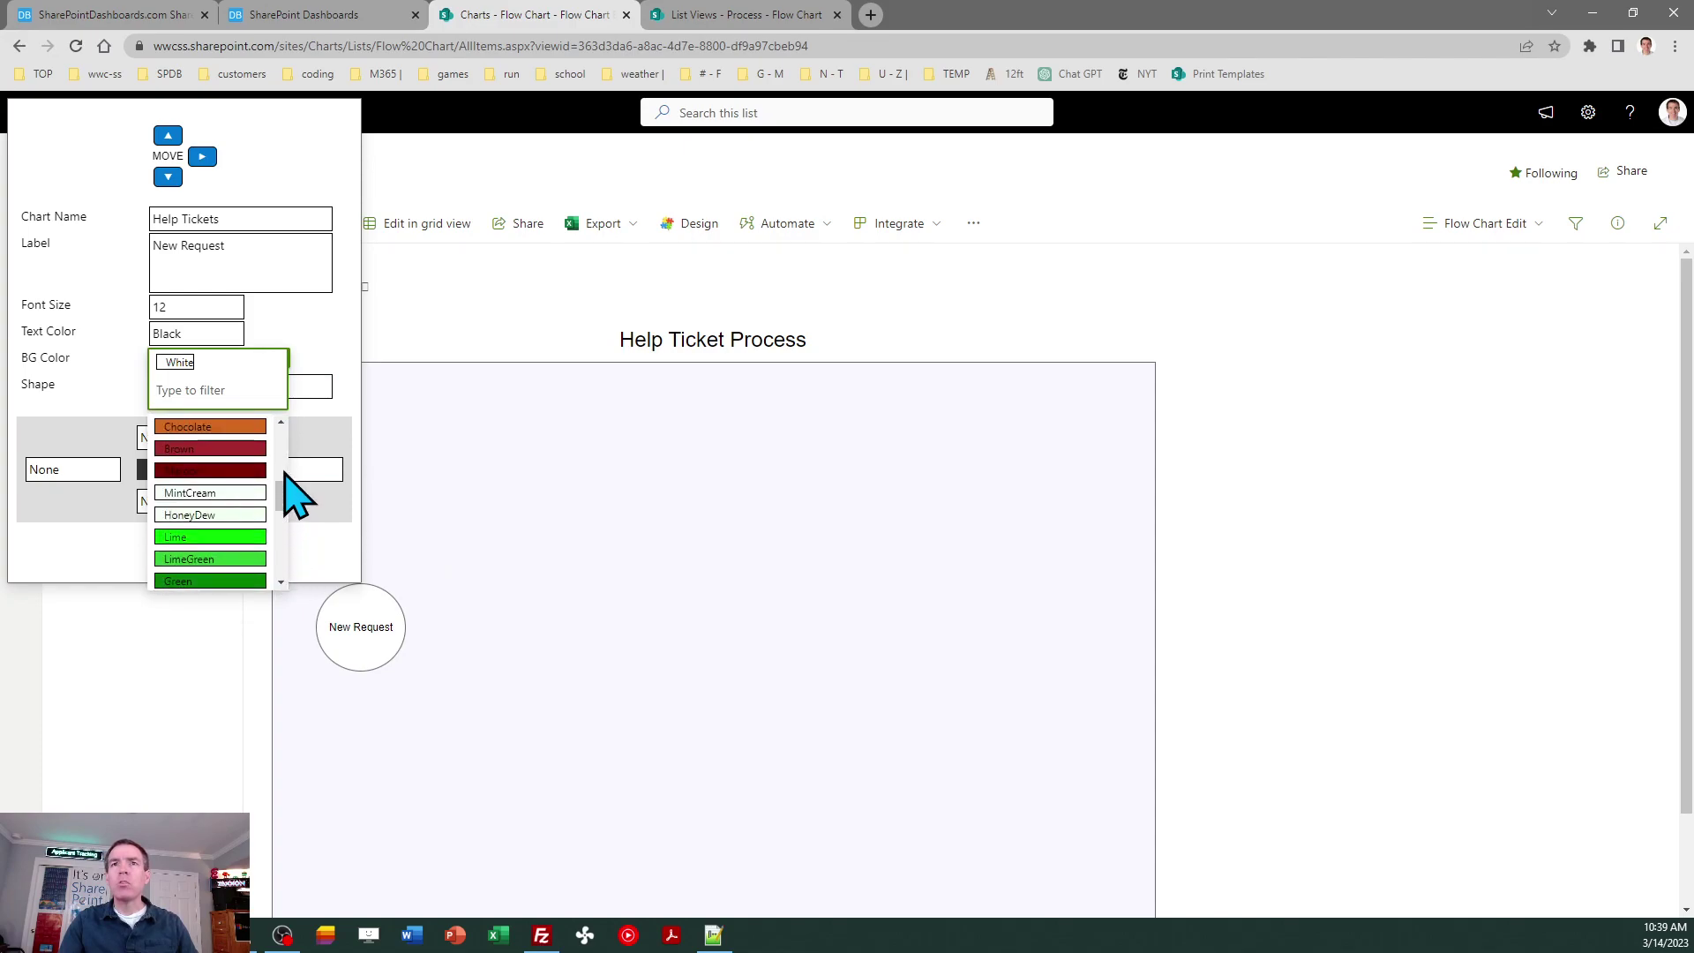
pyautogui.click(240, 515)
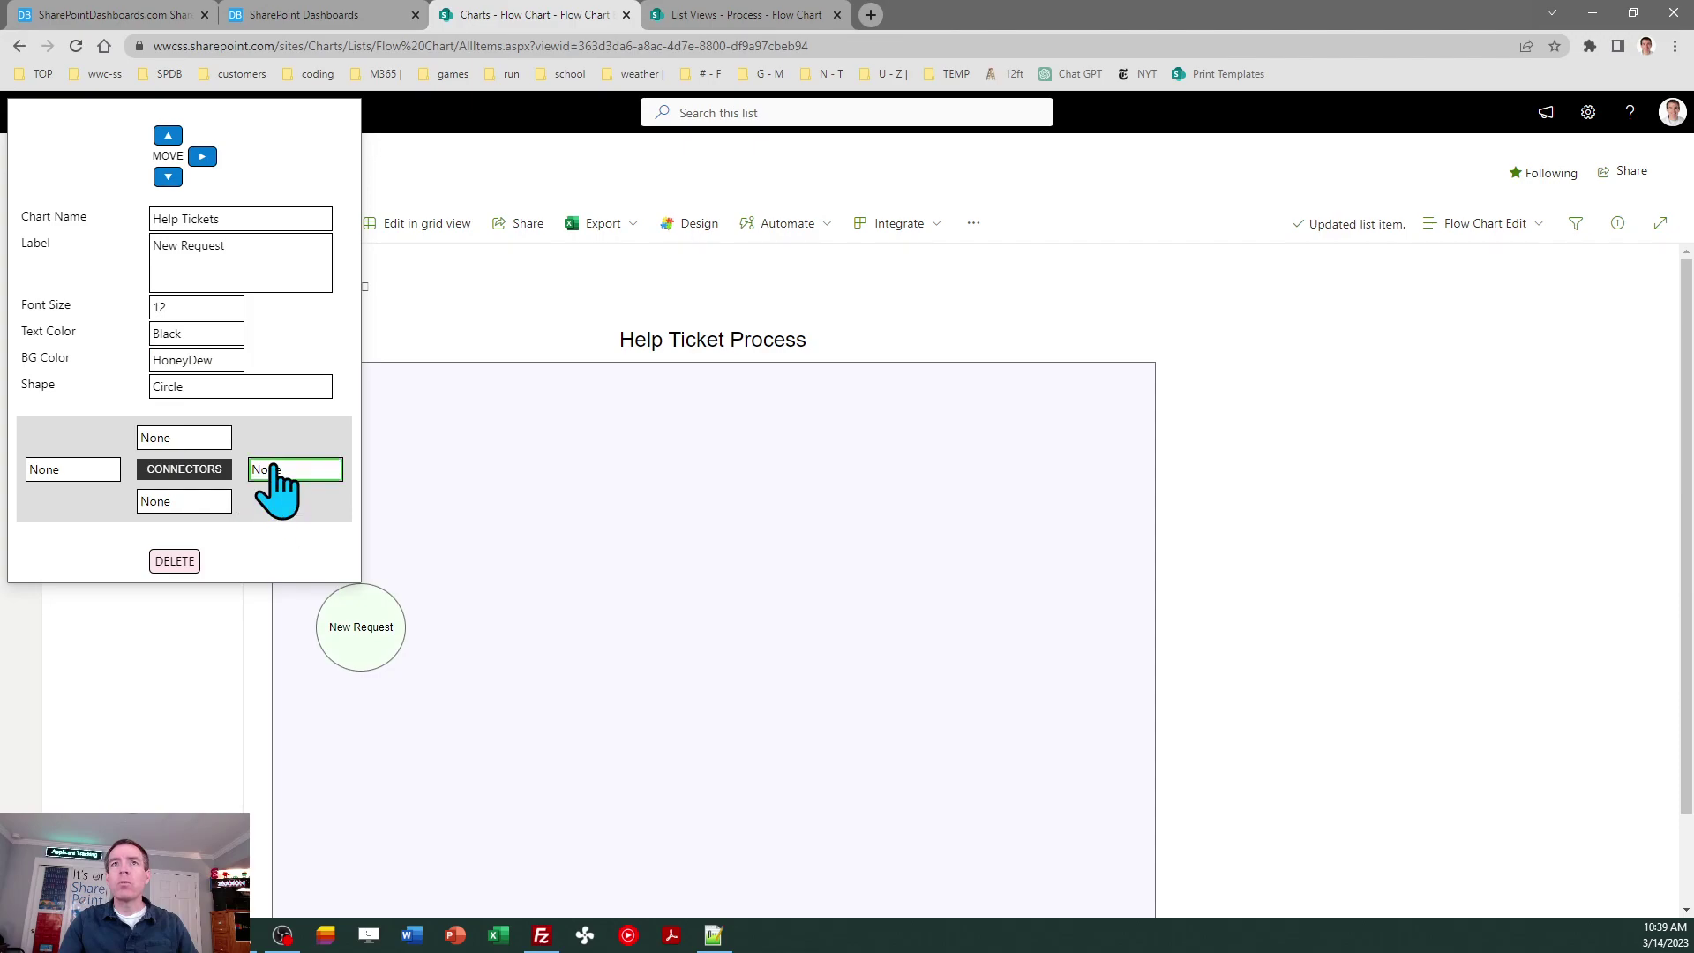
pyautogui.click(176, 309)
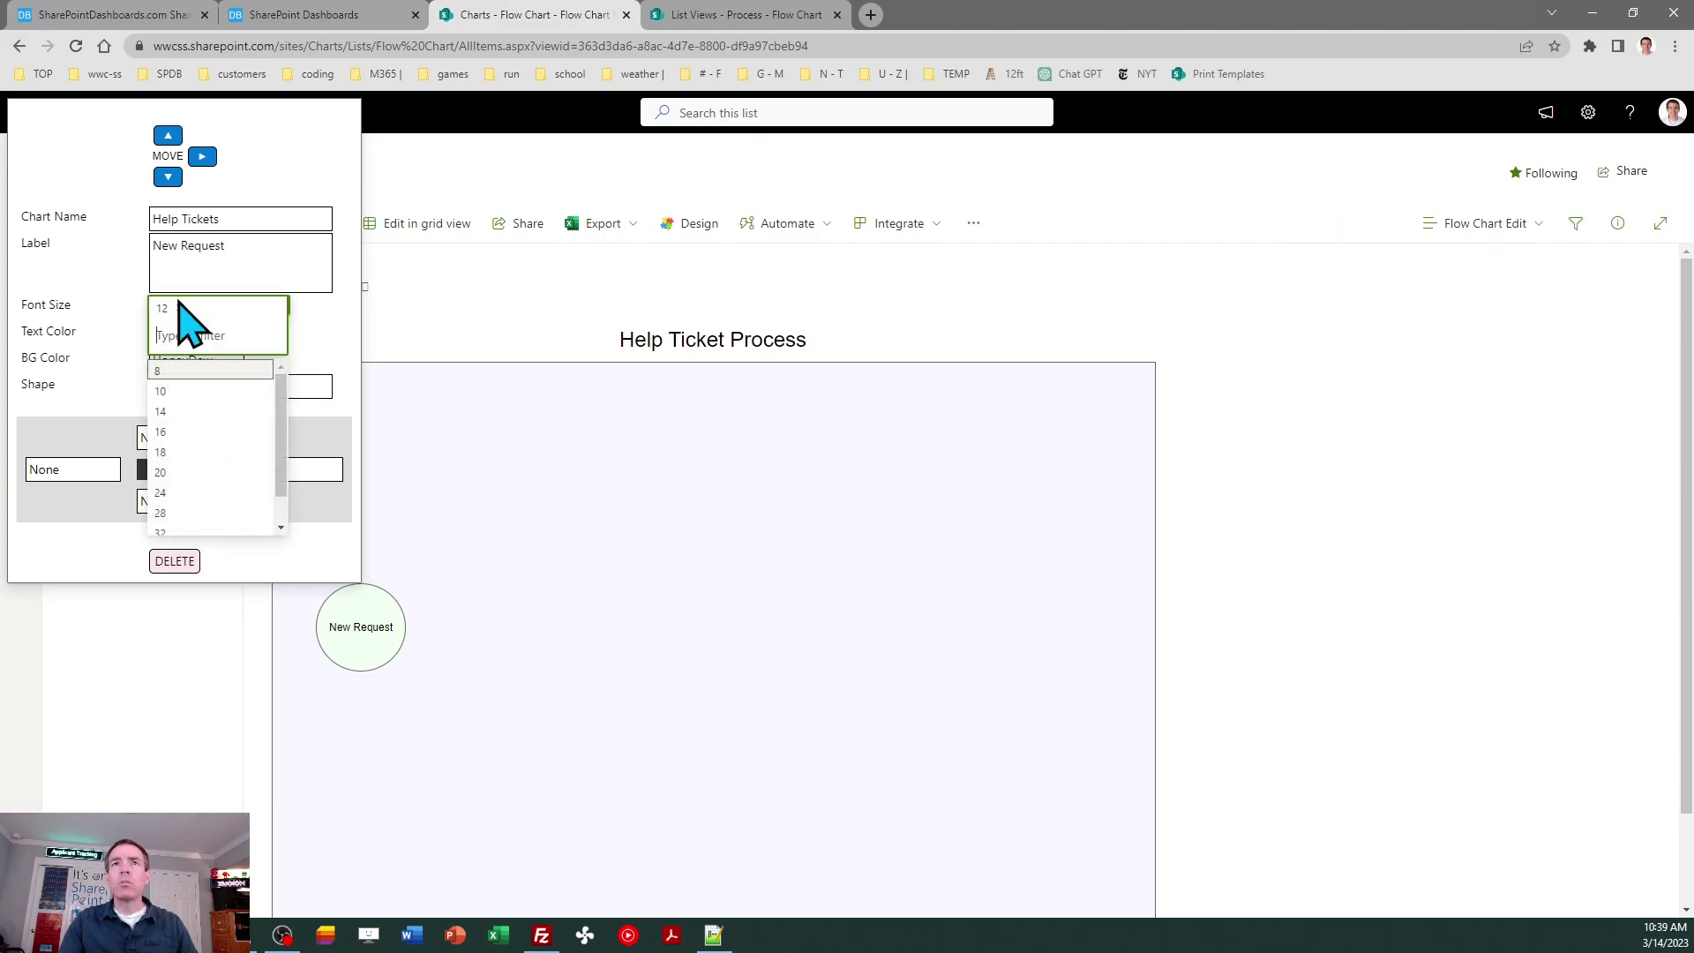
pyautogui.click(190, 412)
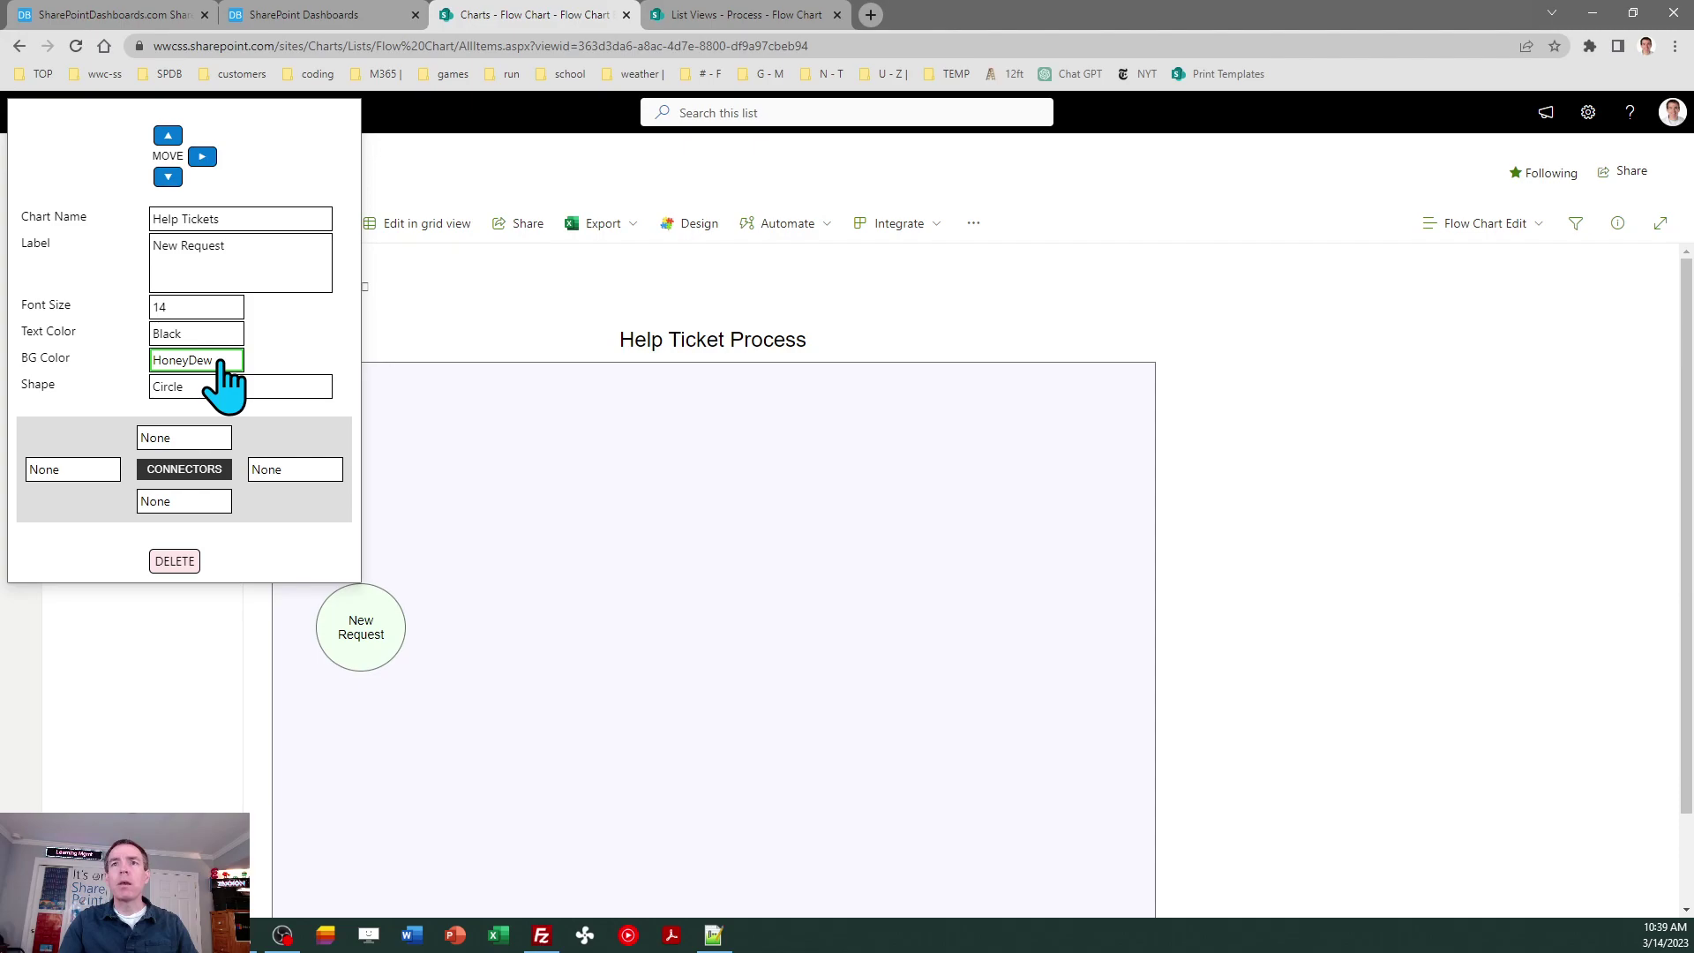
# - Give the circle a plain Line connector on its right side
pyautogui.click(276, 472)
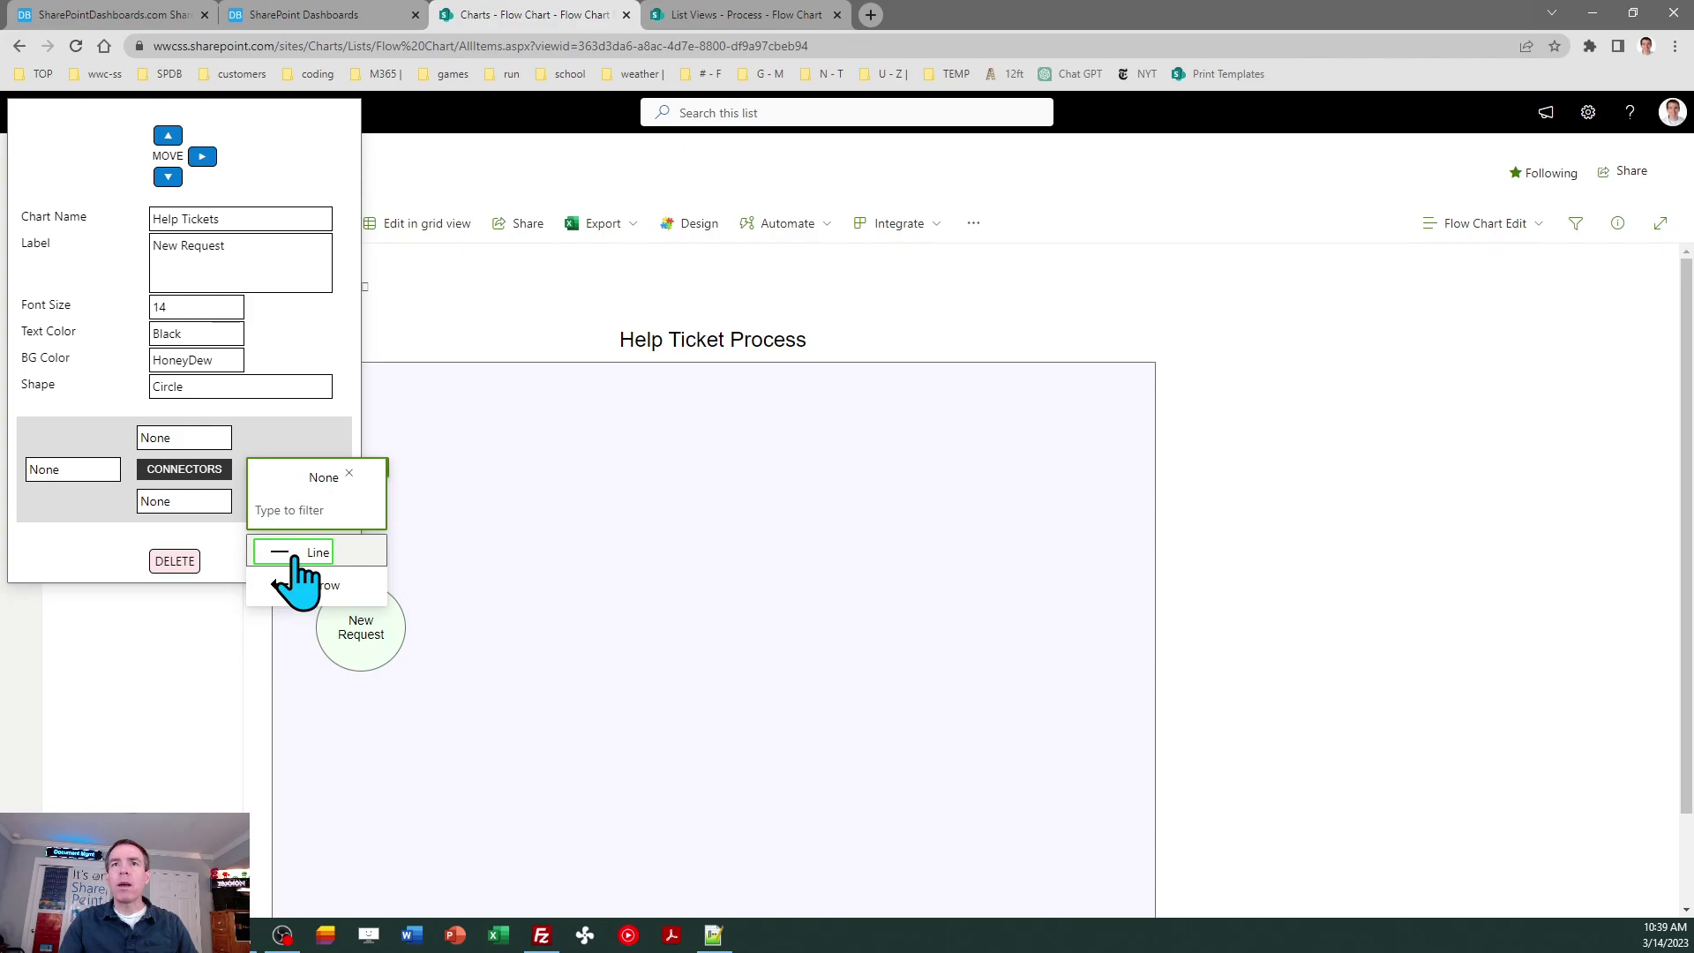
pyautogui.click(297, 554)
pyautogui.click(532, 506)
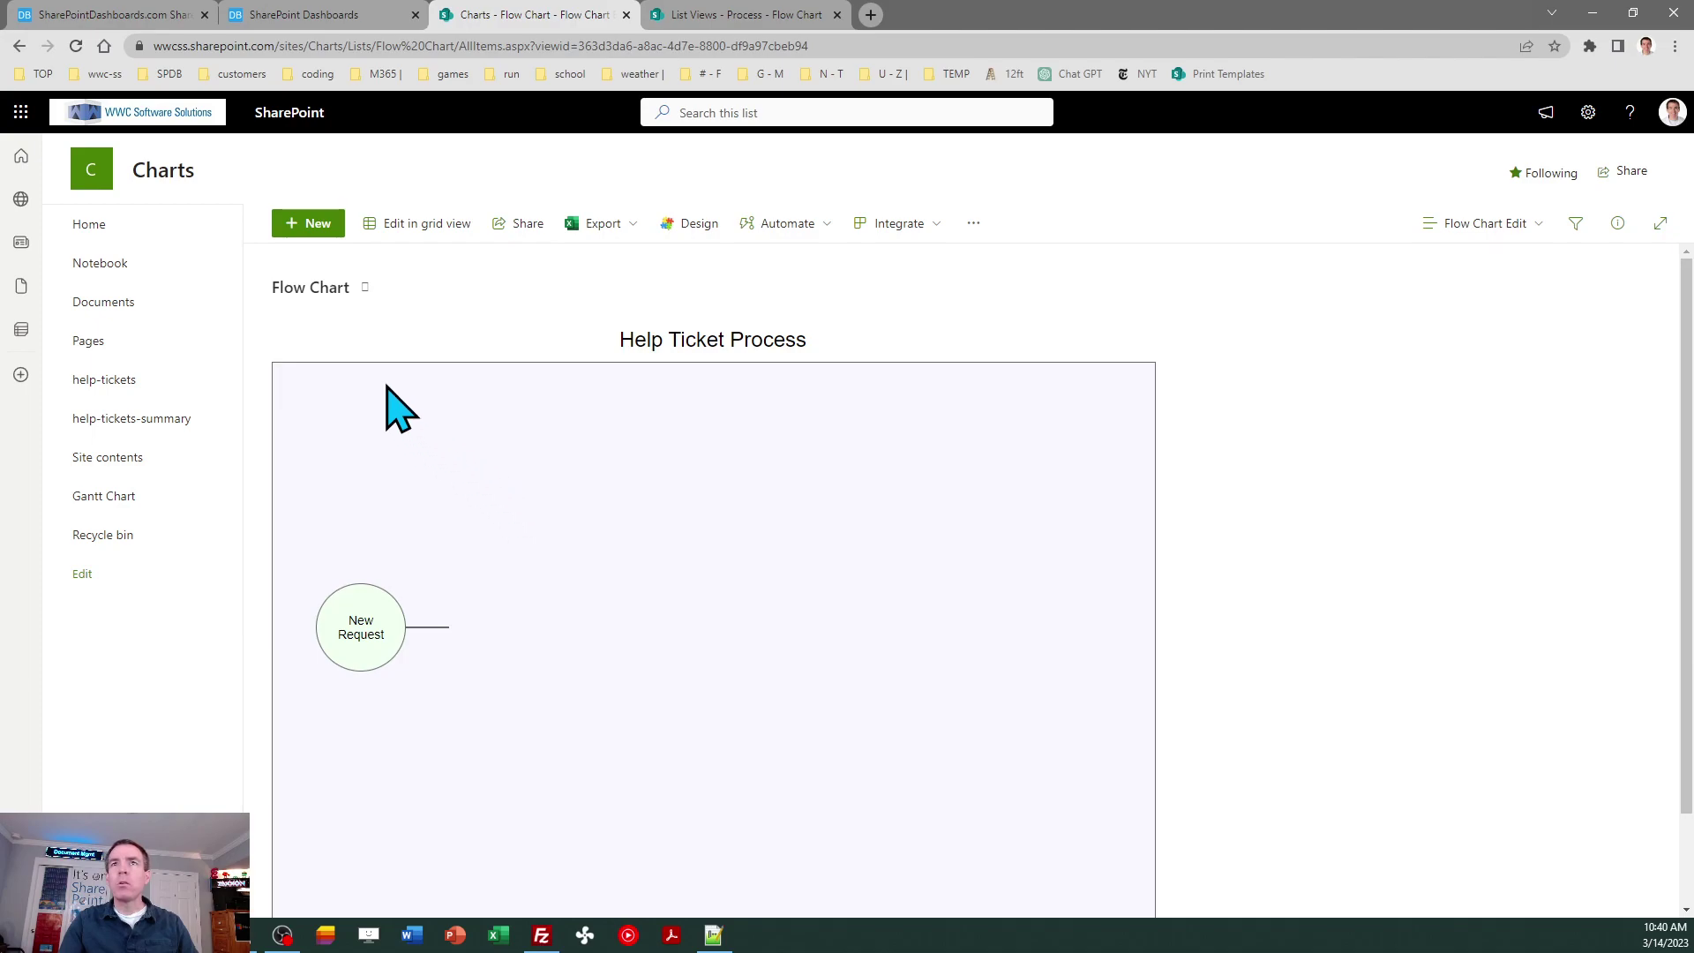
# - Create an item with Chart Name Help Ticket Process, label Help Team Response, row 2, column 2
pyautogui.click(311, 231)
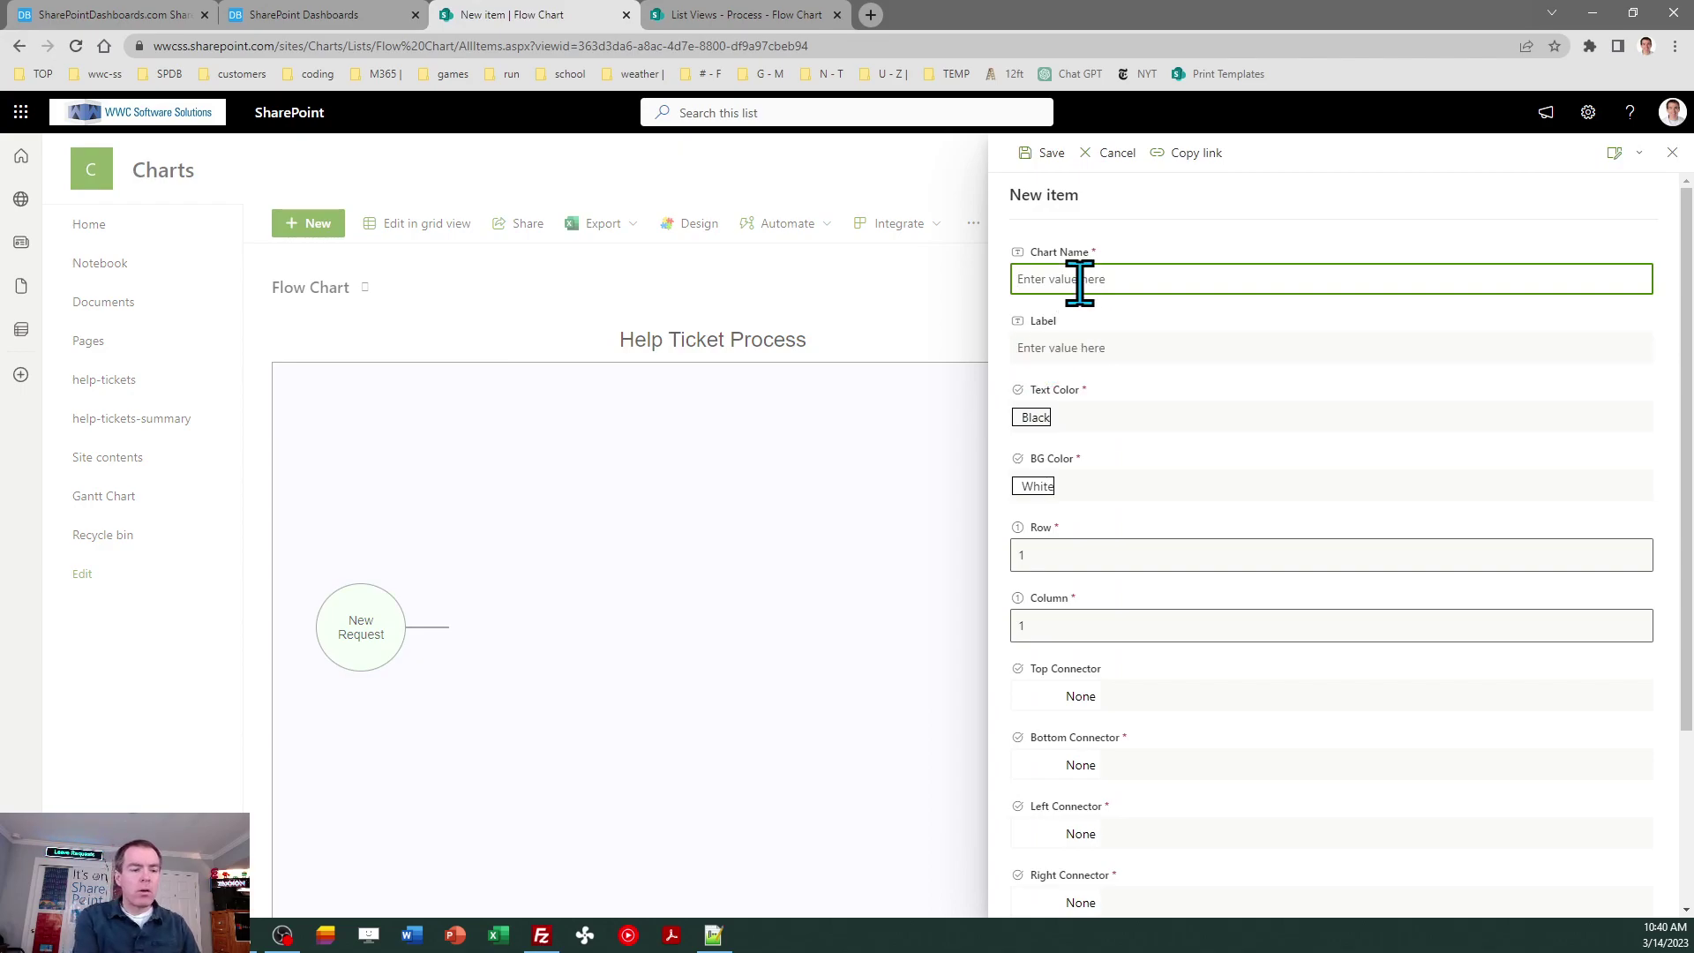
pyautogui.write('Help Ticket Process')
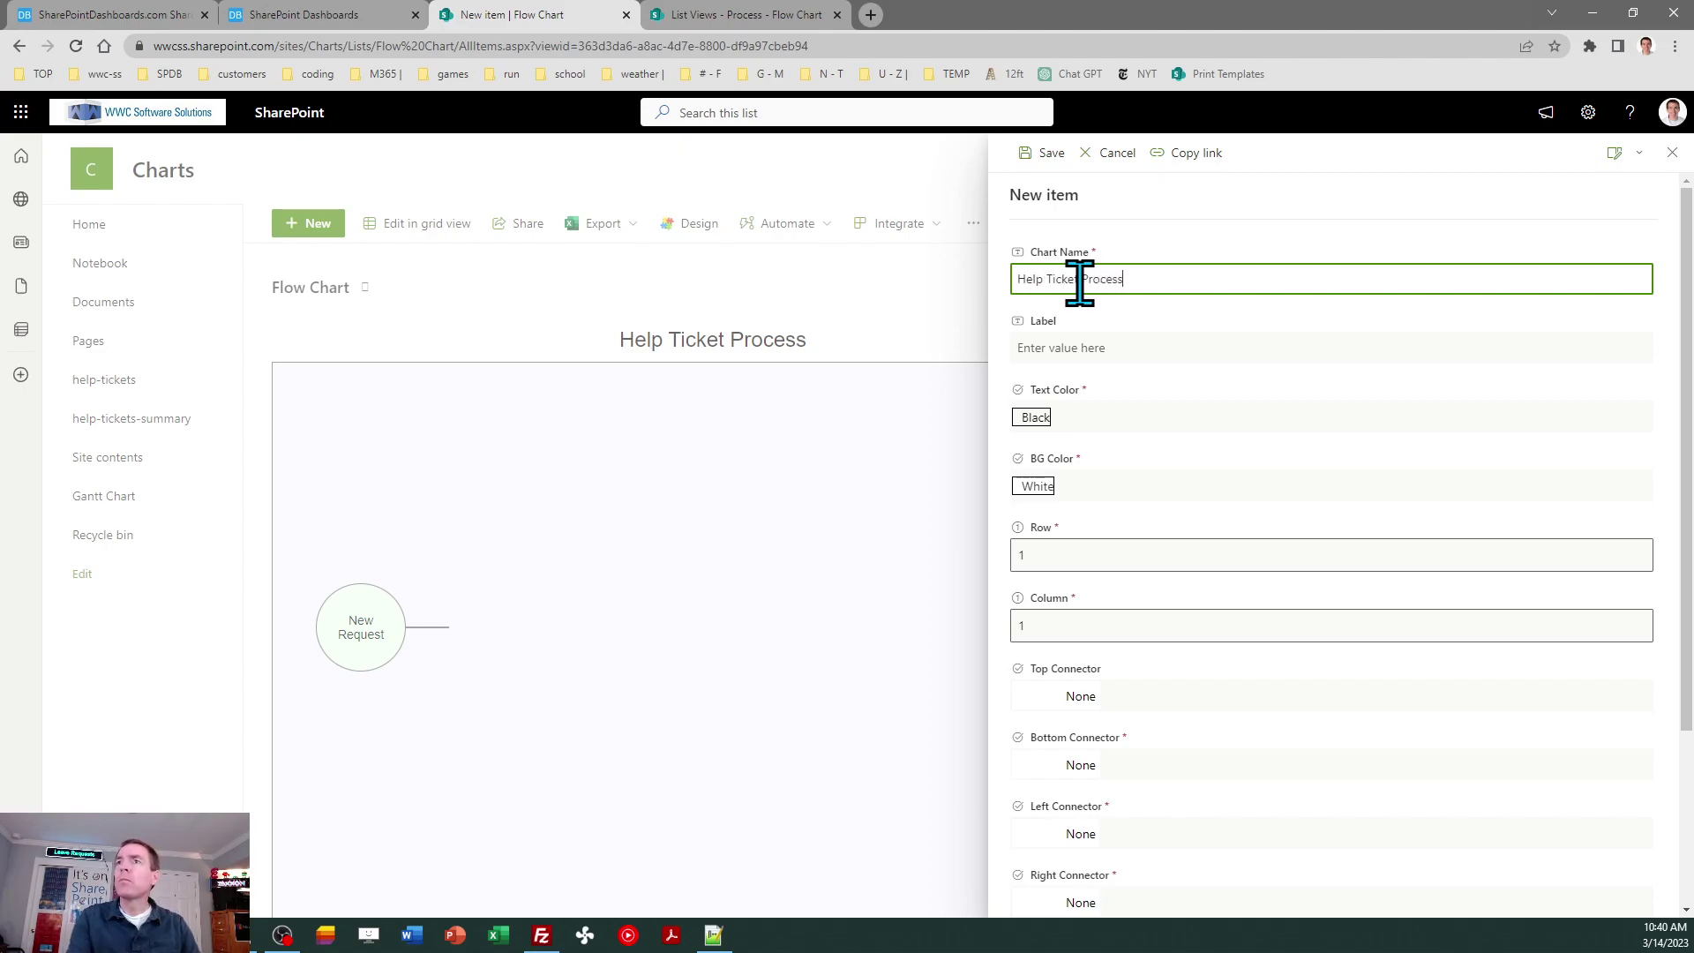
pyautogui.press('Tab')
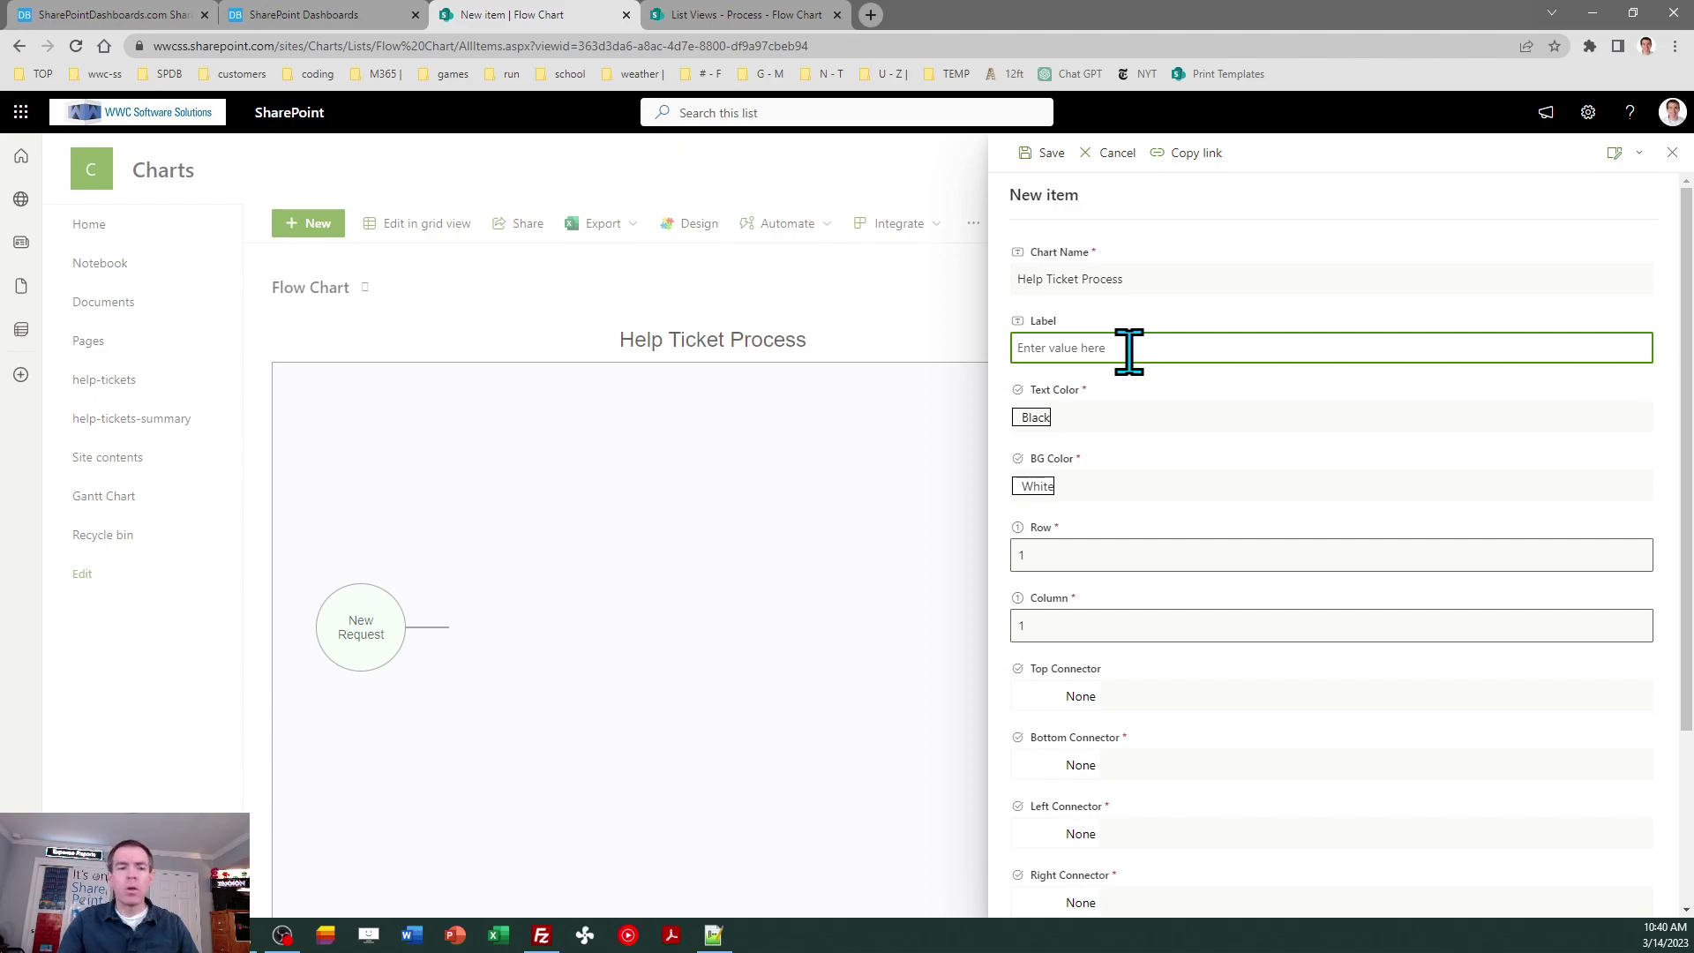
pyautogui.write('Help Team')
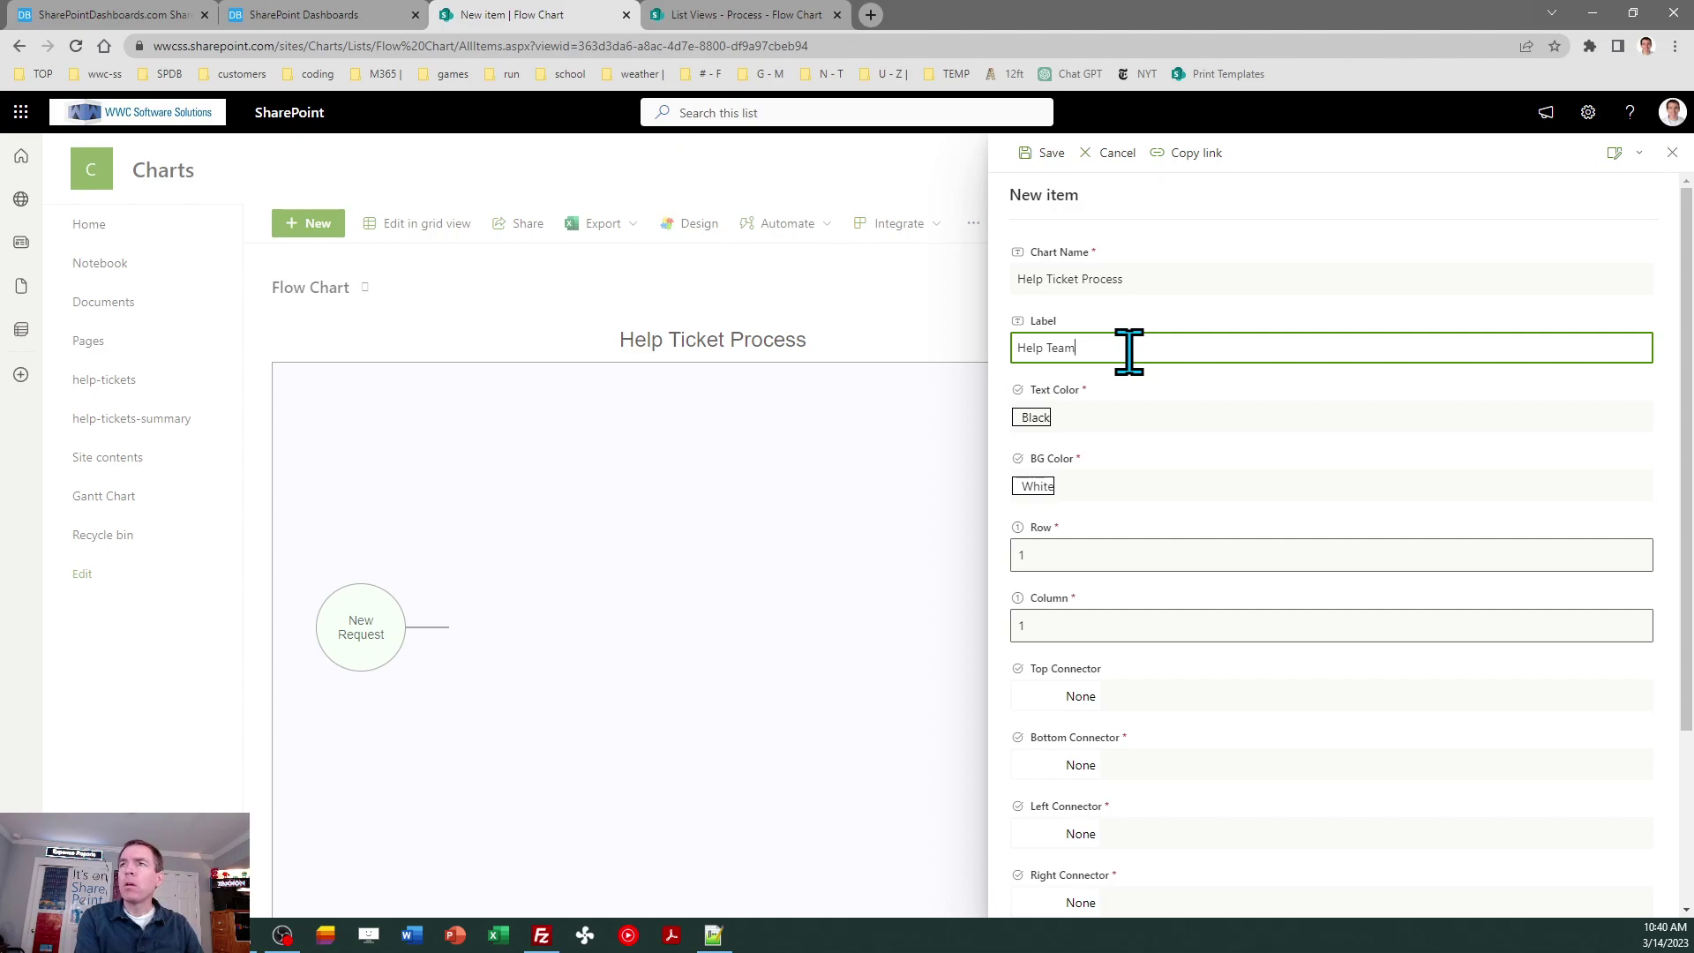
pyautogui.write(' Response')
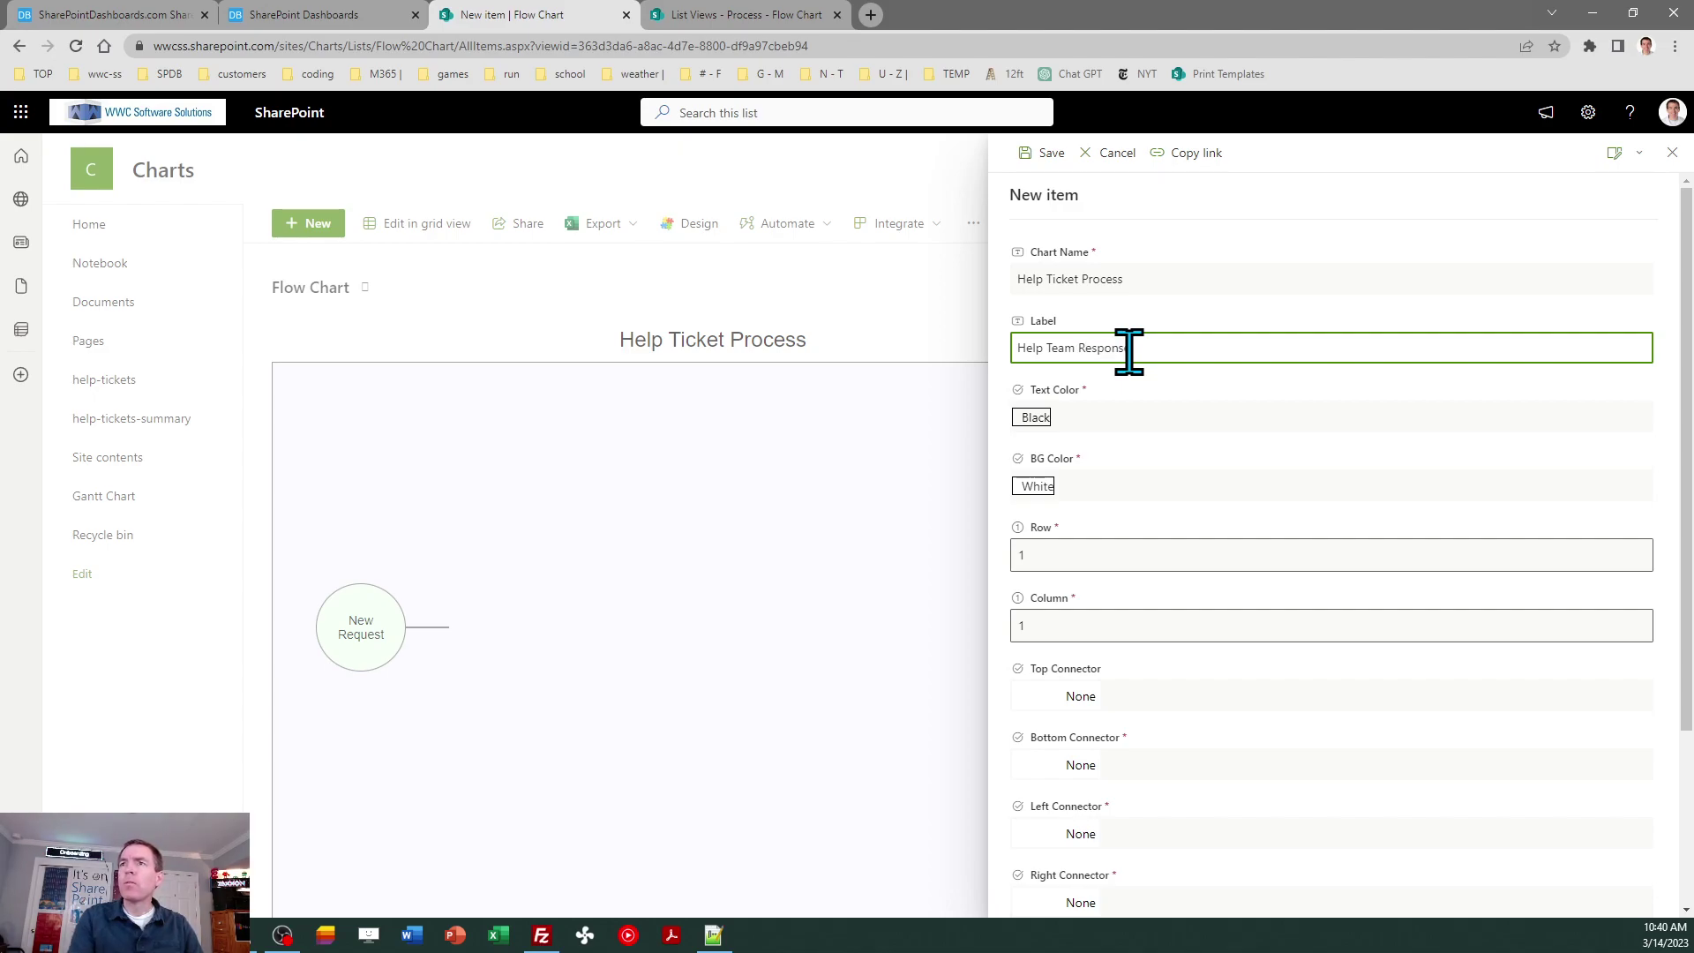
pyautogui.click(1058, 552)
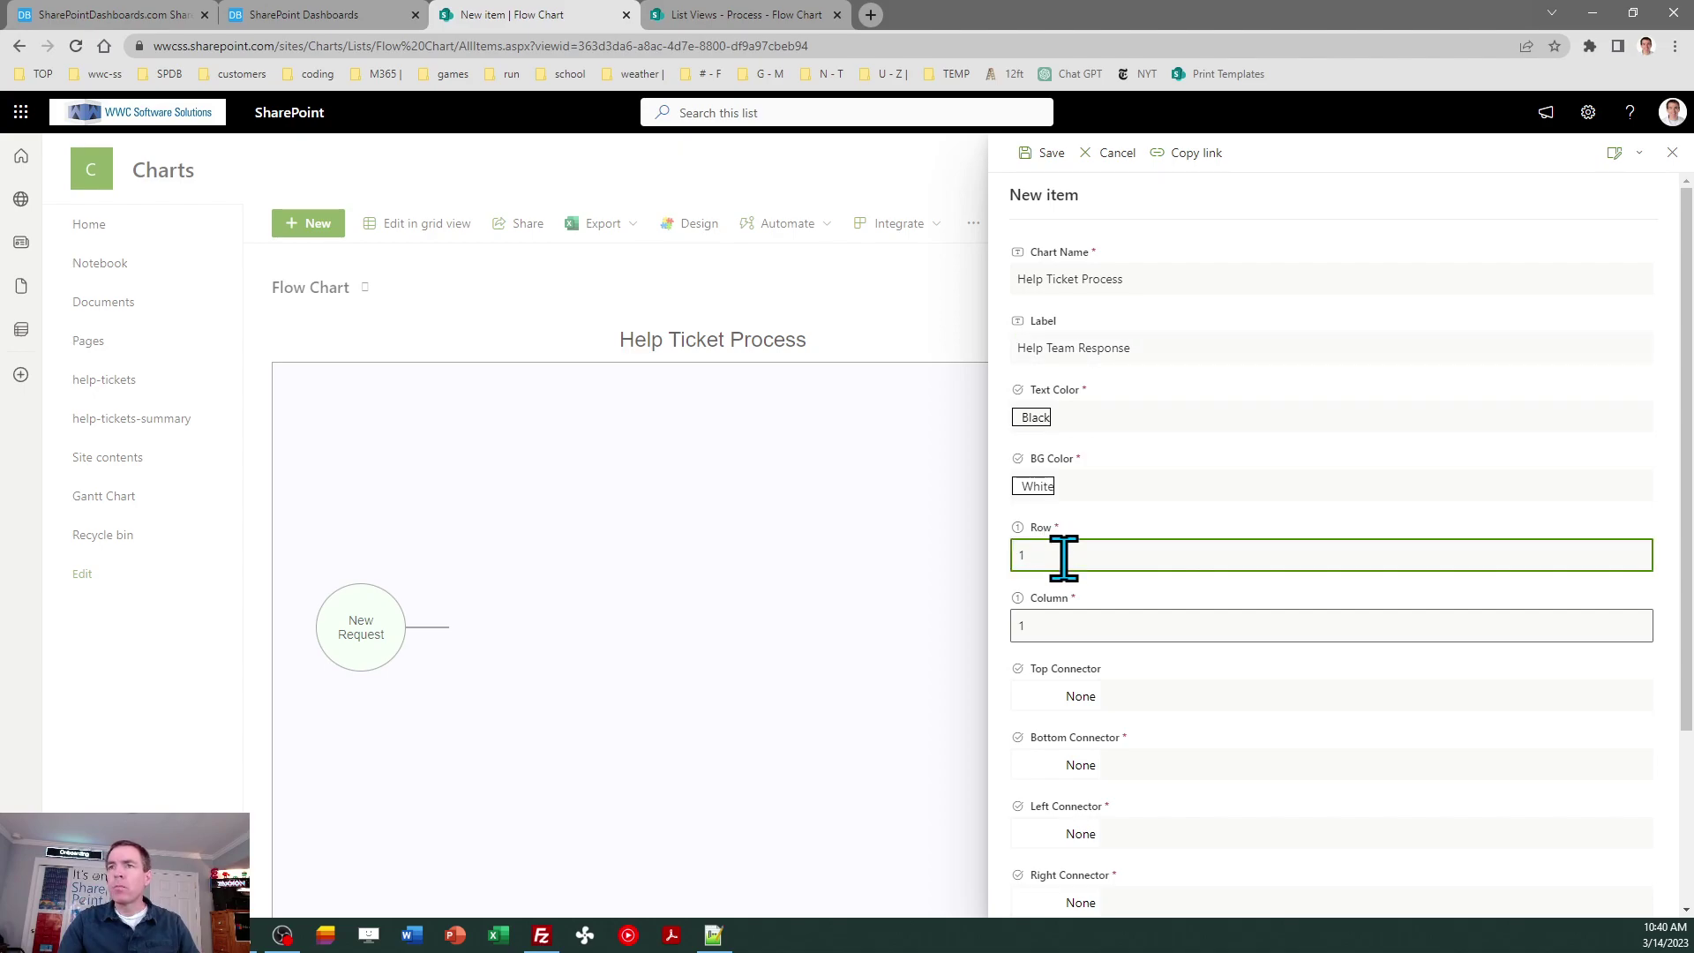
pyautogui.write('2')
pyautogui.click(1078, 619)
pyautogui.write('2')
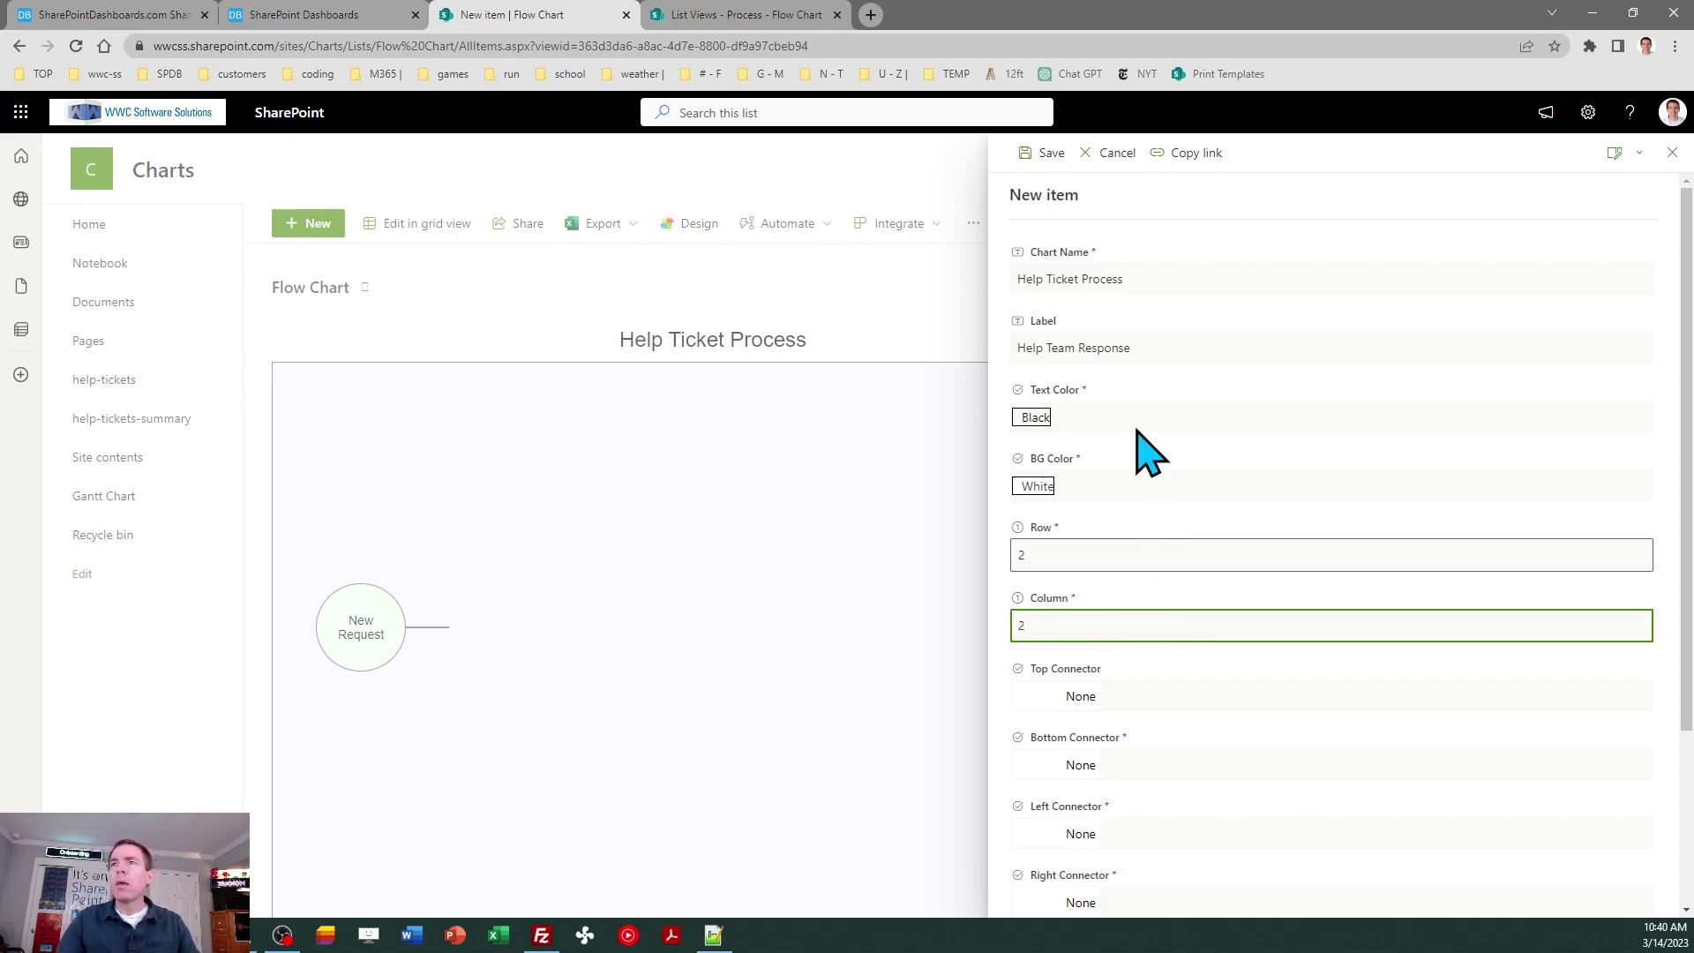
pyautogui.click(1043, 153)
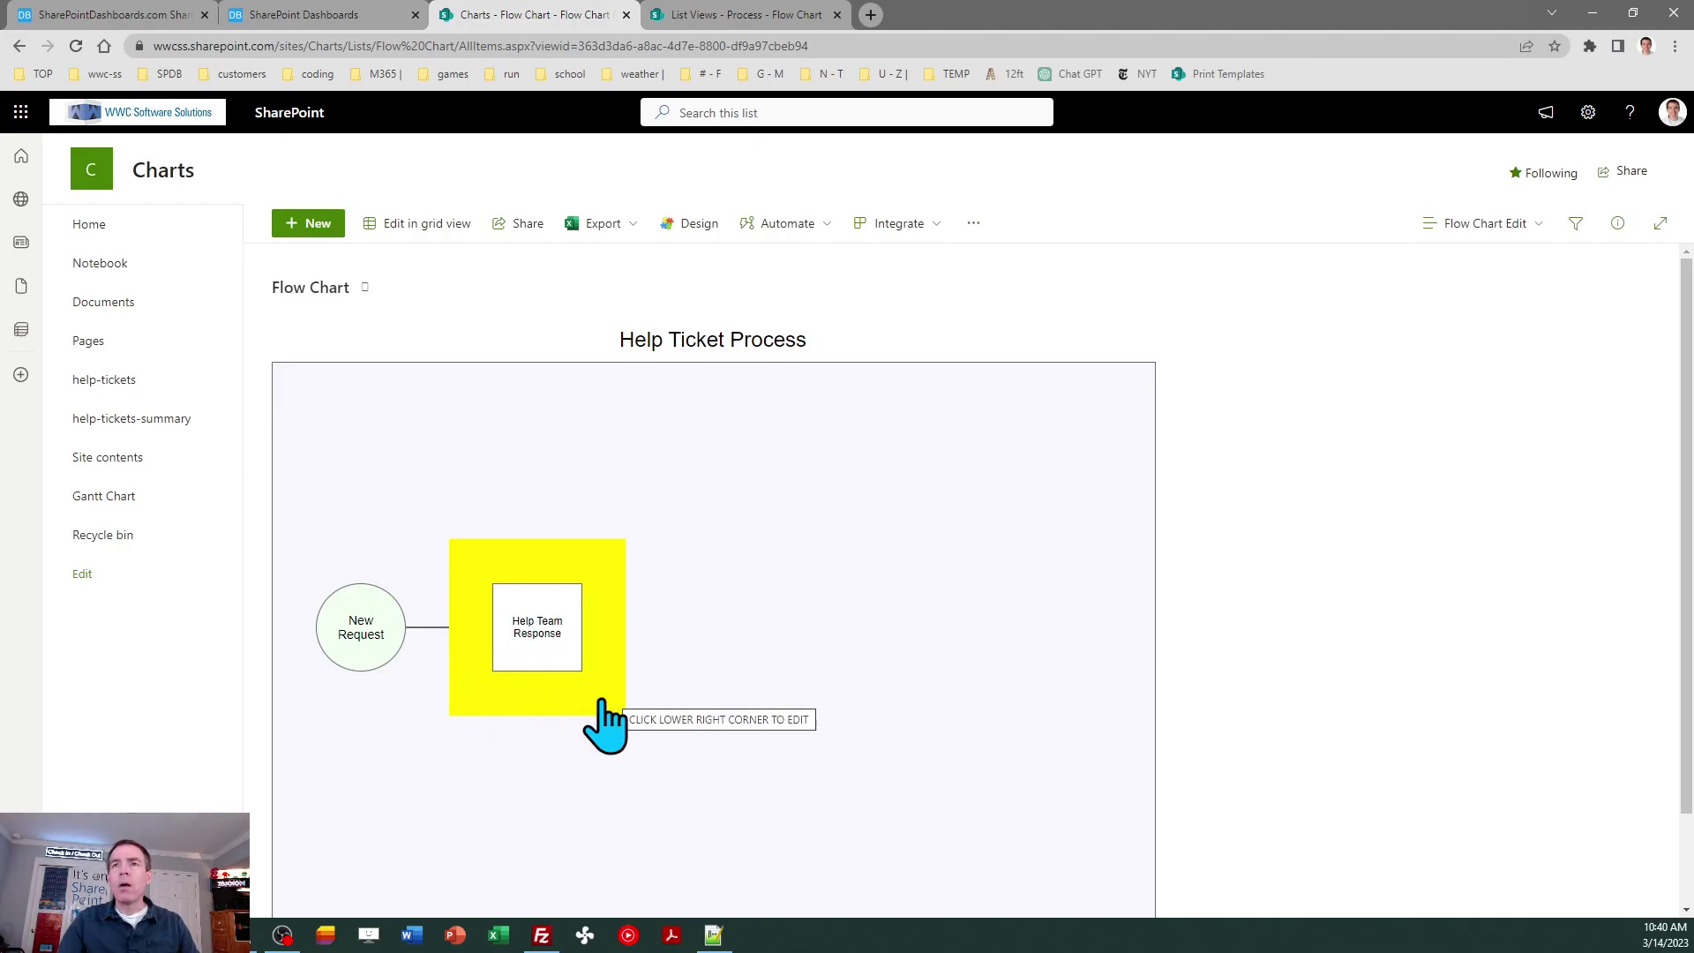
# - Set the Help Team Response box's left connector to Arrow
pyautogui.click(602, 706)
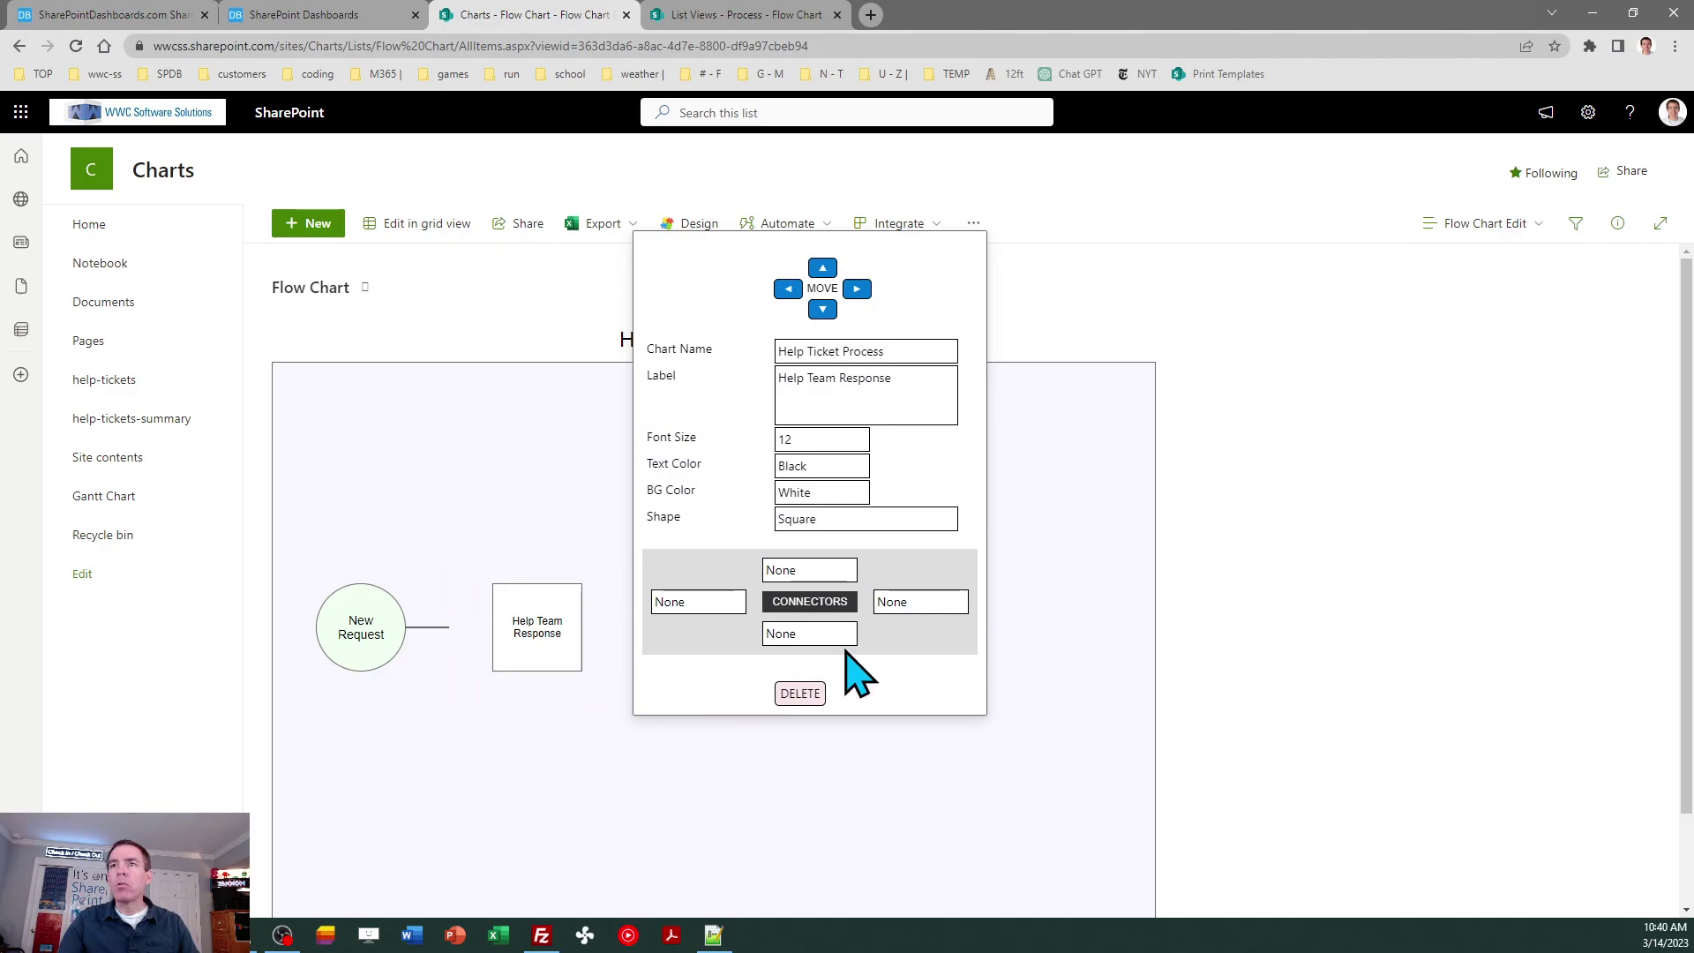
pyautogui.click(686, 604)
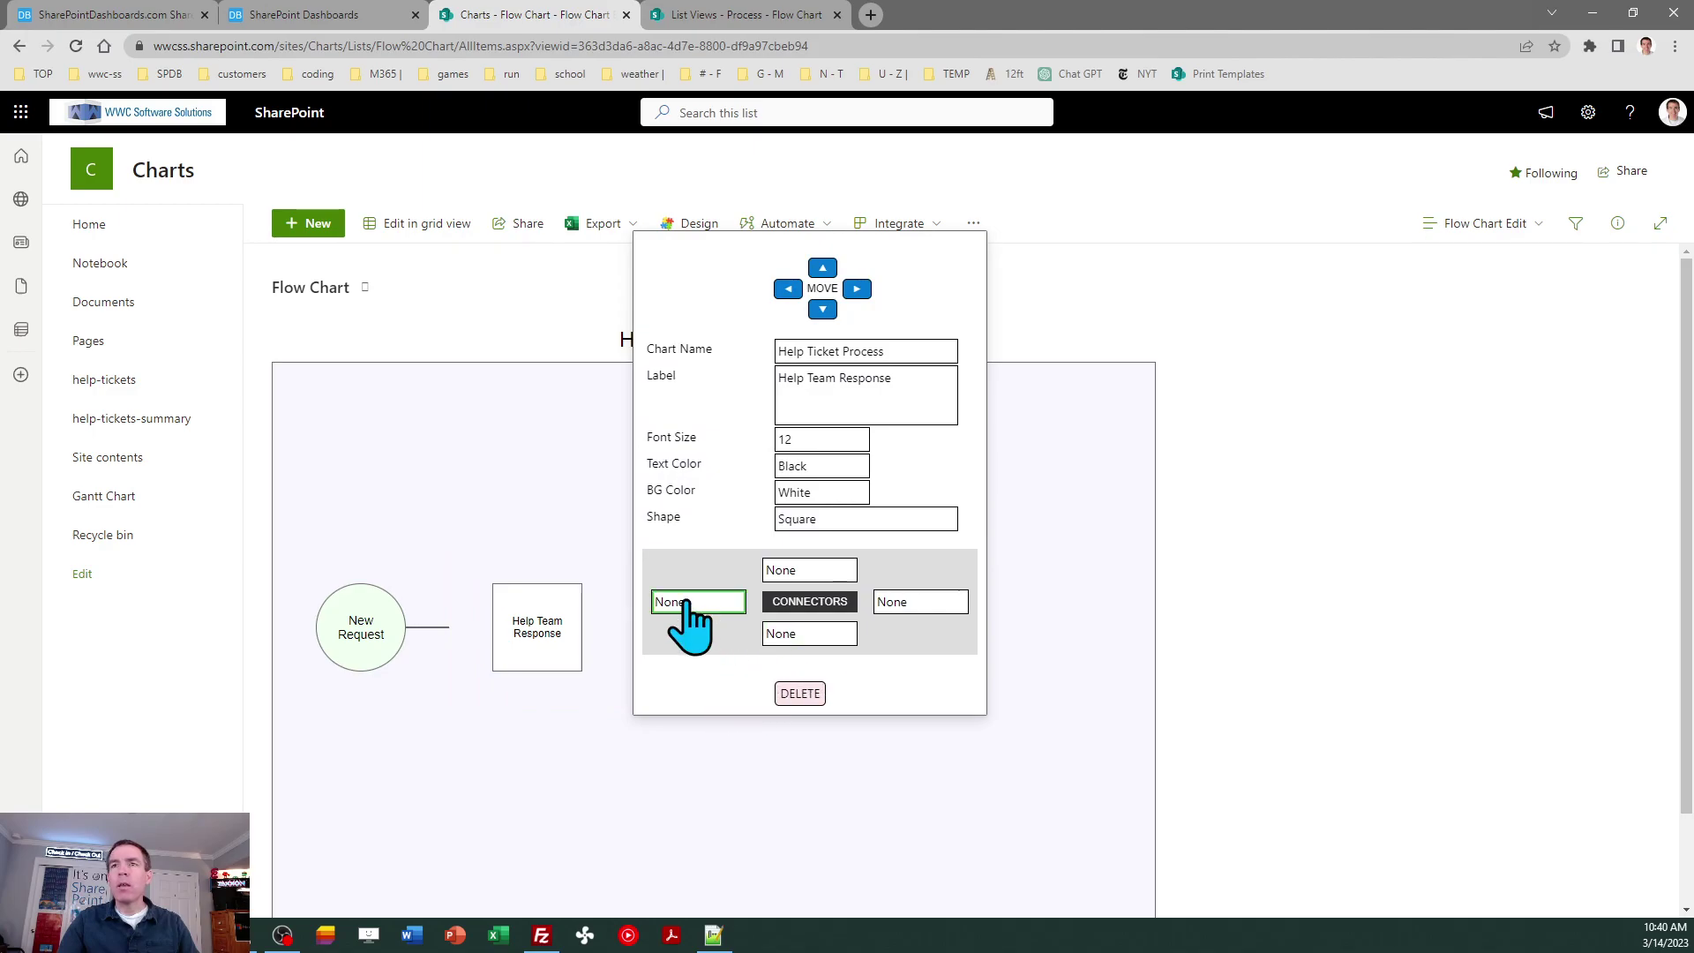
pyautogui.click(686, 604)
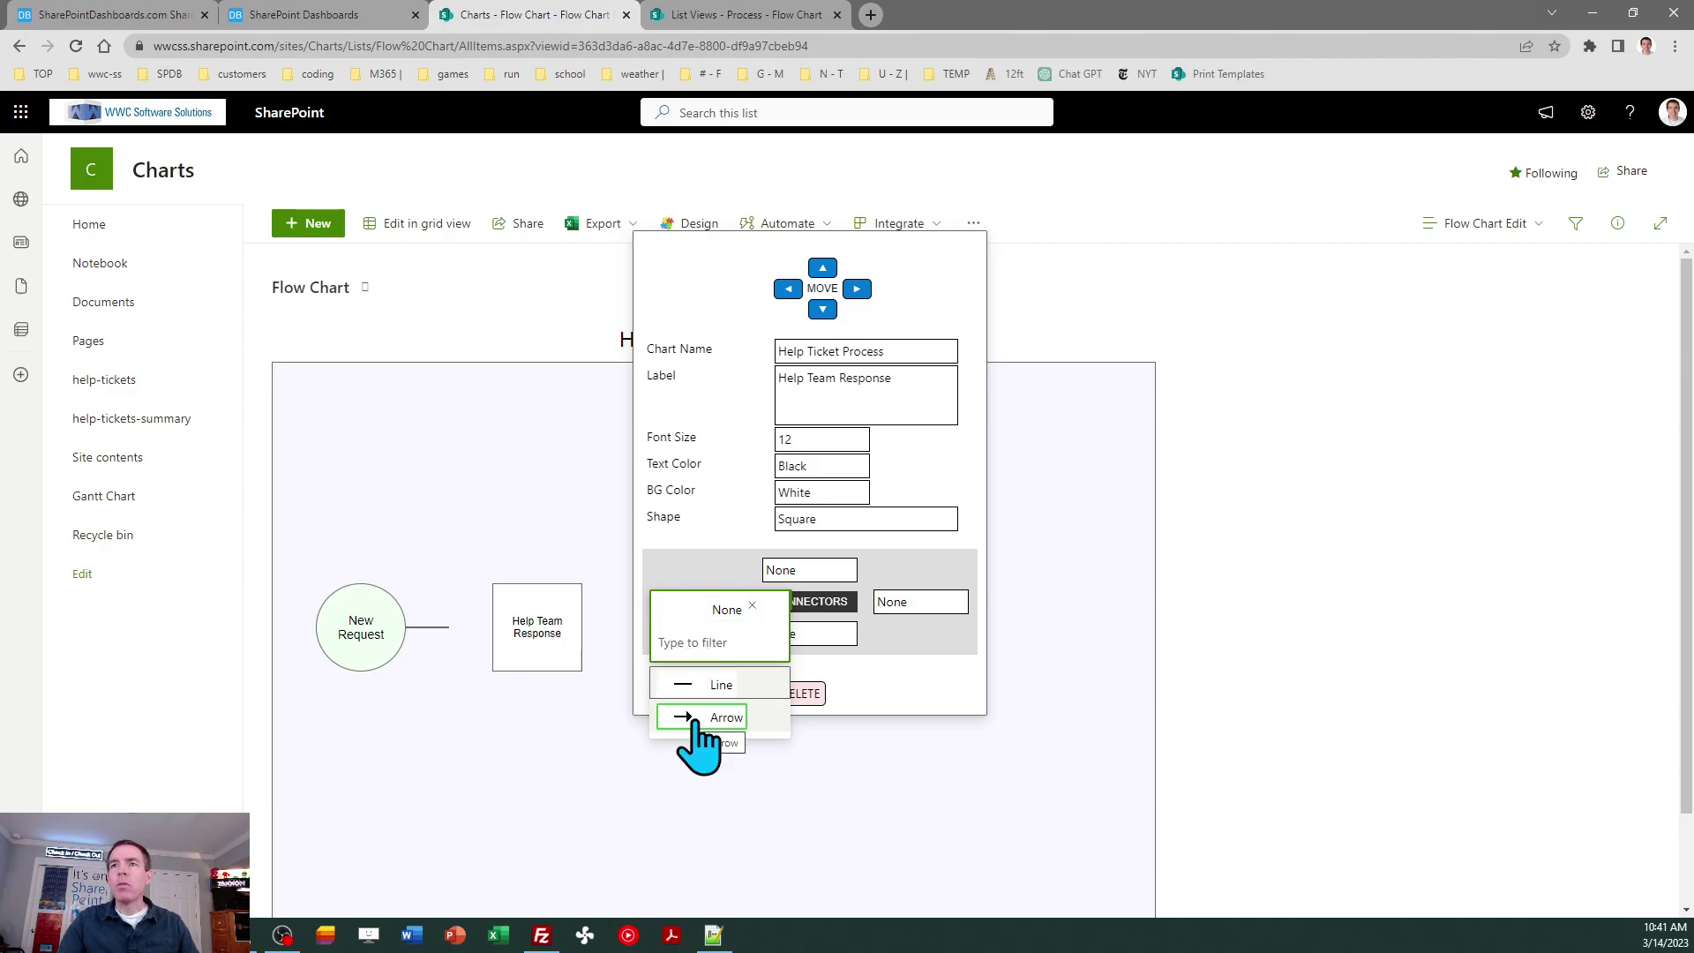
pyautogui.click(696, 719)
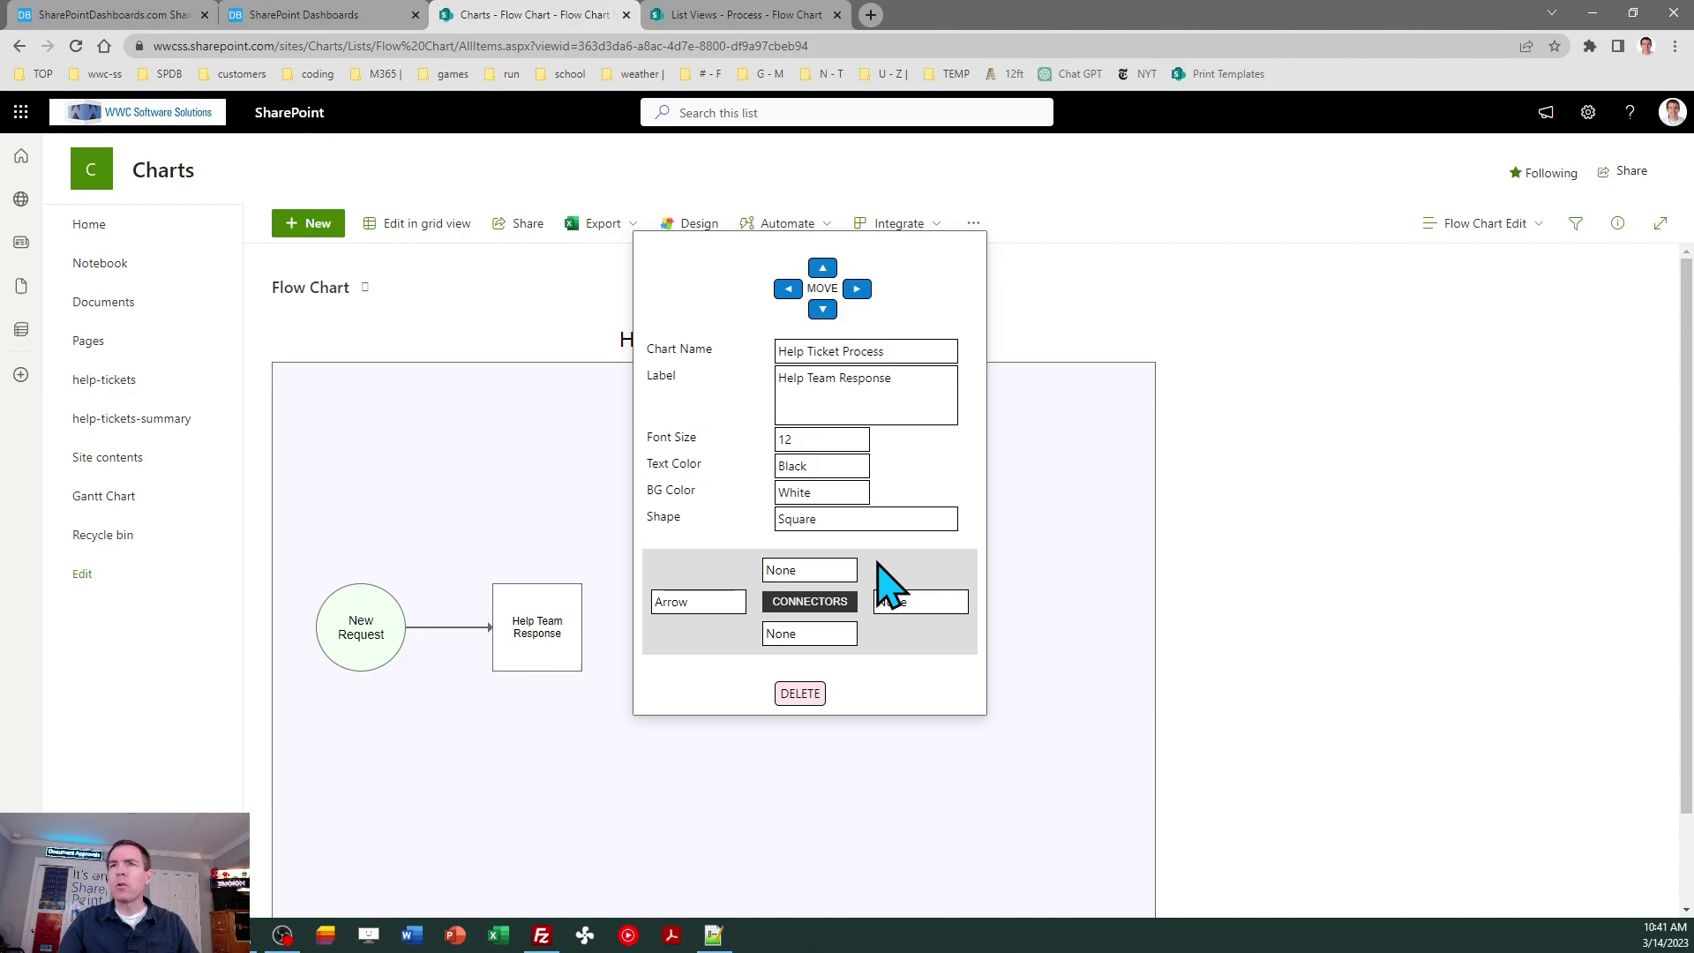
# - Give the Help Team Response box an Orange background
pyautogui.click(825, 493)
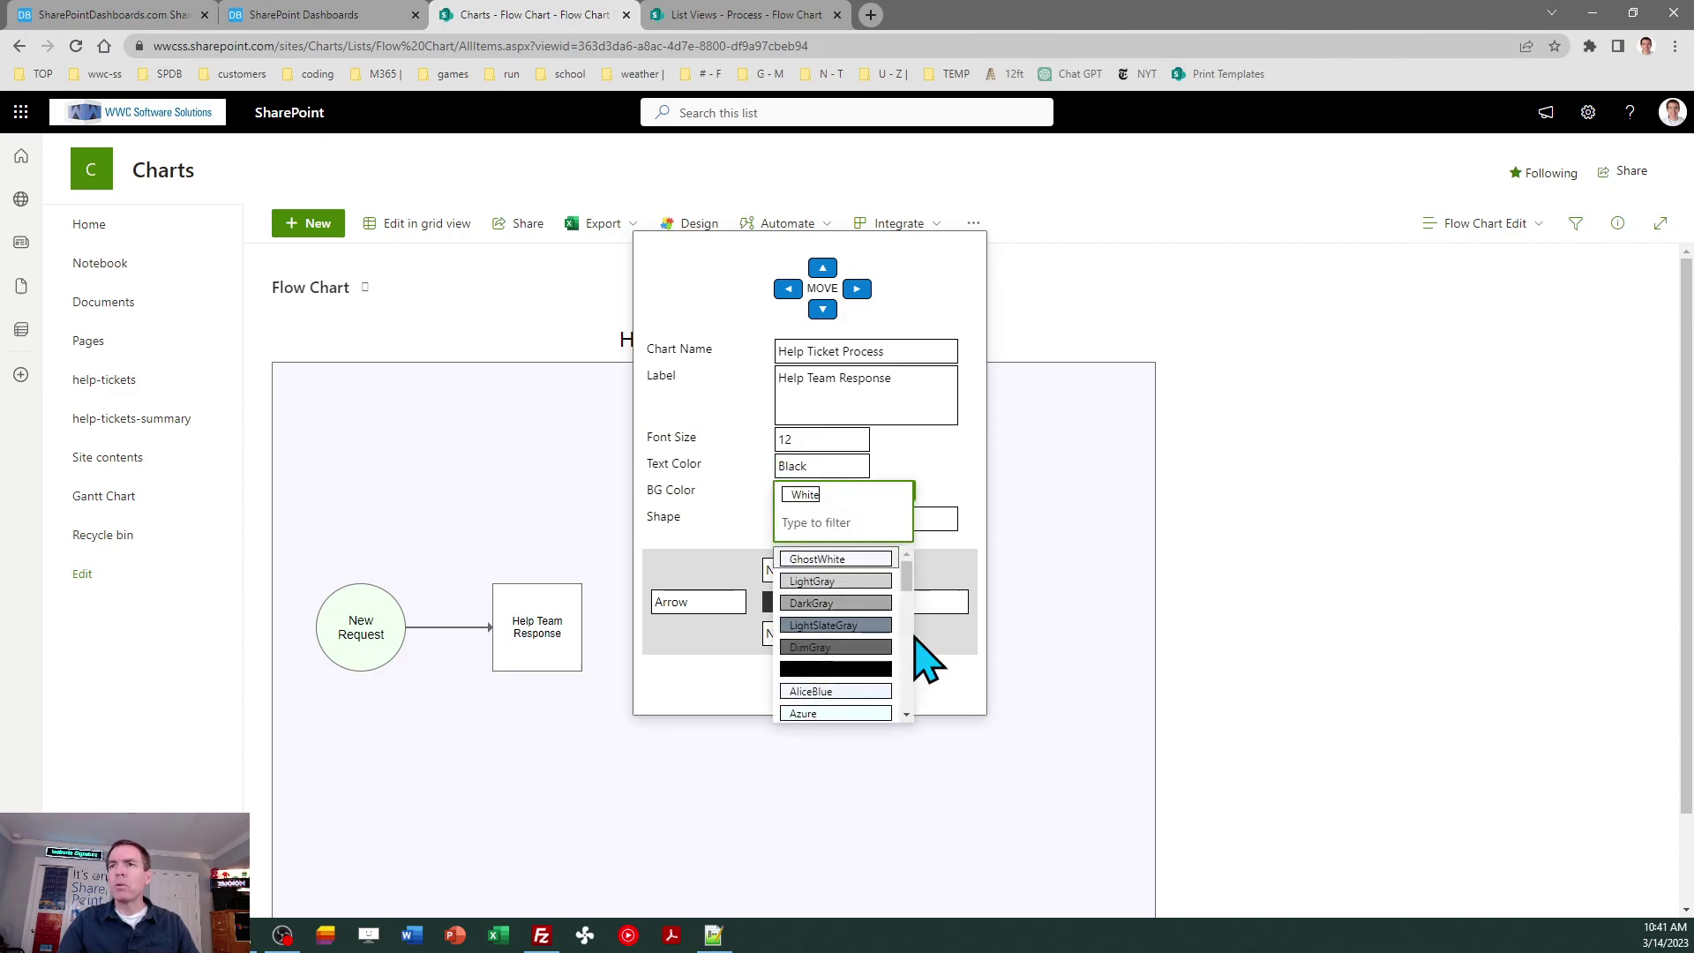
pyautogui.click(908, 675)
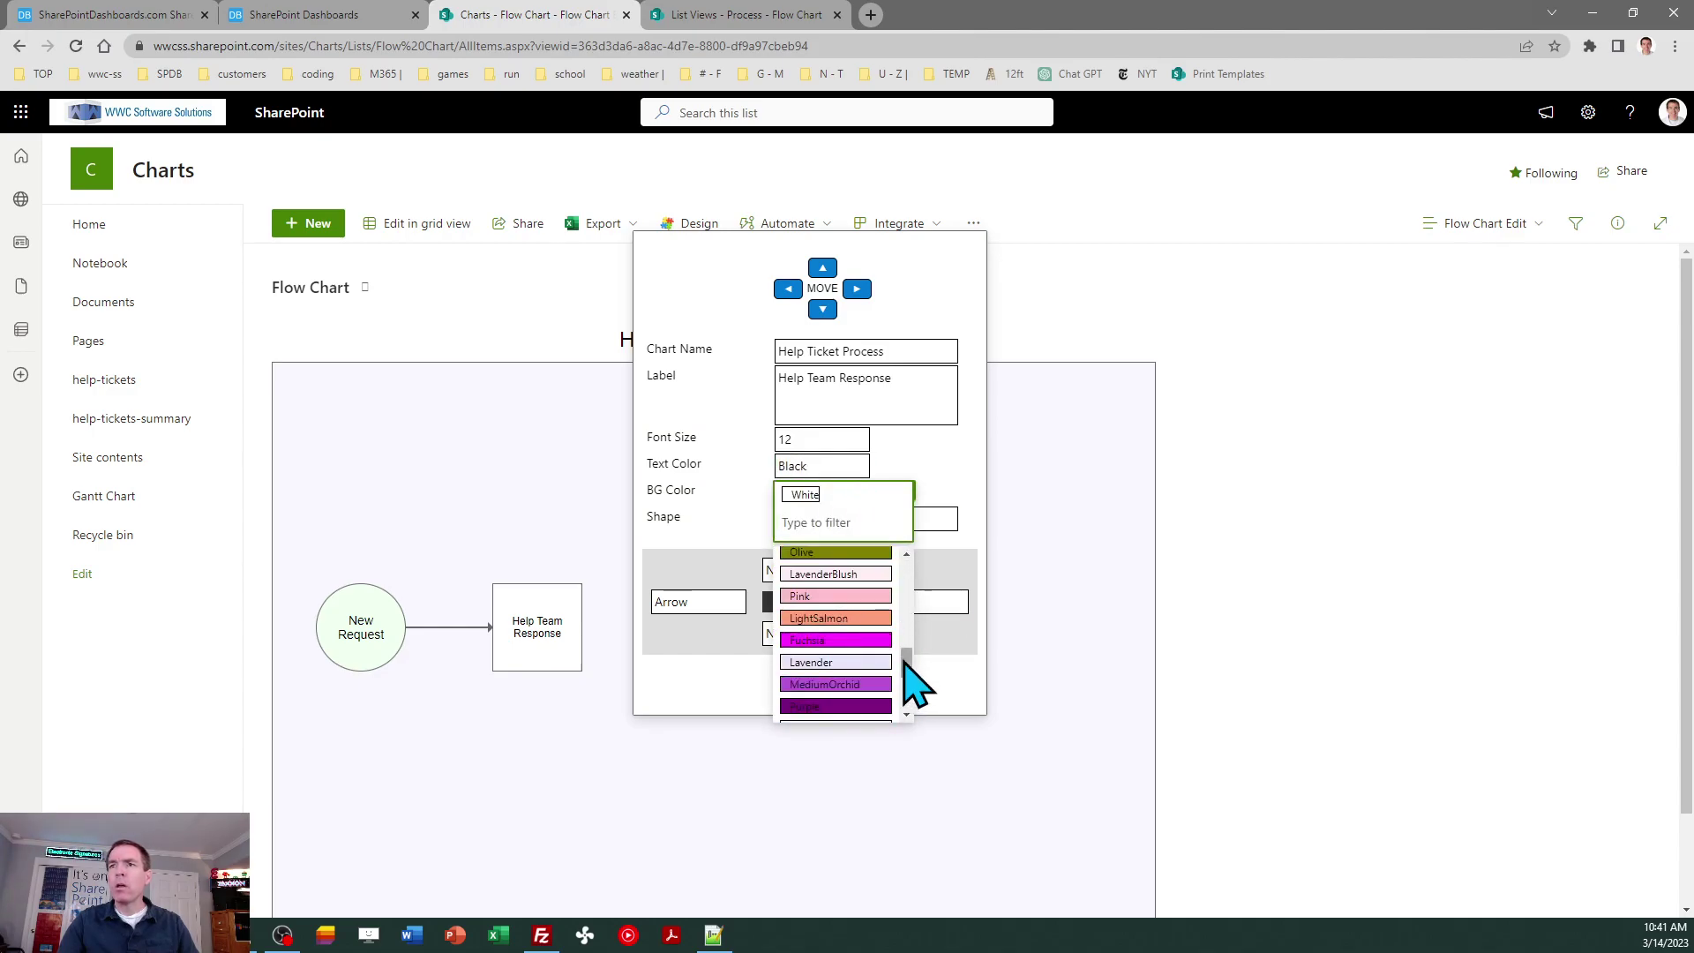
pyautogui.moveTo(904, 662); pyautogui.dragTo(911, 682)
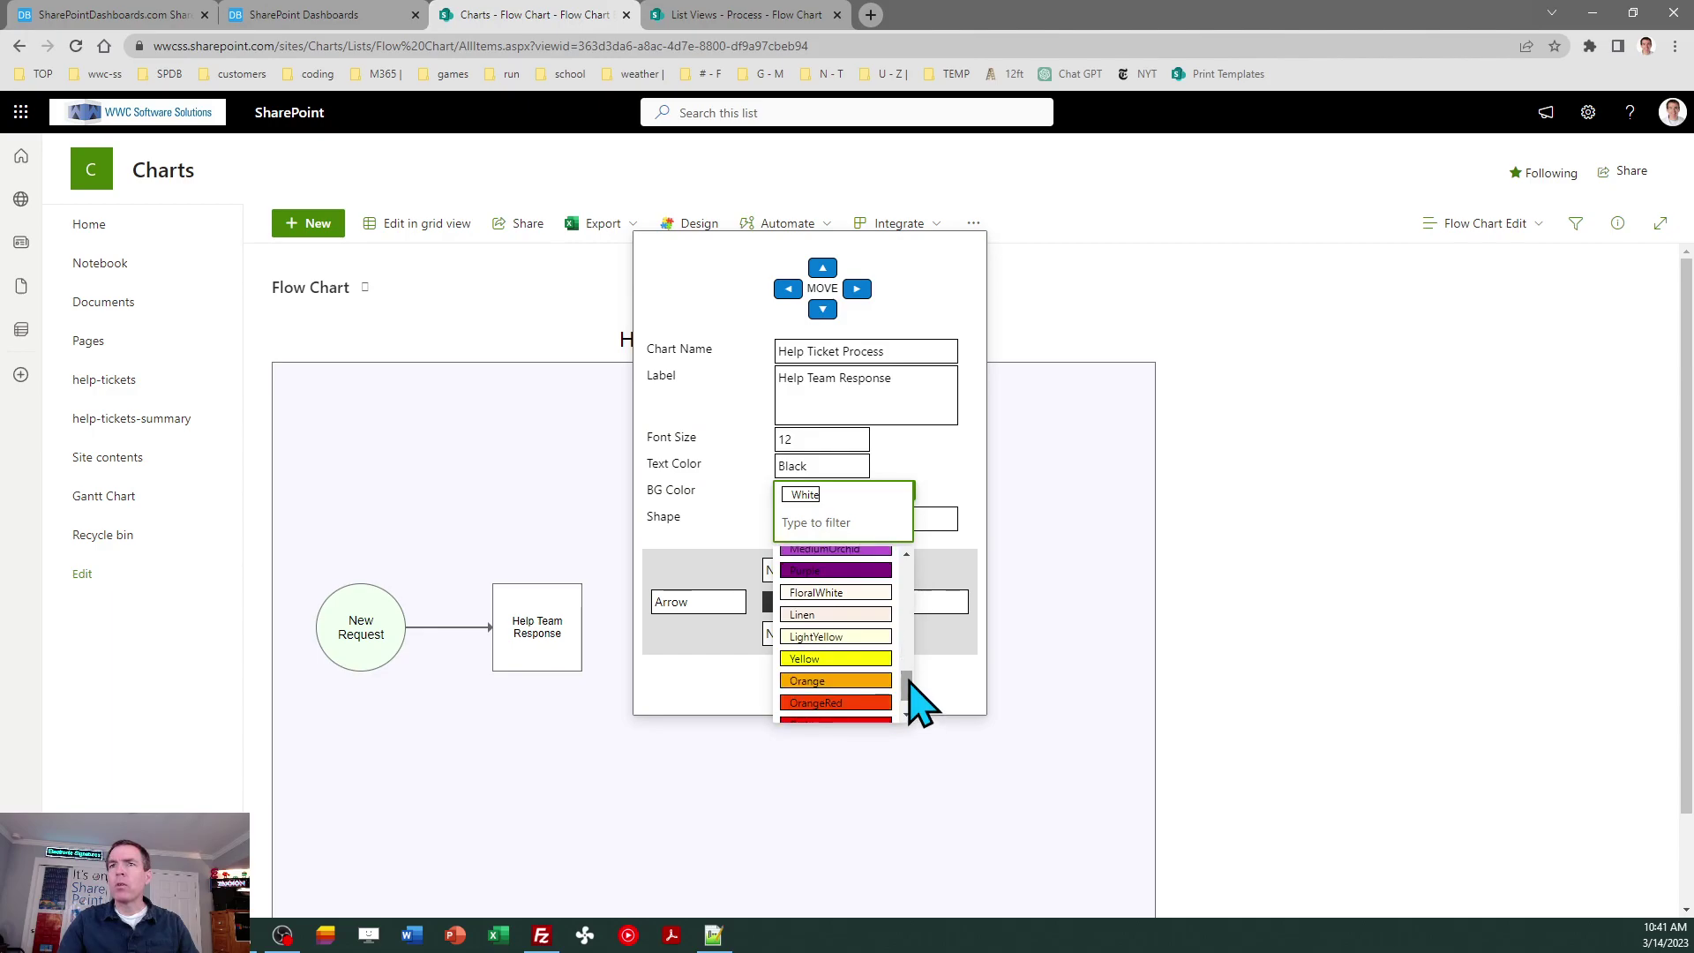
pyautogui.click(852, 681)
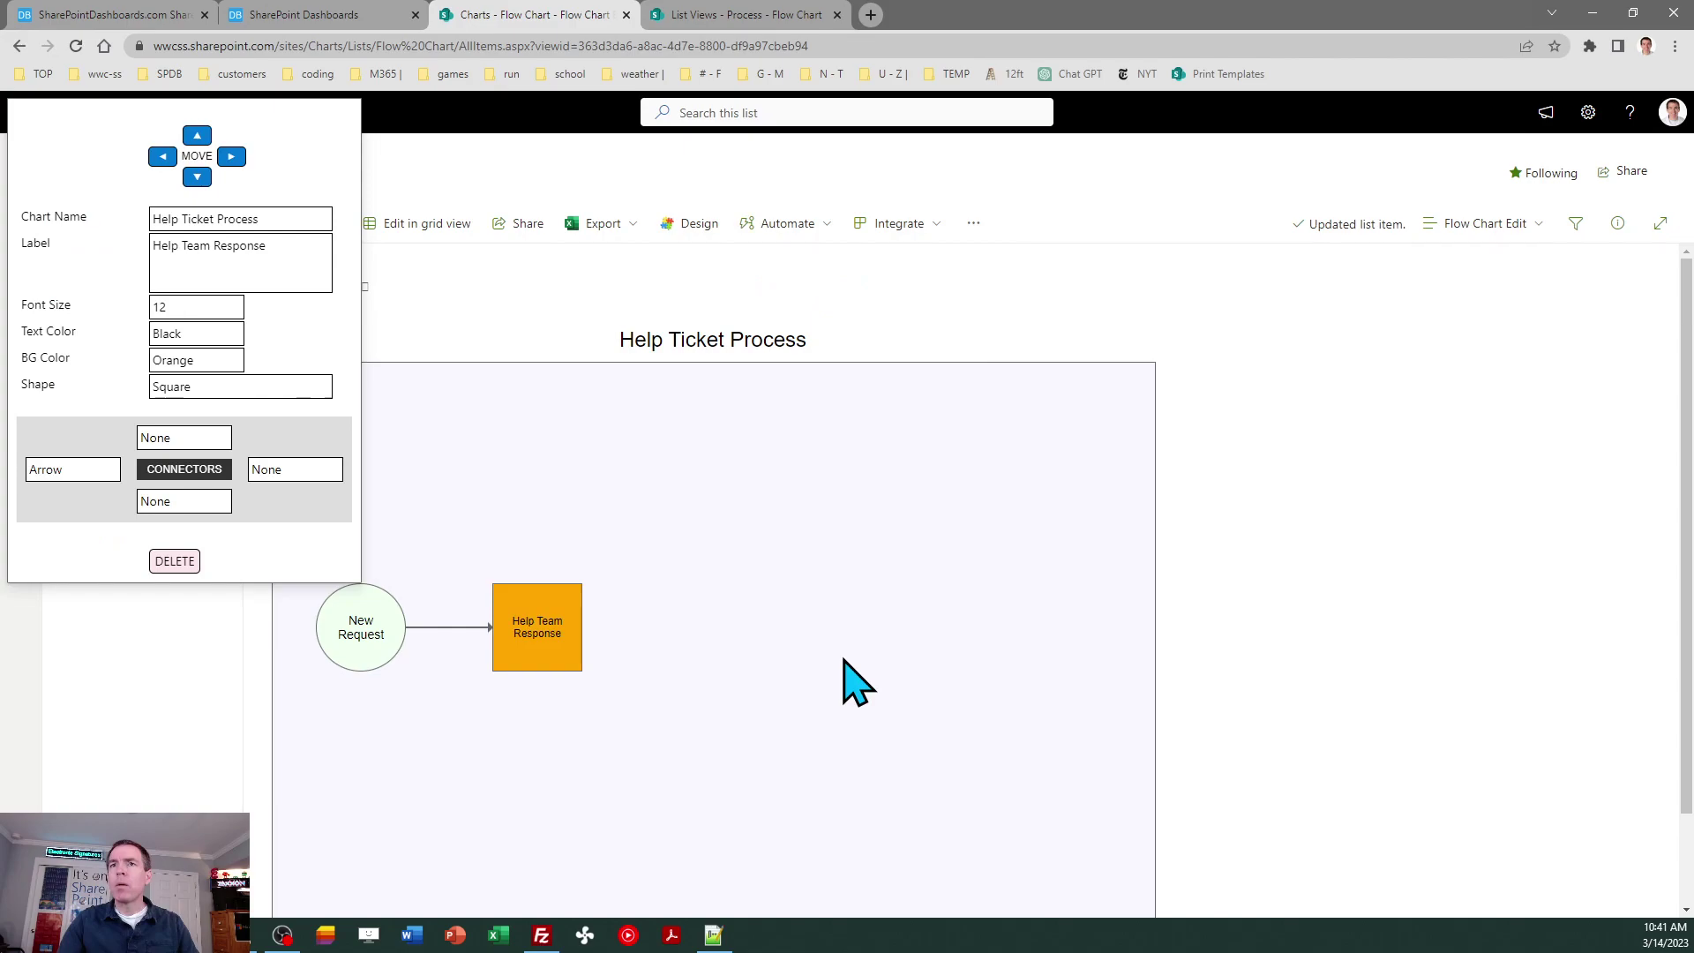
pyautogui.click(506, 438)
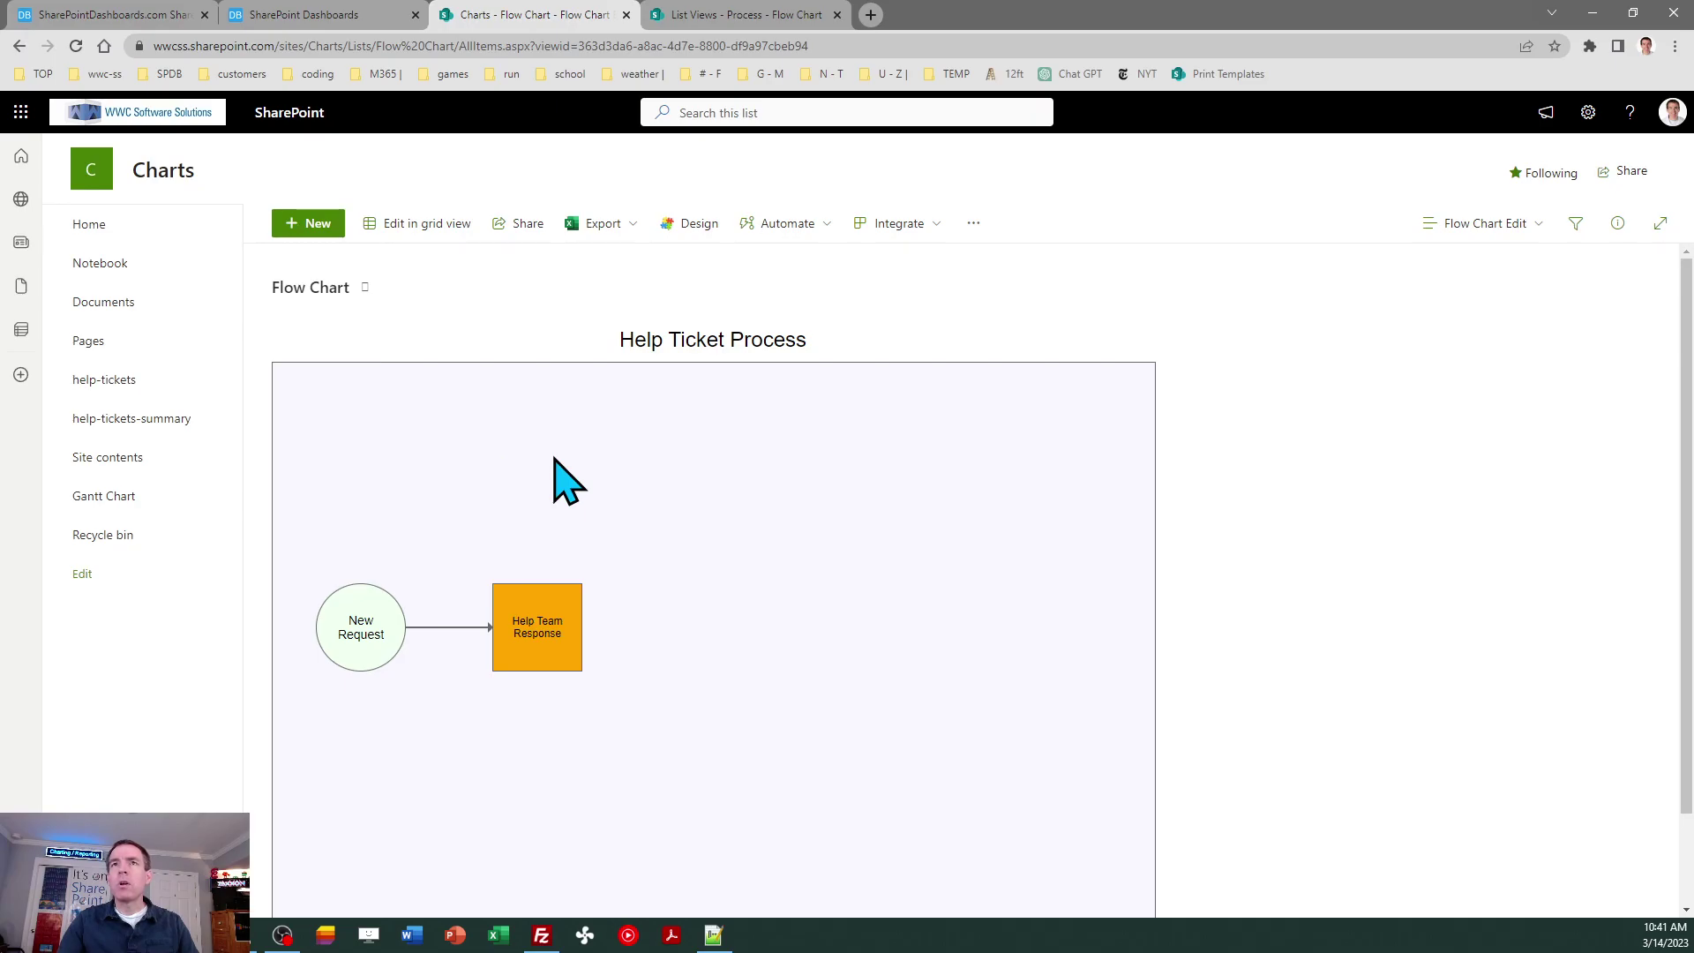
# - Create an item with Chart Name Help Ticket Process, label Ticket Updates, row 1, column 2
pyautogui.click(315, 226)
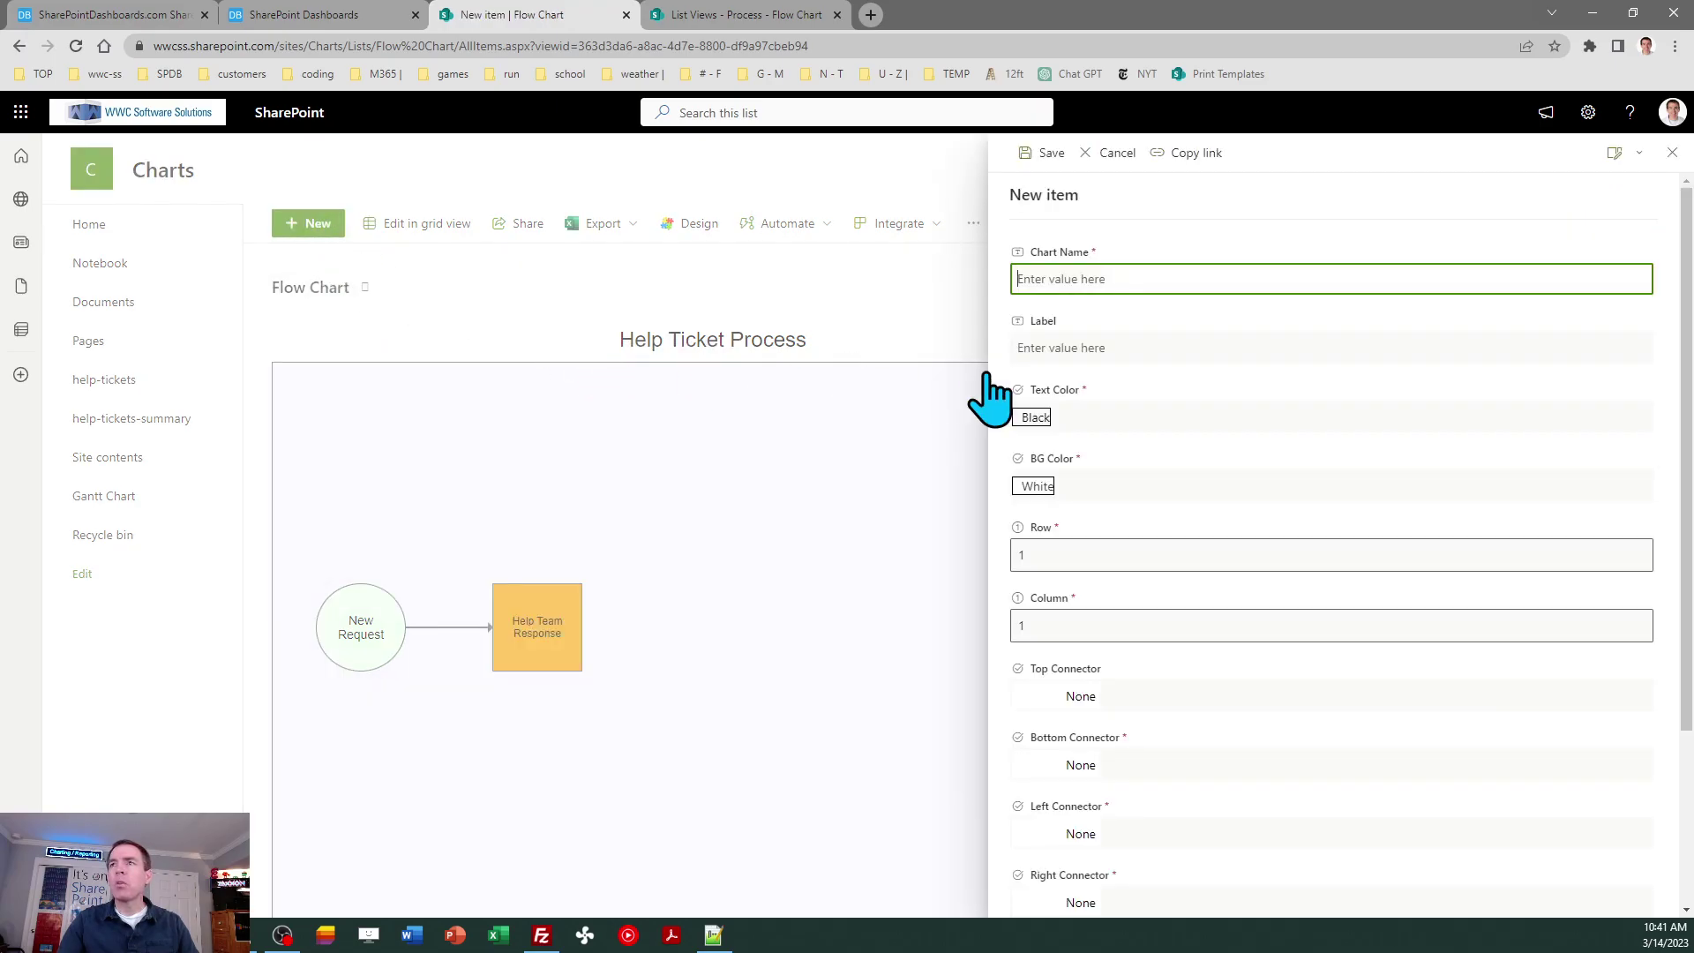
pyautogui.write('Help Tic')
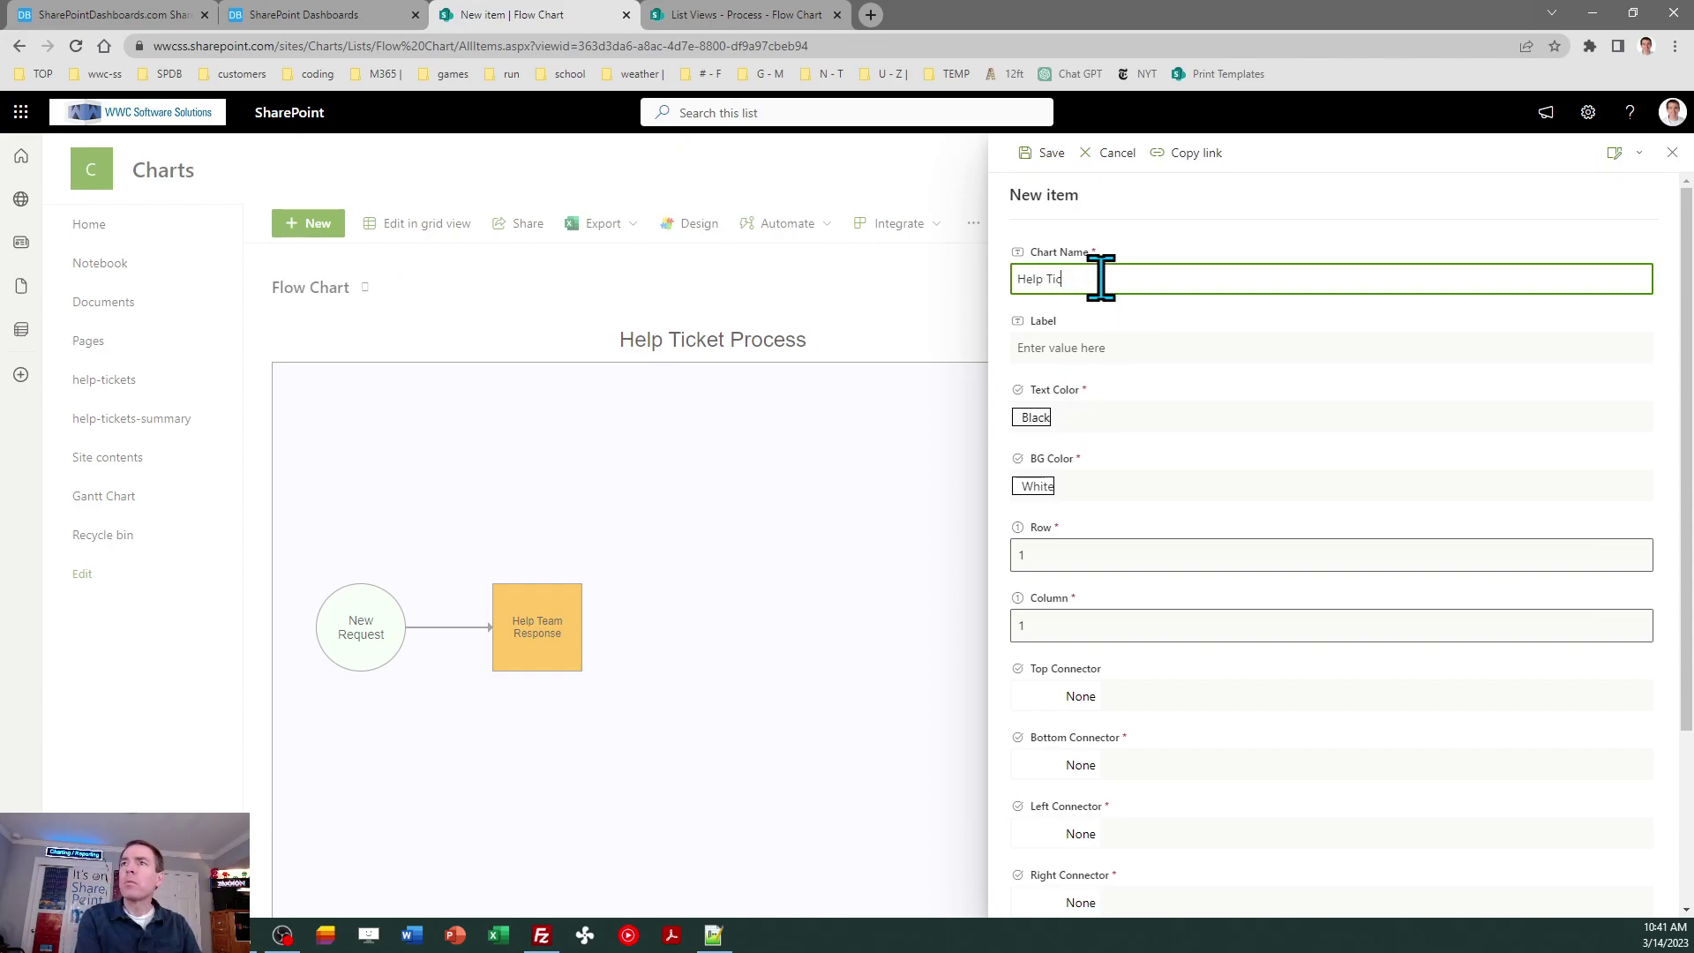
pyautogui.write('ket Process')
pyautogui.press('Tab')
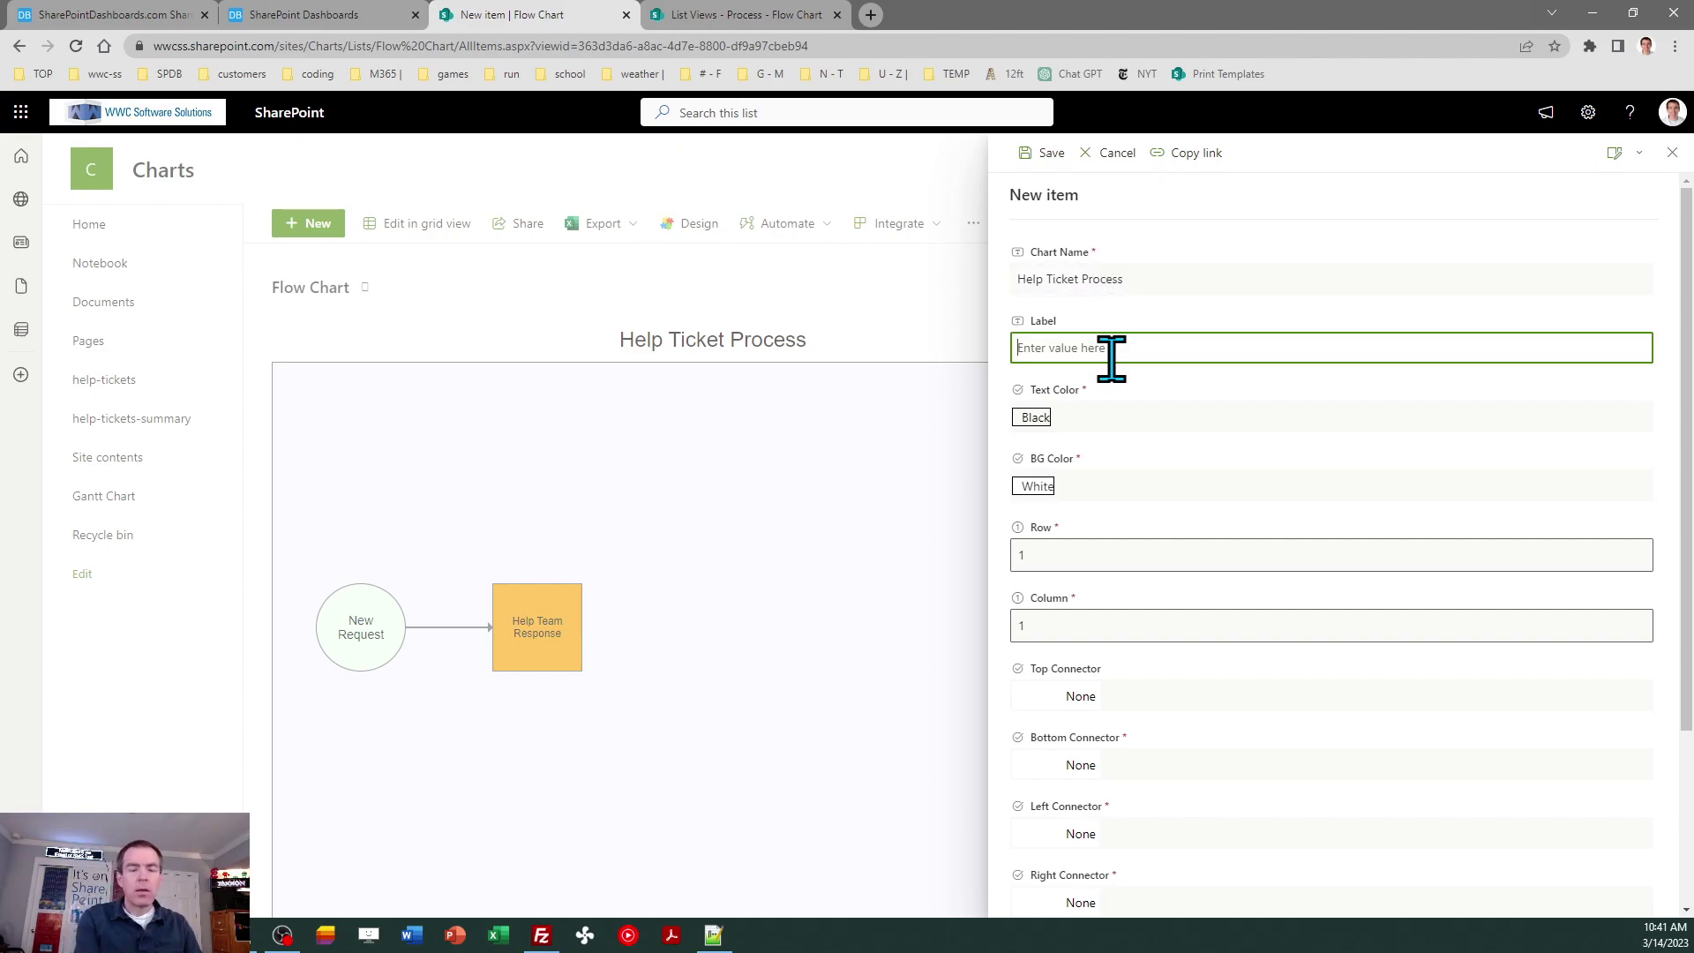
pyautogui.write('Ticket Updates')
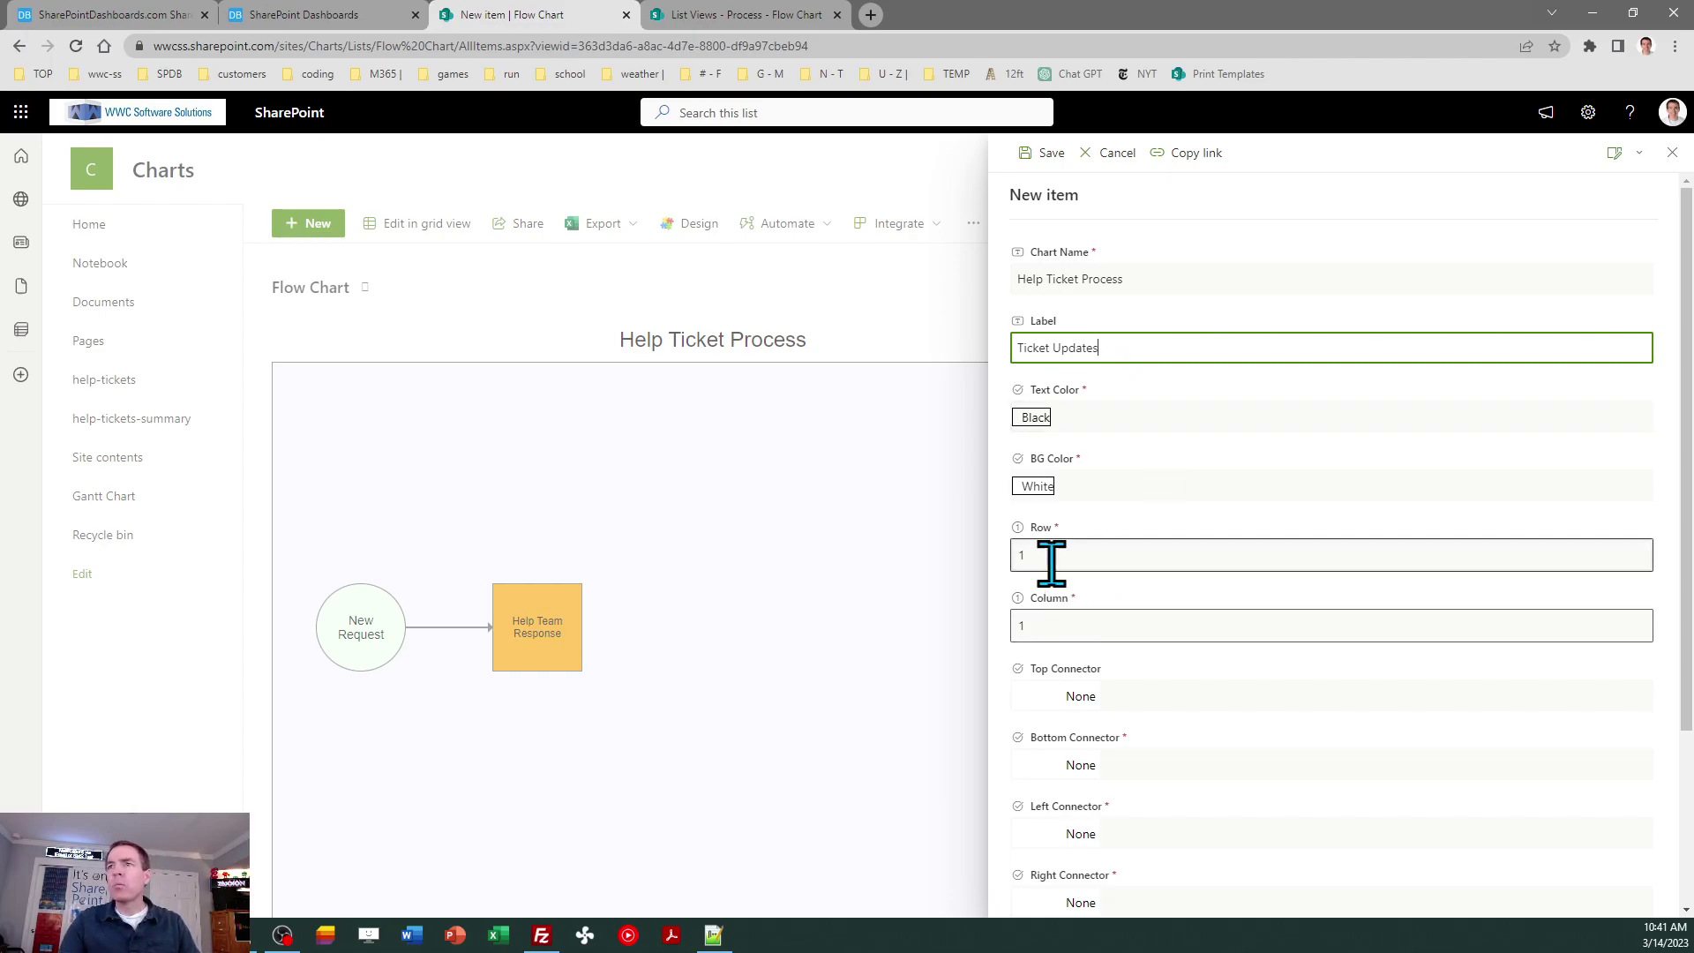
pyautogui.click(1062, 629)
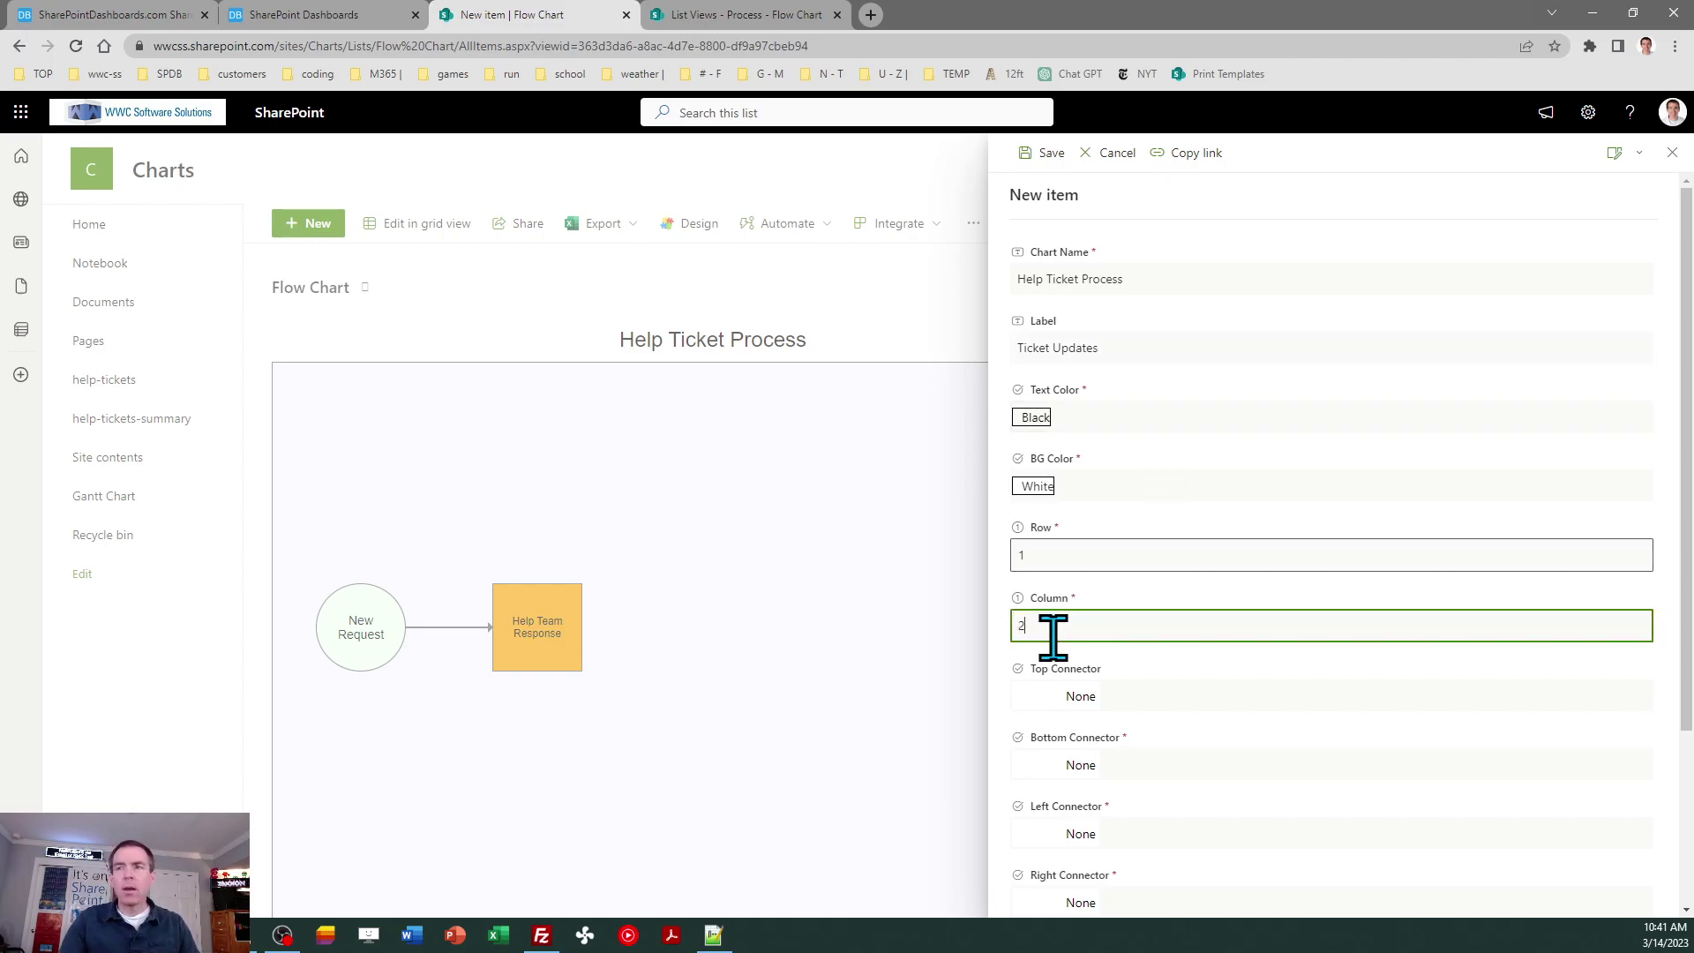
pyautogui.click(1045, 150)
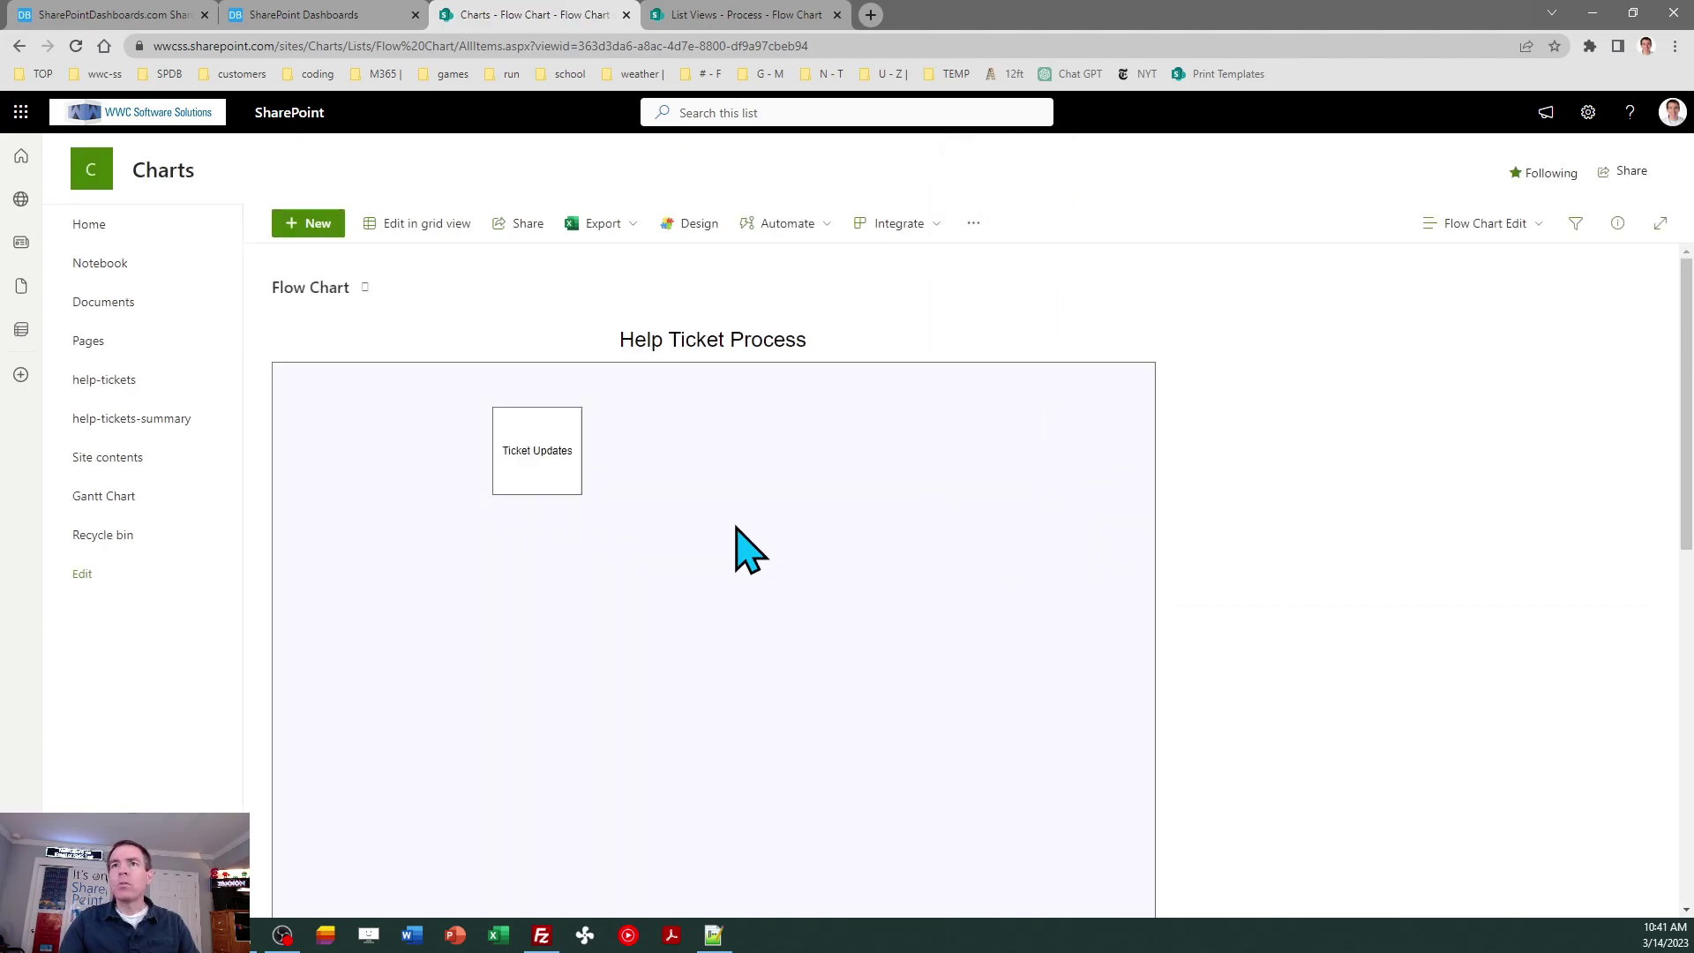
# - Reload the chart and change the Ticket Updates box's shape to a diamond
pyautogui.click(76, 46)
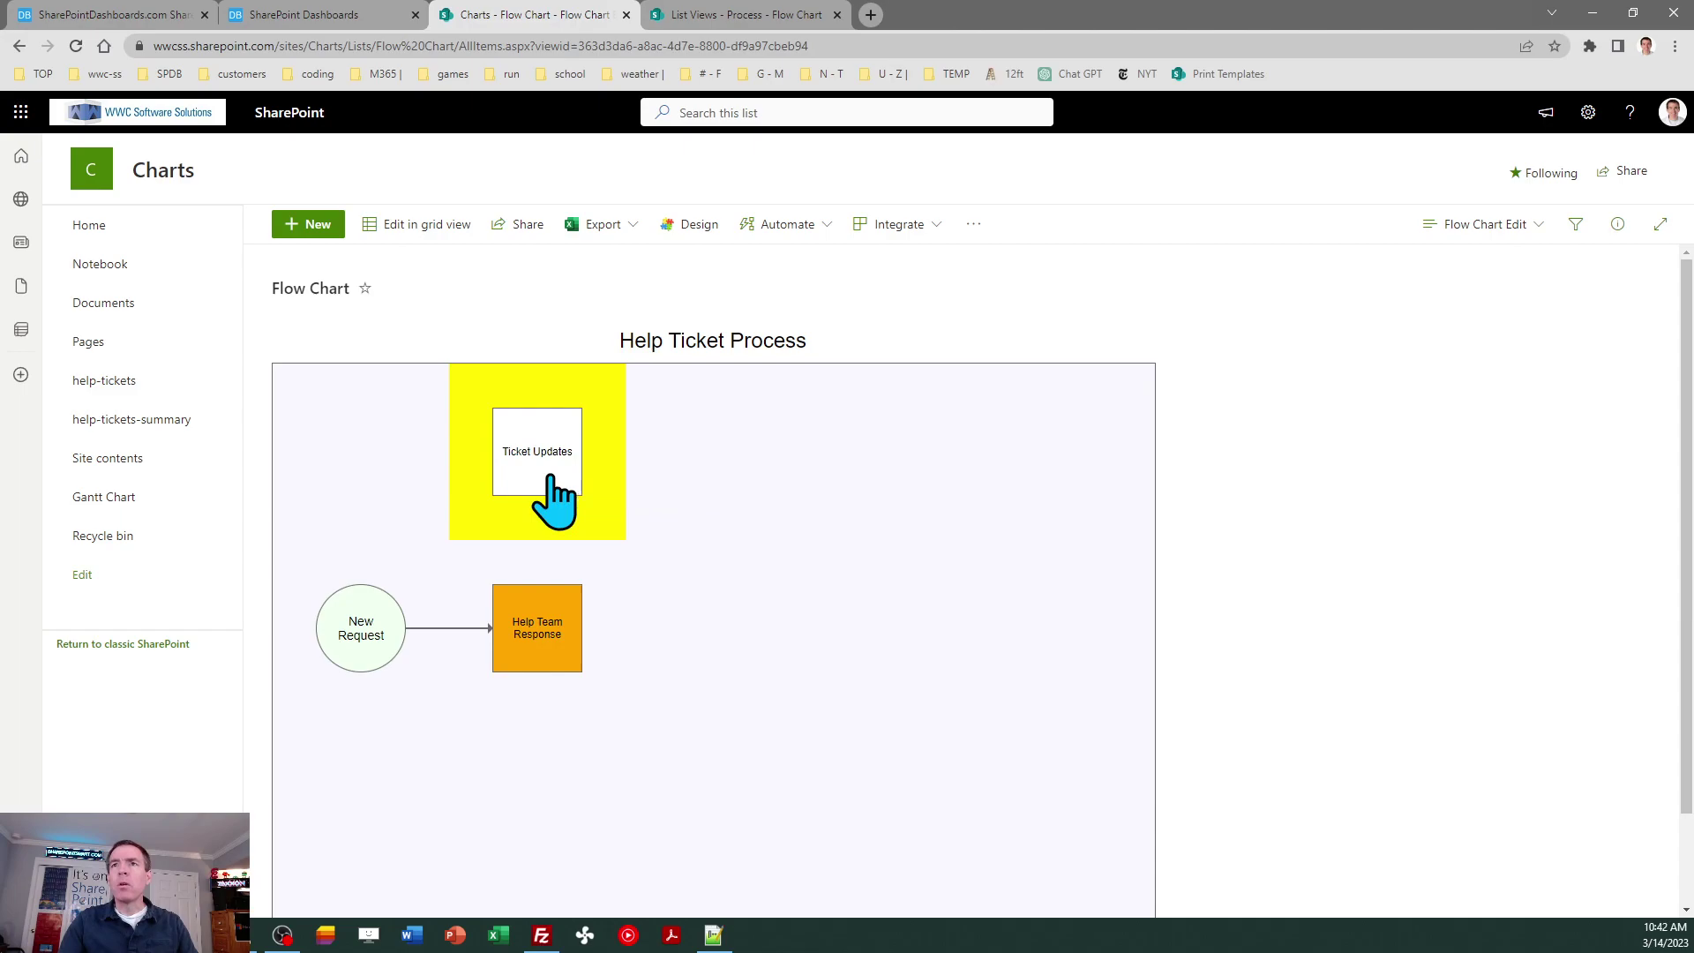
pyautogui.click(591, 539)
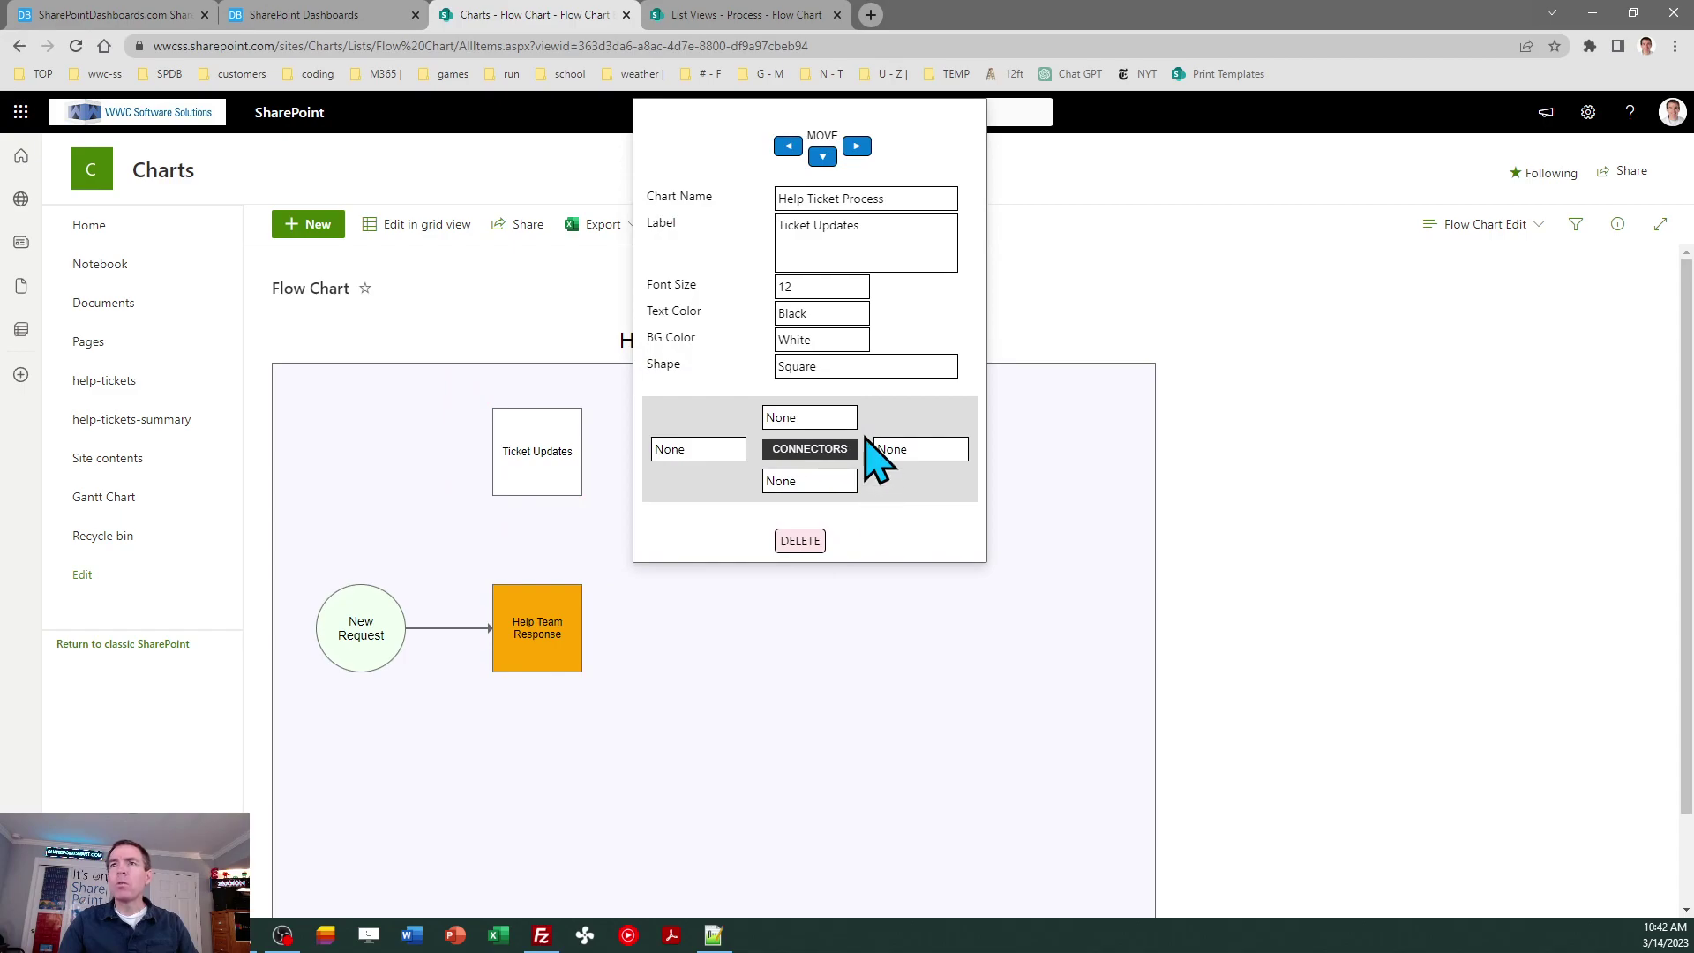
pyautogui.click(850, 348)
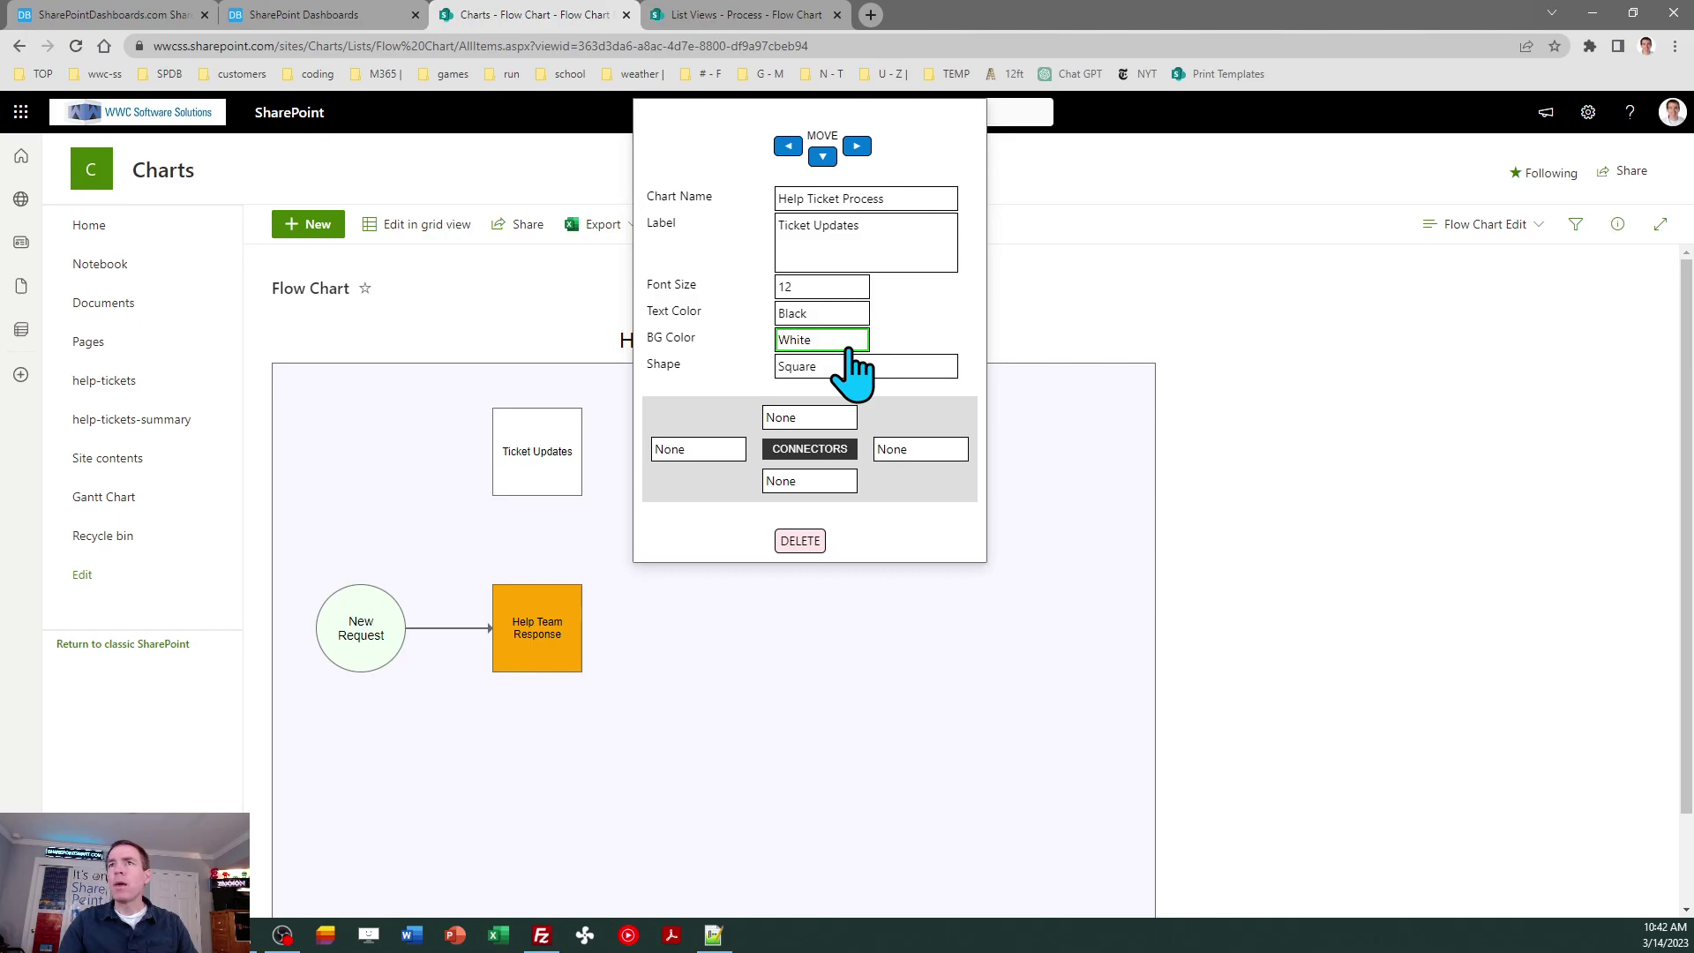
pyautogui.click(840, 371)
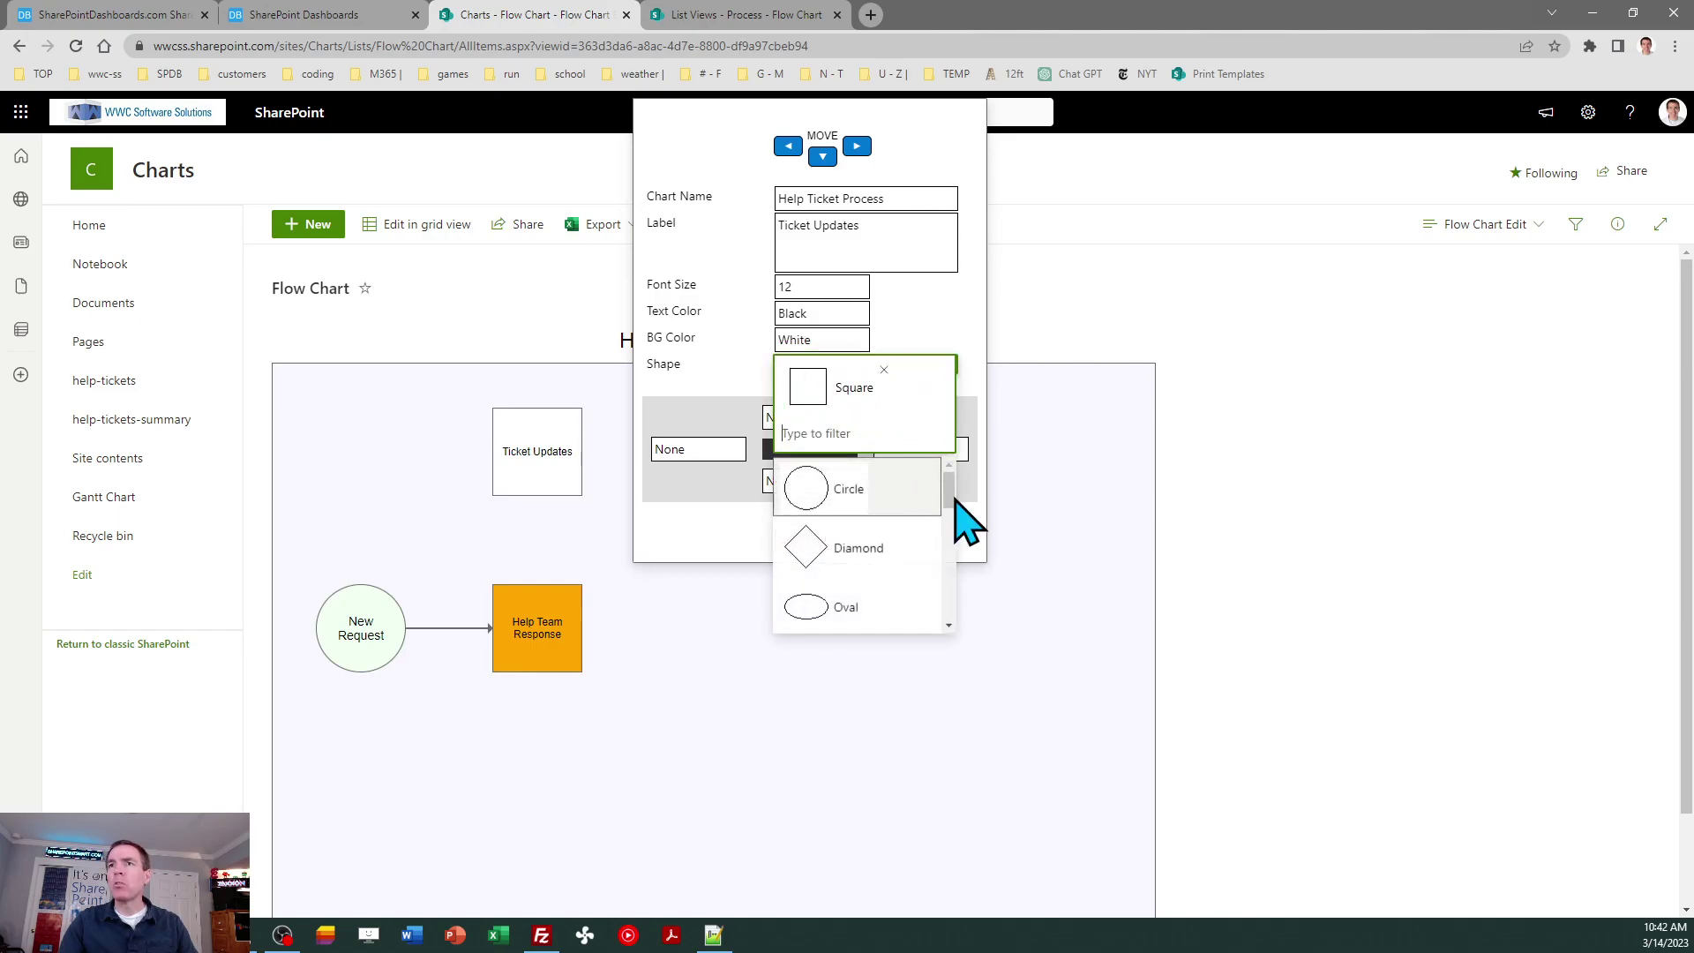
pyautogui.click(830, 558)
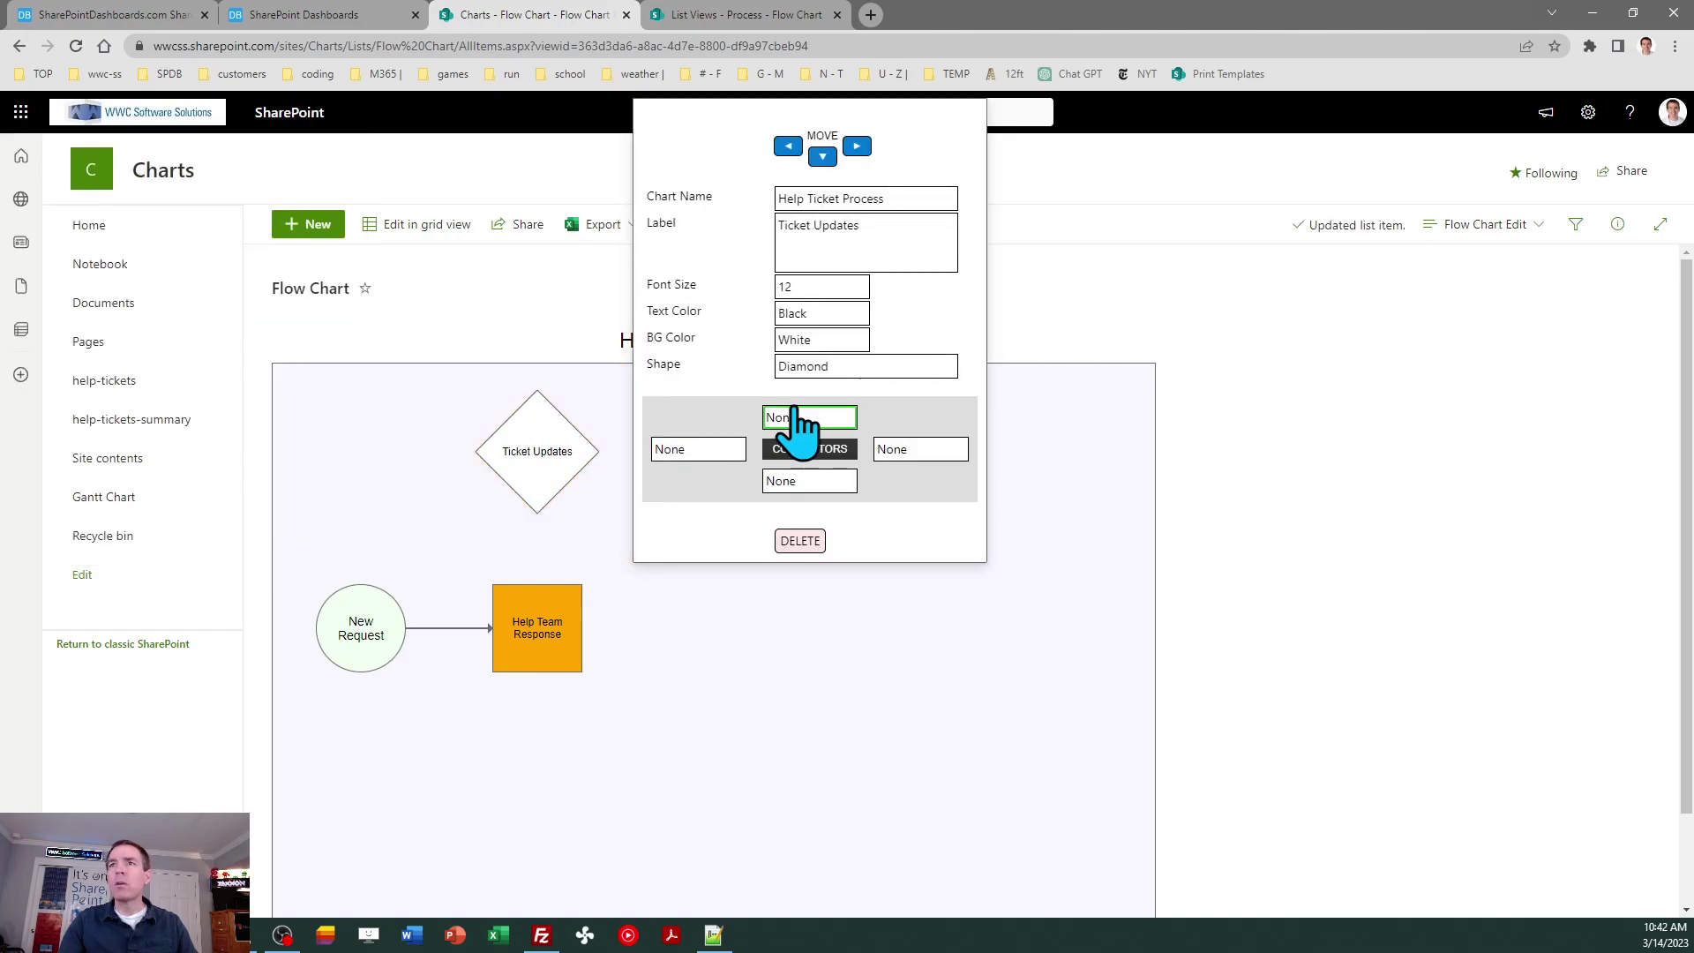
# - Set the diamond's bottom connector to Arrow
pyautogui.click(797, 291)
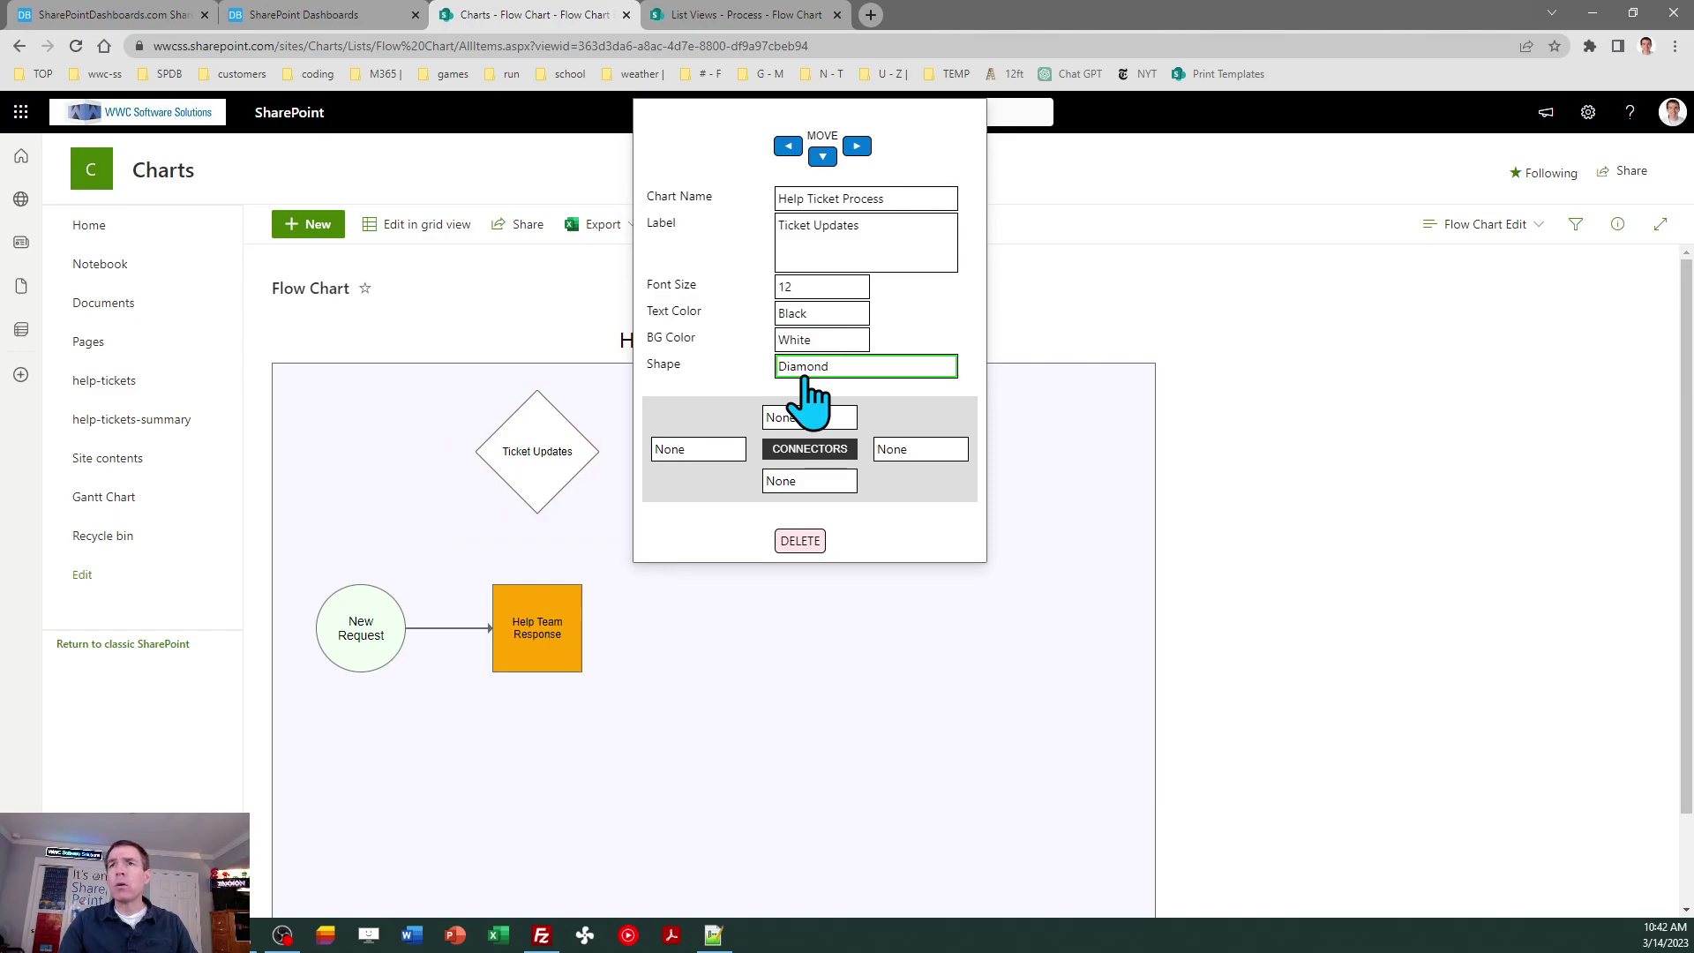
pyautogui.click(810, 483)
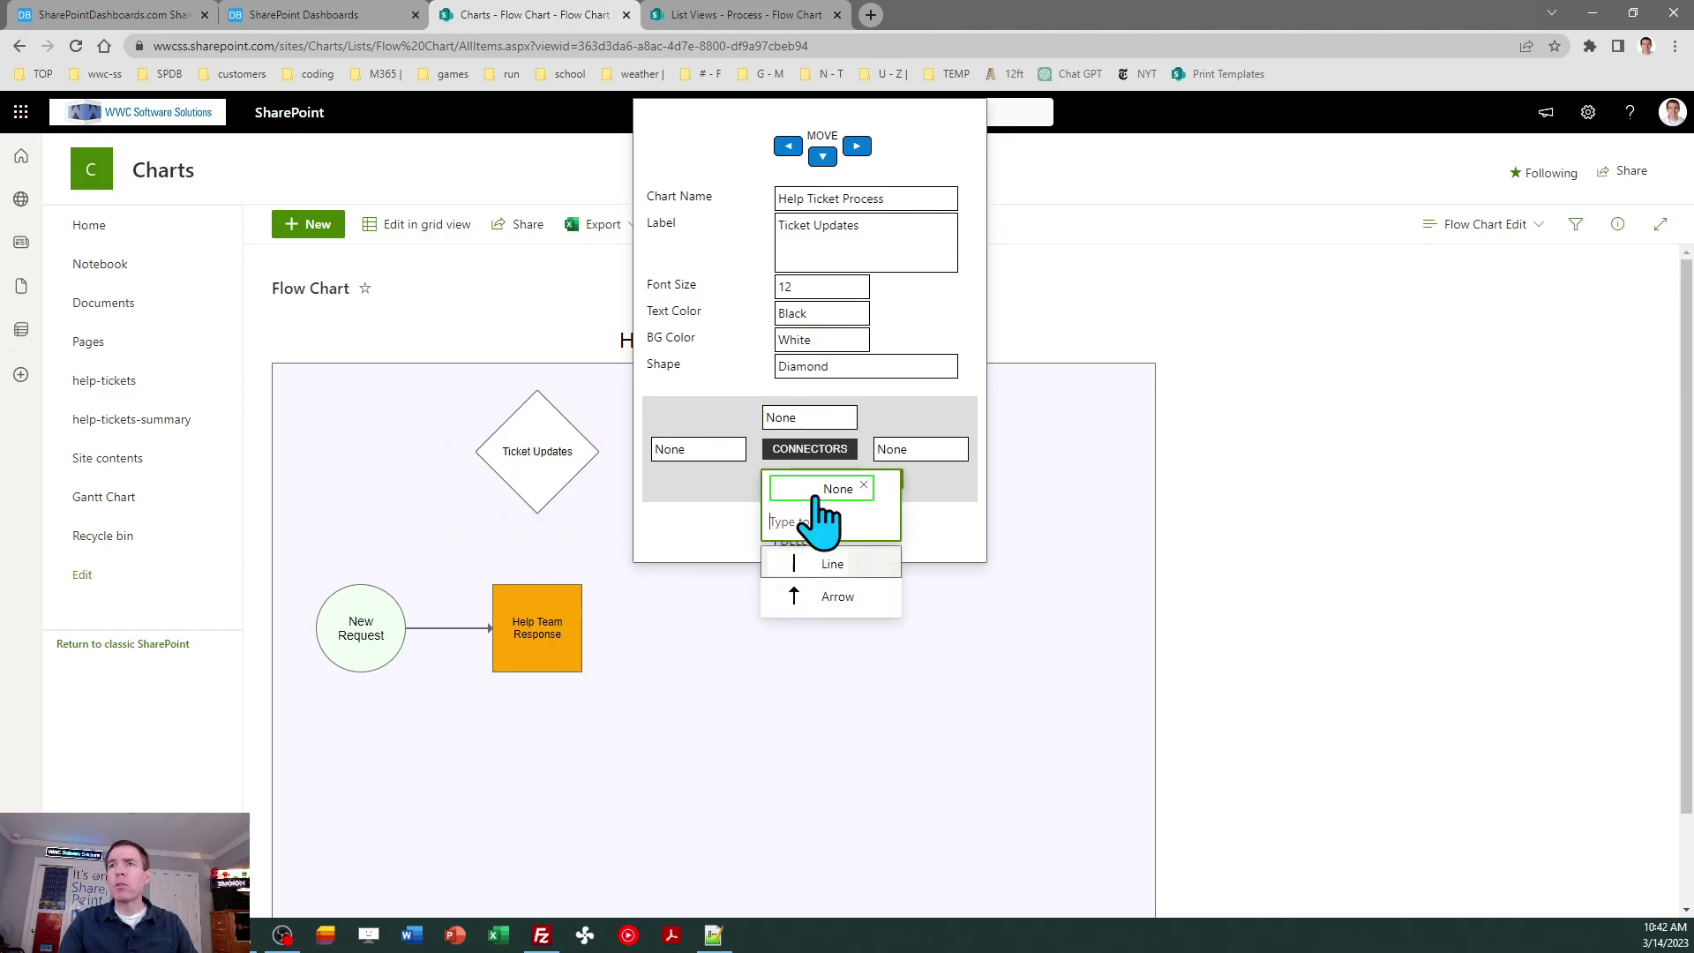
pyautogui.click(838, 598)
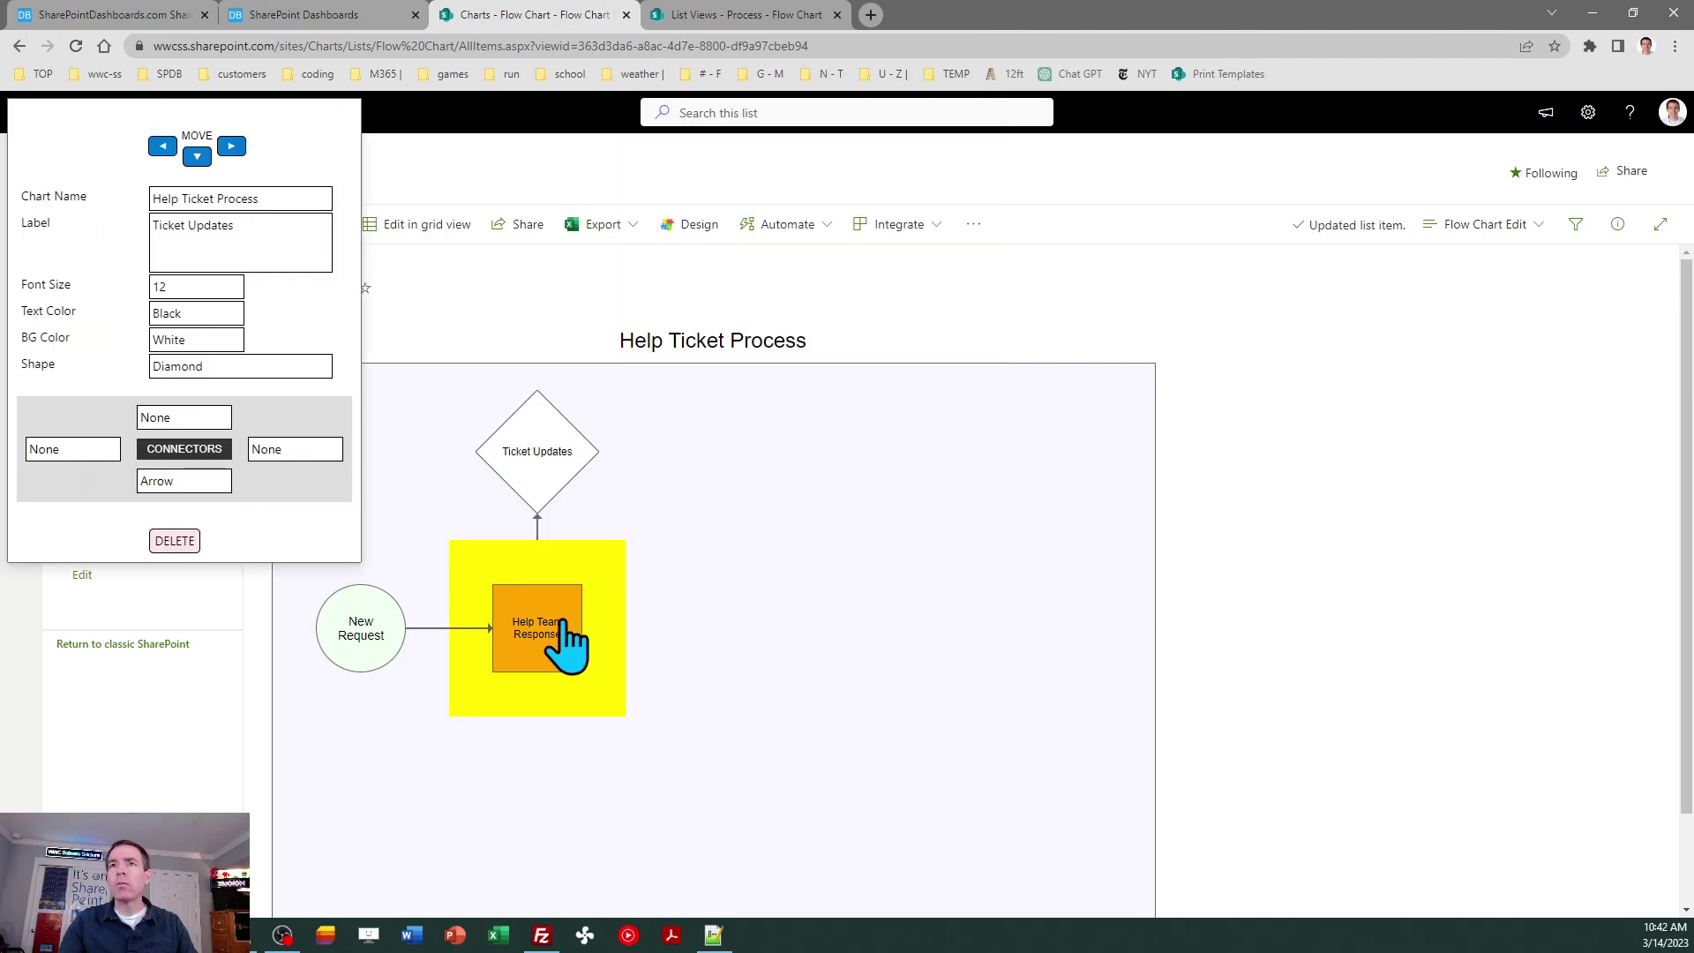
# - Give the Help Team Response square a Line connector on its top edge
pyautogui.click(561, 637)
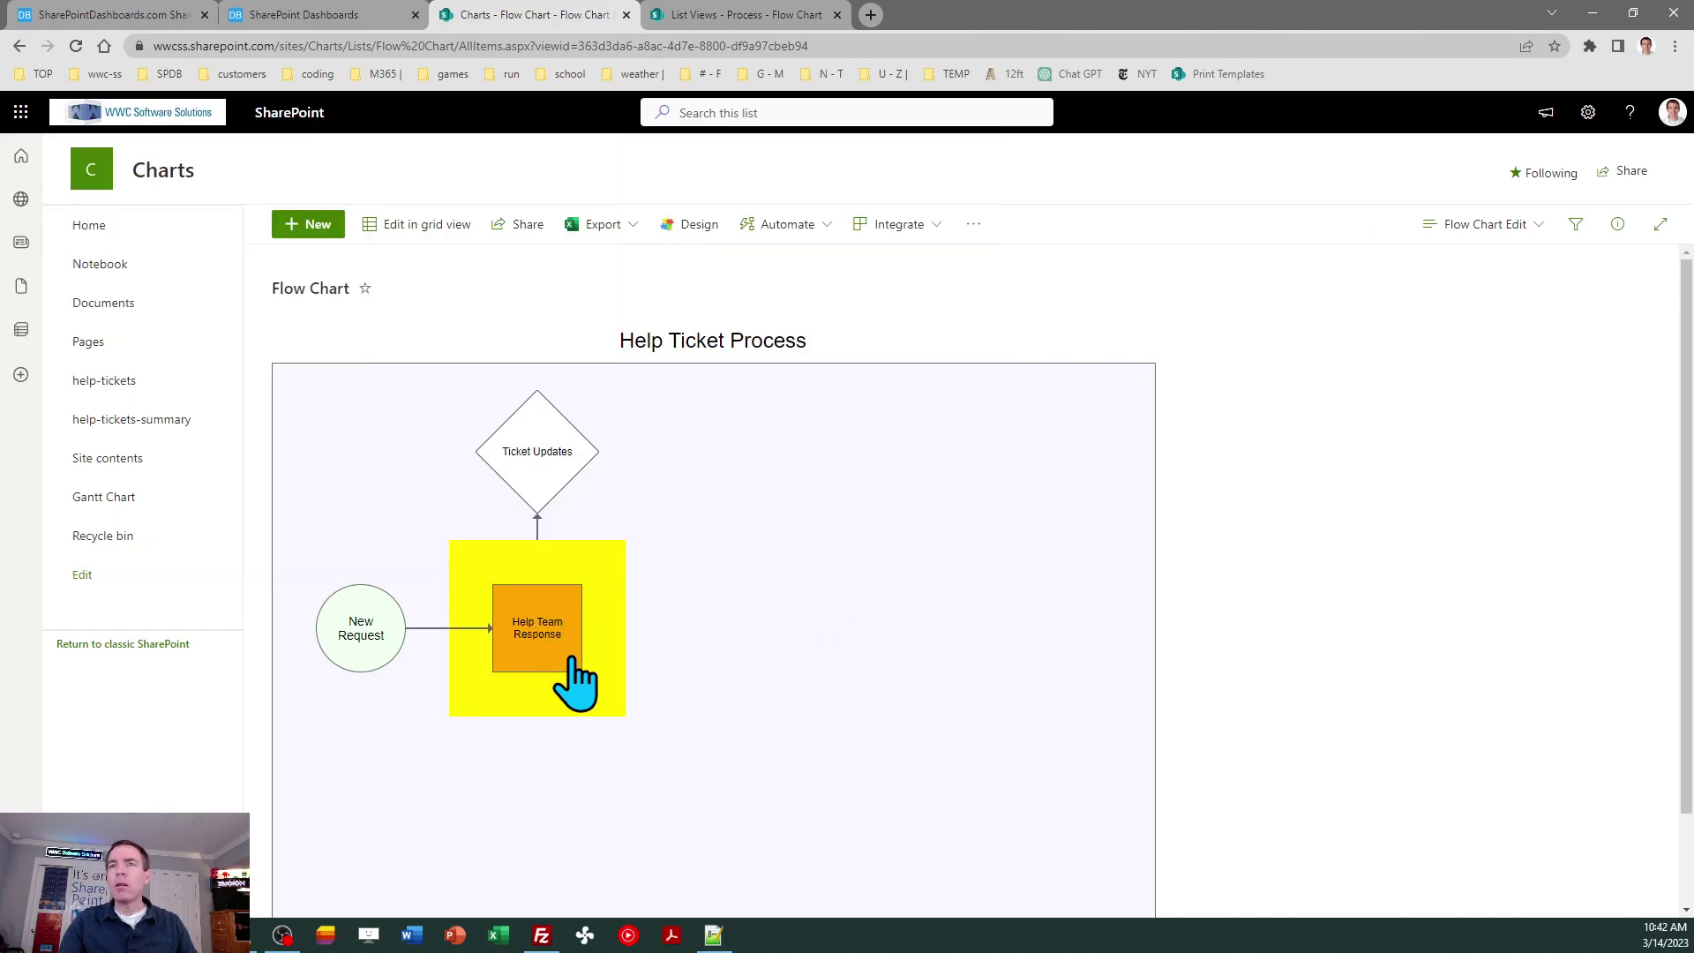
pyautogui.click(588, 711)
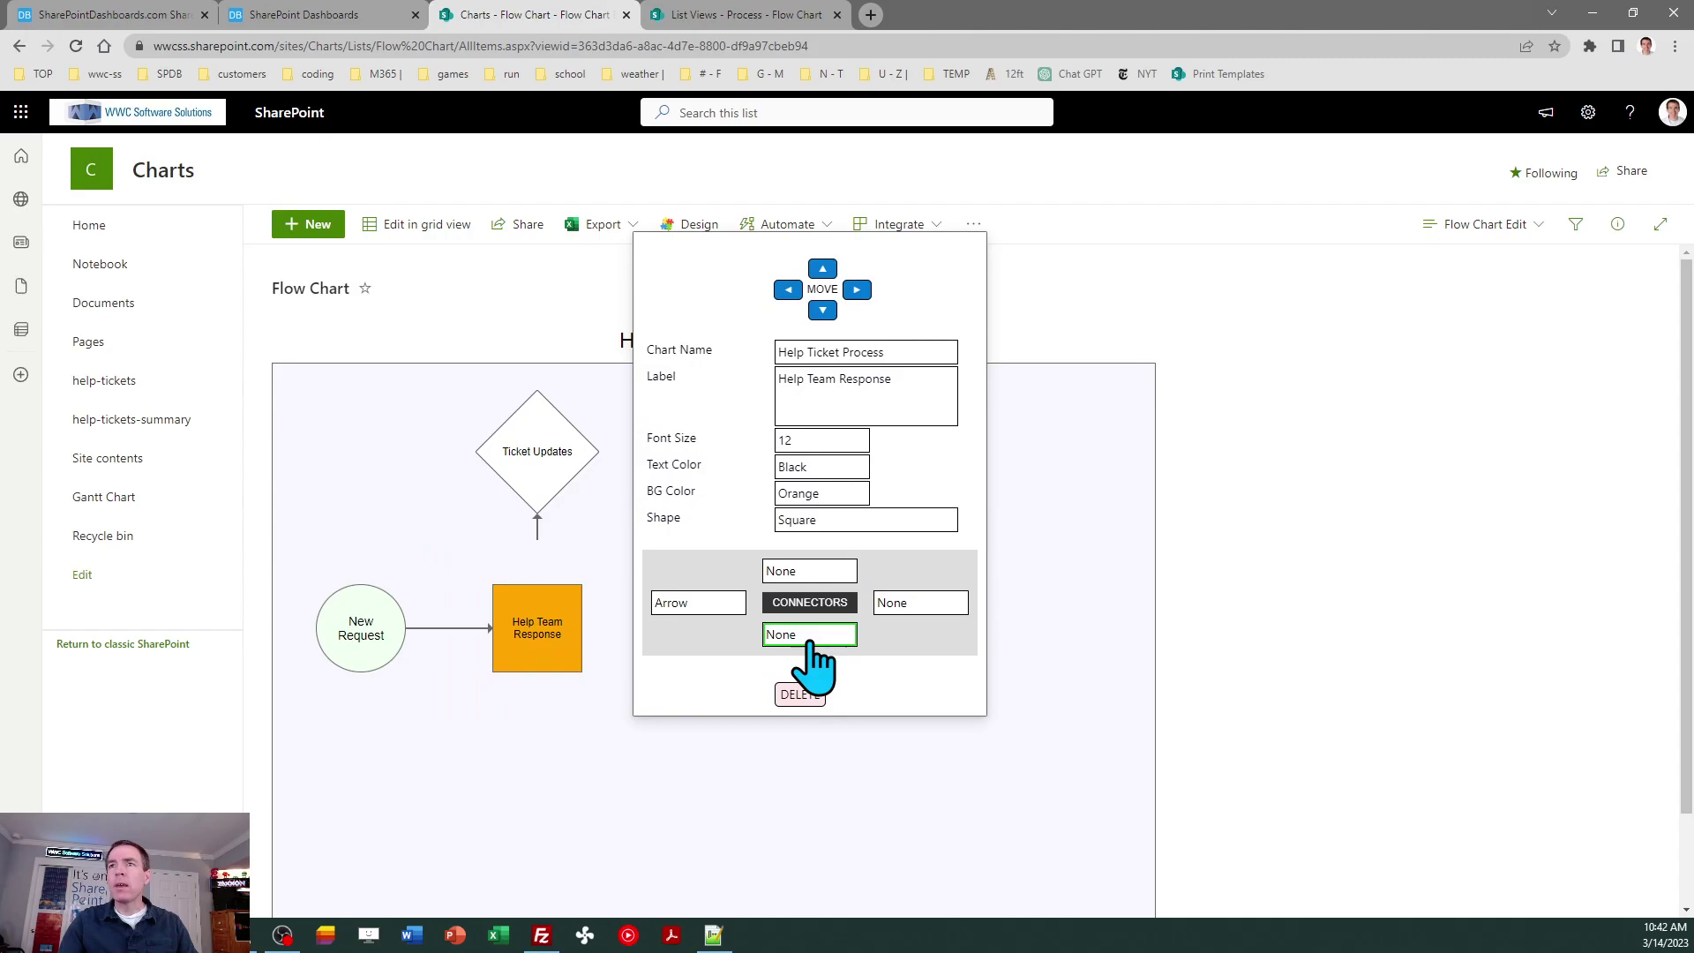
pyautogui.click(835, 578)
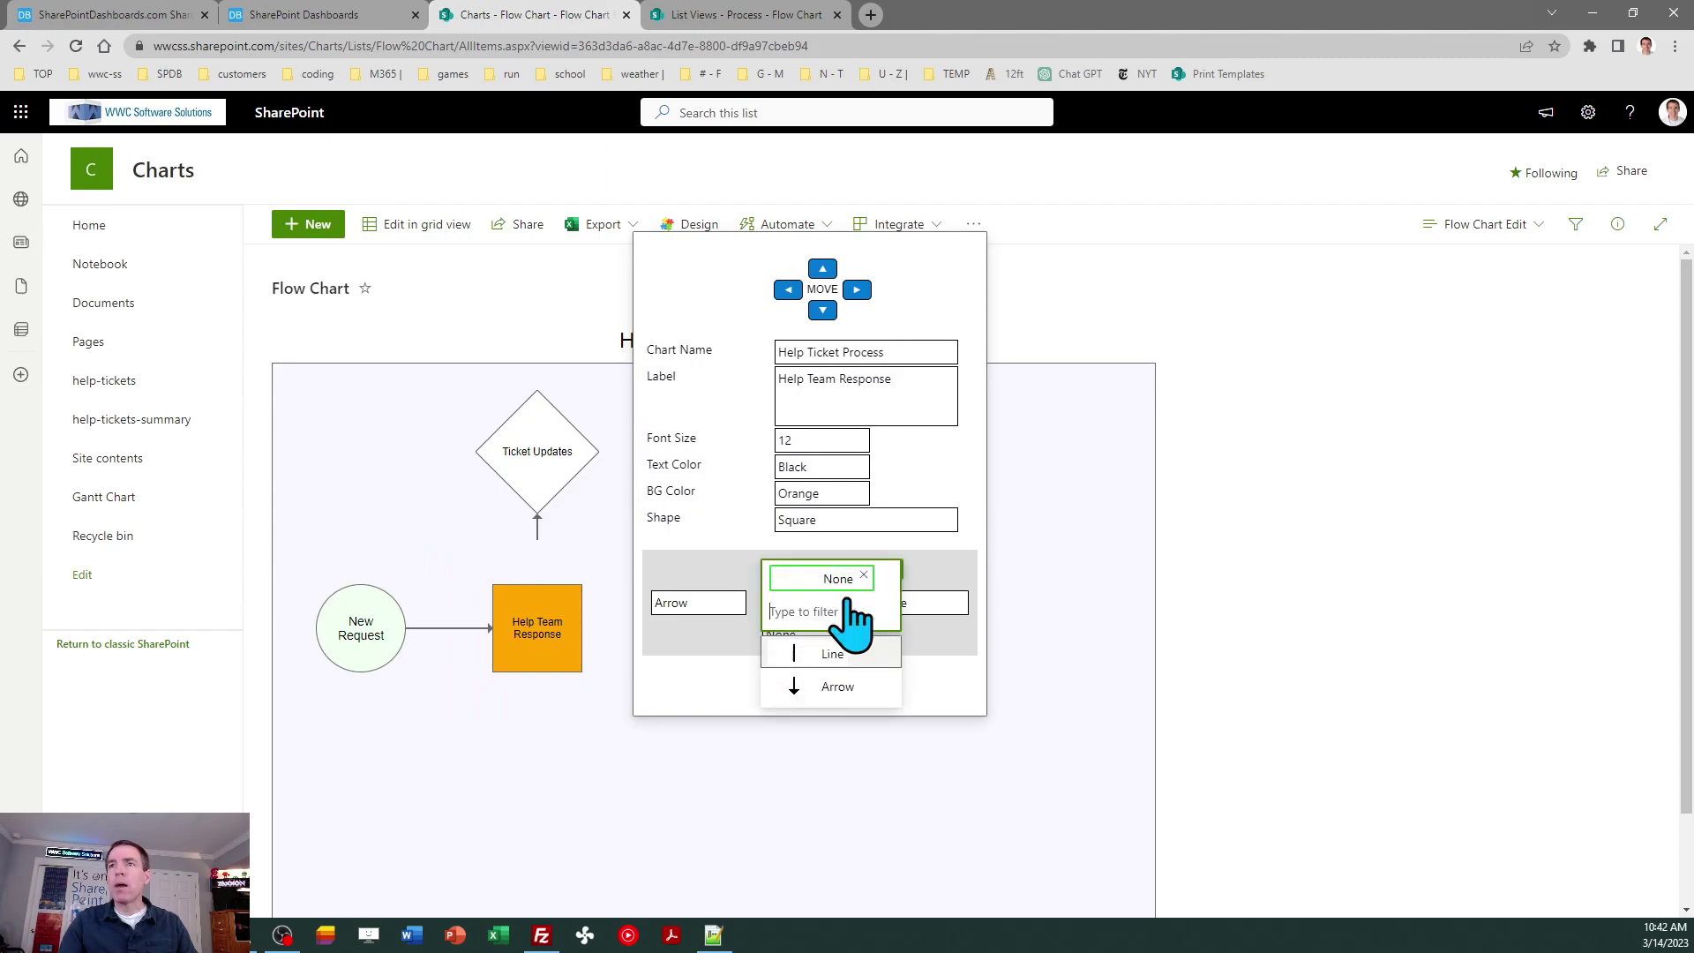
pyautogui.click(834, 653)
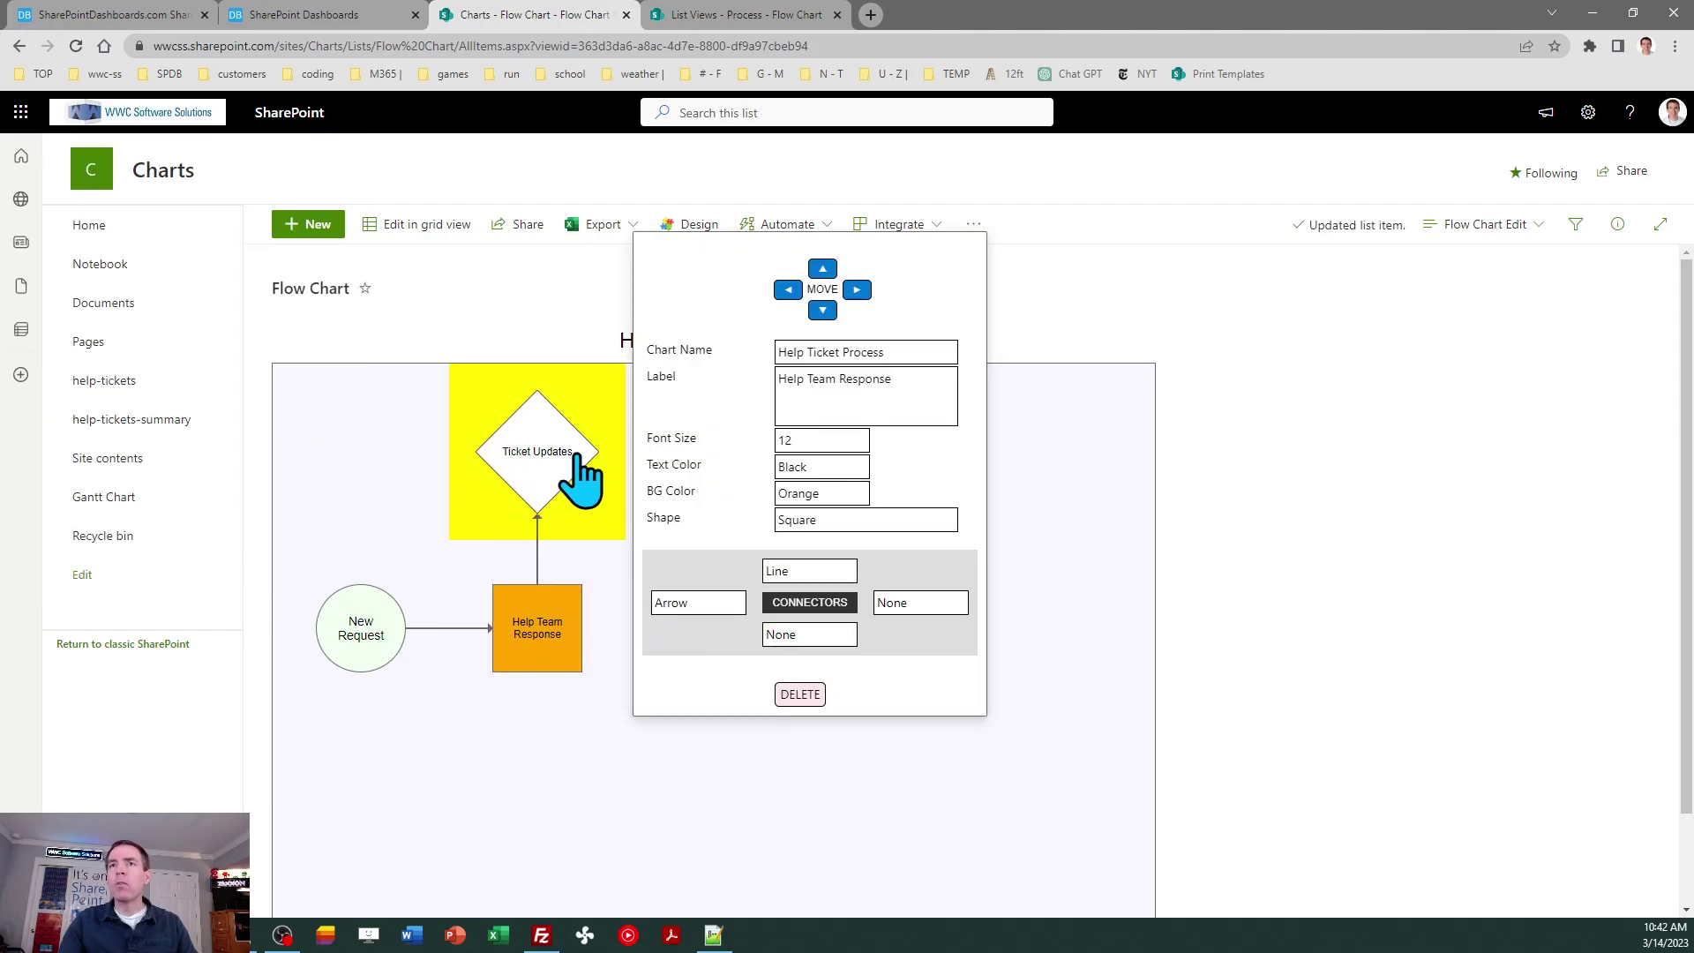
pyautogui.click(601, 543)
pyautogui.click(590, 533)
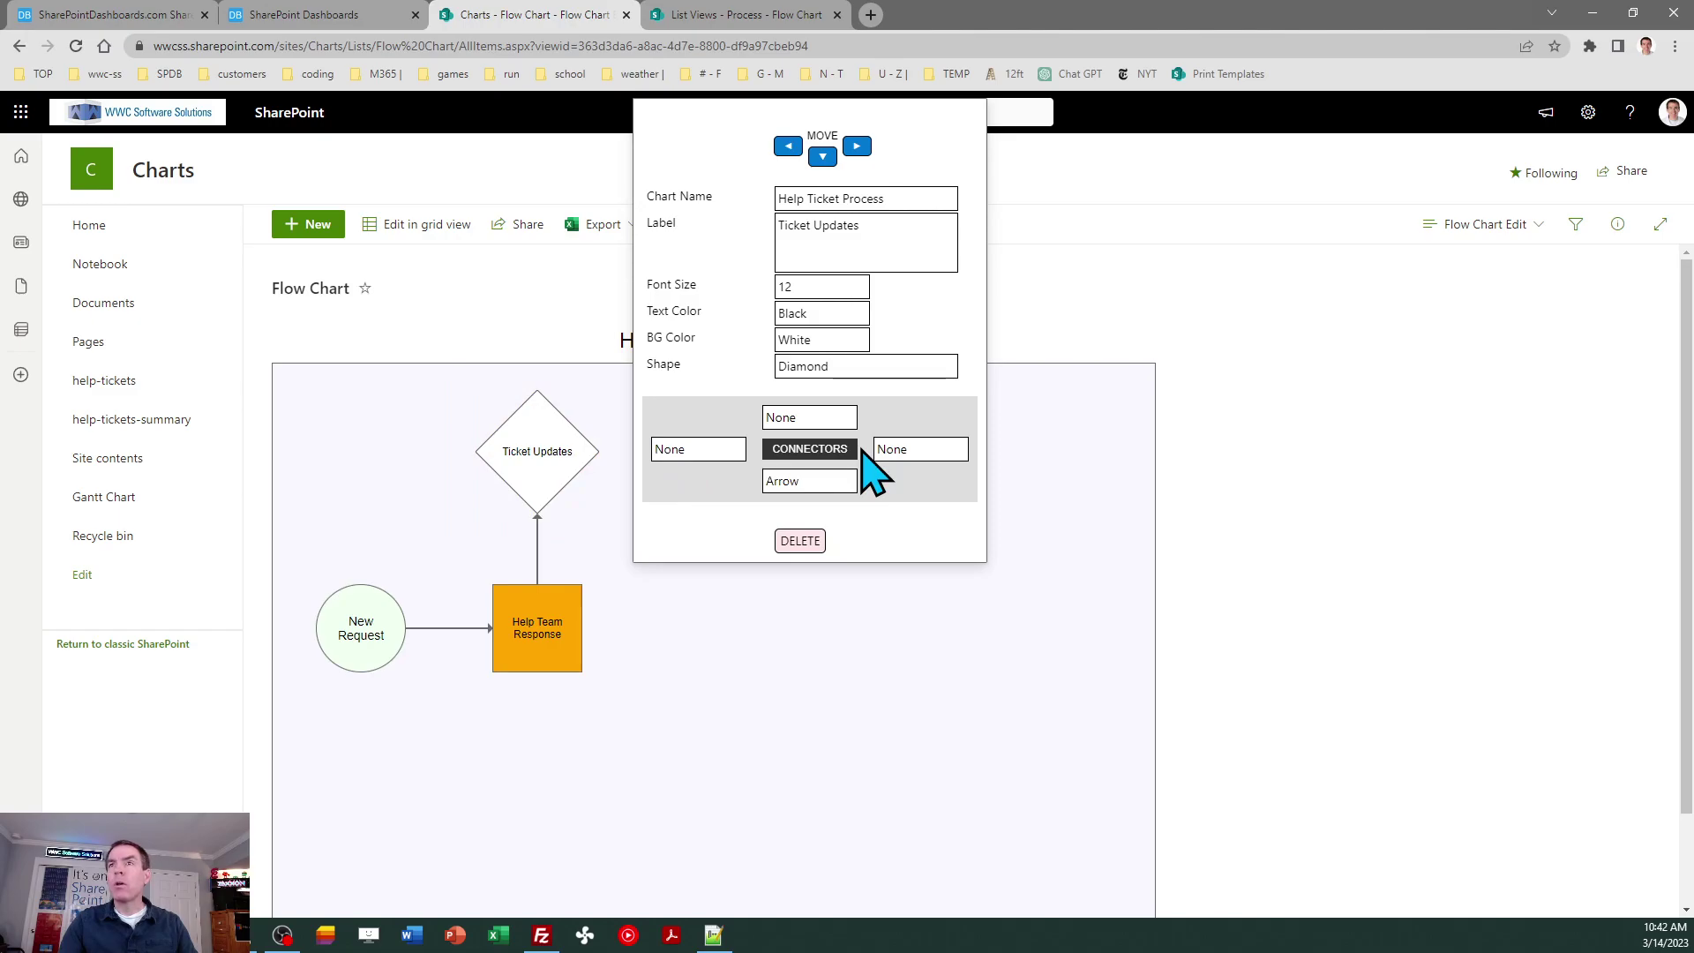
# - Set the diamond's BG Color to CornflowerBlue, Font Size to 18 and Text Color to White
pyautogui.click(847, 347)
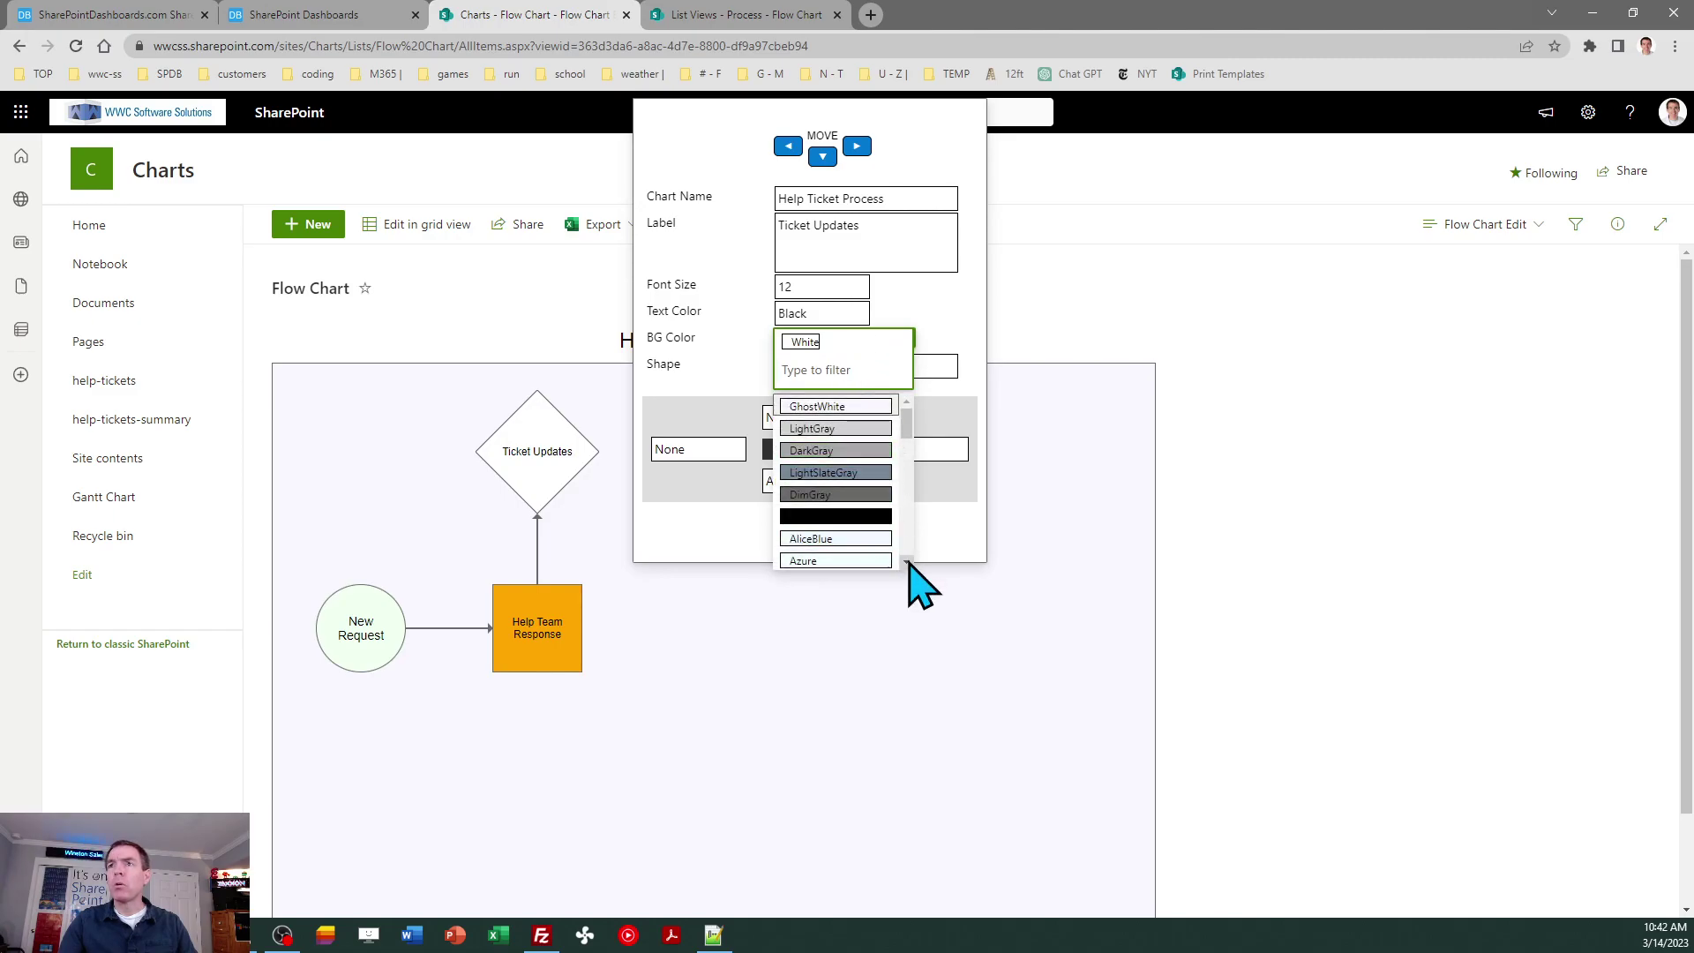
pyautogui.click(907, 563)
pyautogui.click(908, 563)
pyautogui.click(907, 563)
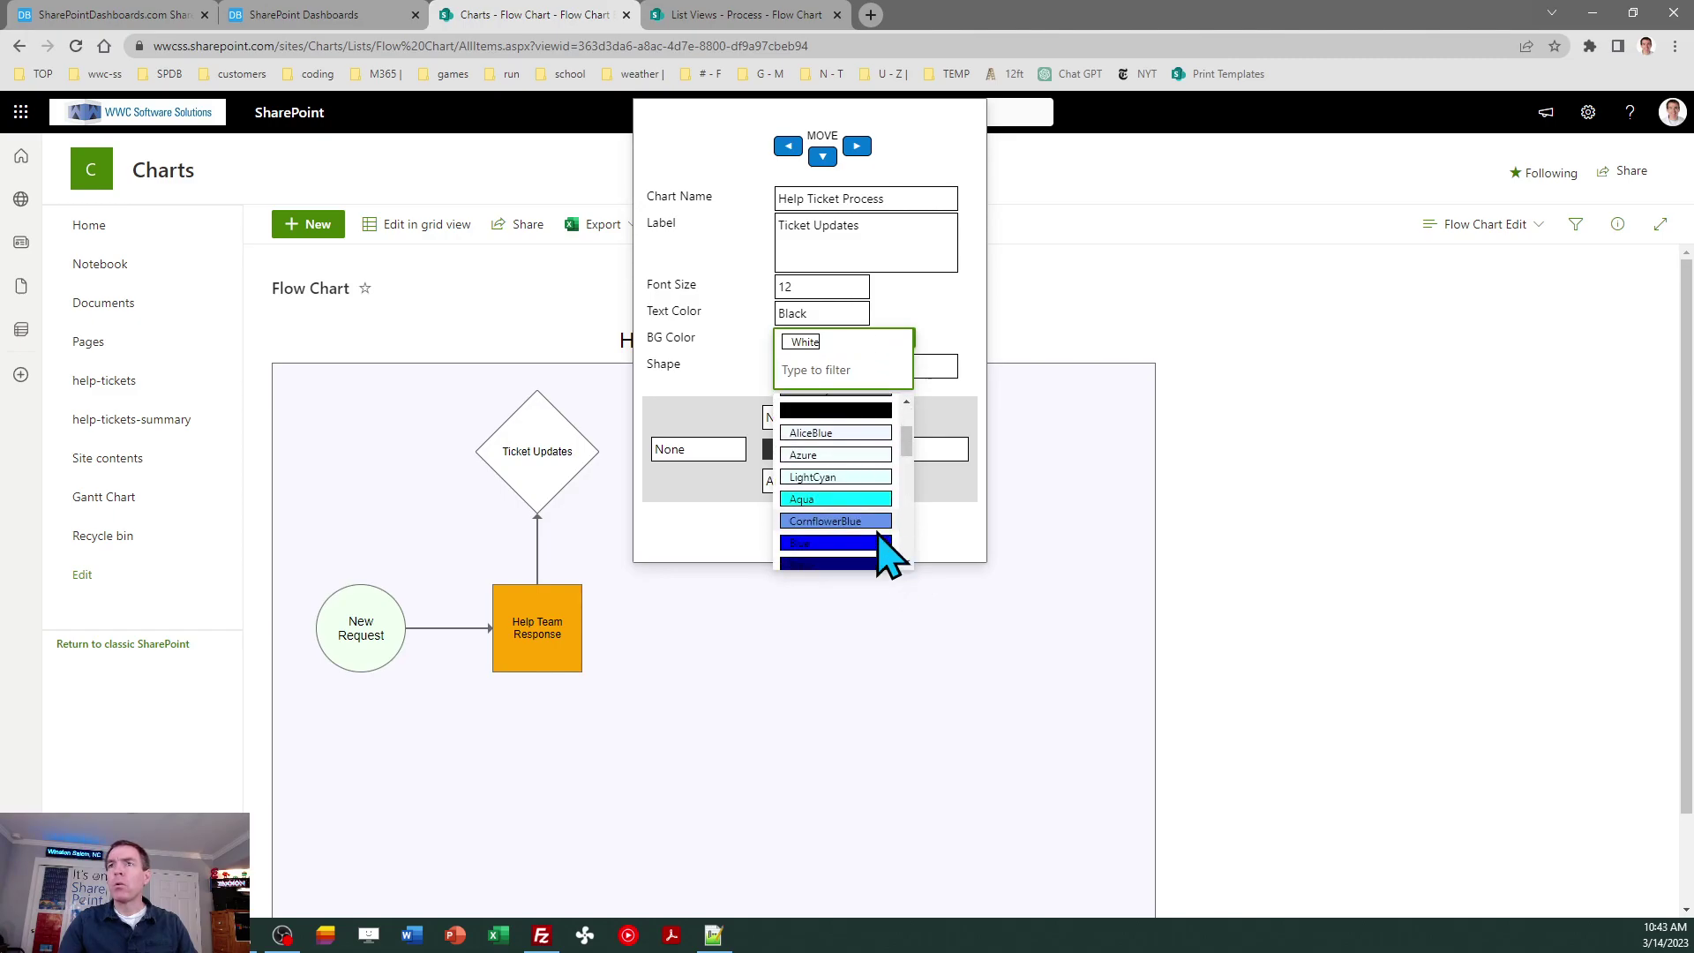
pyautogui.click(874, 520)
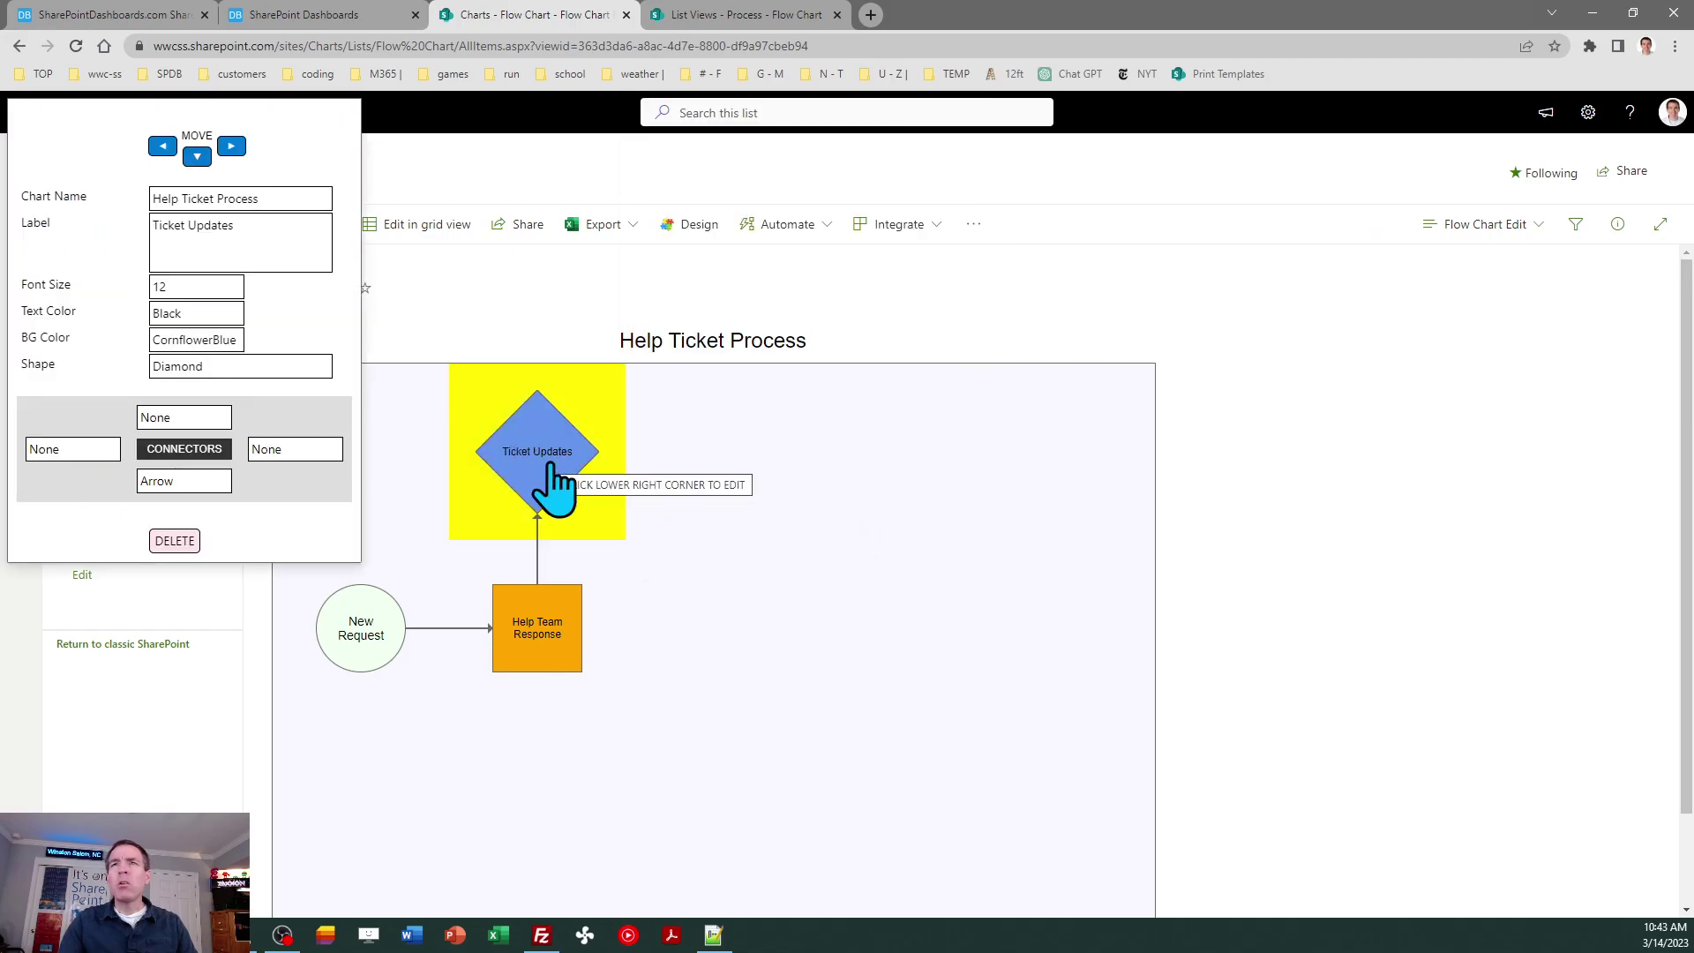
pyautogui.click(203, 287)
pyautogui.click(208, 450)
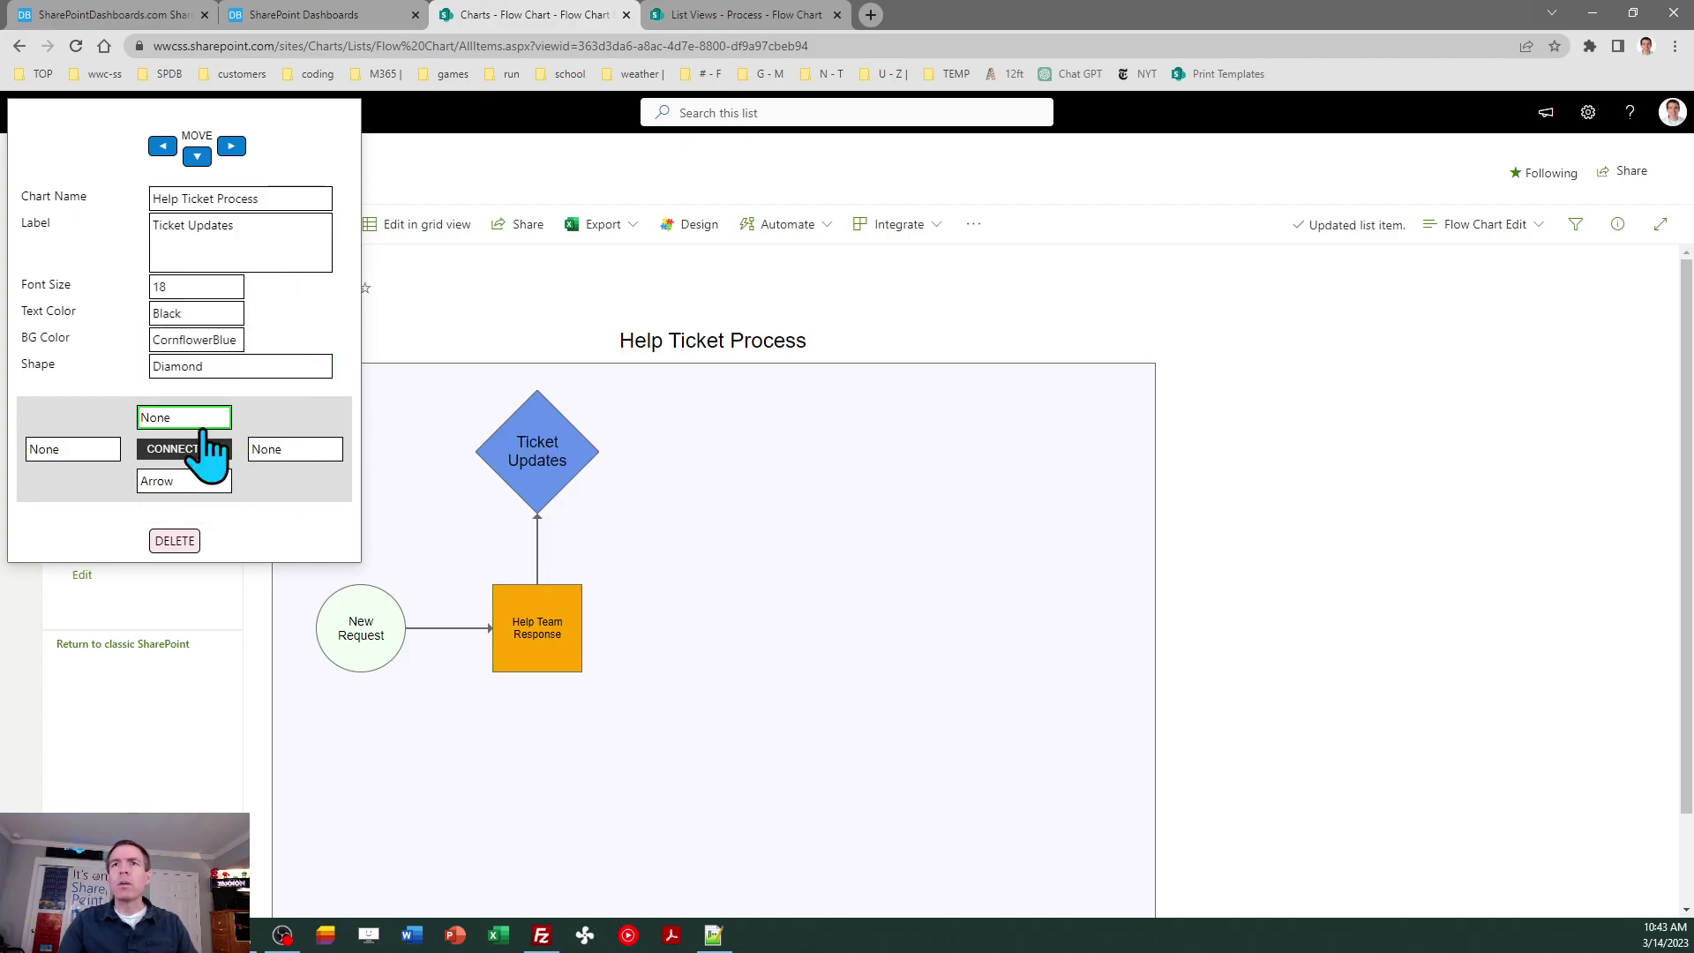
pyautogui.click(204, 313)
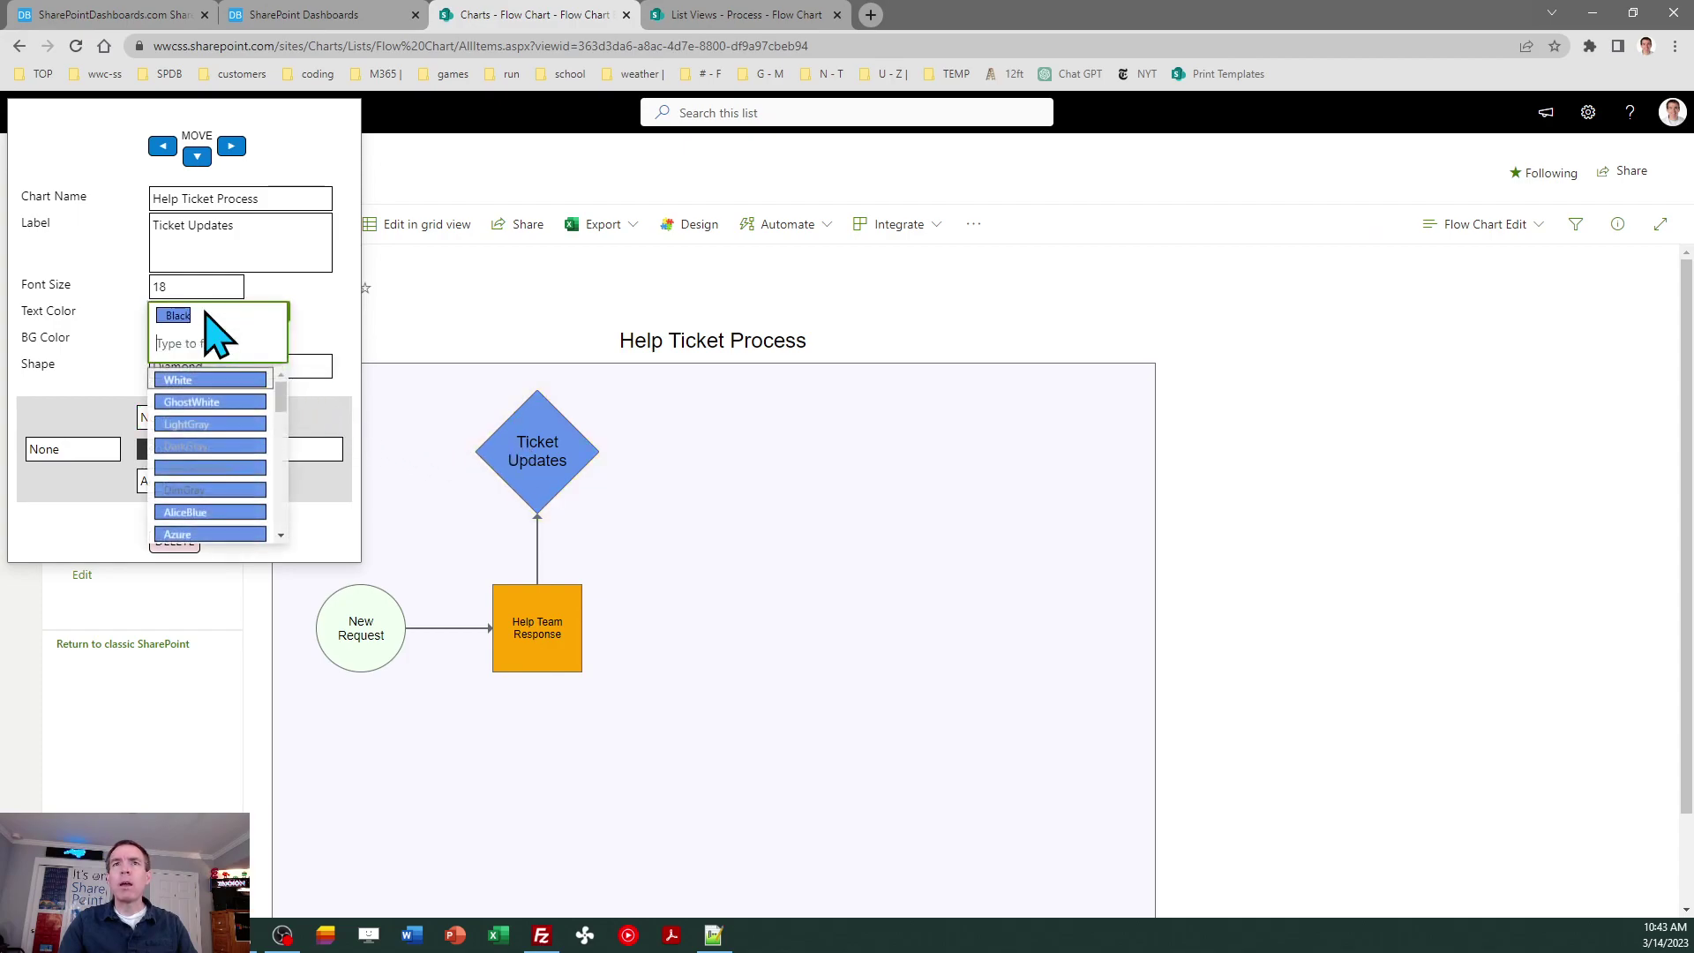
pyautogui.click(218, 381)
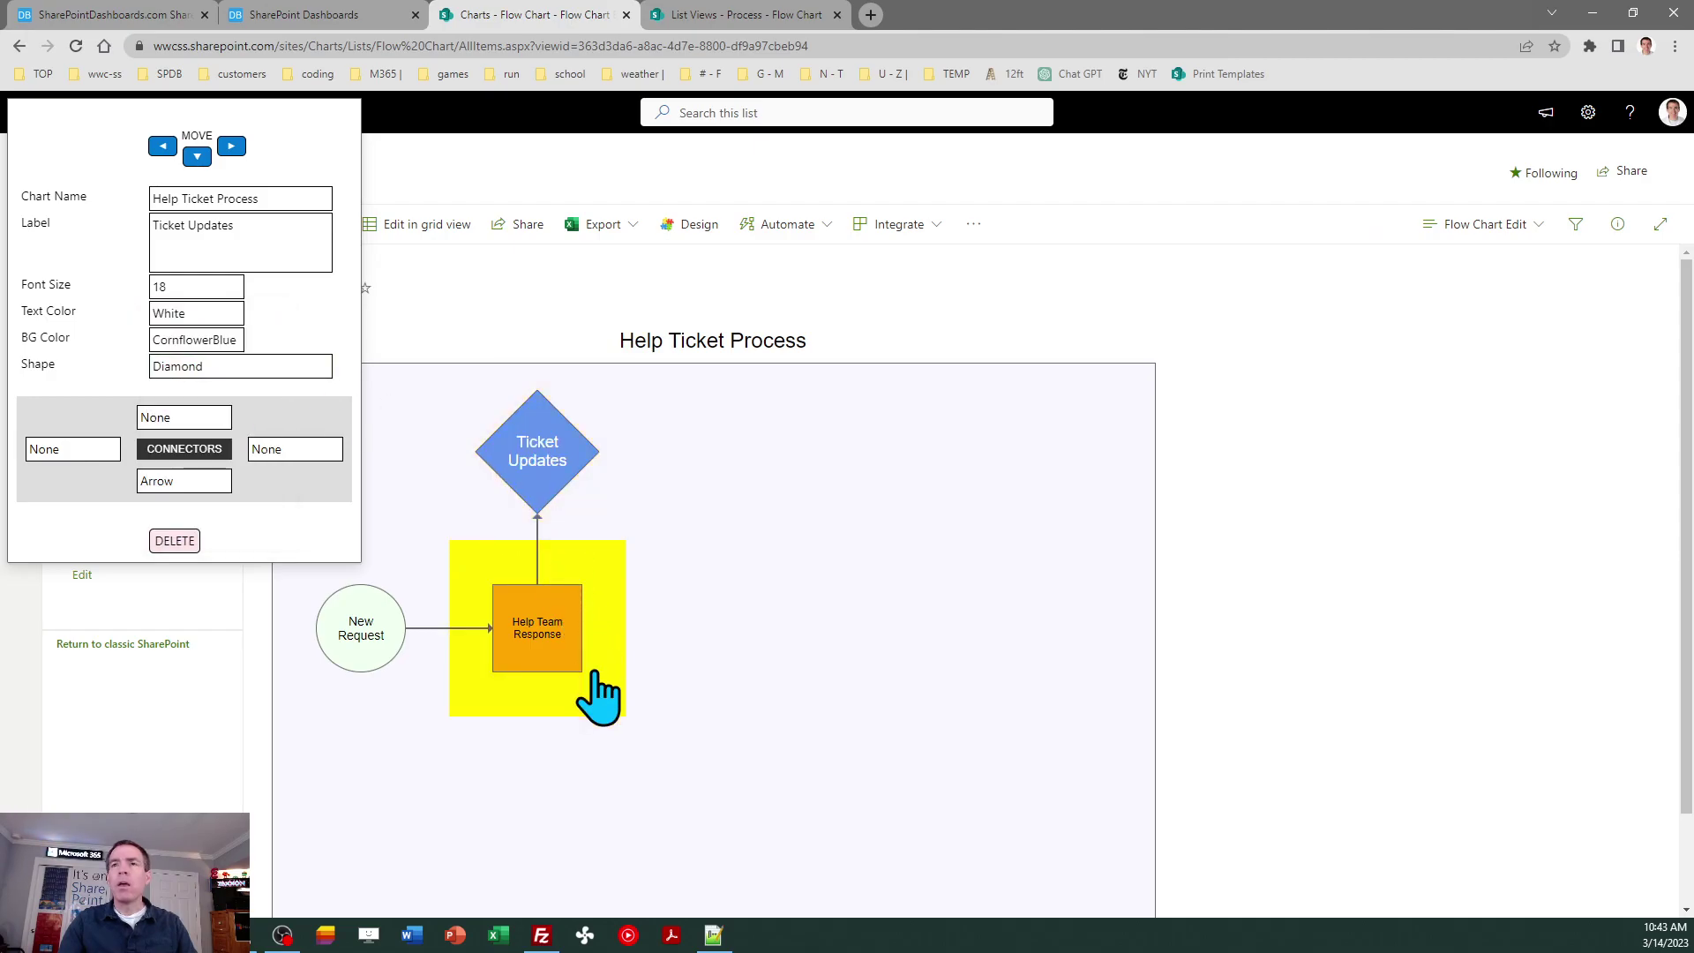
# - Set the Help Team Response square's label font size to 16
pyautogui.click(593, 675)
pyautogui.click(592, 692)
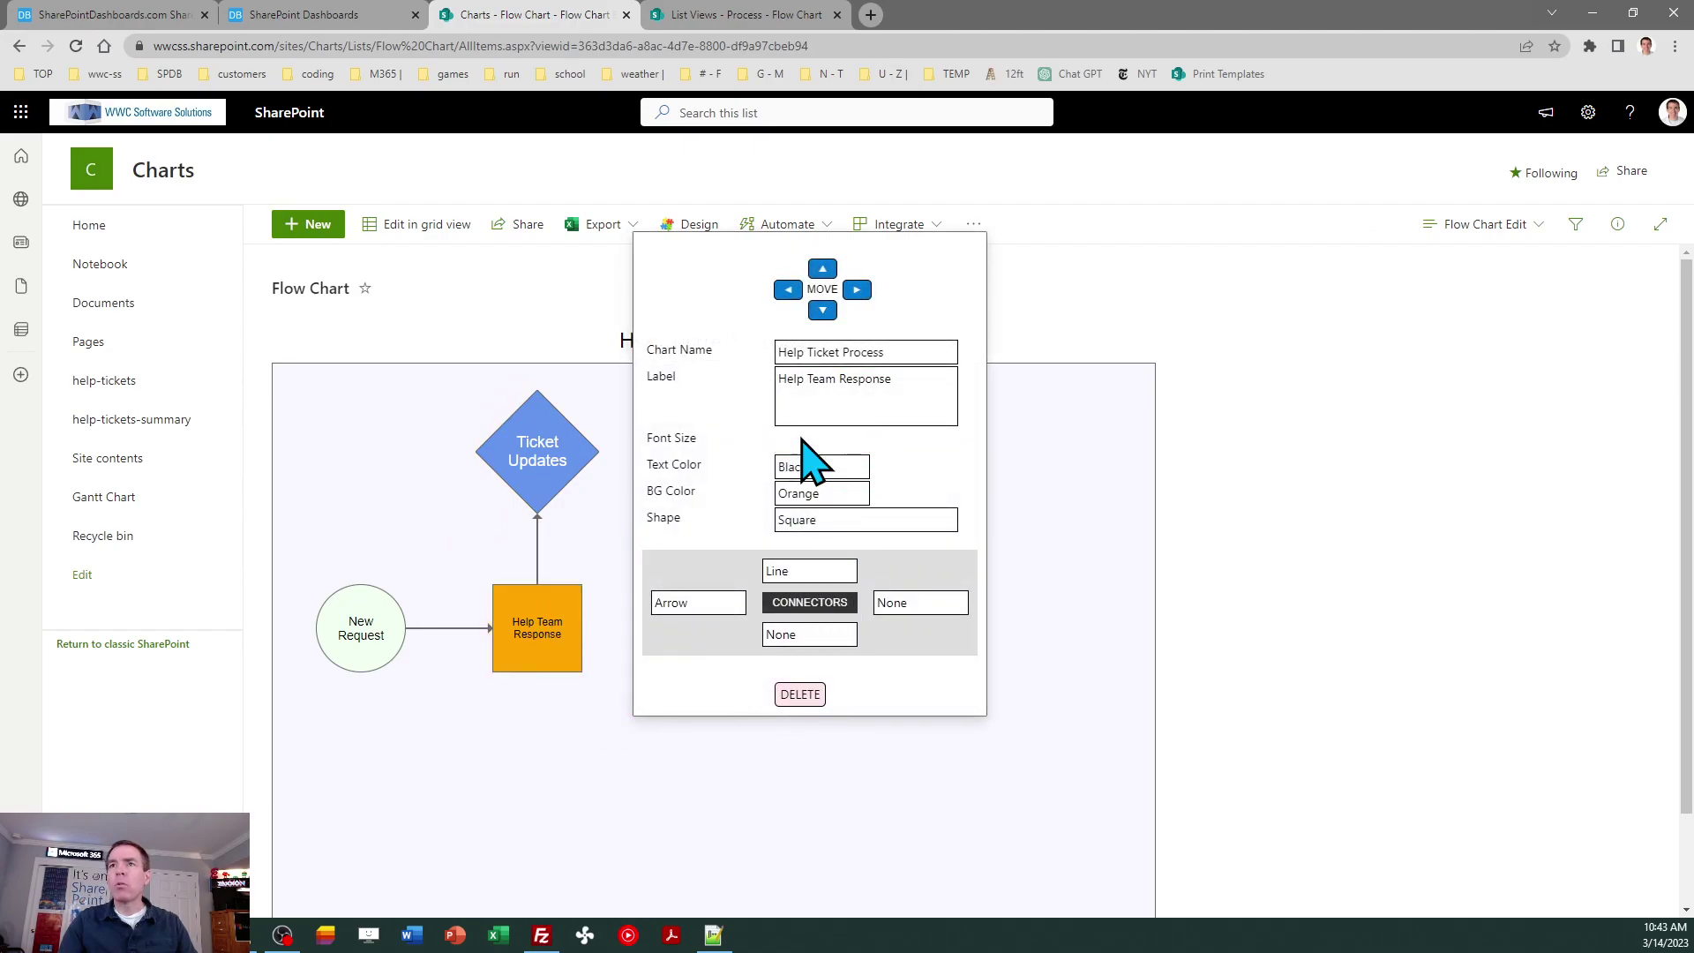
pyautogui.click(806, 446)
pyautogui.click(807, 565)
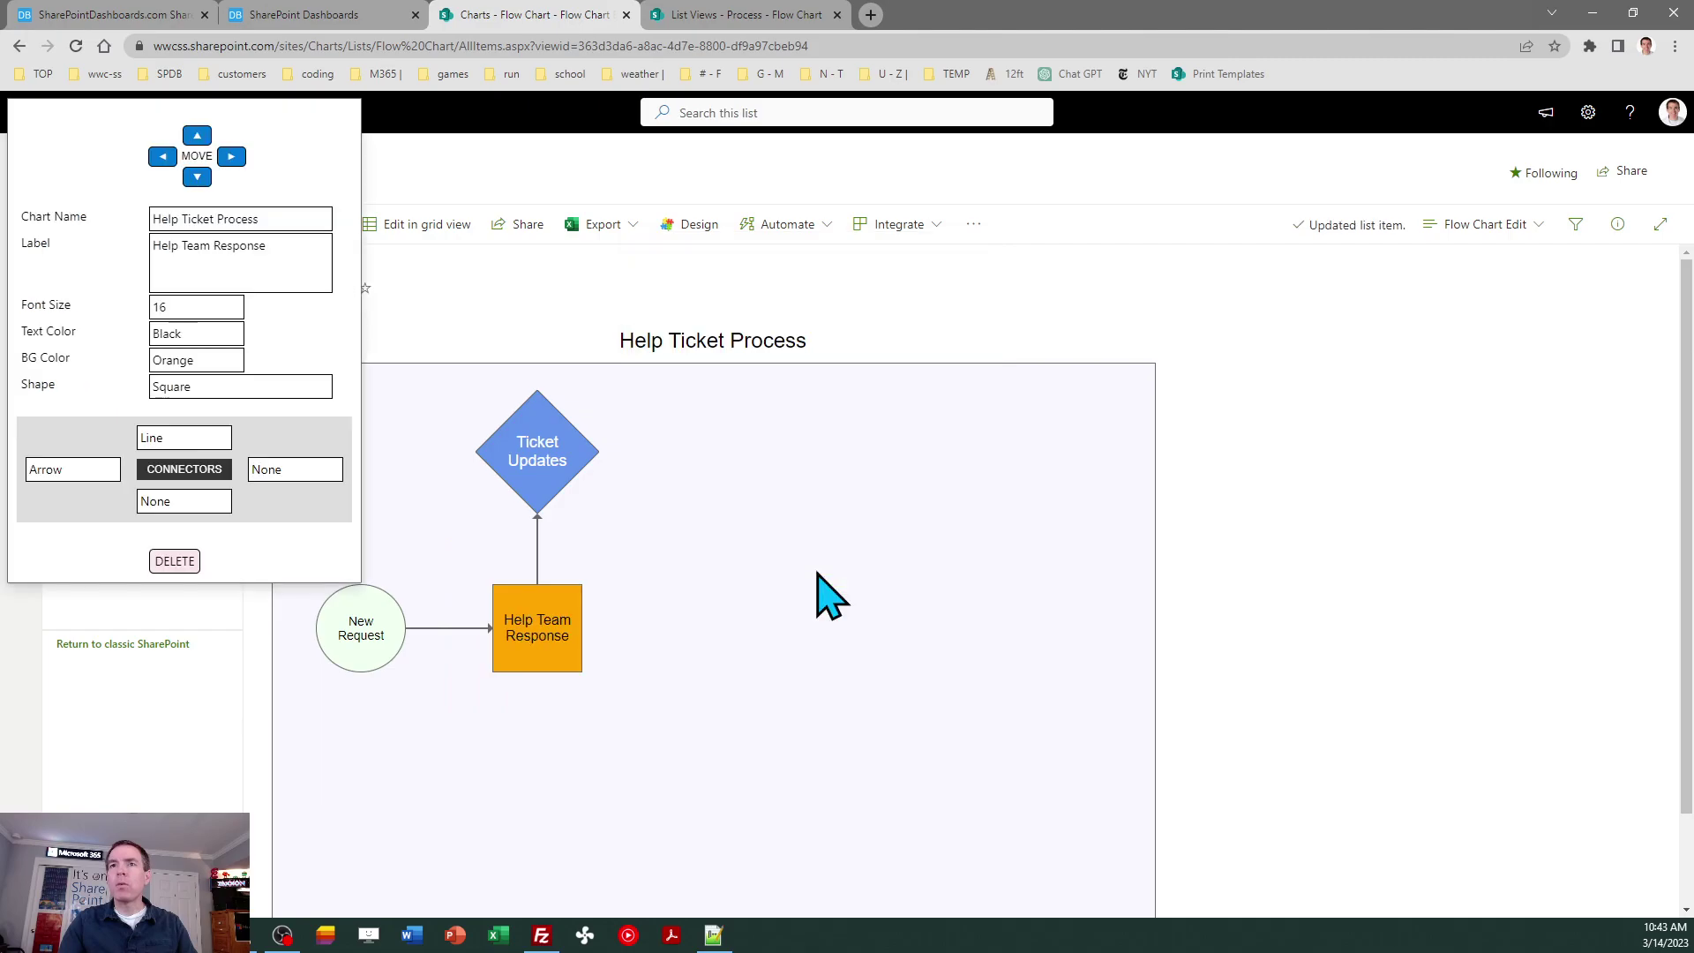
# - Set the New Request circle's label font size to 18
pyautogui.click(413, 710)
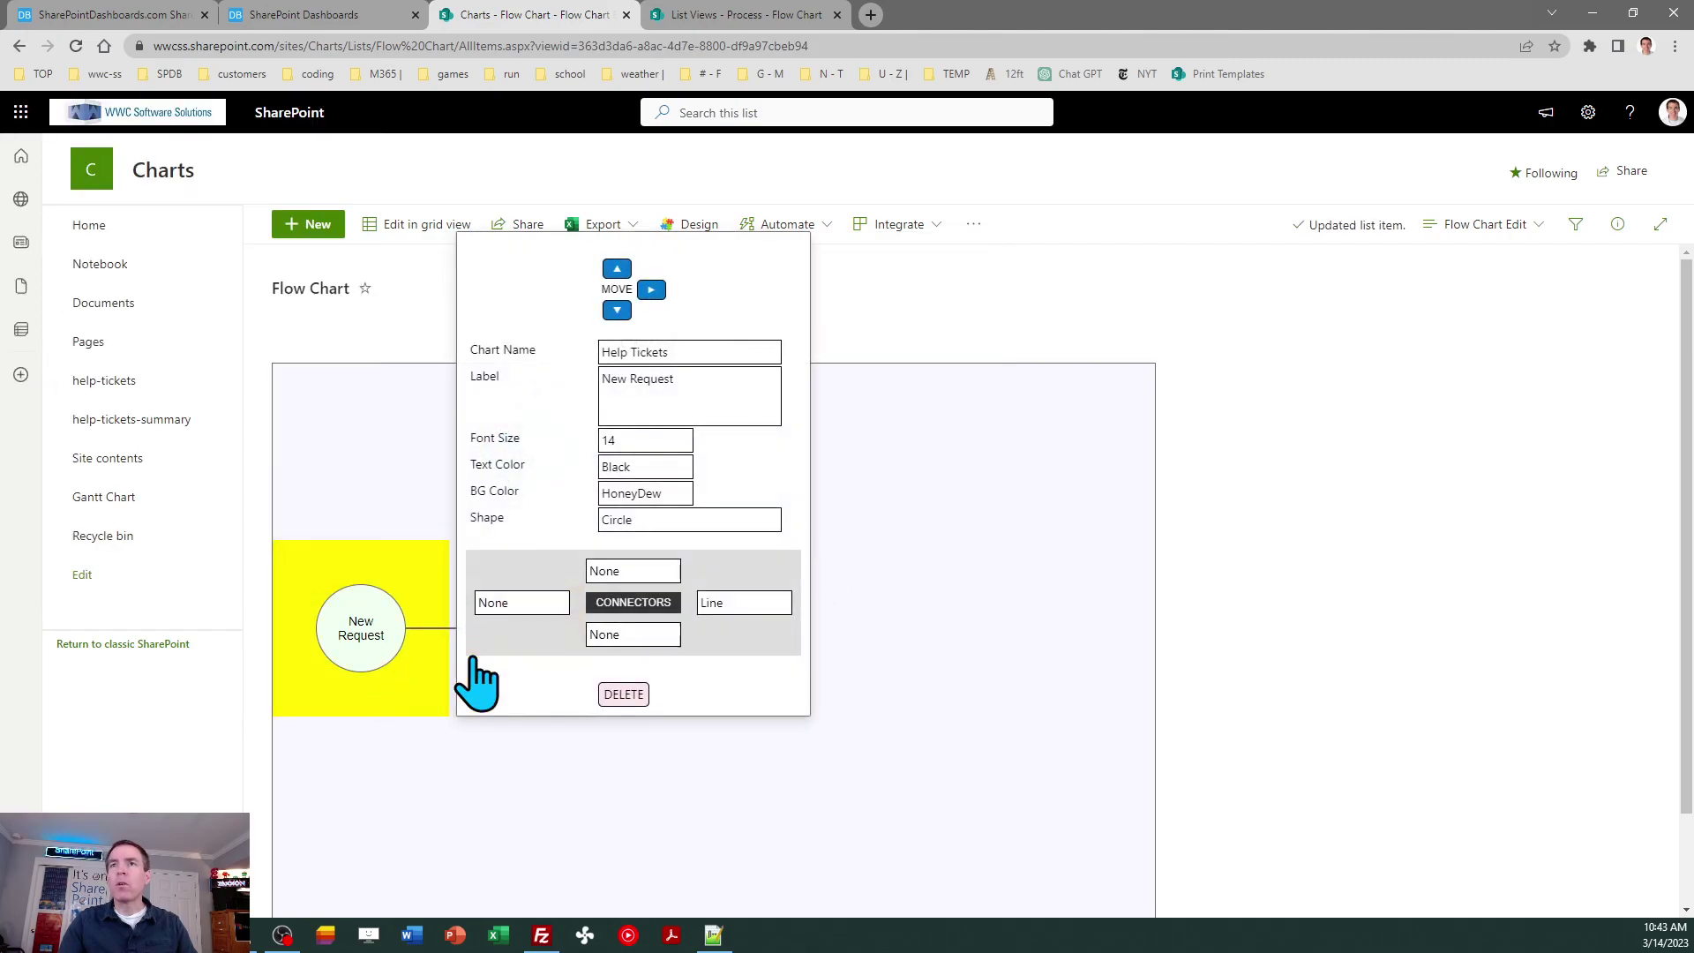
pyautogui.click(644, 441)
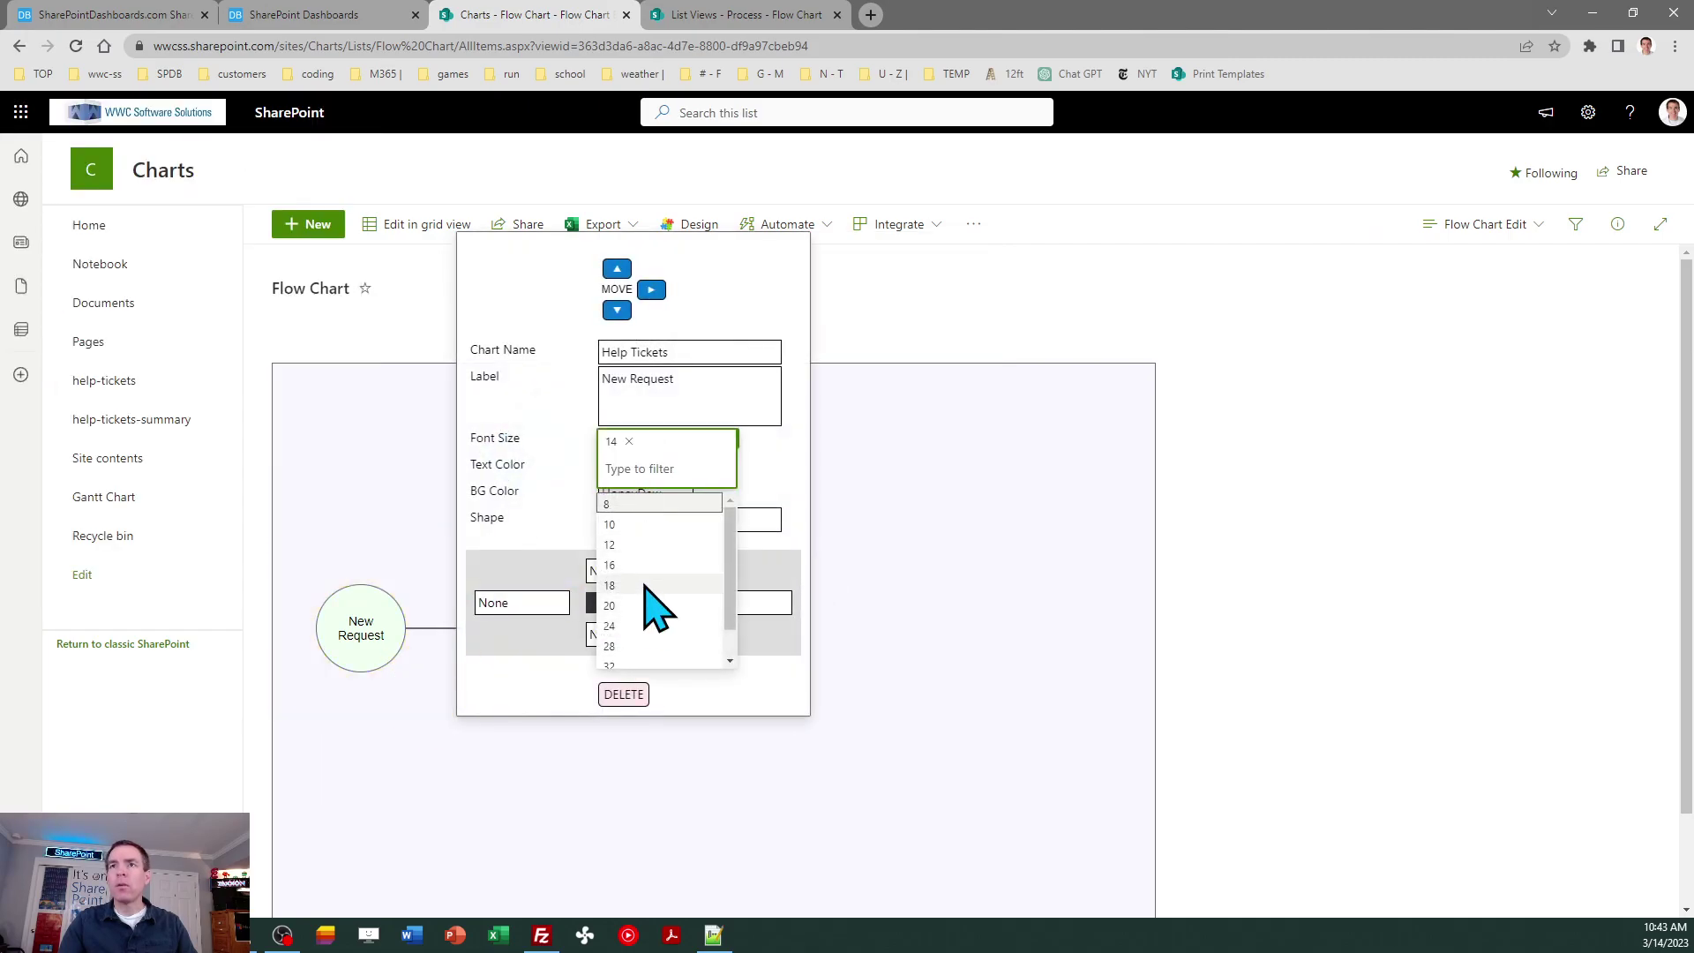
pyautogui.click(645, 585)
pyautogui.click(944, 588)
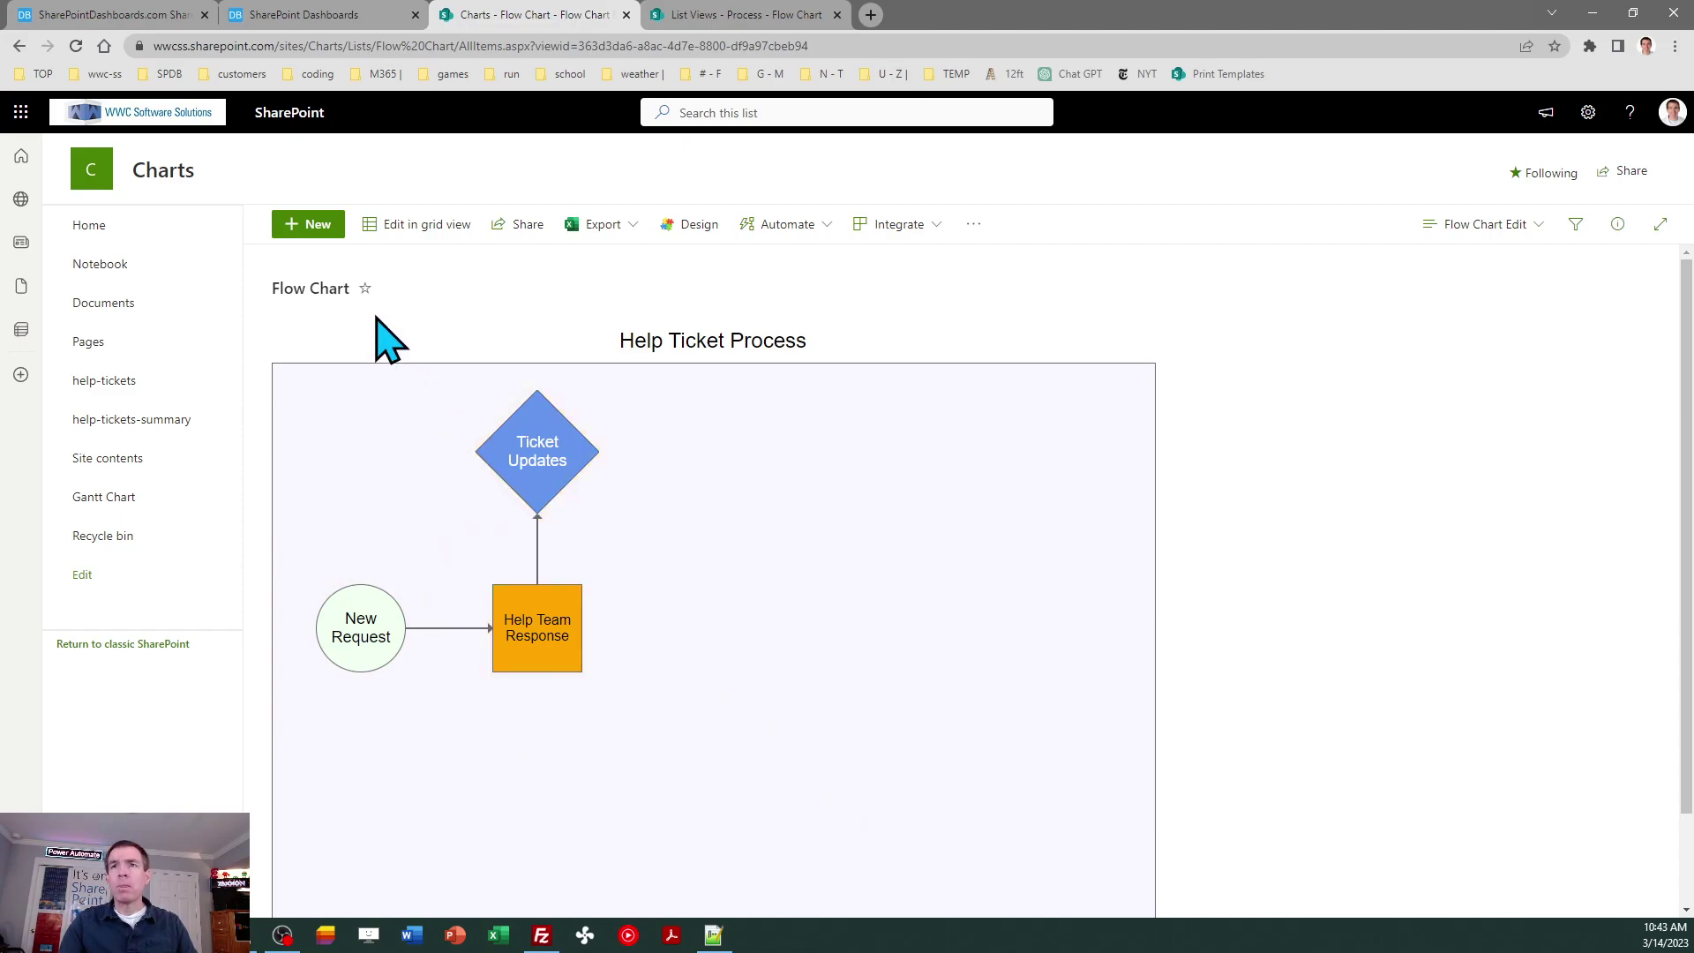
# - Save a new 'Help Ticket Process' item labelled User Feedback in column 3, black text
pyautogui.click(323, 235)
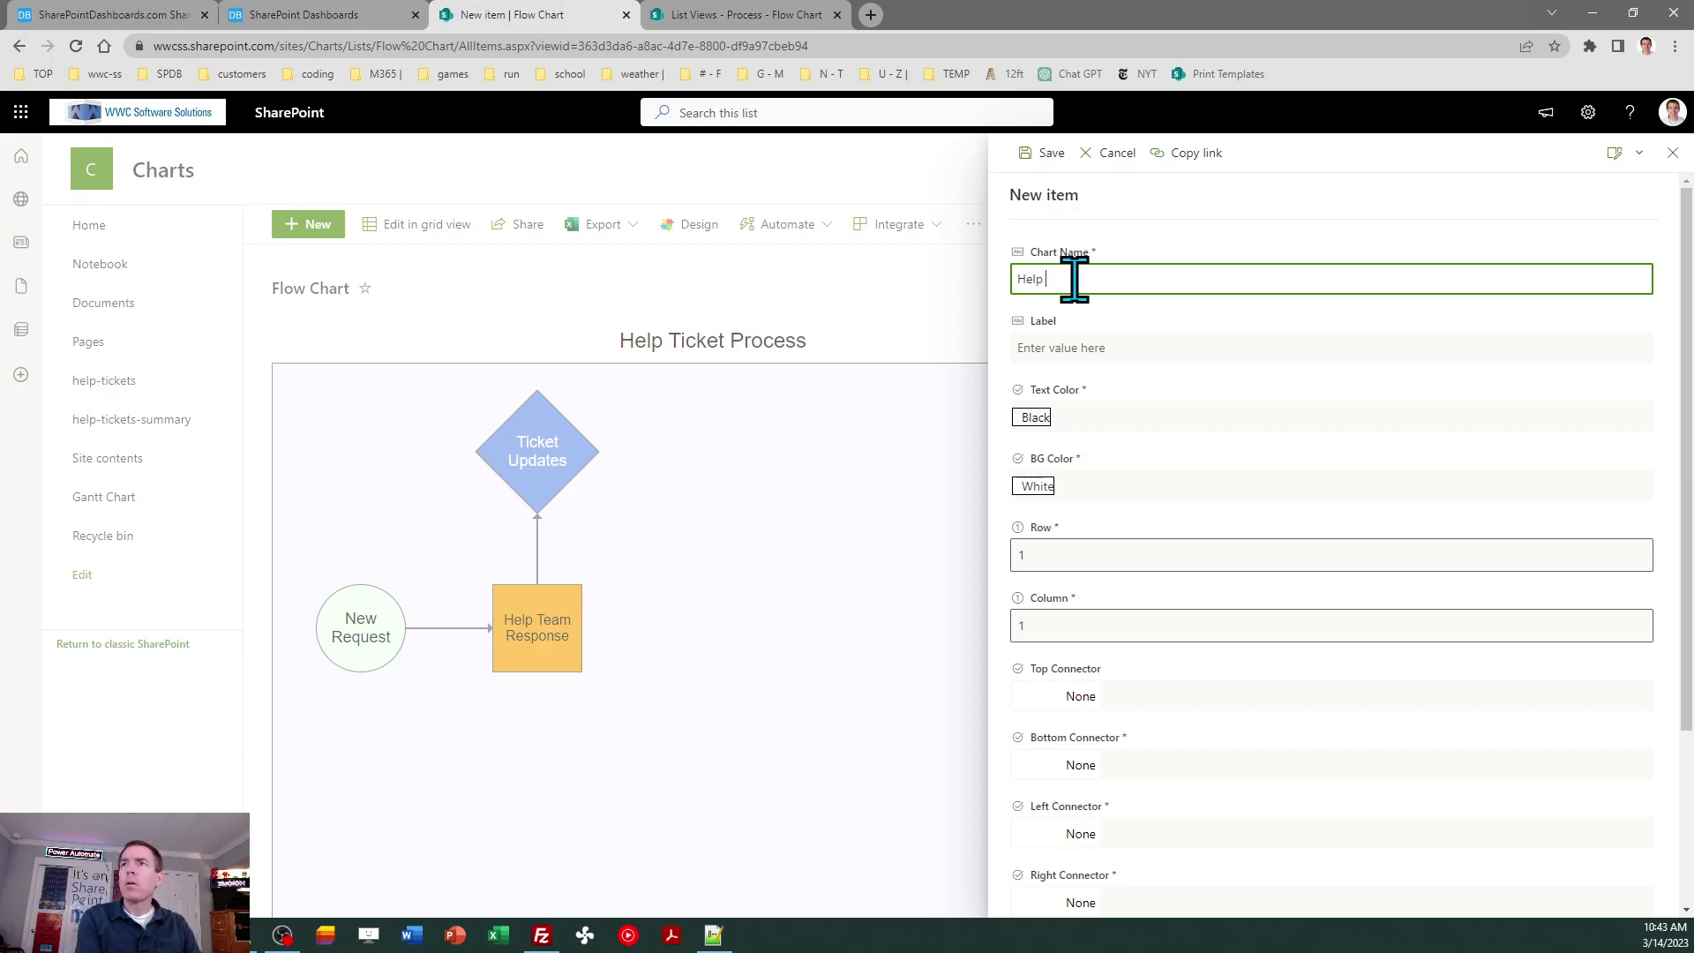
pyautogui.write('Help Ticket Process')
pyautogui.press('Tab')
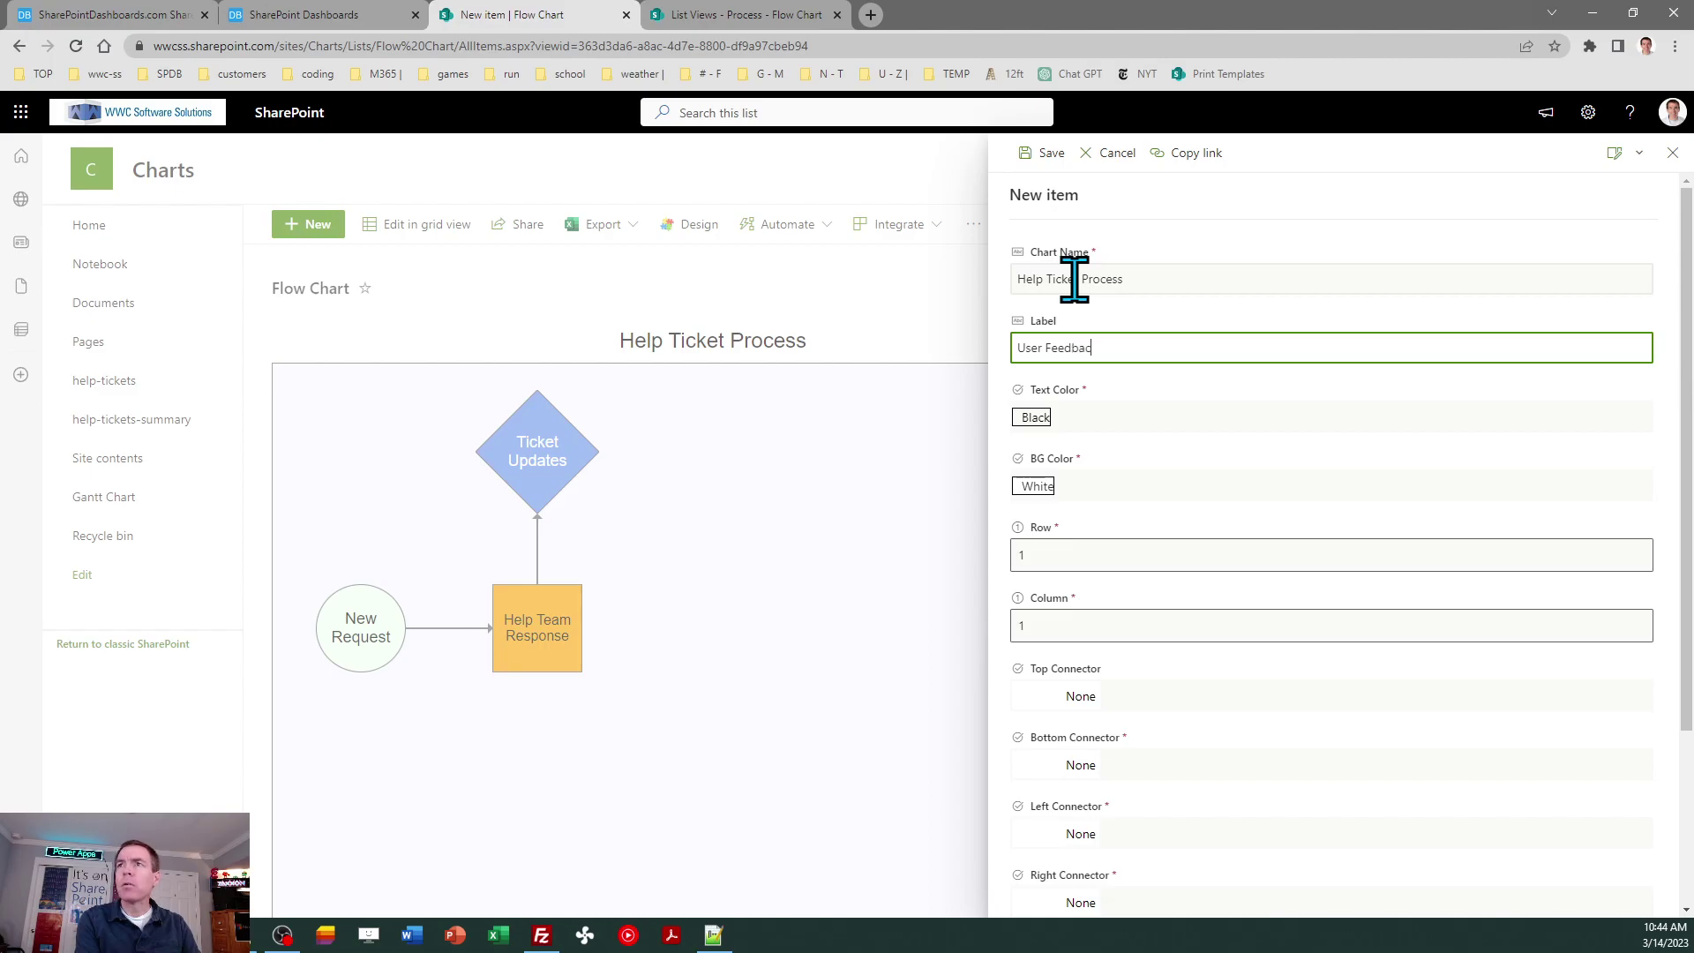
pyautogui.press('Tab')
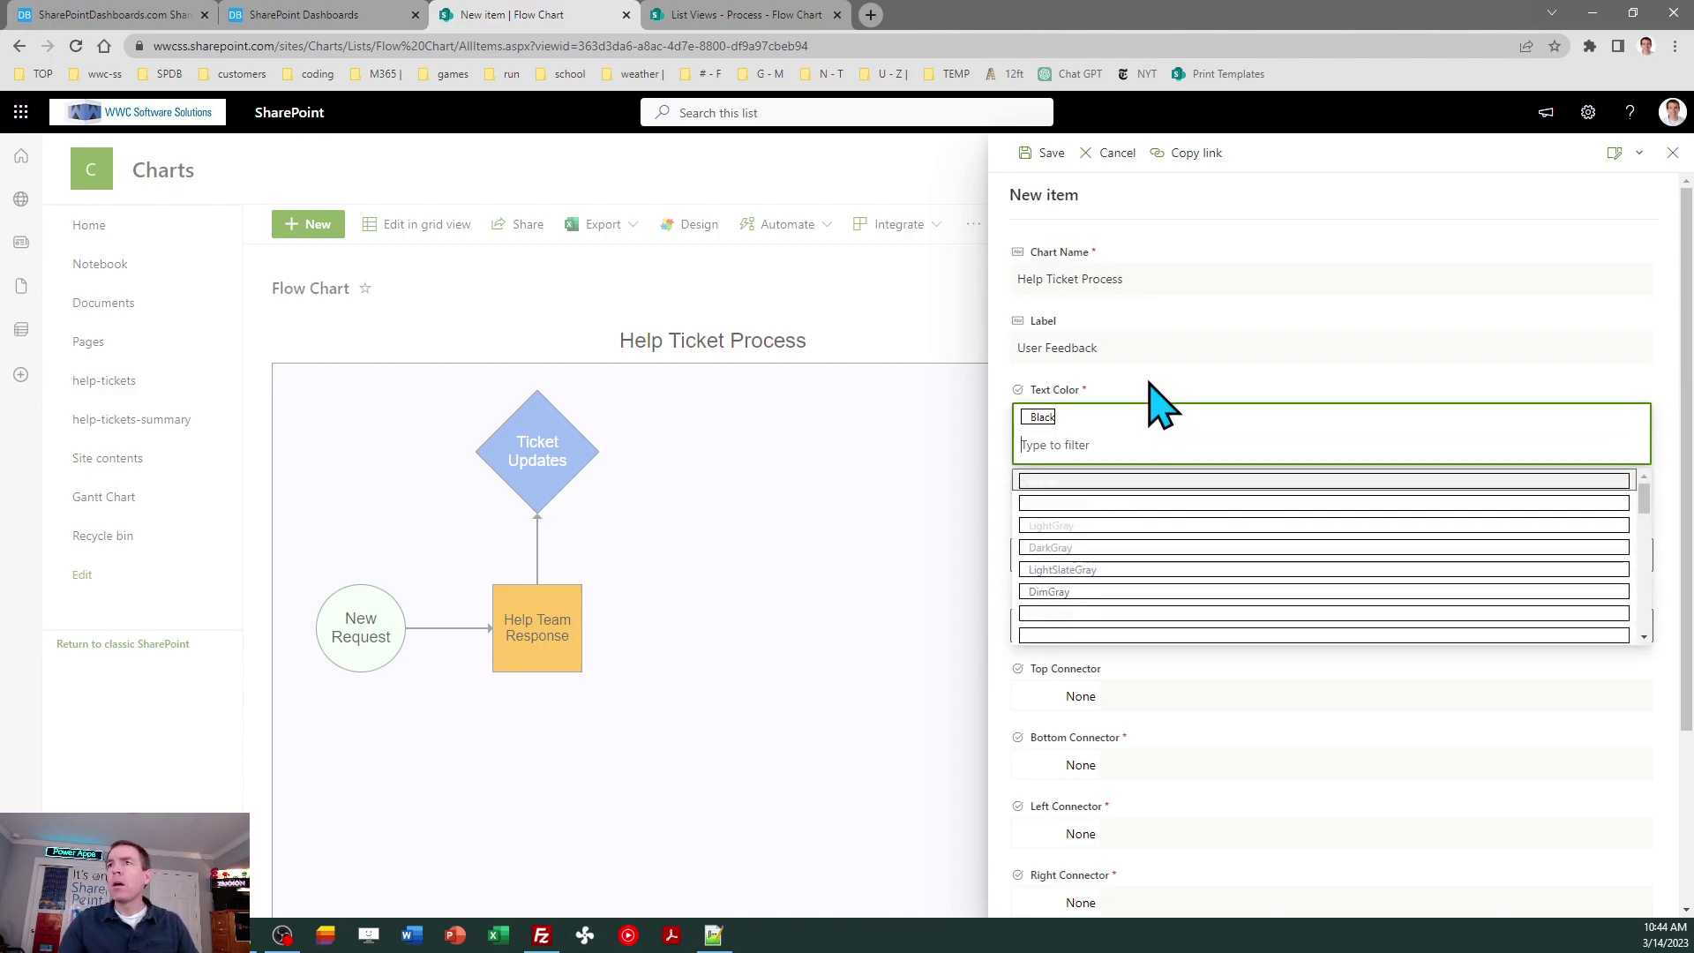
pyautogui.click(1157, 400)
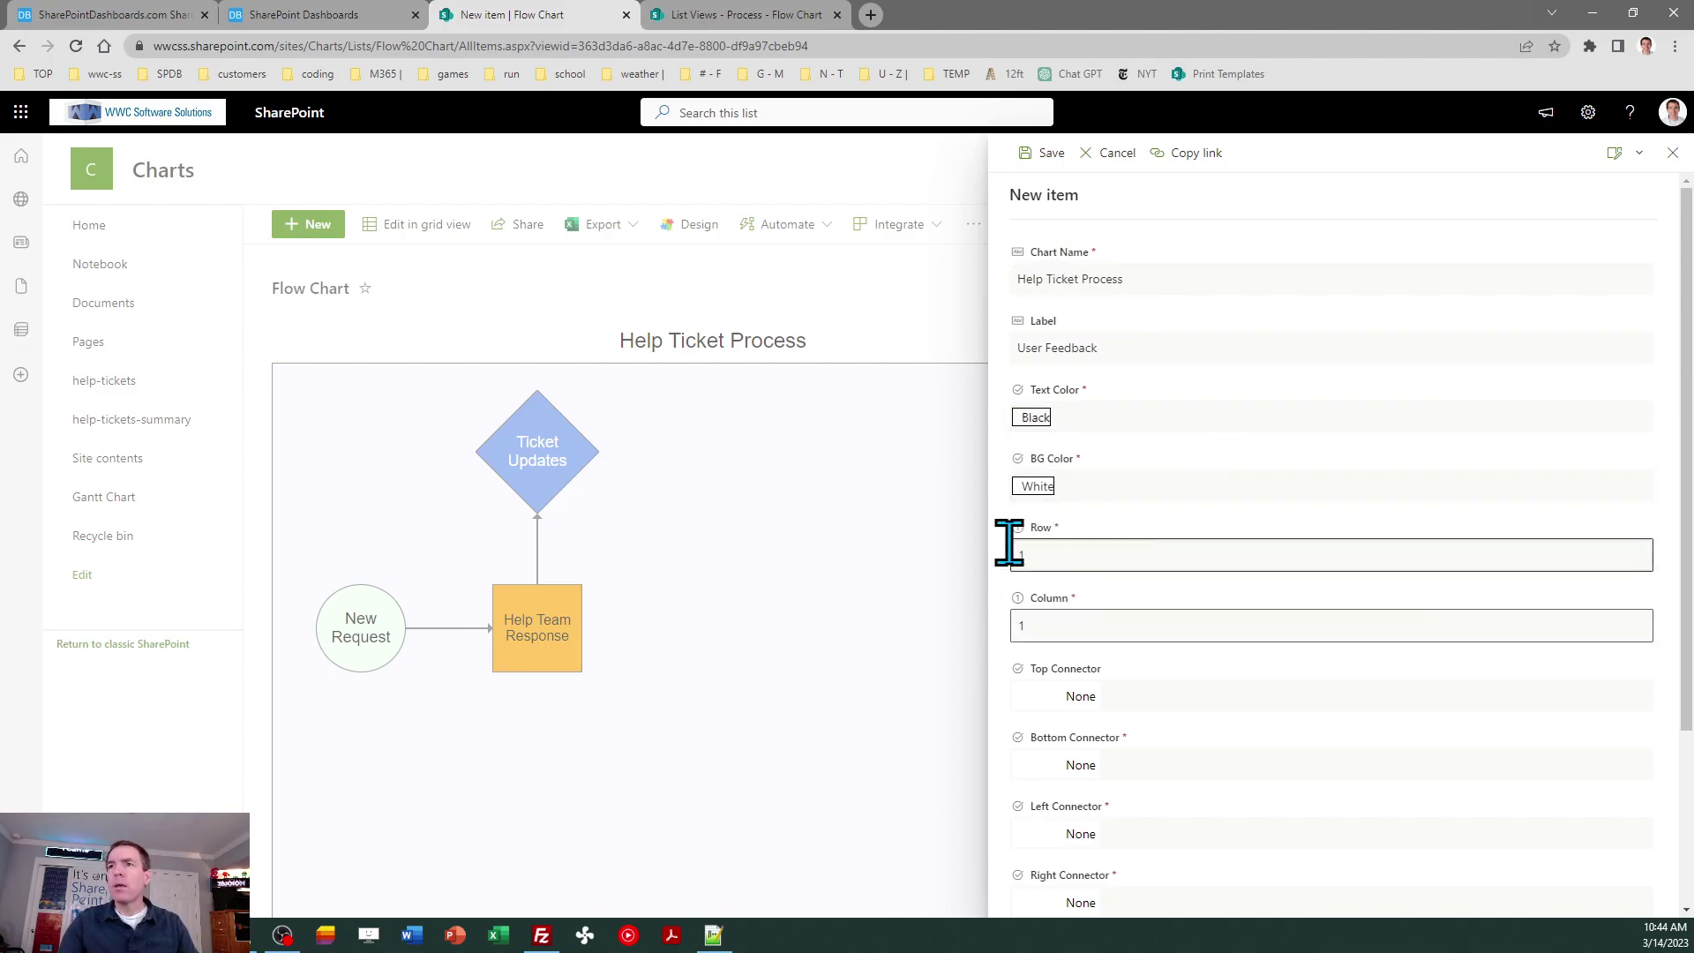
pyautogui.click(1063, 627)
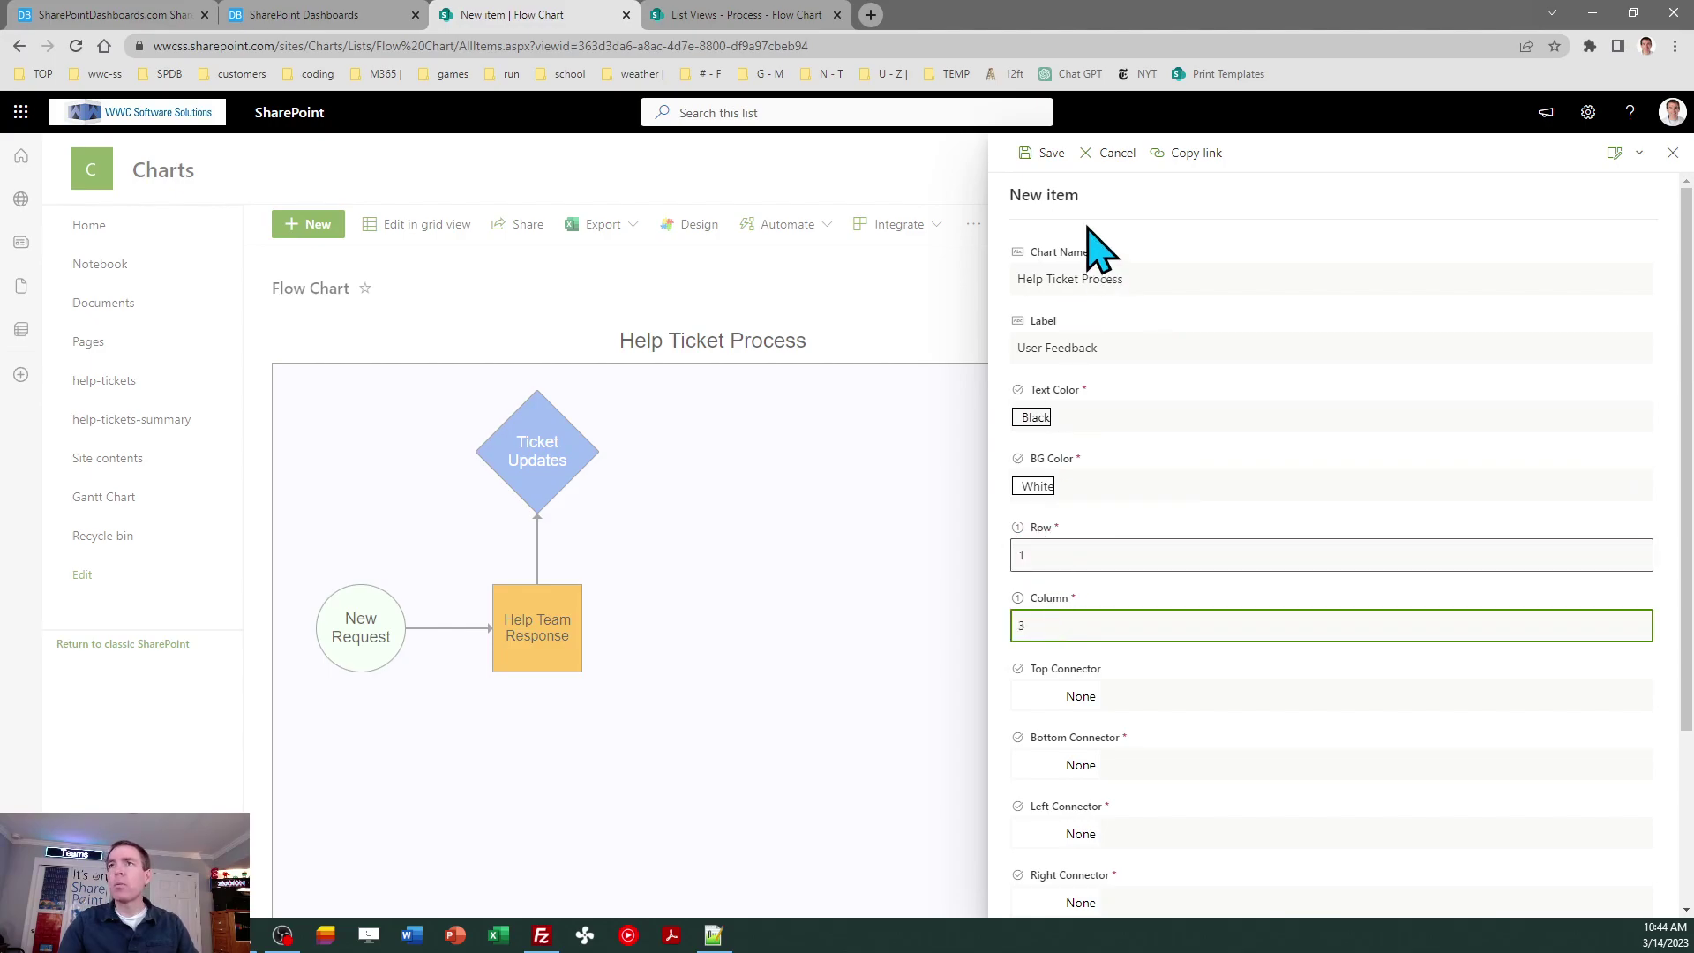
pyautogui.click(1041, 154)
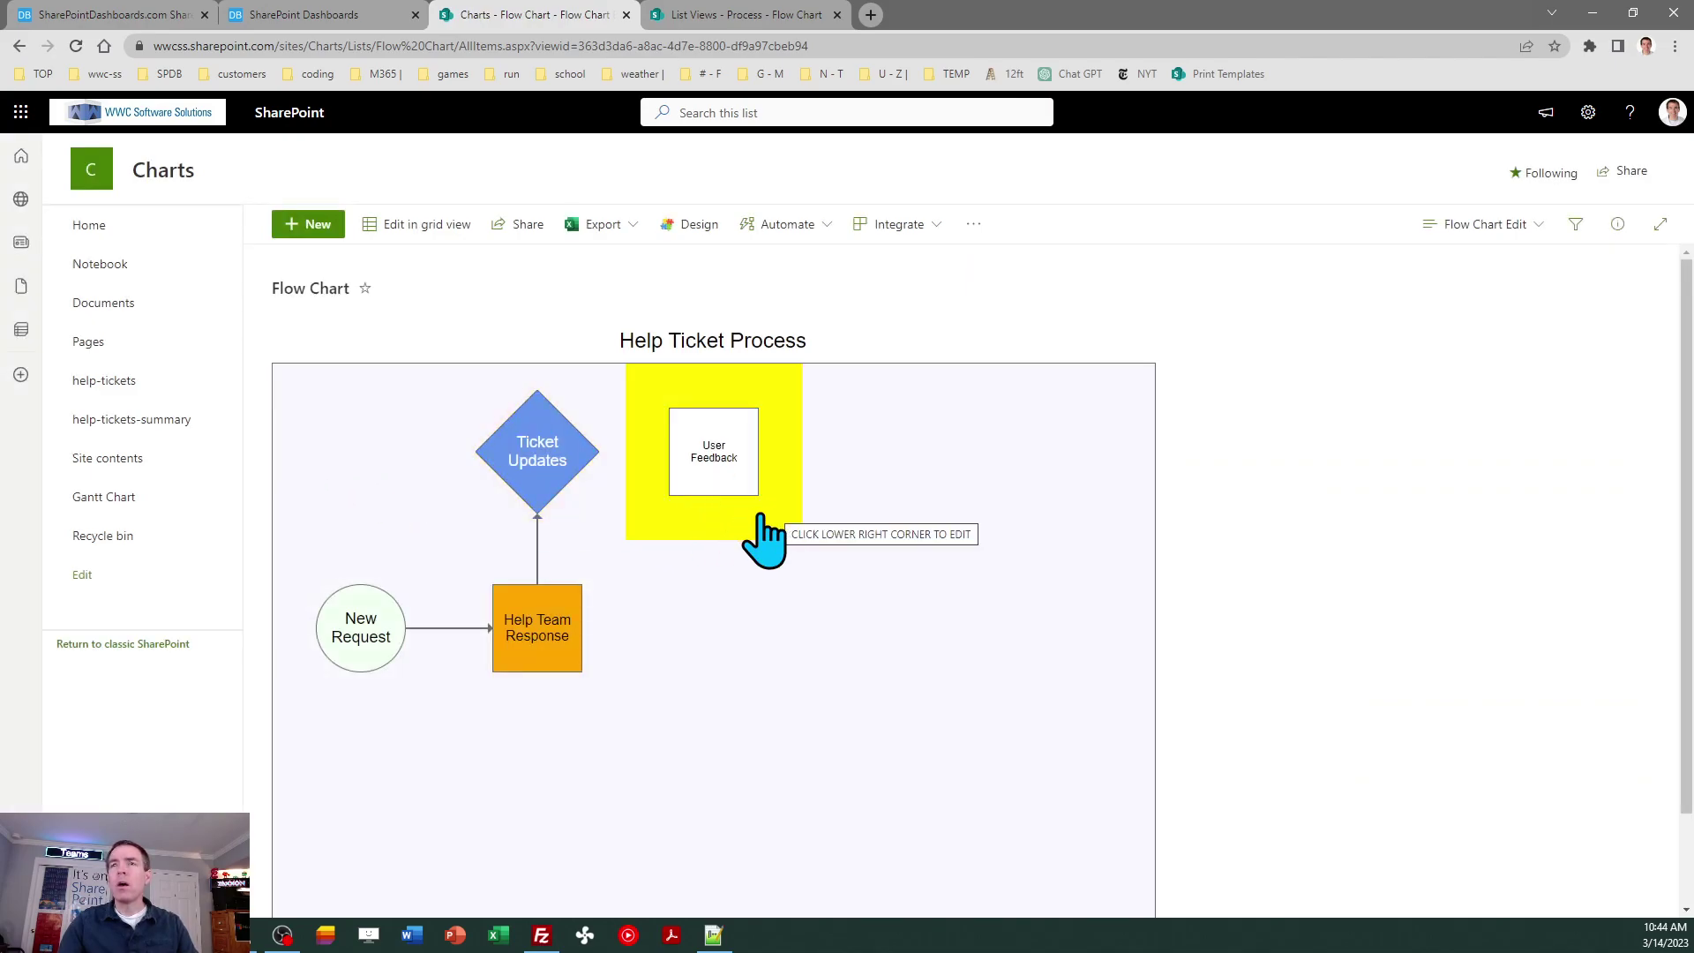
# - Give the User Feedback node a pink background and a circle shape
pyautogui.click(761, 516)
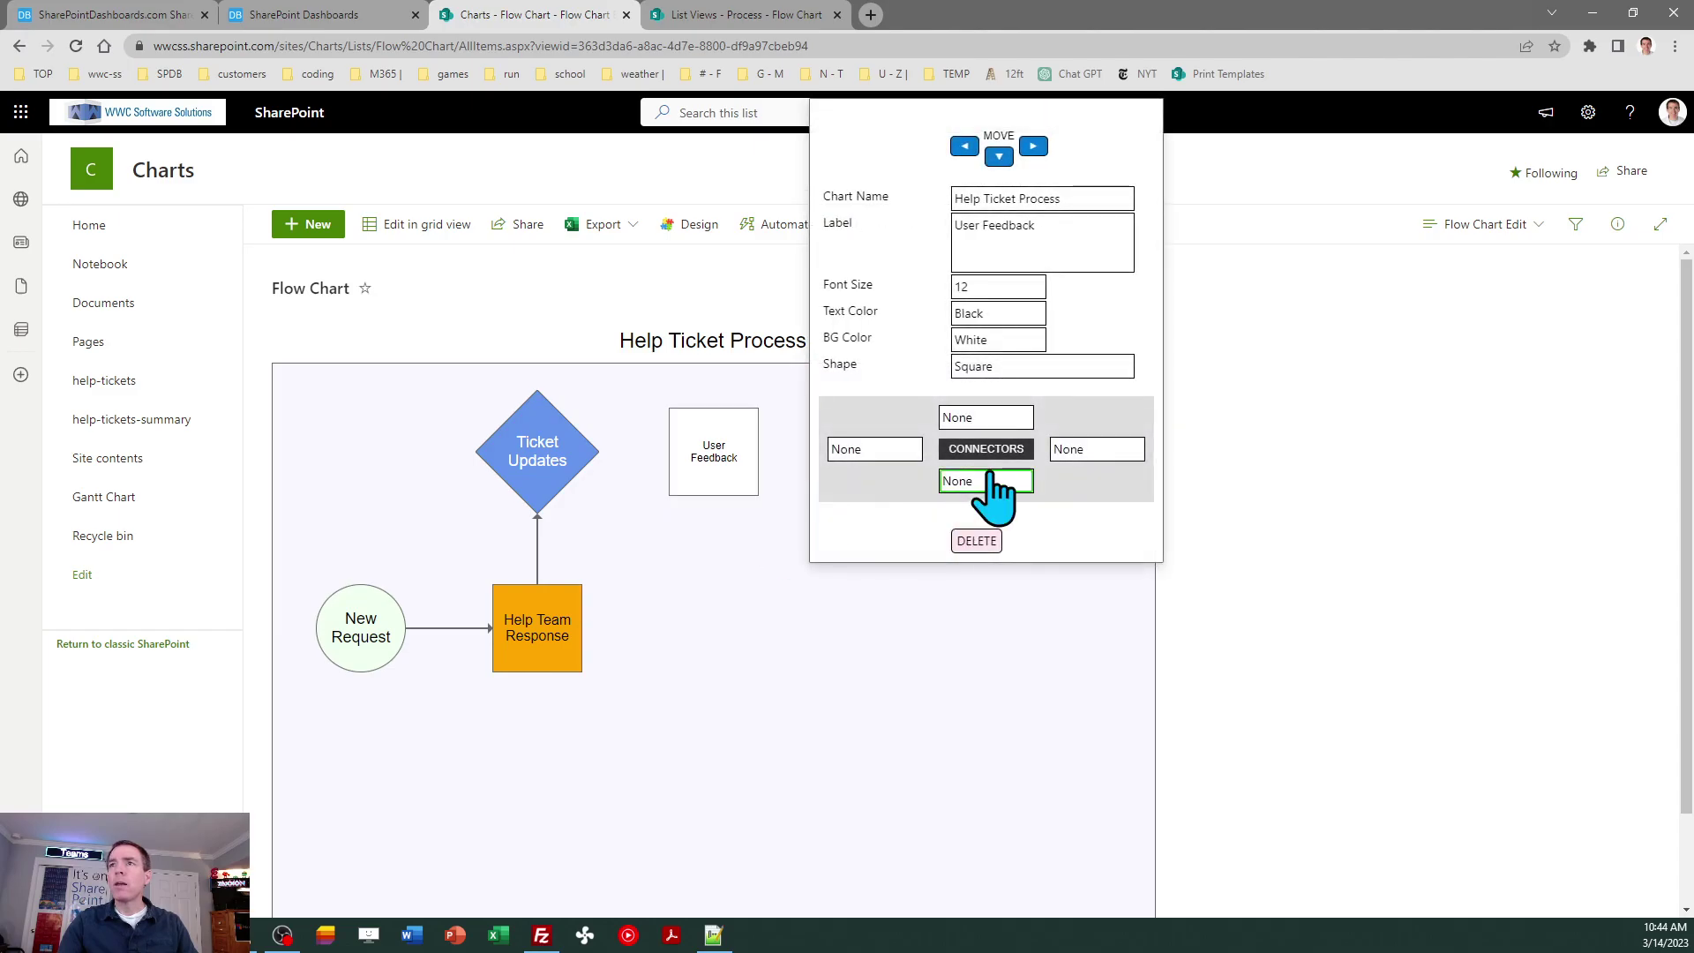
pyautogui.click(1001, 345)
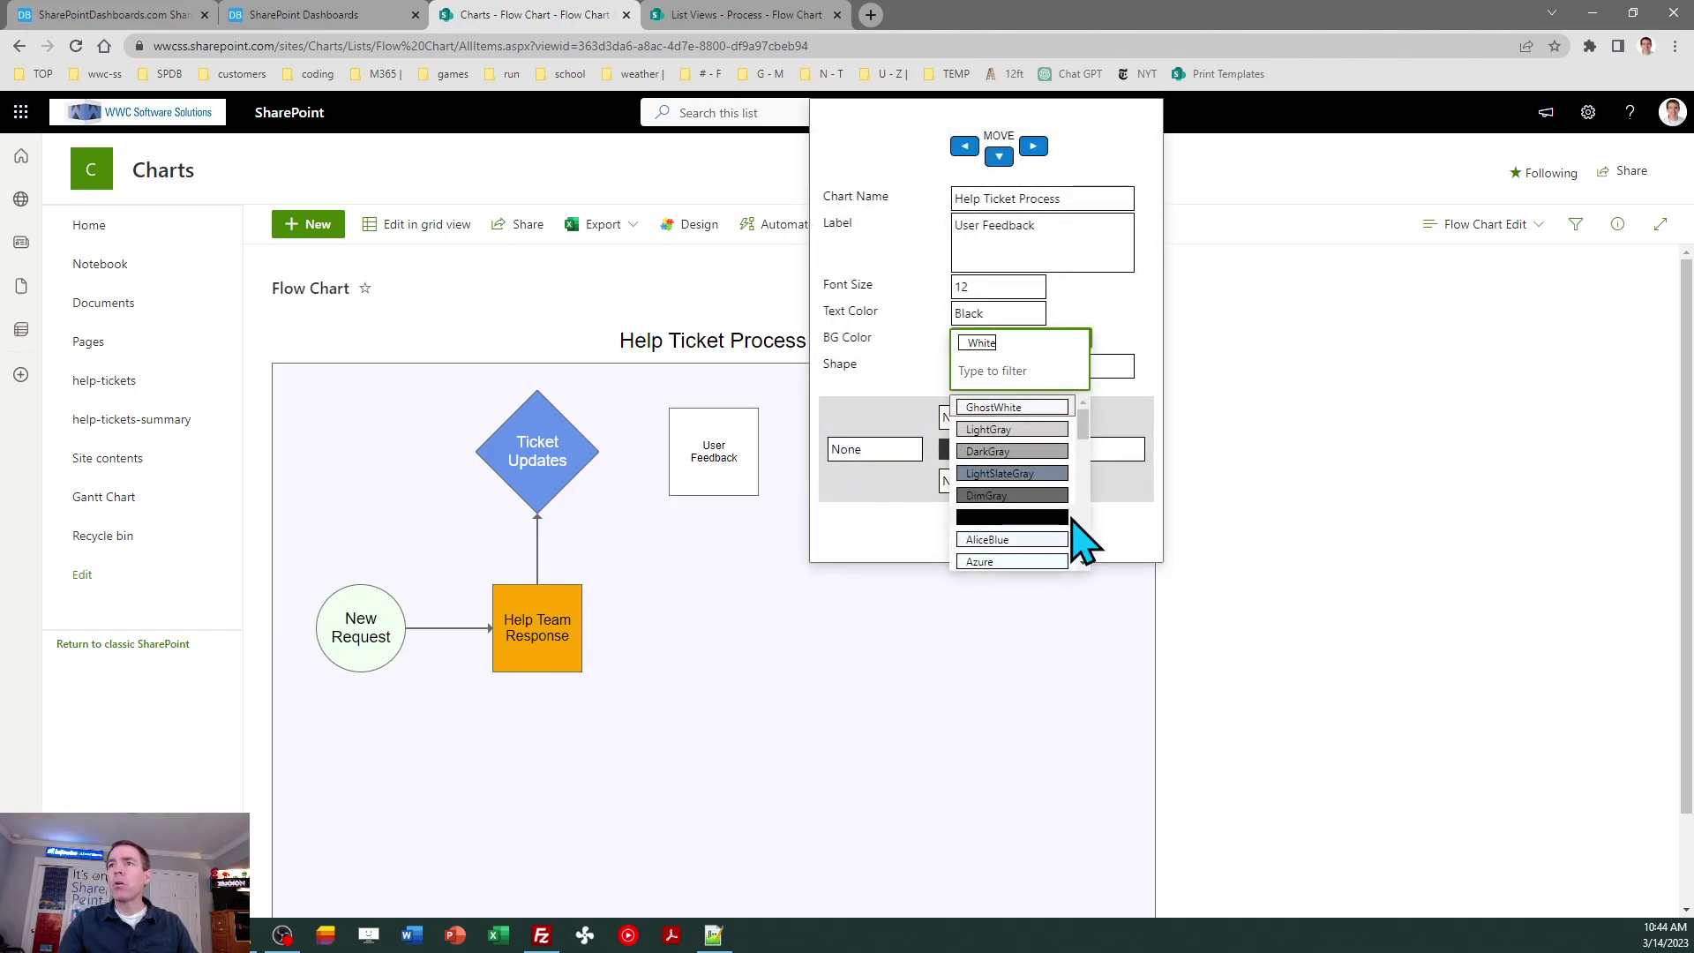
pyautogui.scroll(-2, 1087, 543)
pyautogui.scroll(-5, 1087, 542)
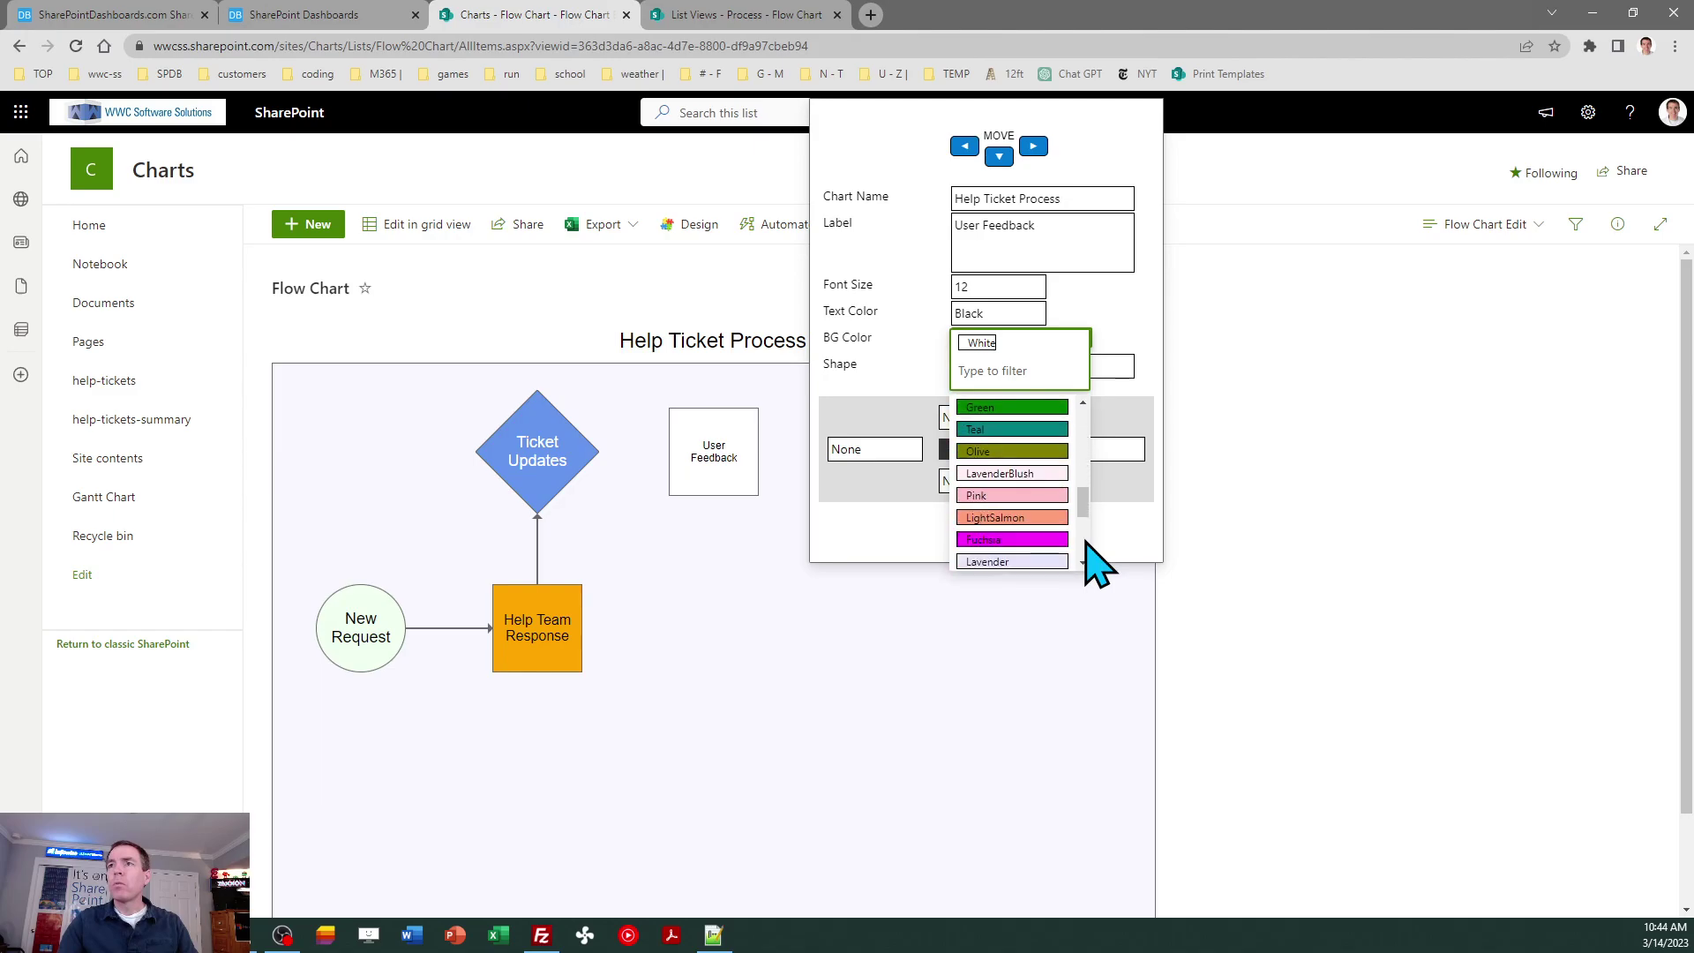
pyautogui.scroll(3, 1090, 459)
pyautogui.click(1058, 496)
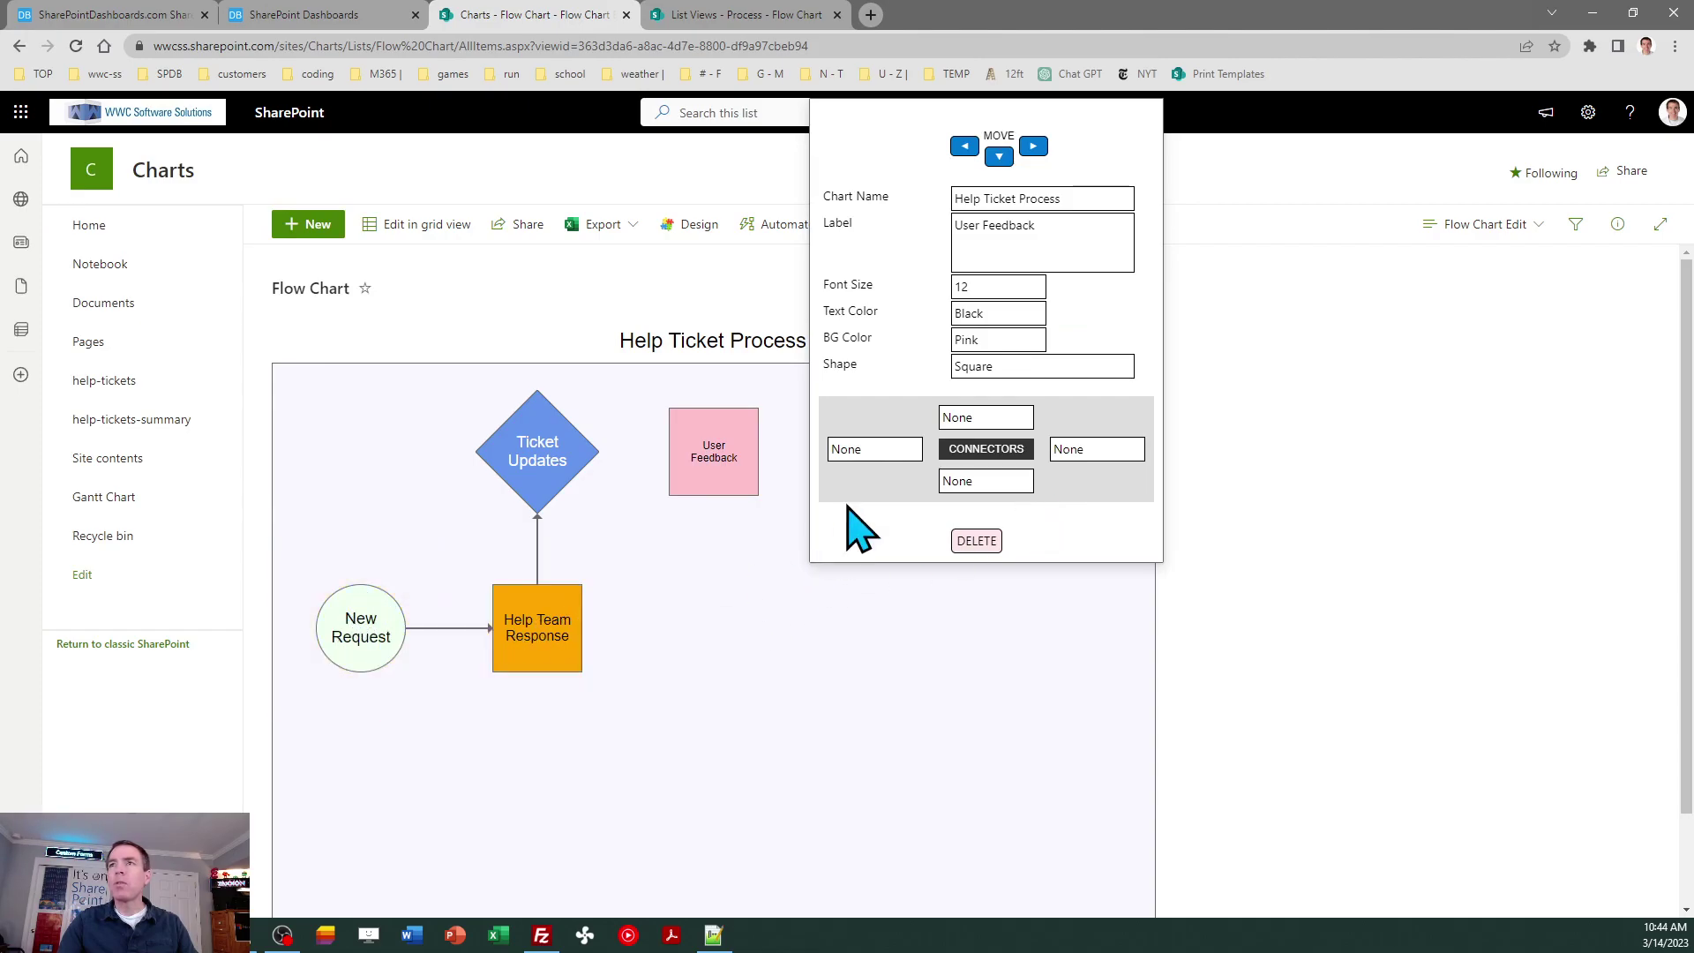
pyautogui.click(1008, 366)
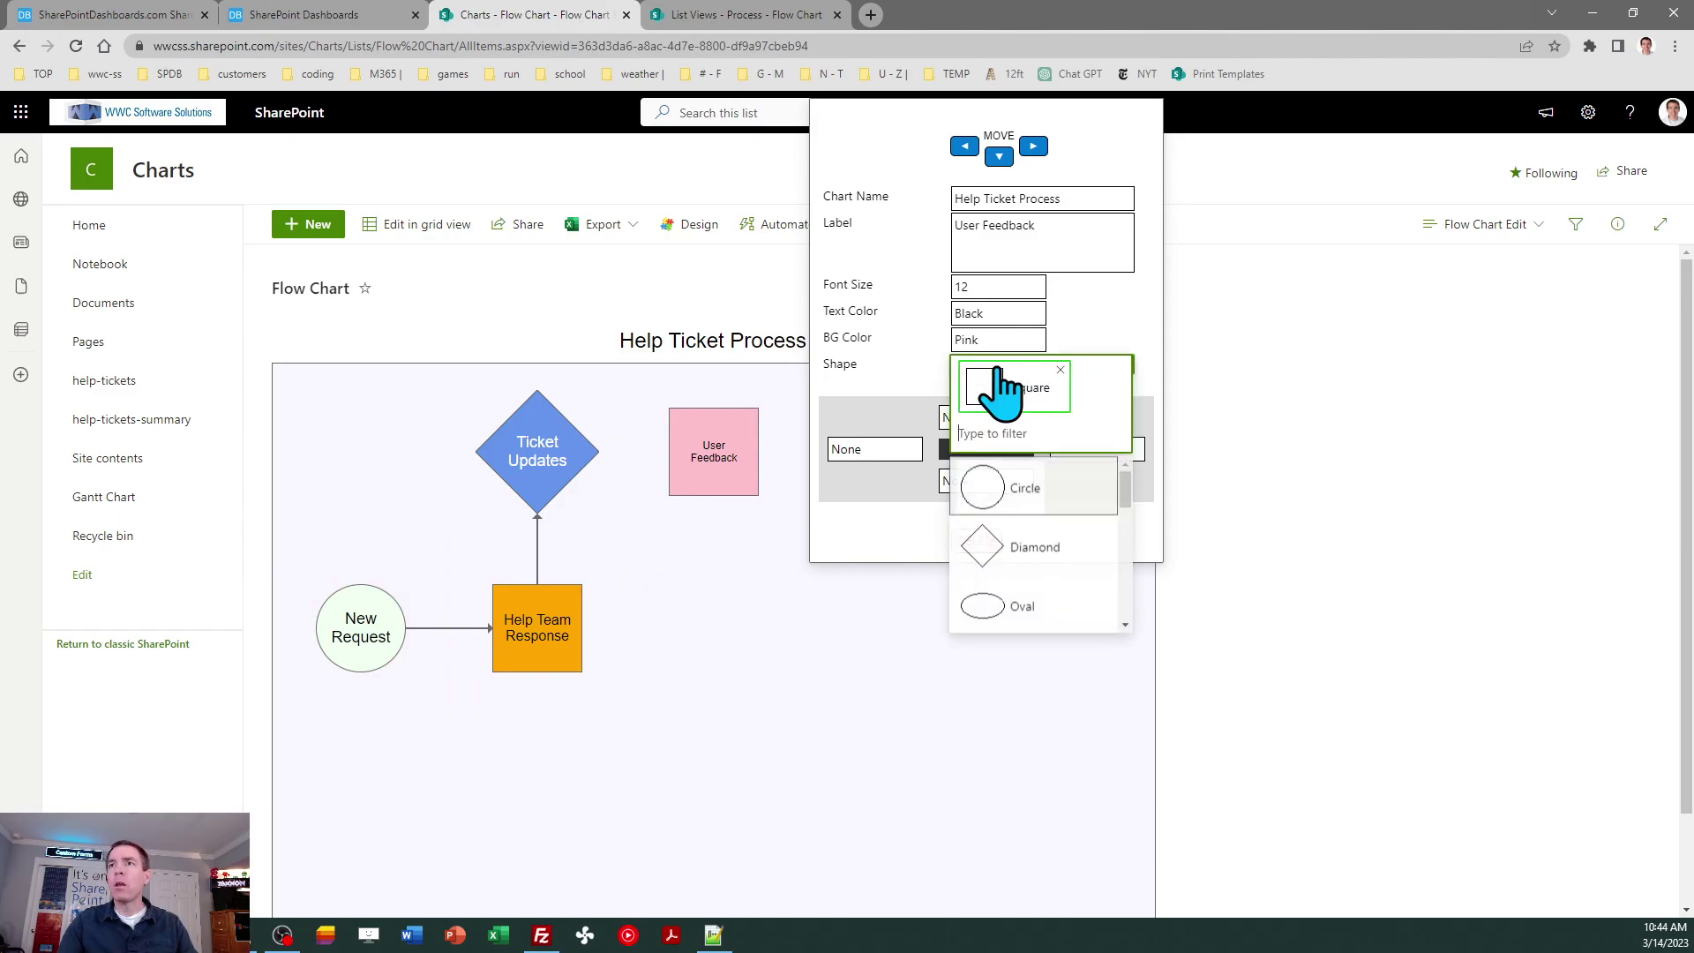
pyautogui.click(1010, 487)
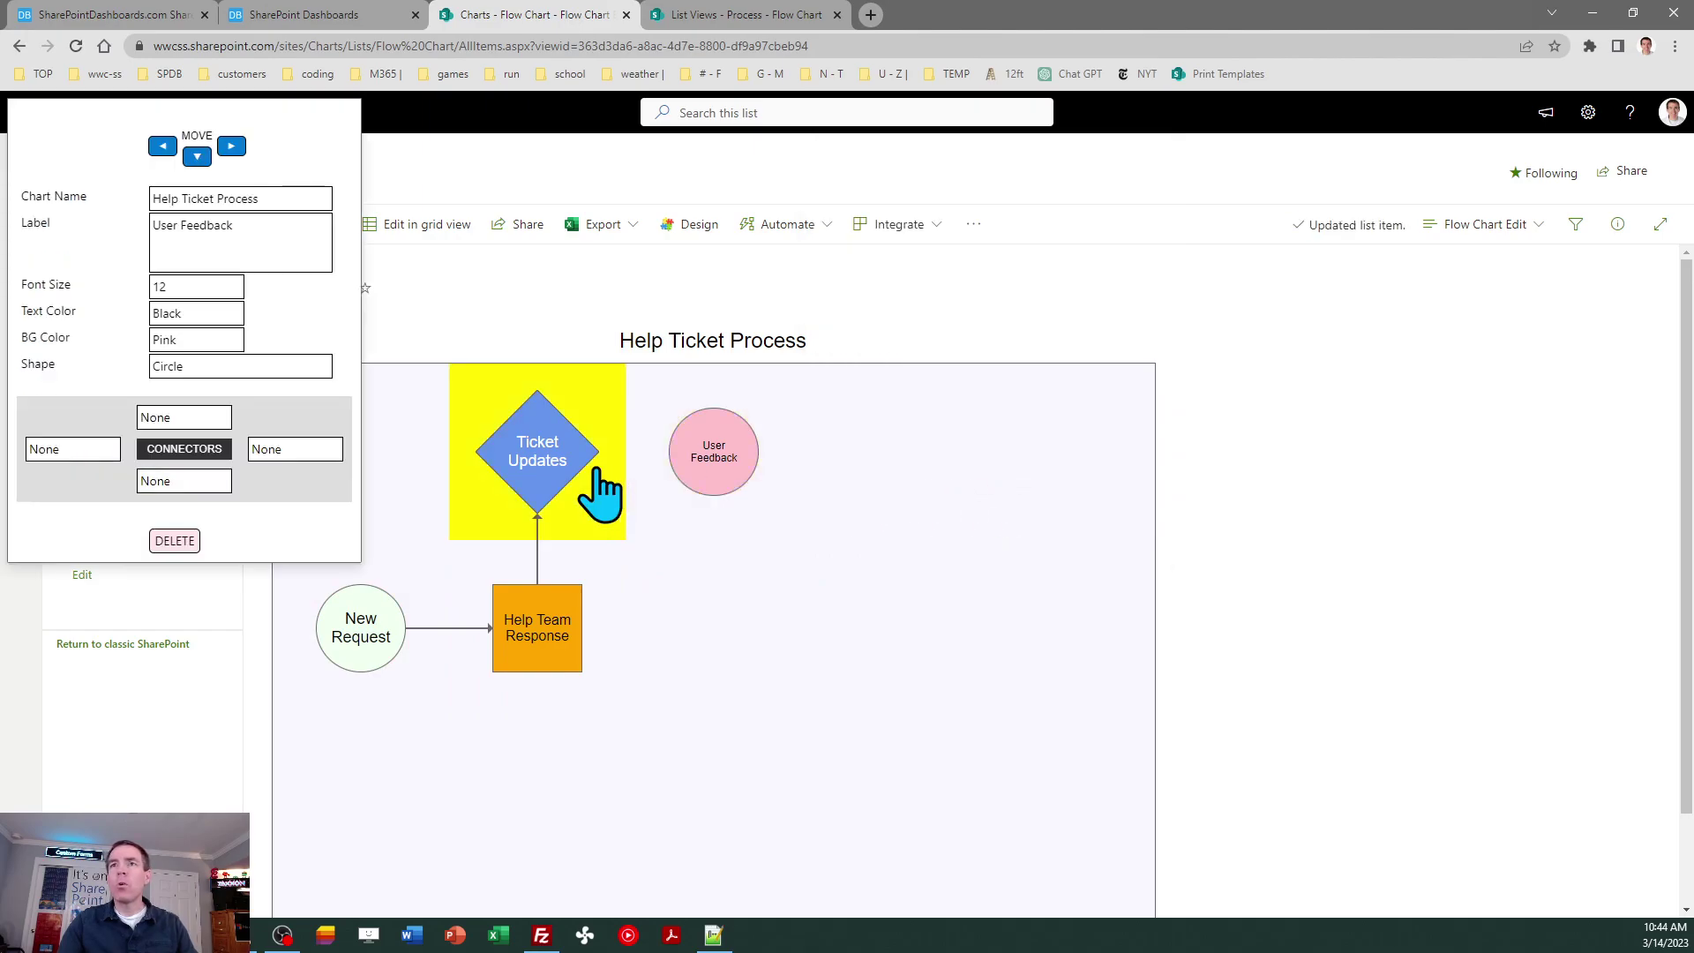
# - Set Ticket Updates' right connector to Line and User Feedback's left connector to Arrow
pyautogui.click(607, 526)
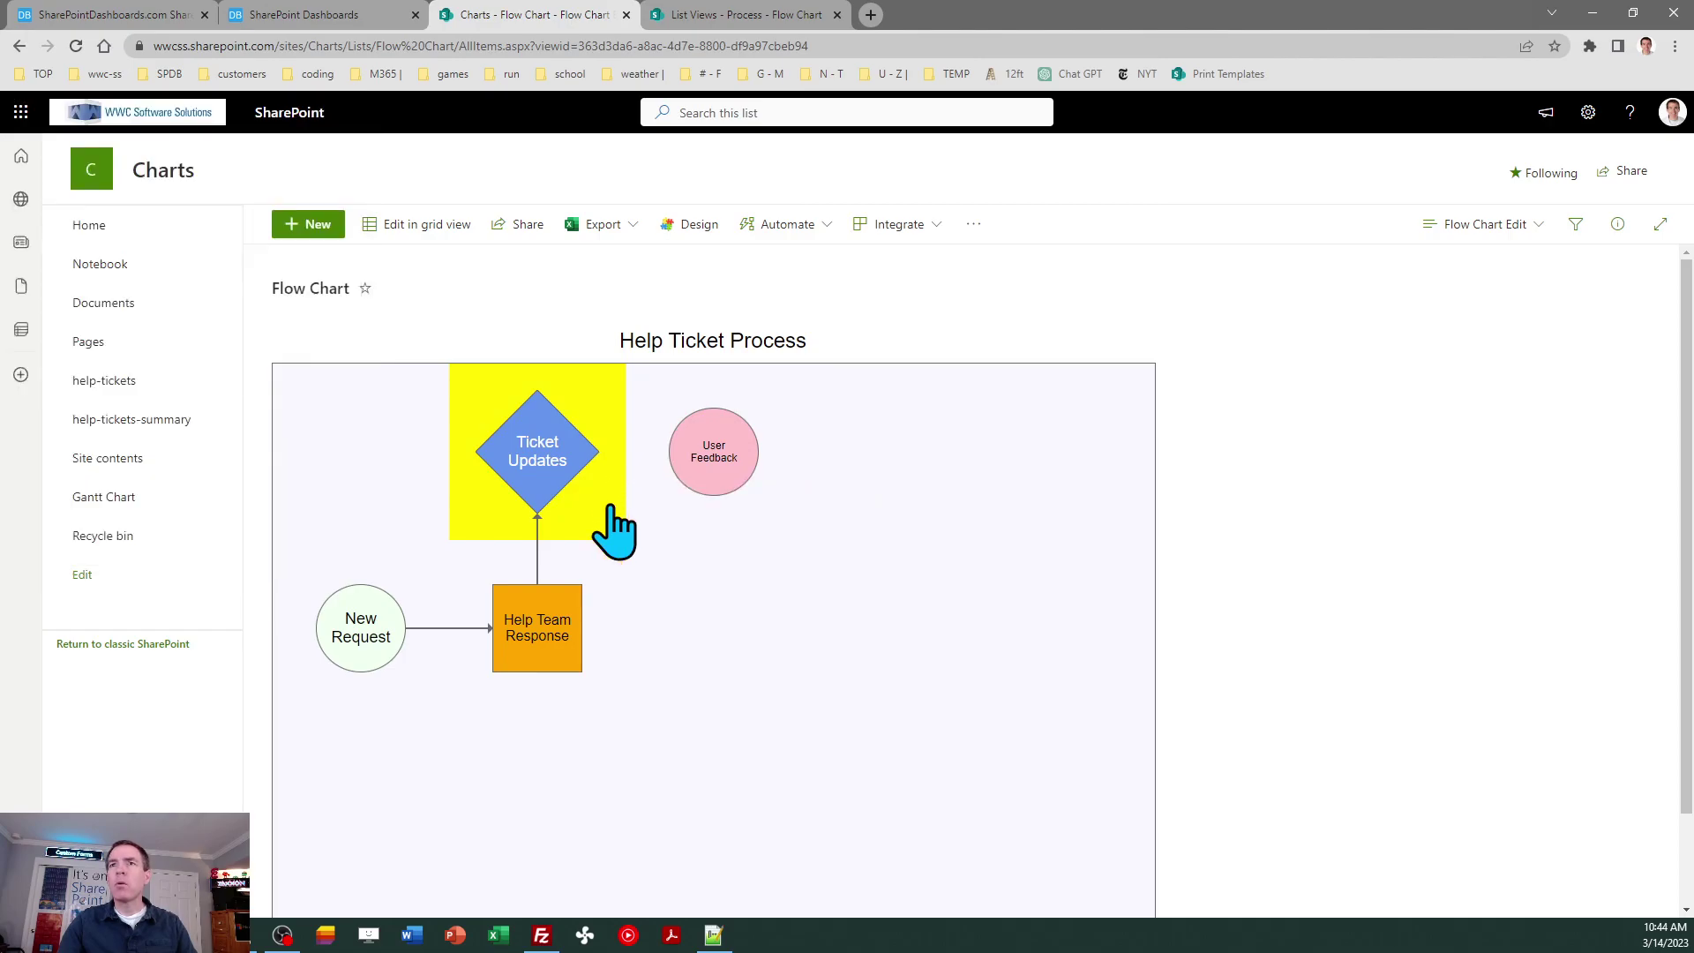
pyautogui.click(607, 535)
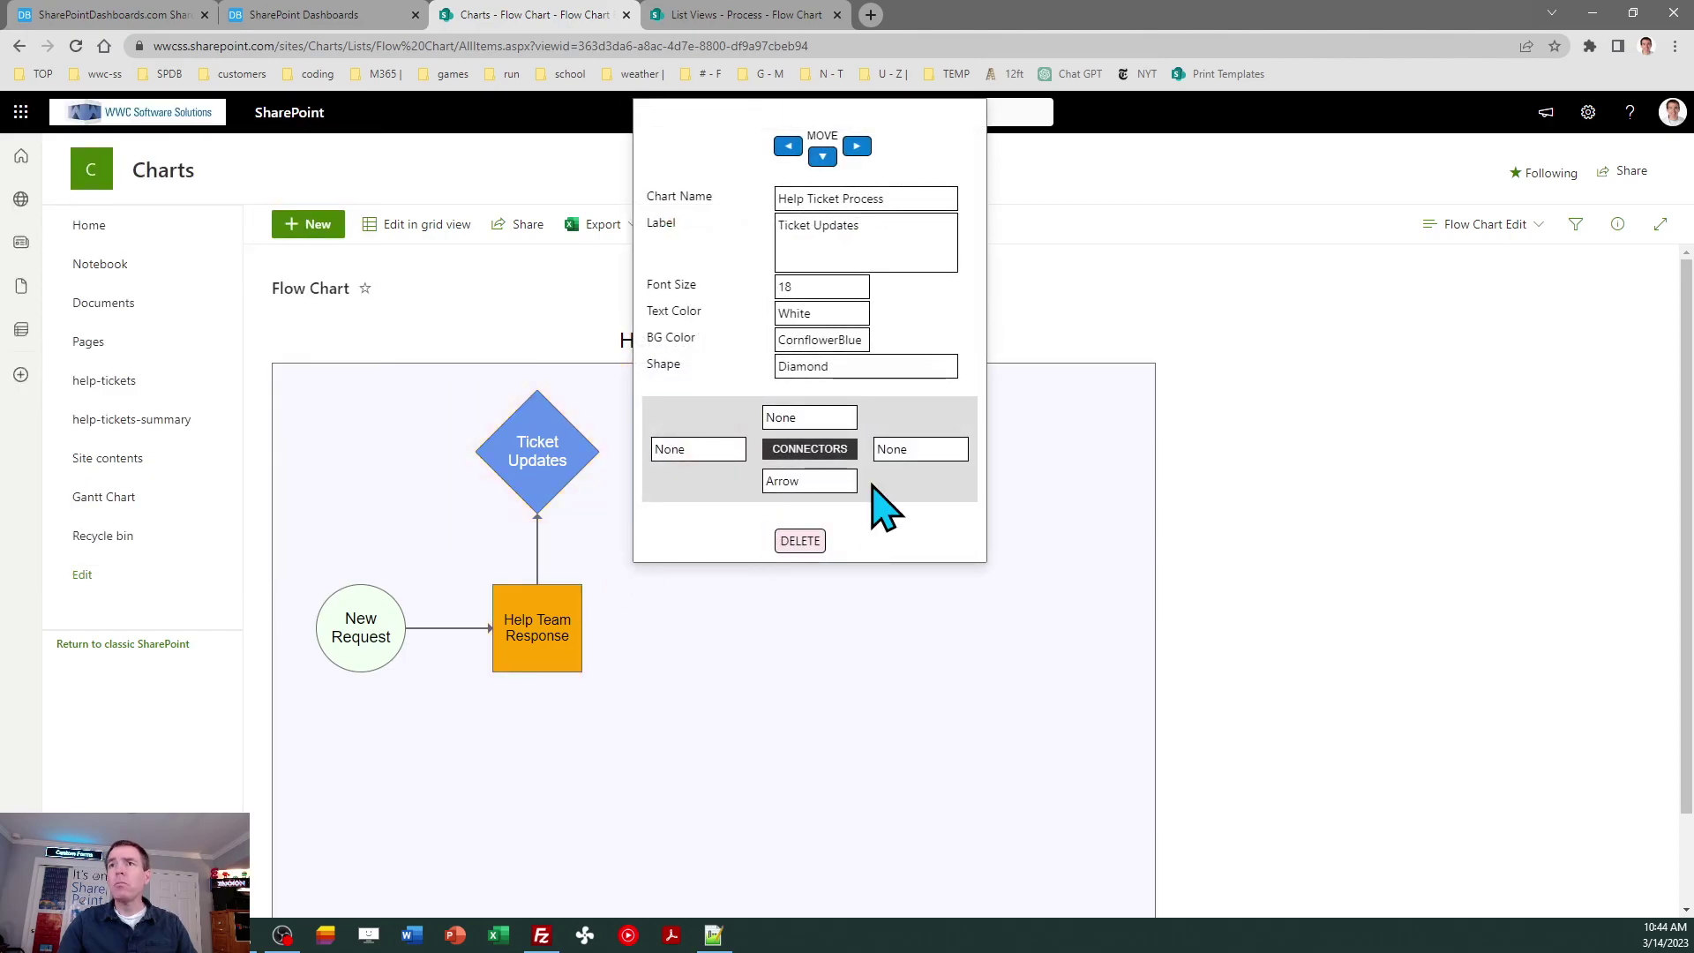
pyautogui.click(921, 450)
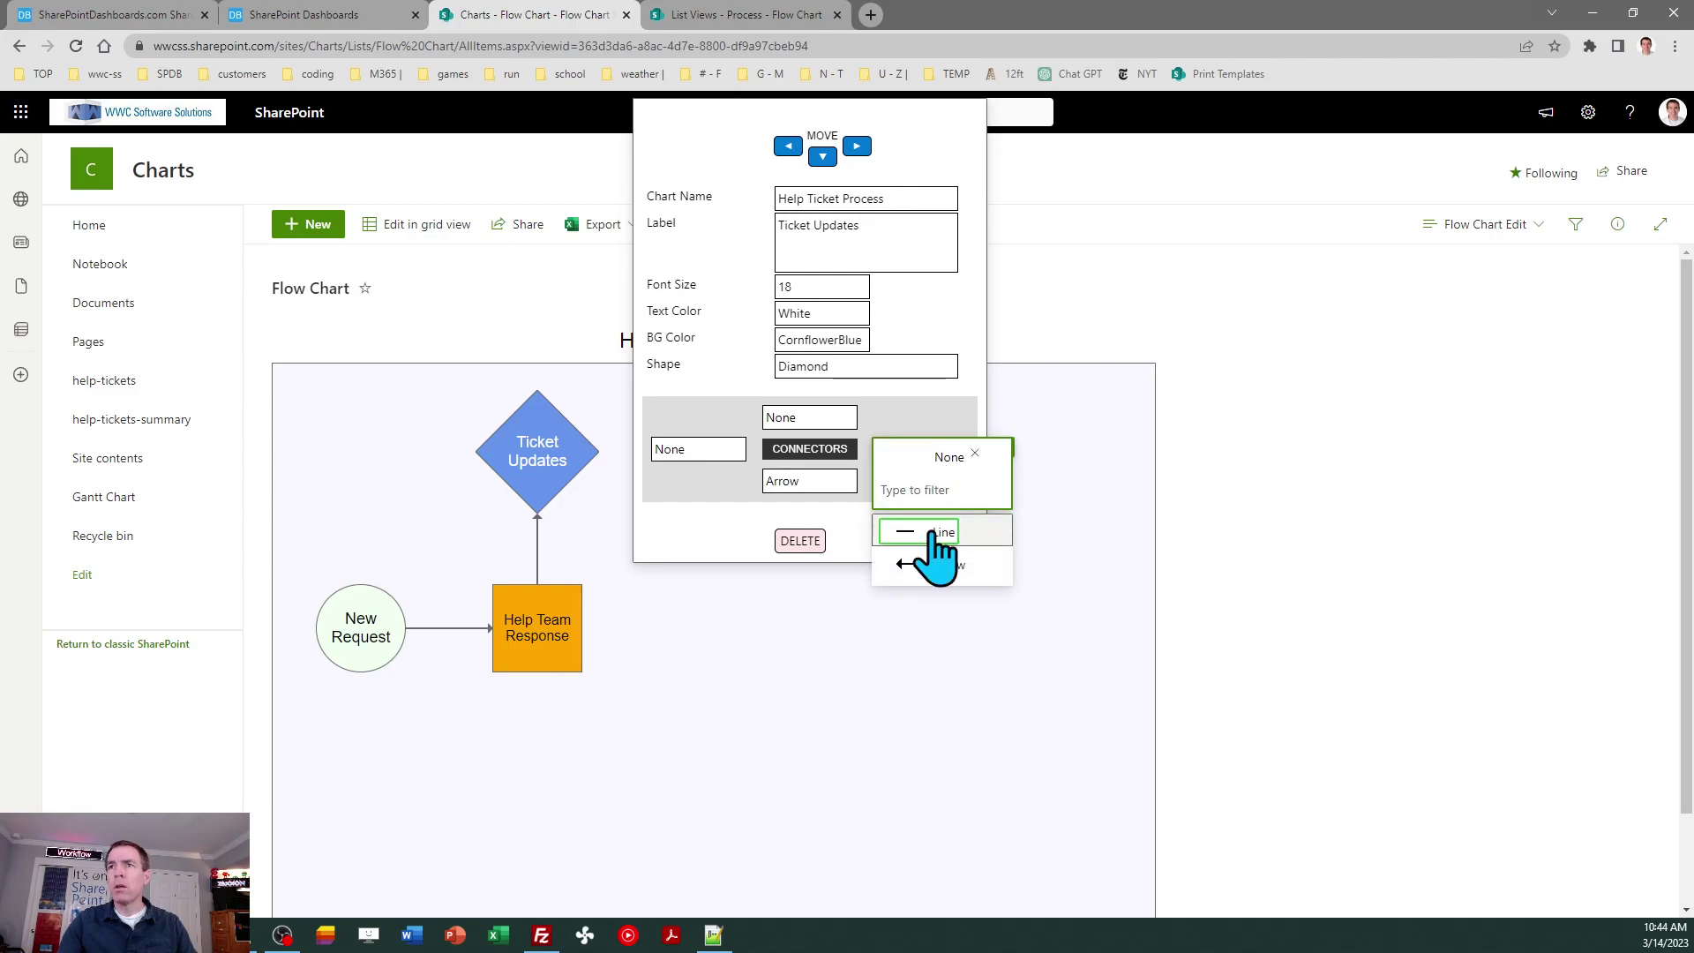
pyautogui.click(934, 532)
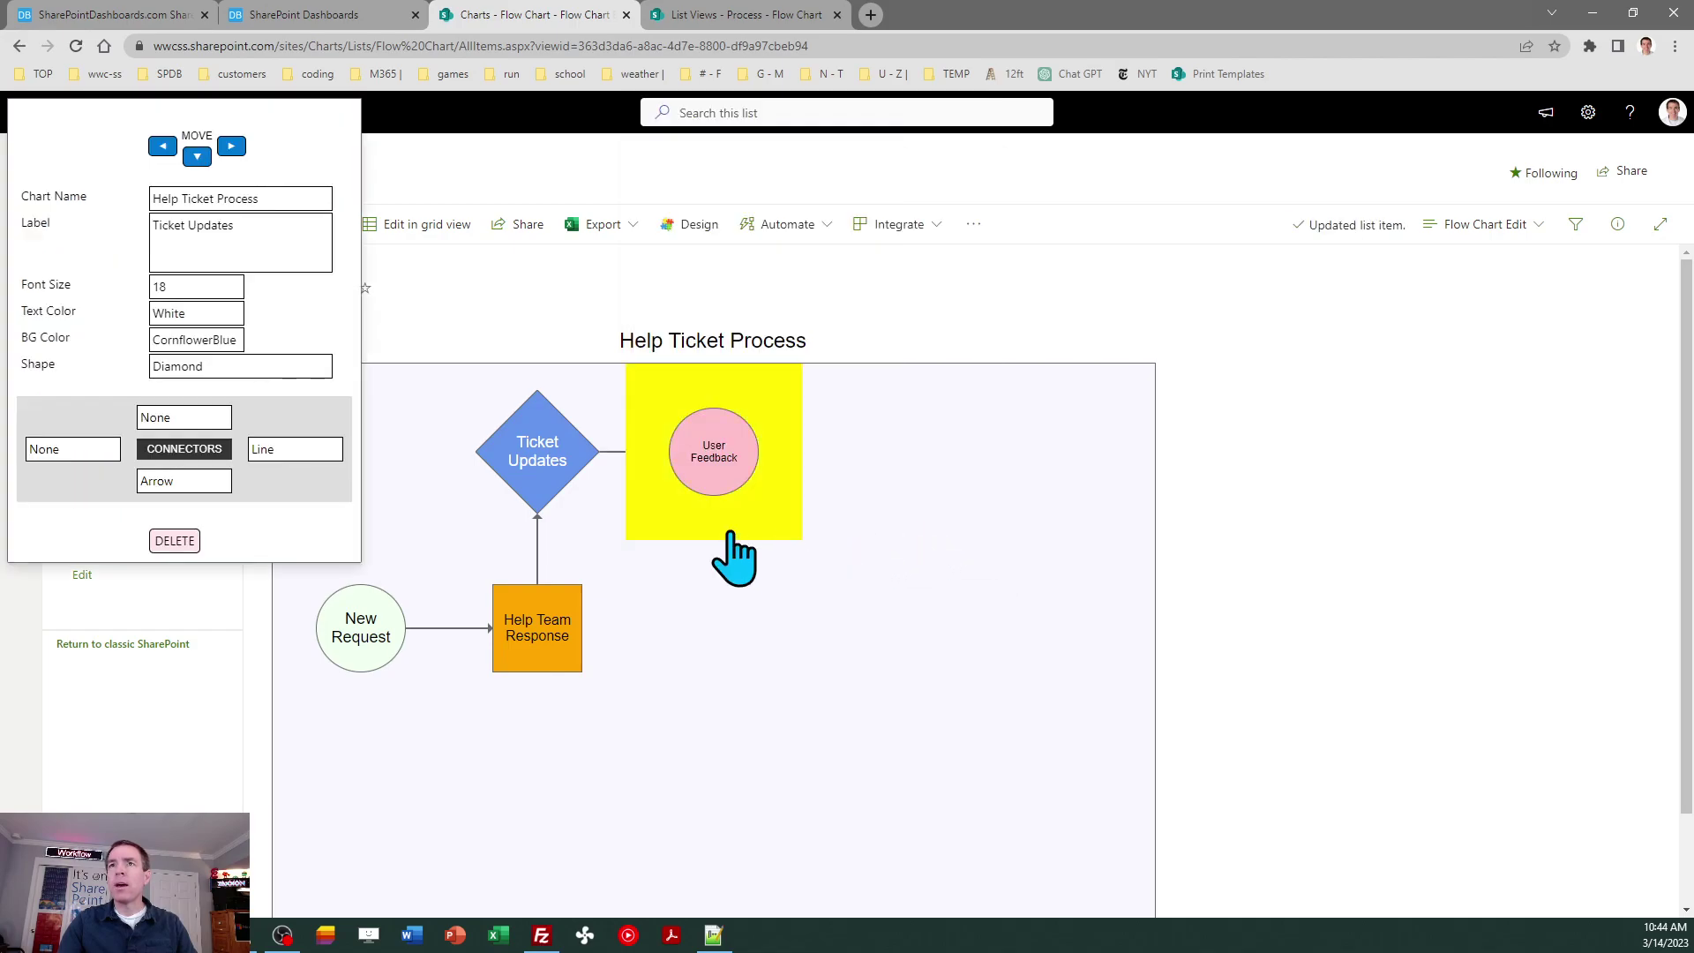
pyautogui.click(783, 530)
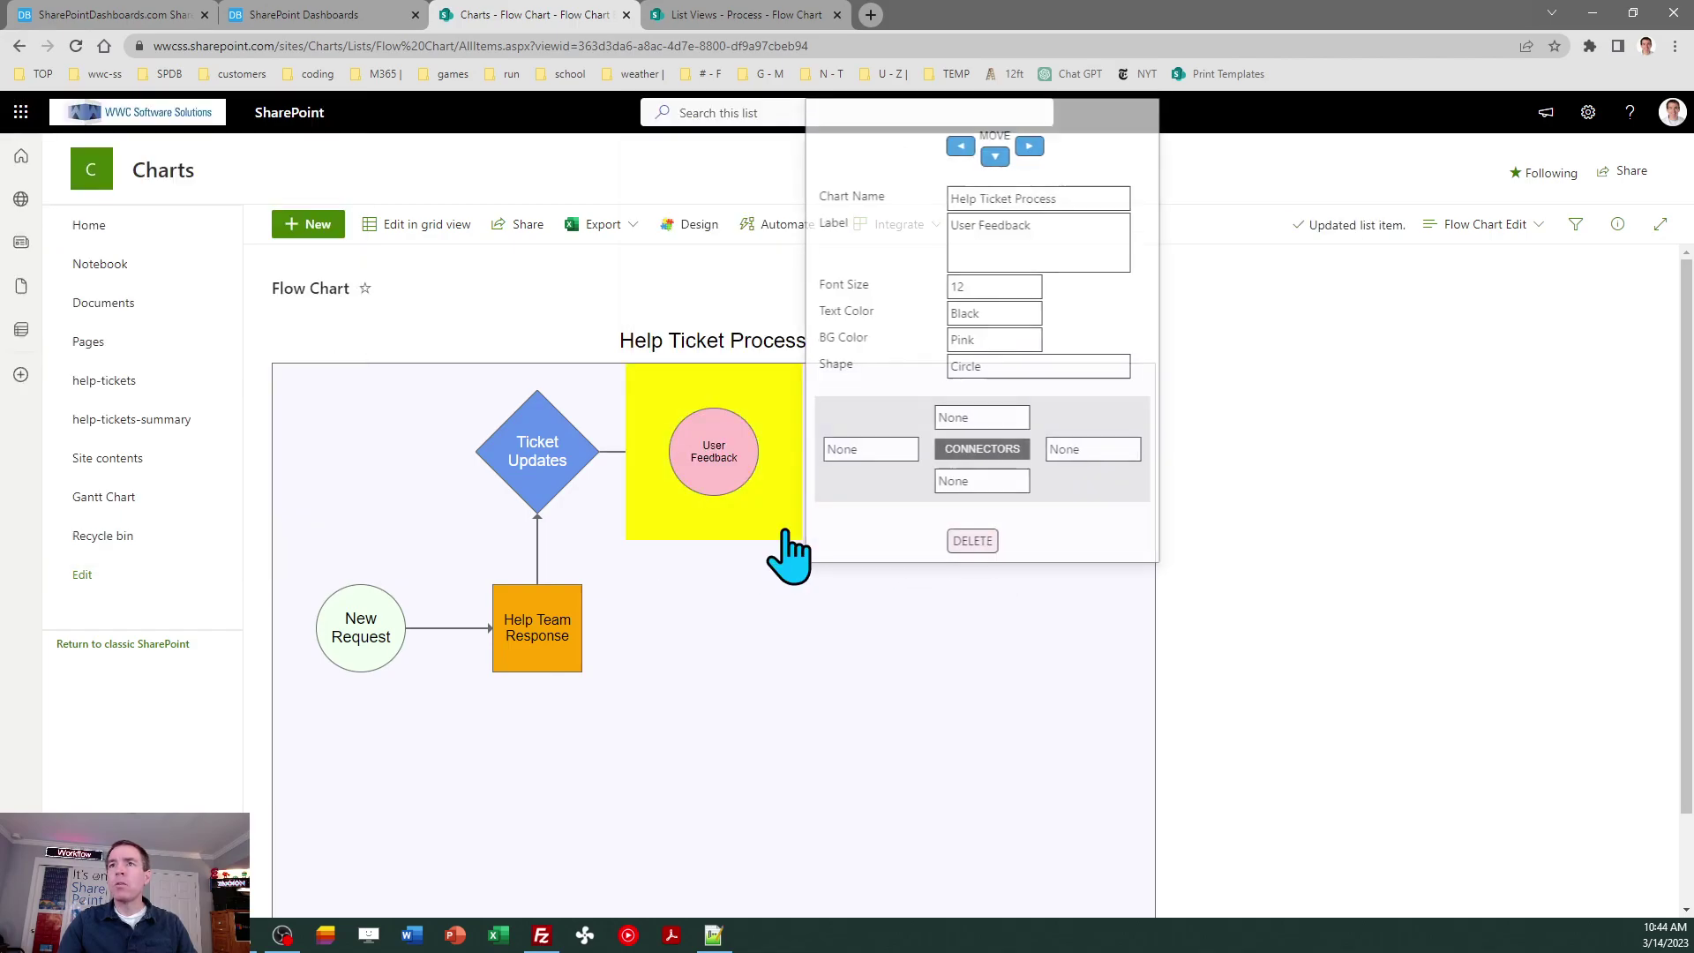
pyautogui.click(893, 450)
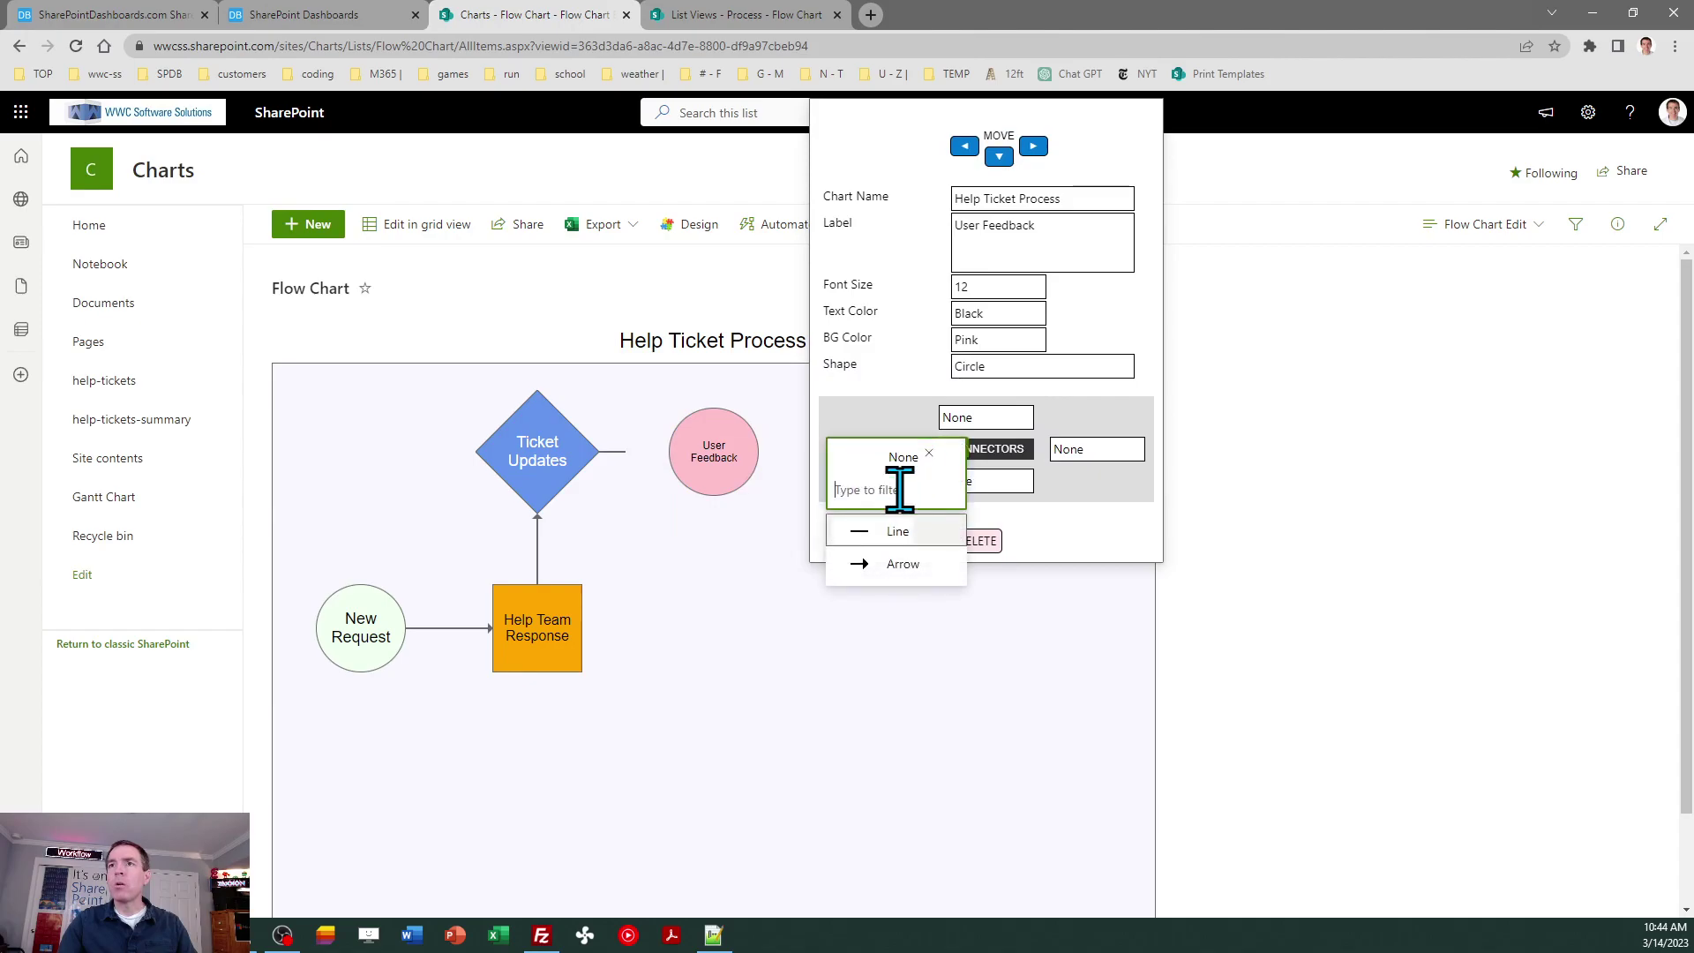
pyautogui.click(891, 566)
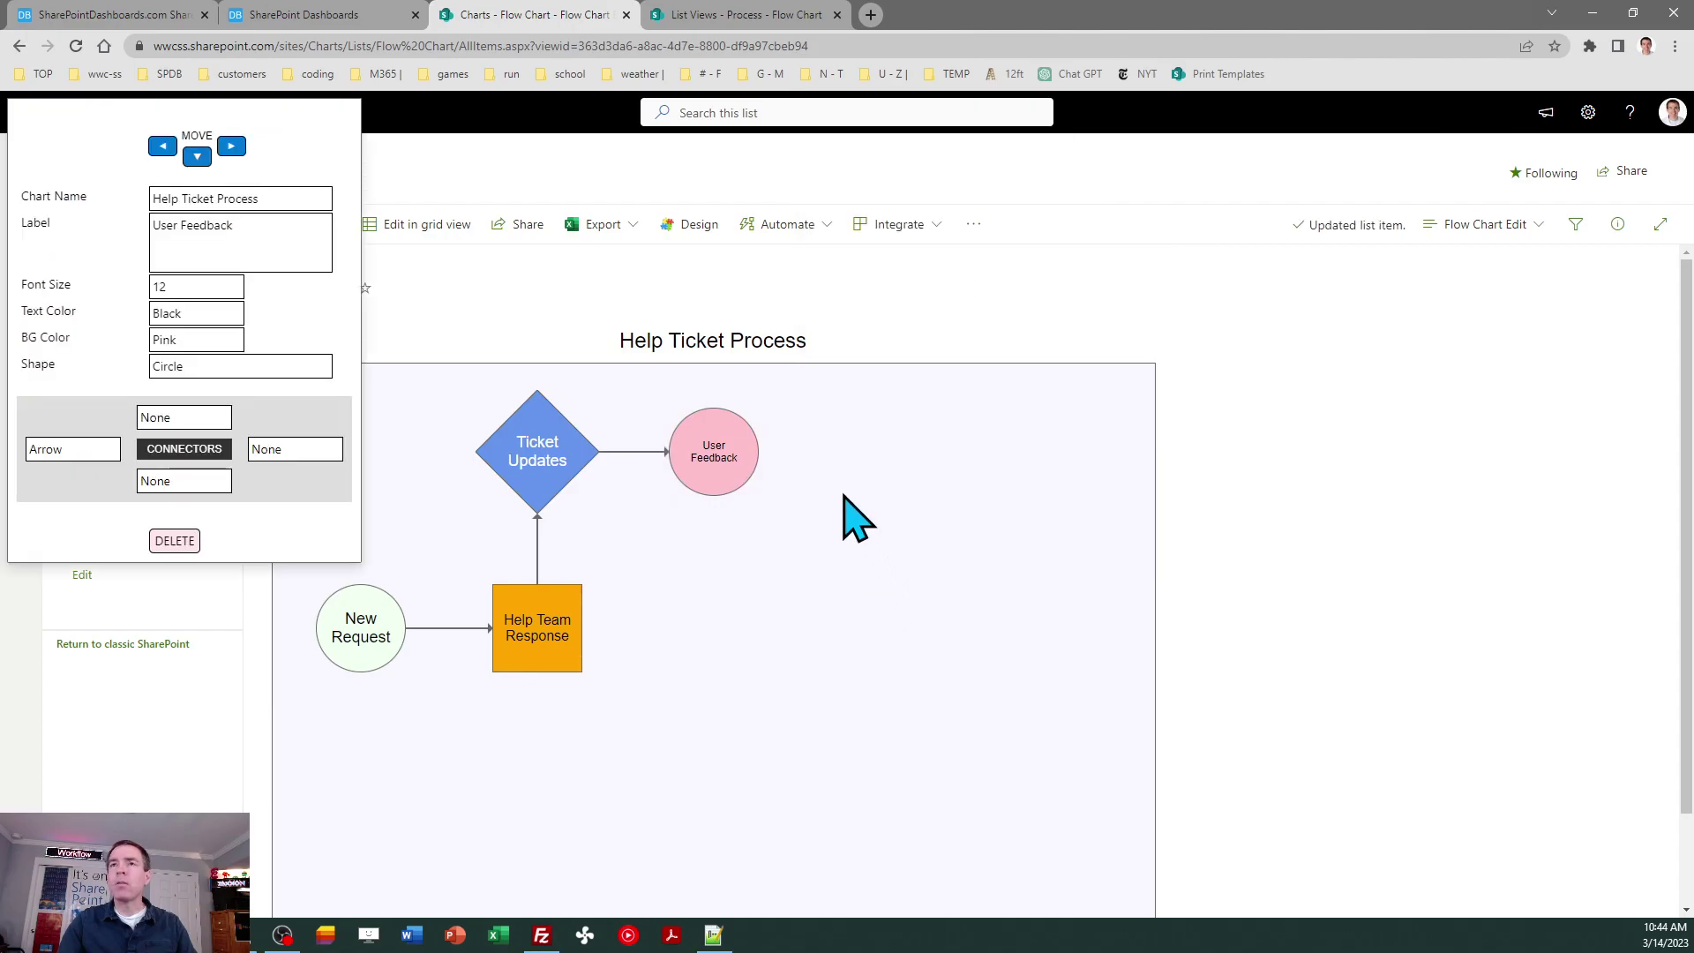
pyautogui.click(949, 494)
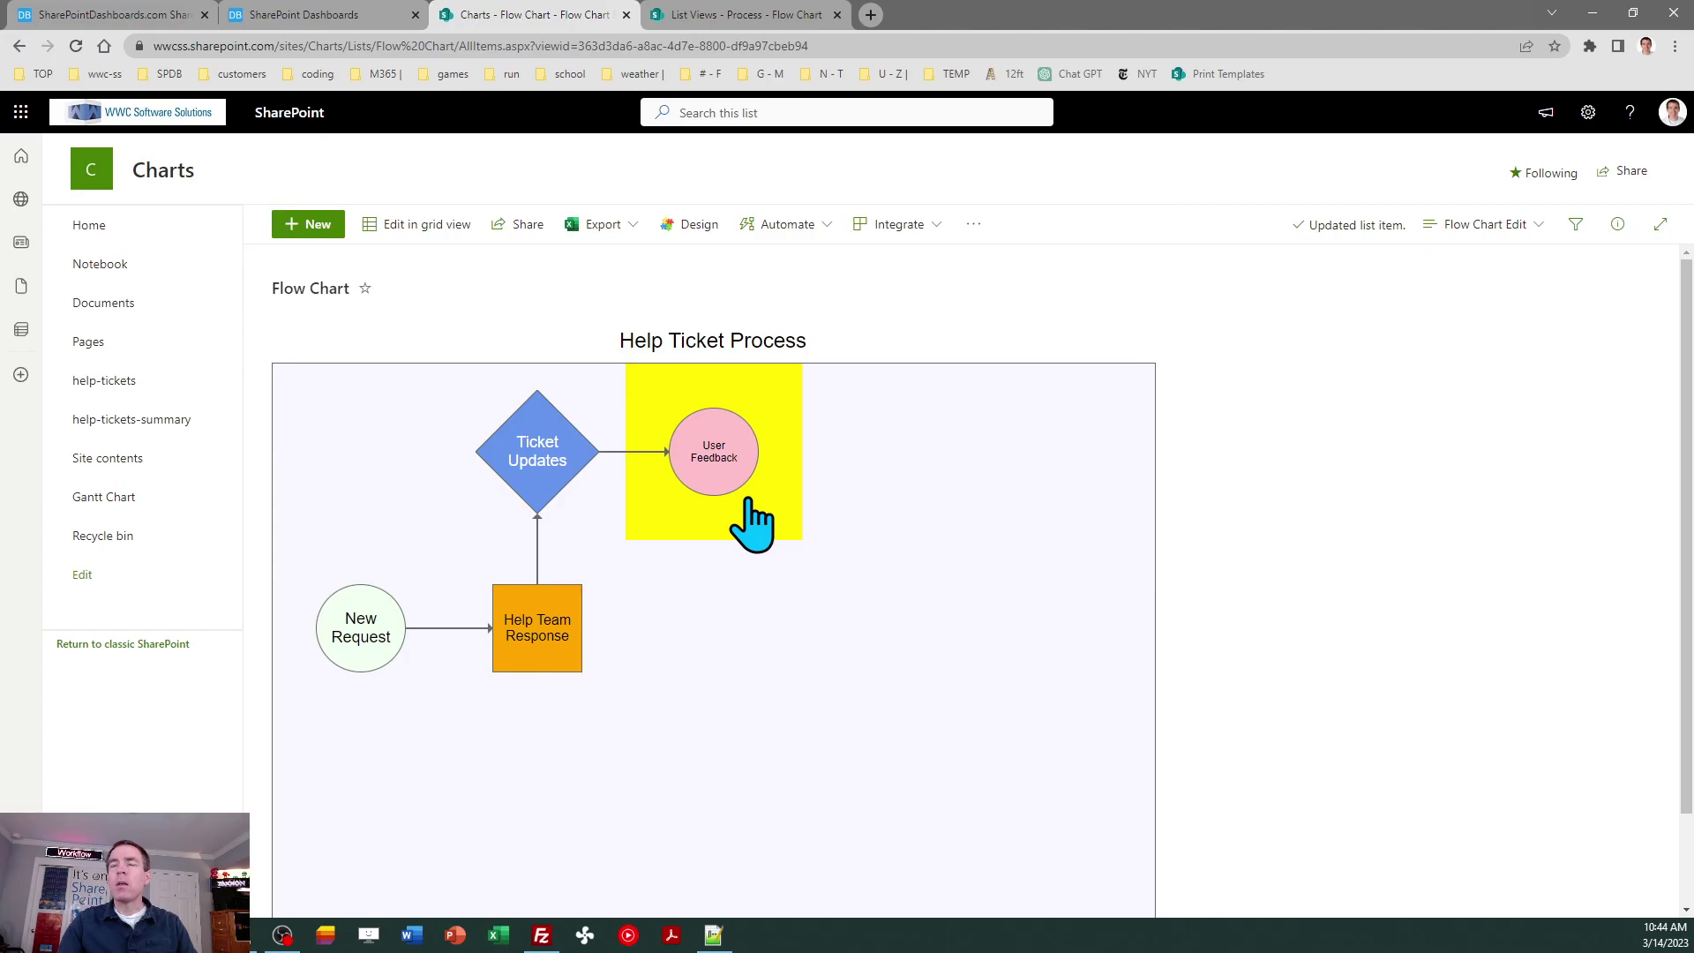
# - Set the User Feedback label's font size to 18
pyautogui.click(780, 533)
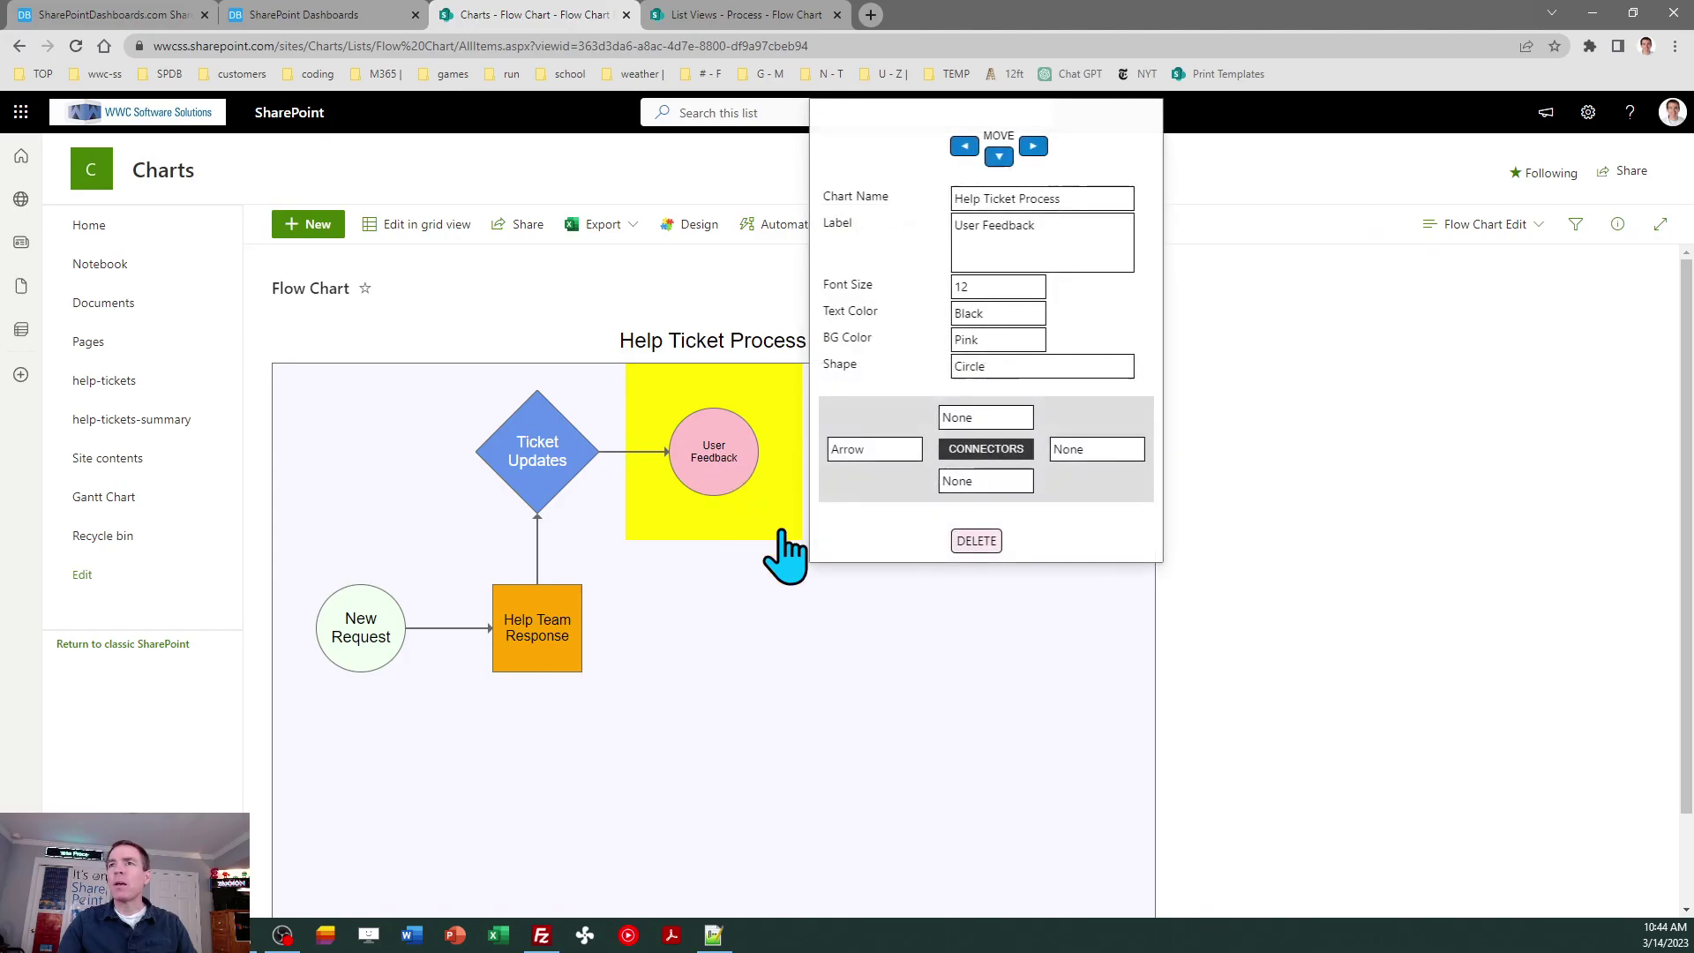
pyautogui.click(1038, 287)
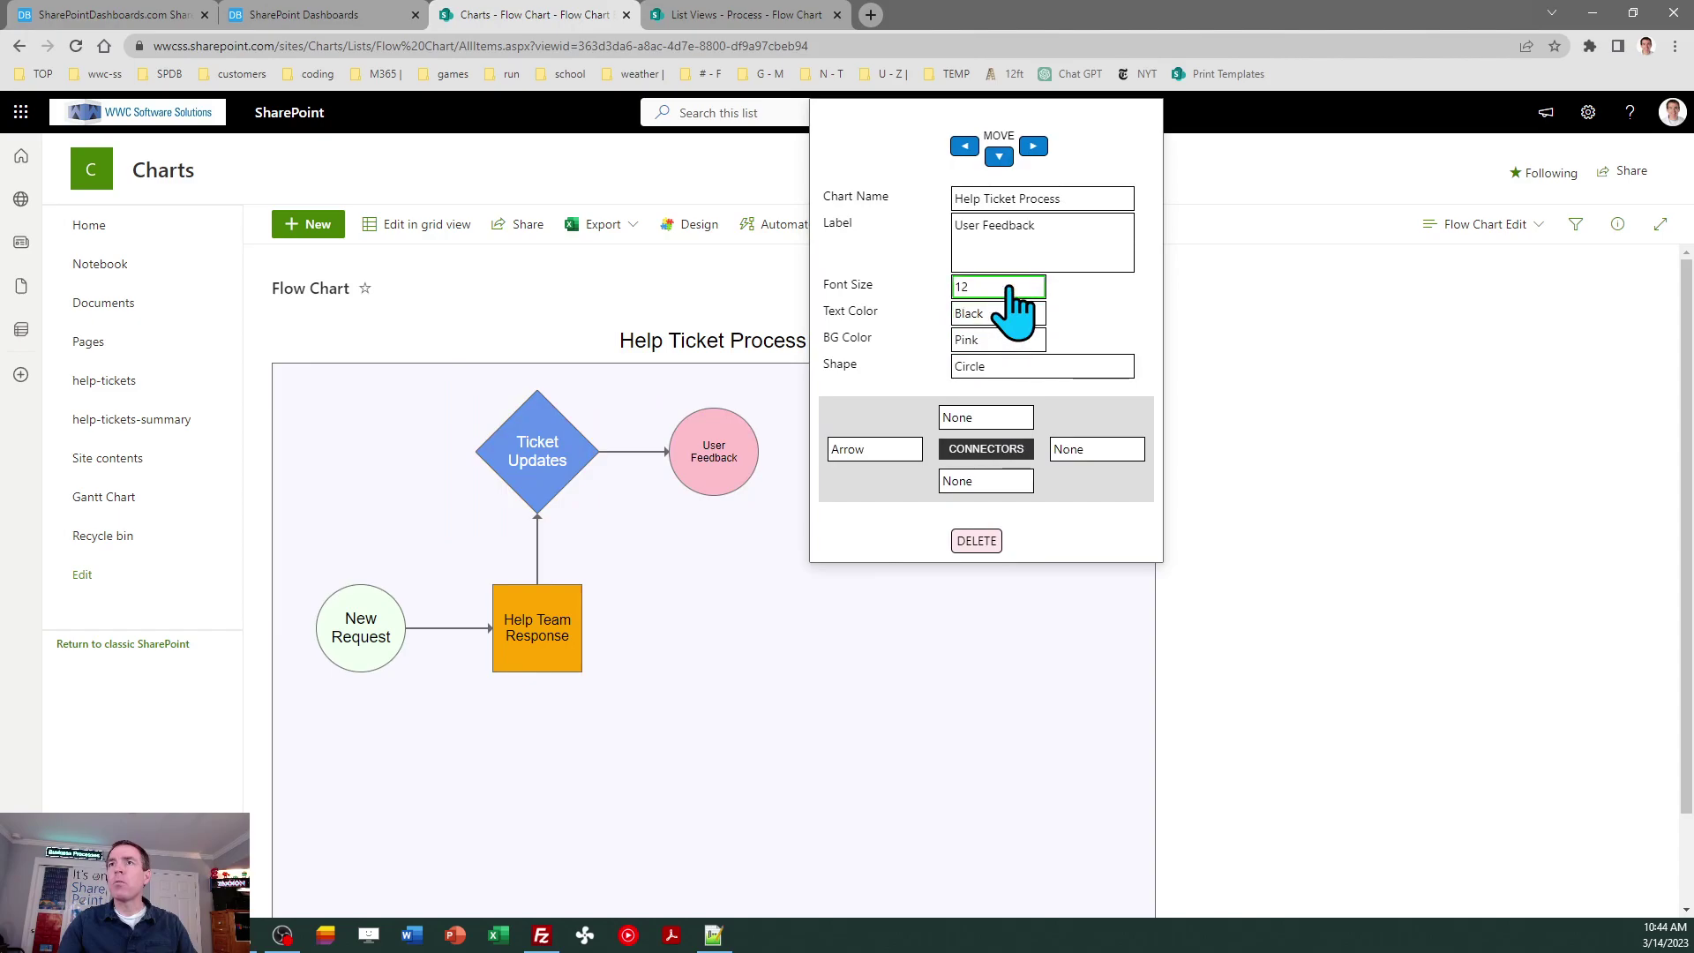
pyautogui.click(1014, 288)
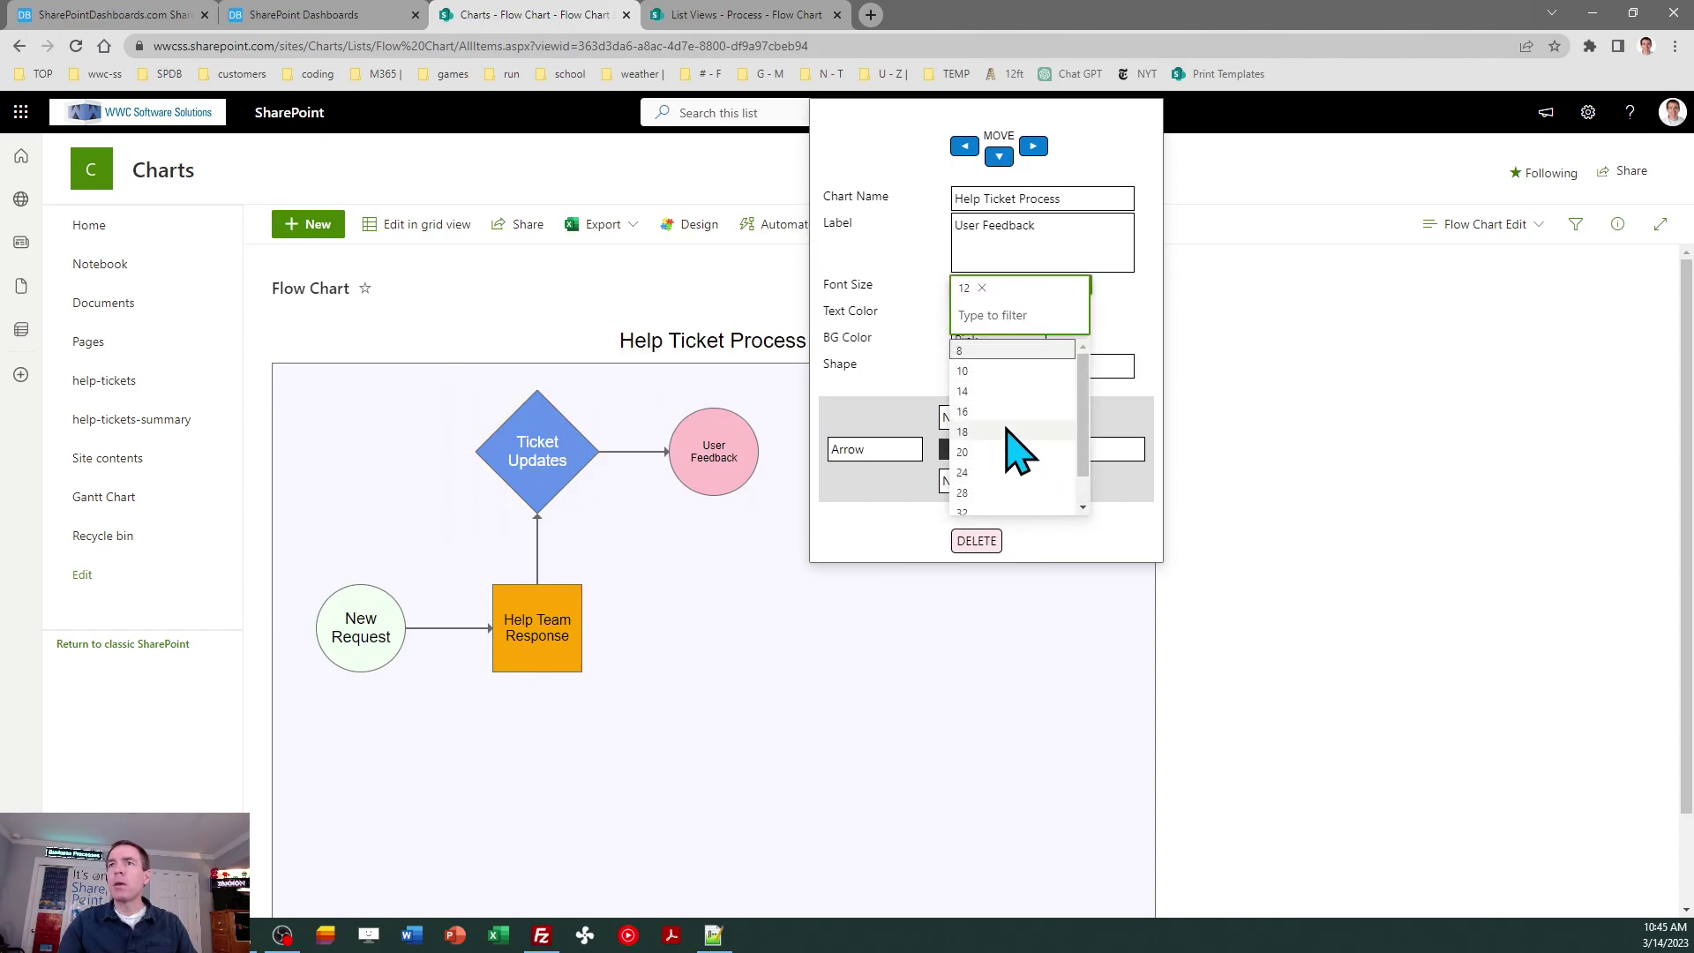
pyautogui.click(1007, 432)
pyautogui.click(1020, 472)
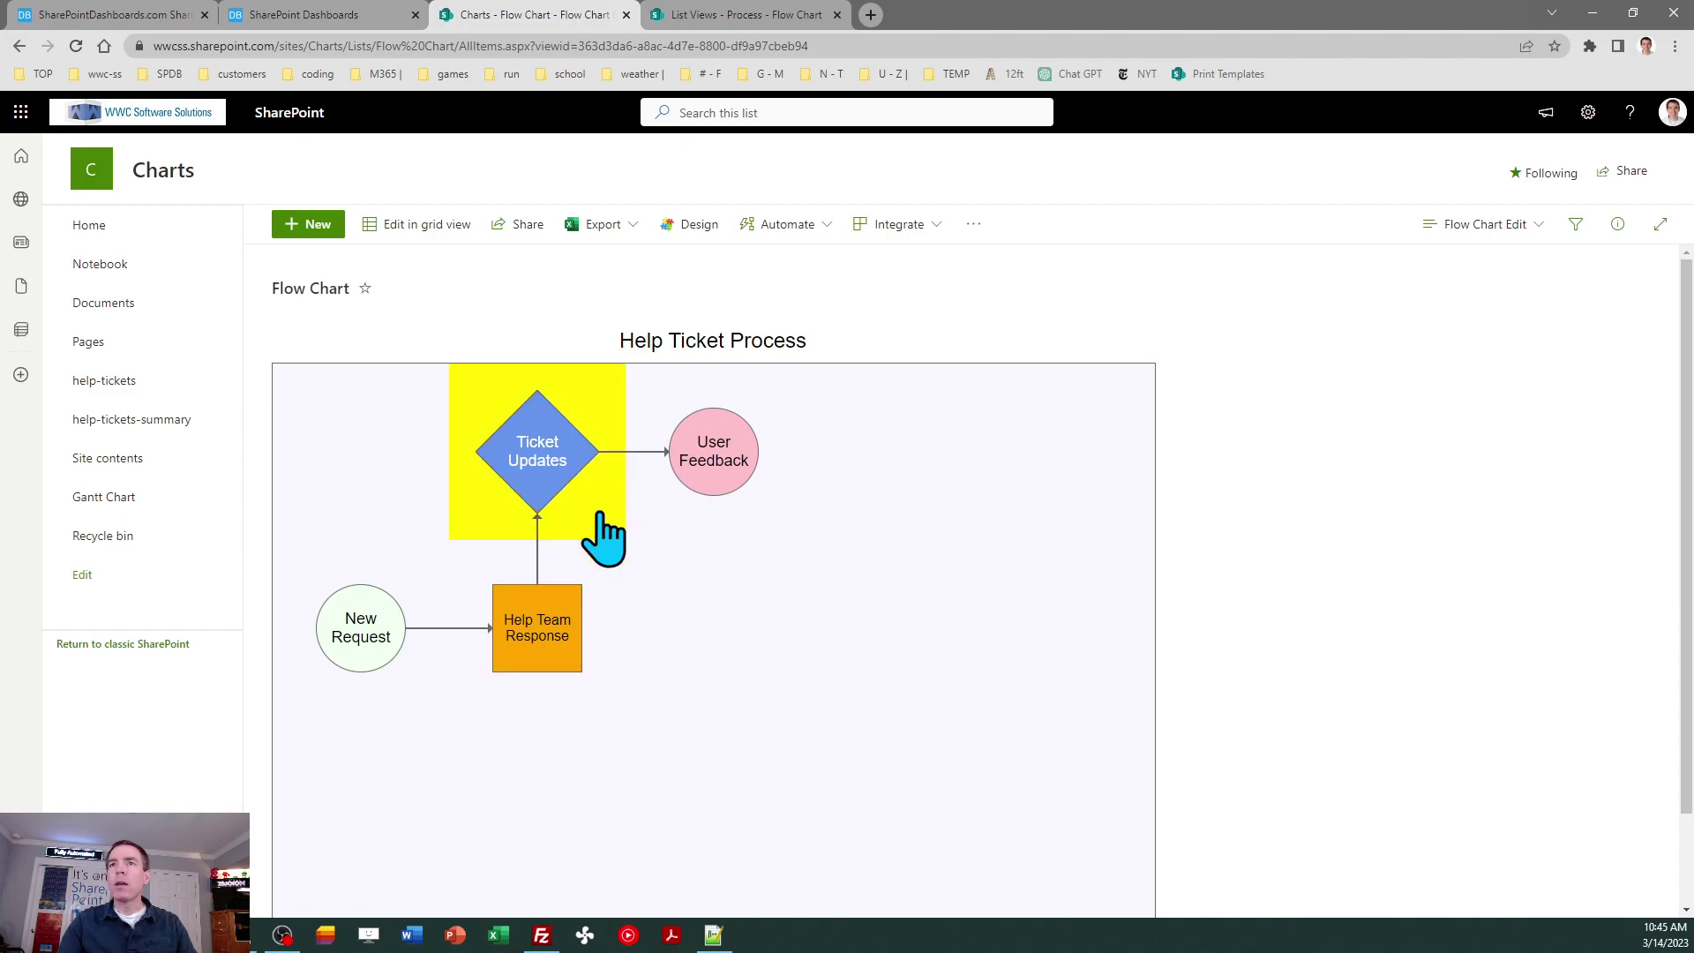
pyautogui.click(607, 539)
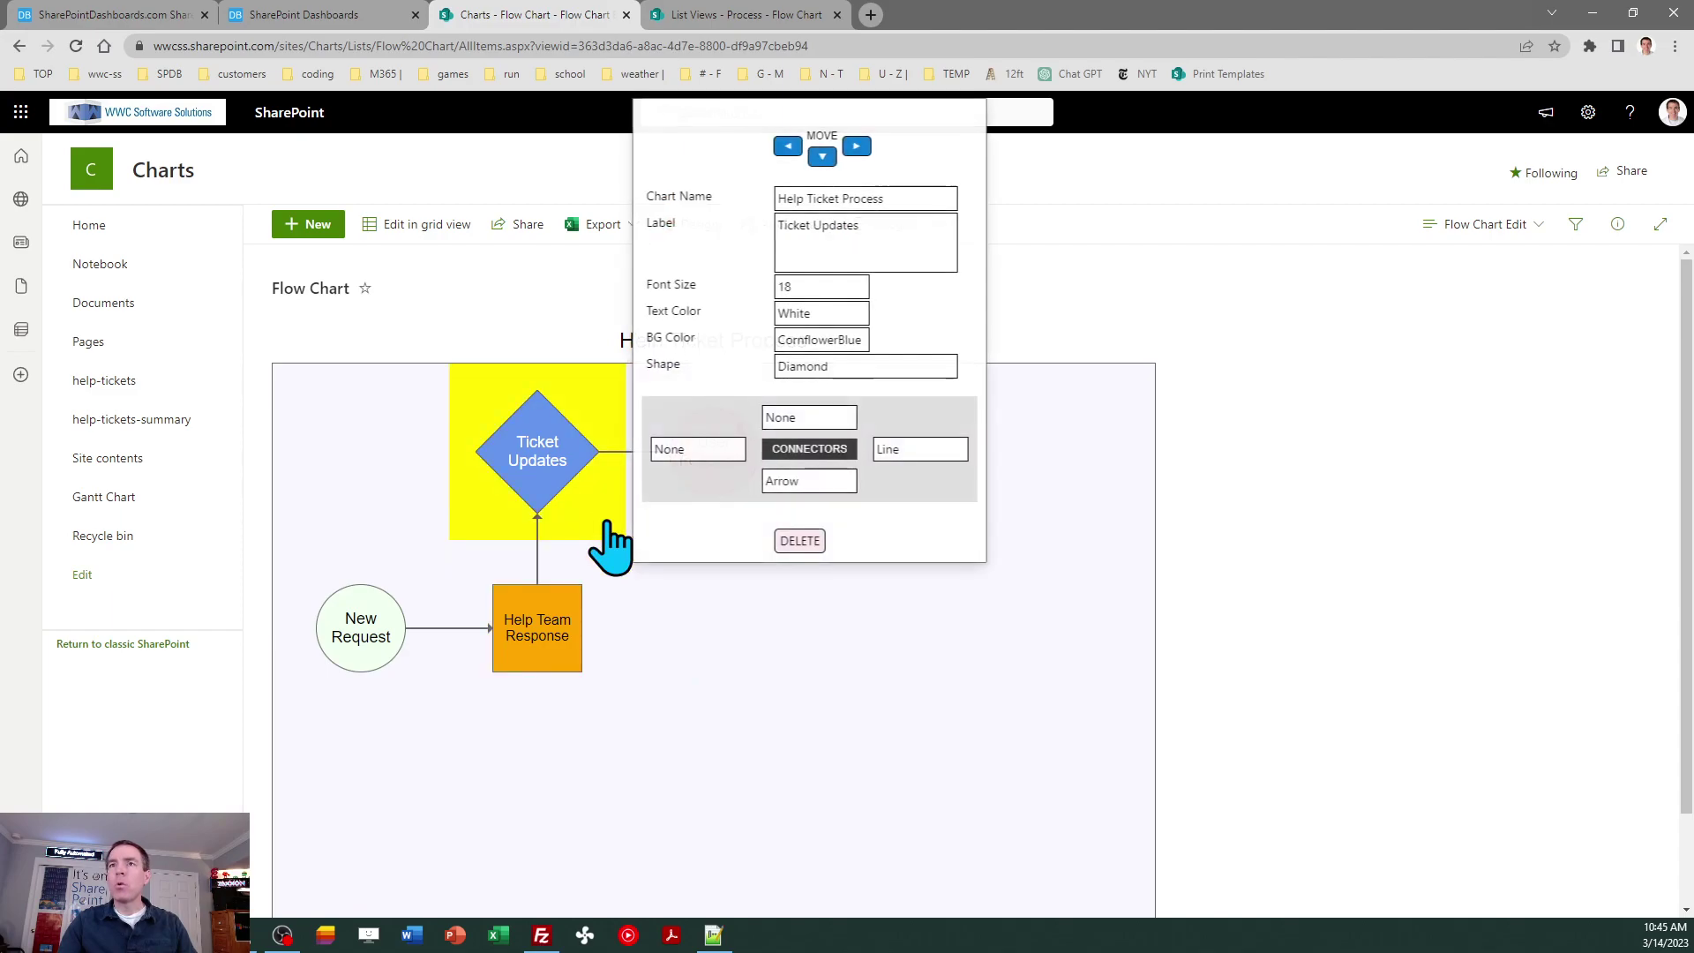
pyautogui.click(896, 450)
pyautogui.click(915, 567)
pyautogui.click(896, 586)
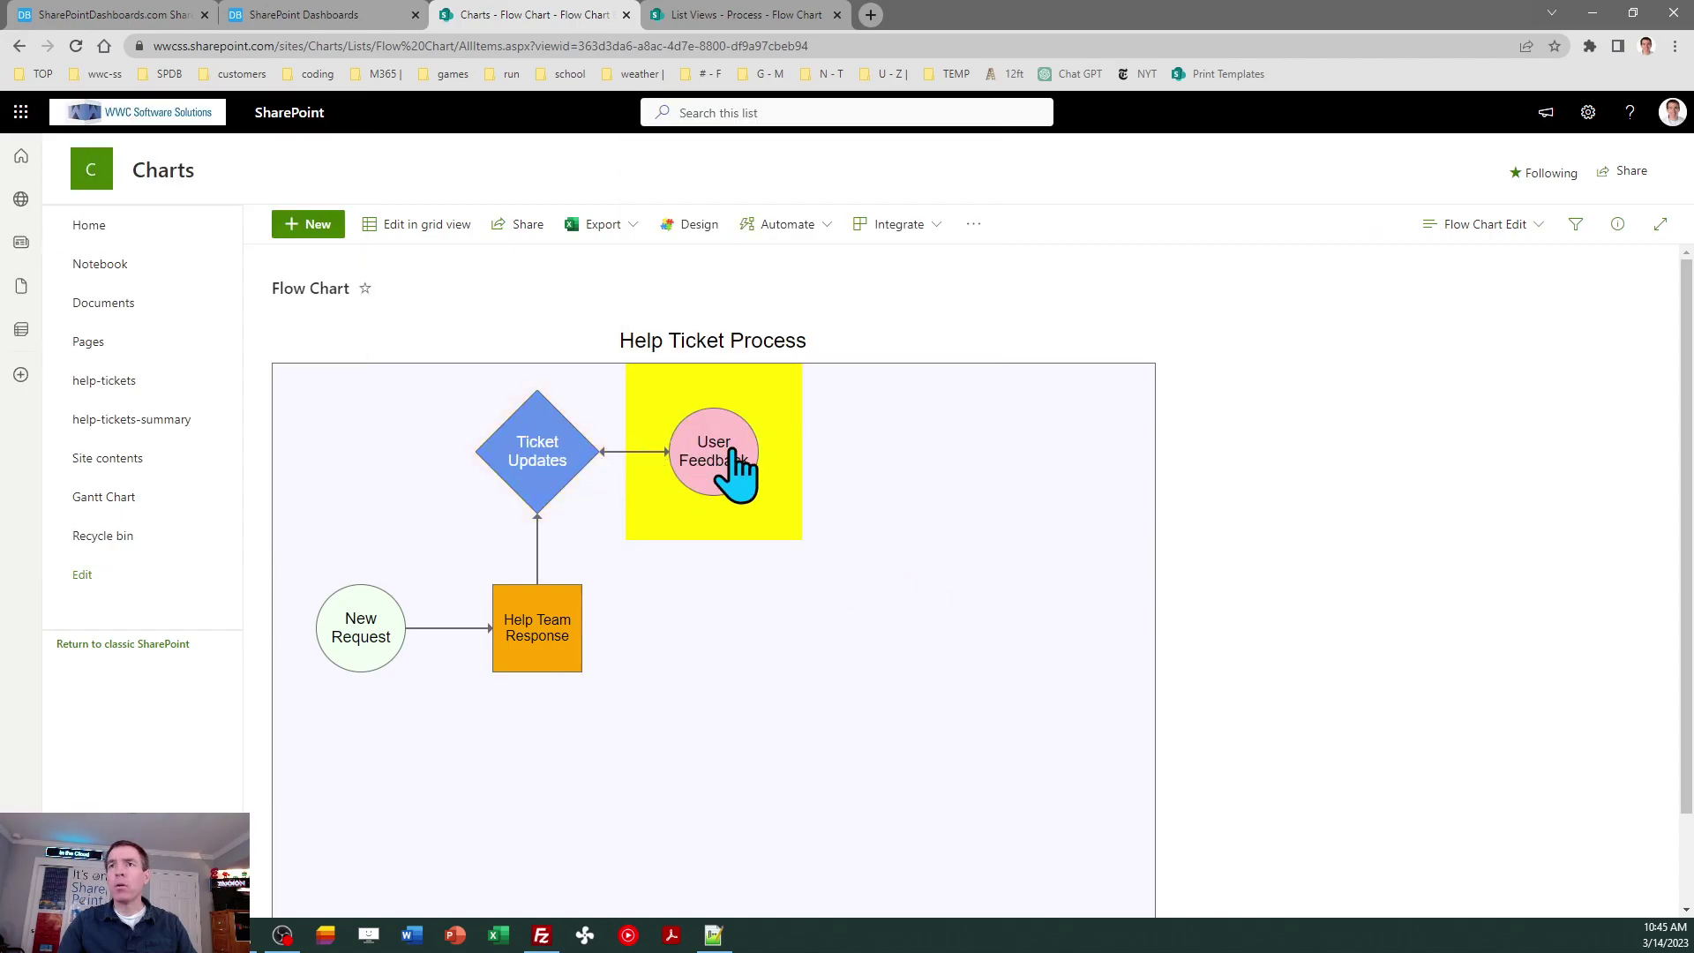
pyautogui.click(603, 530)
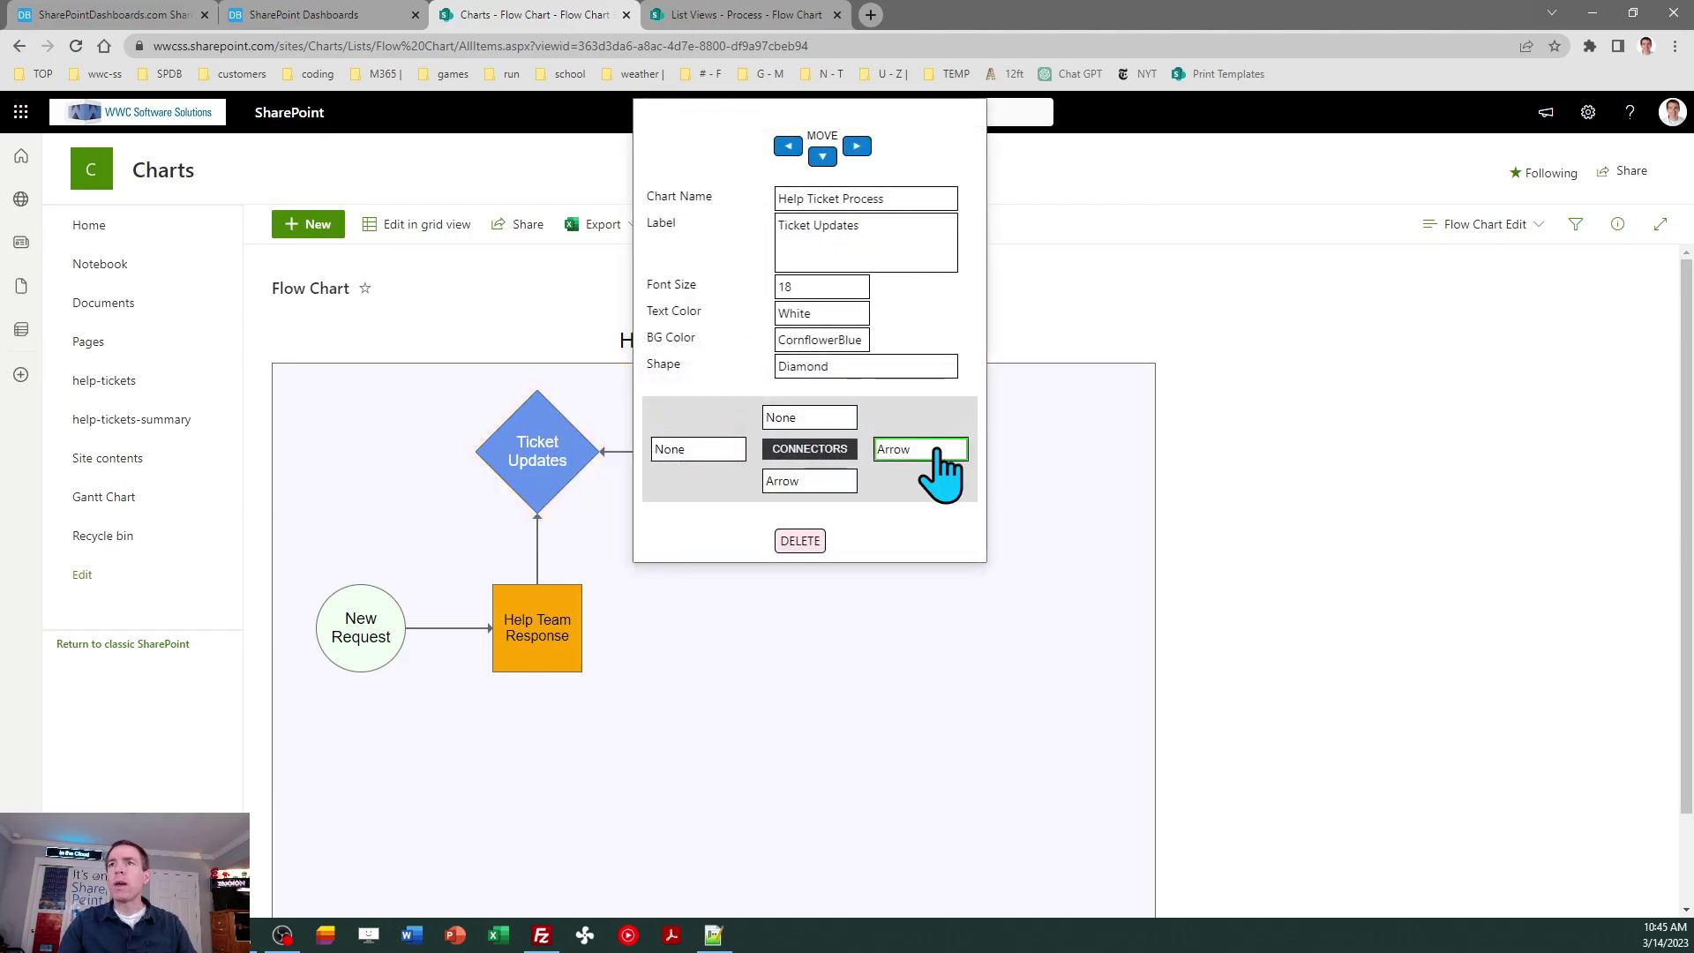
pyautogui.click(943, 452)
pyautogui.click(936, 565)
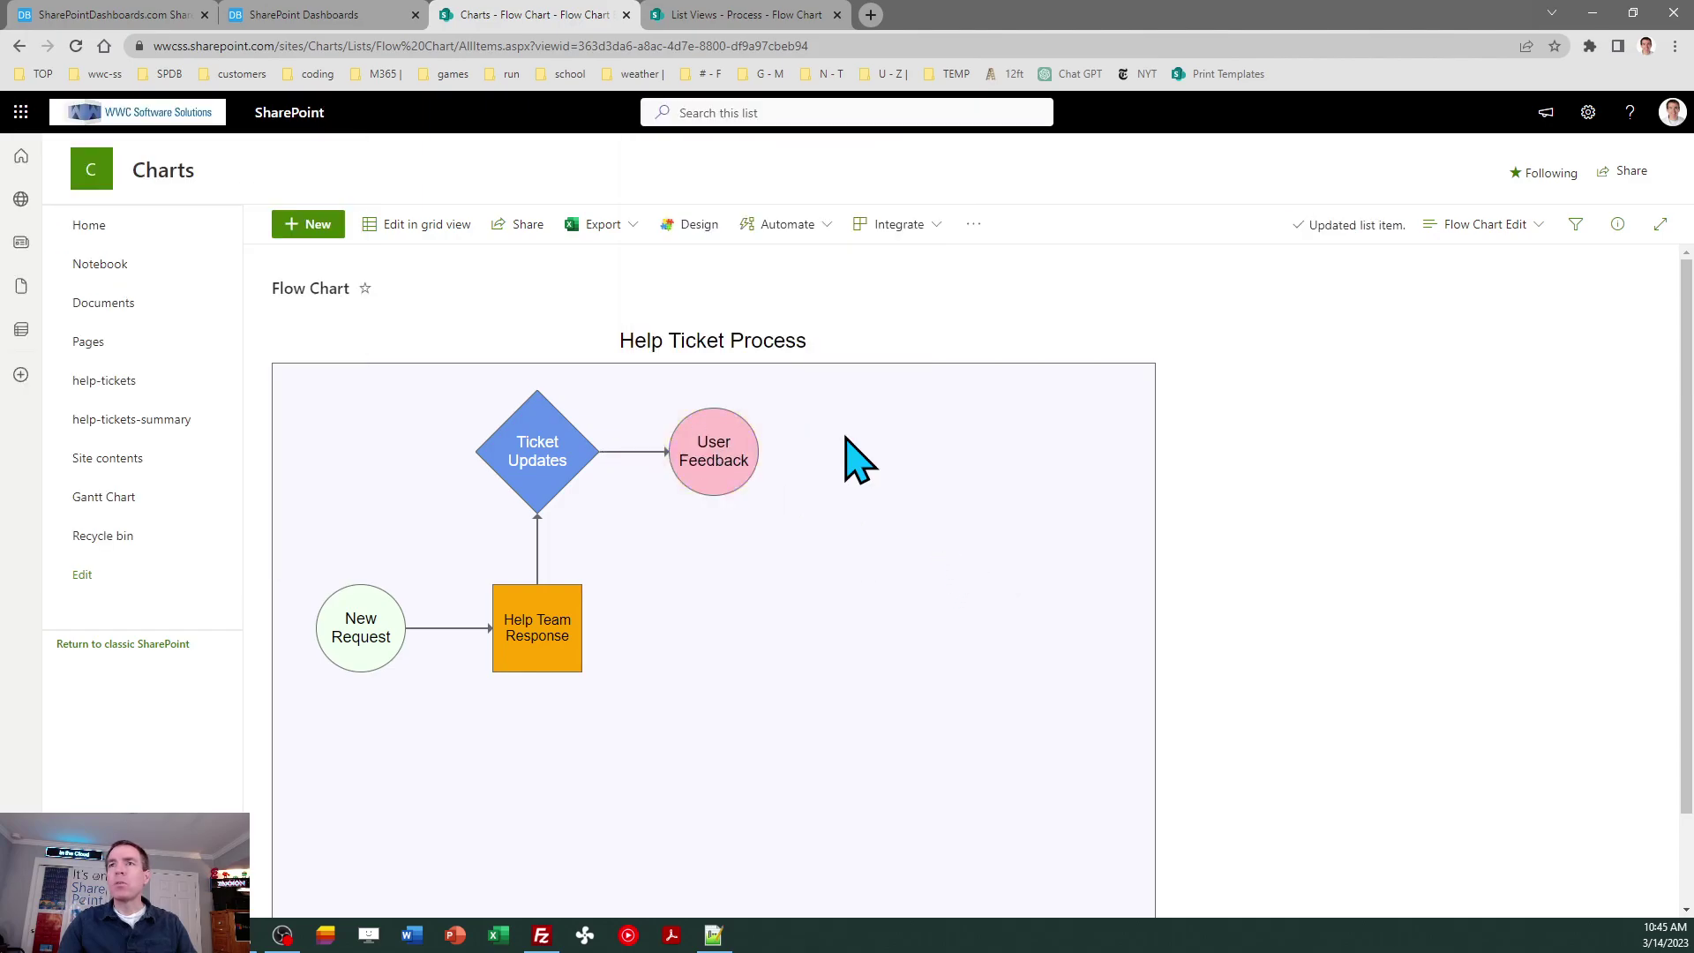
pyautogui.click(771, 547)
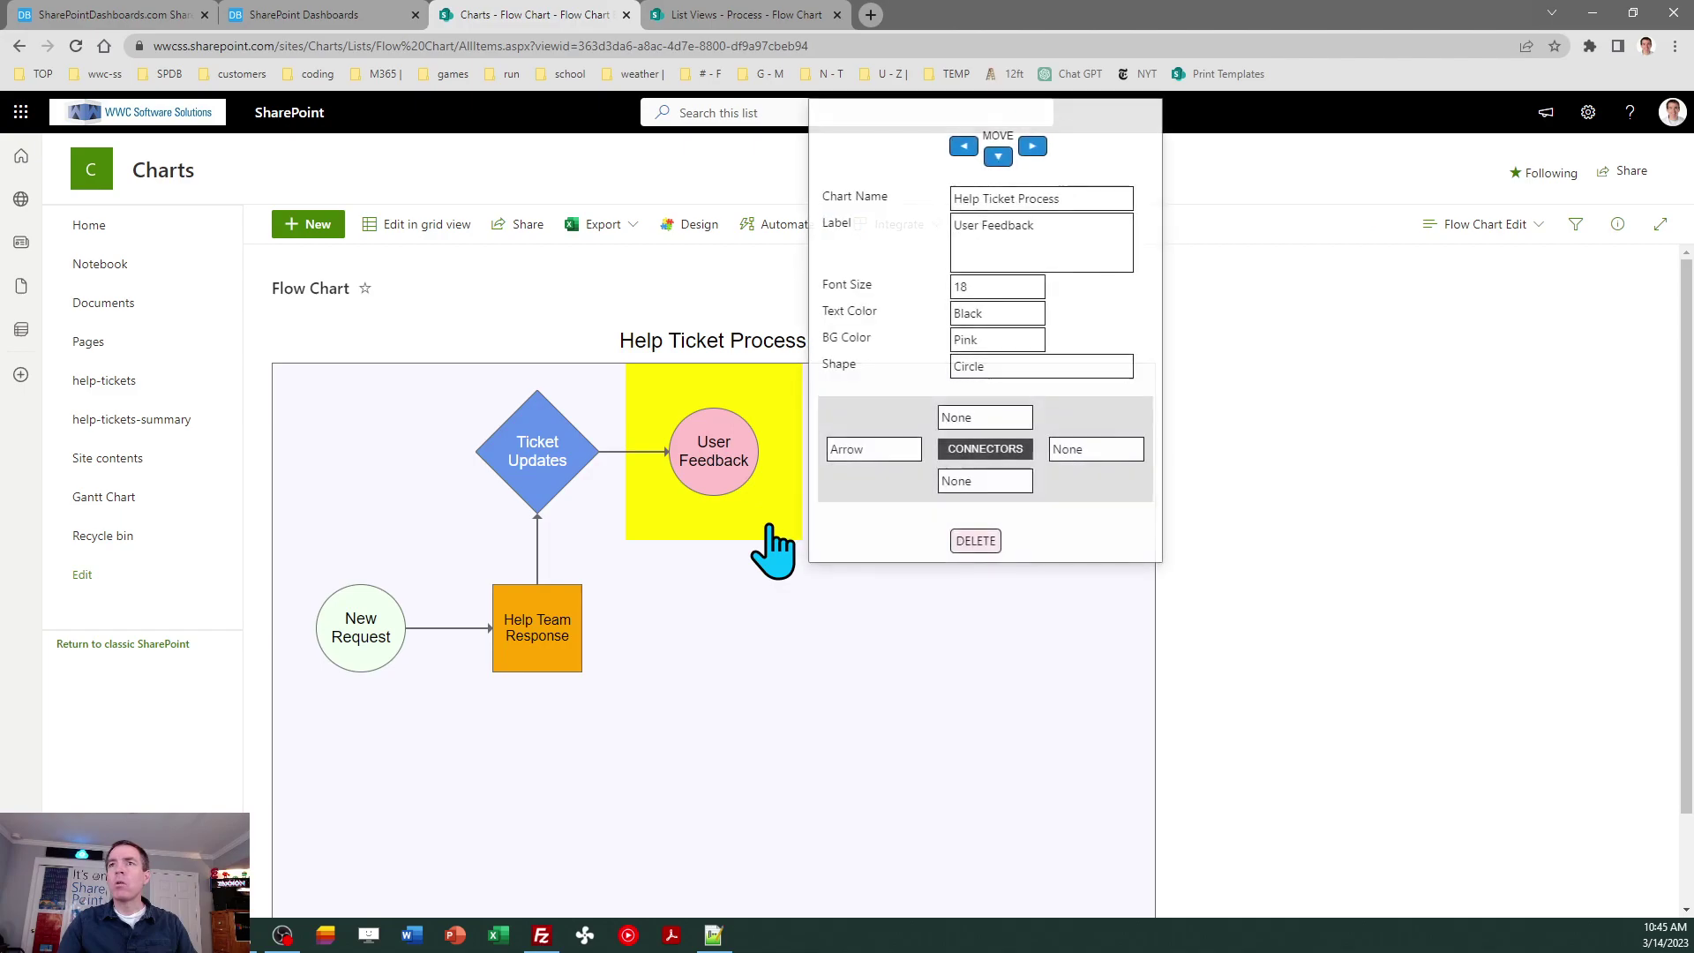
pyautogui.click(825, 636)
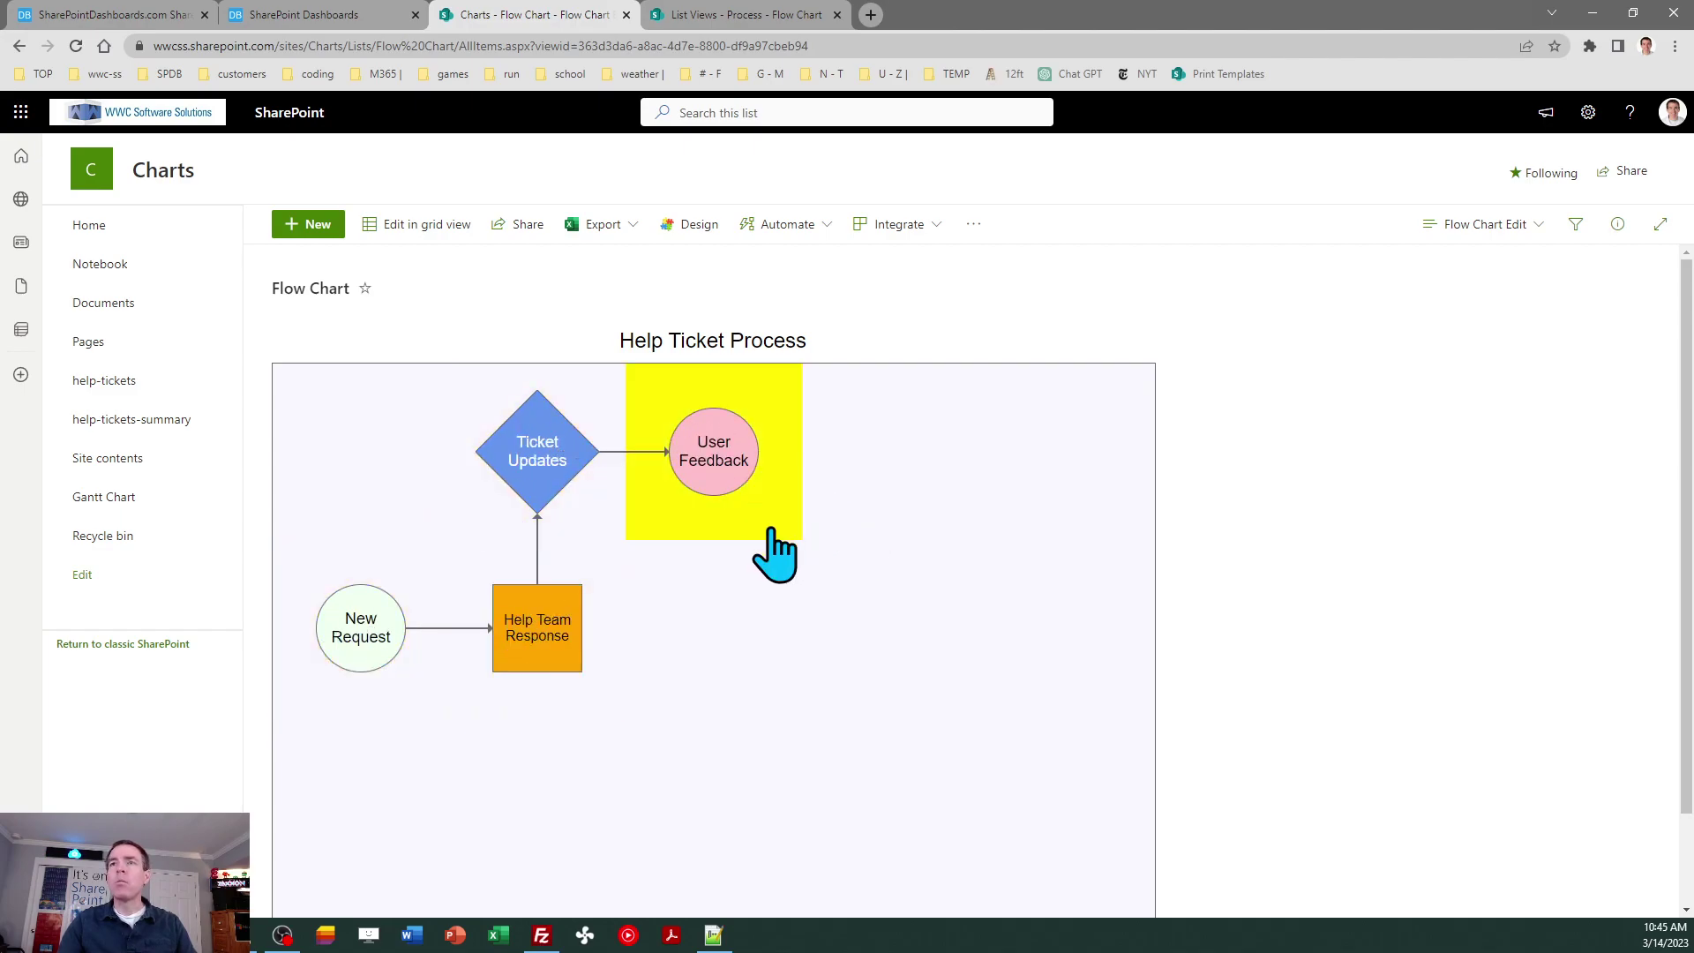
# - Switch the list to the read-only Flow Chart view, then go to the List Views - Process tab
pyautogui.click(1503, 228)
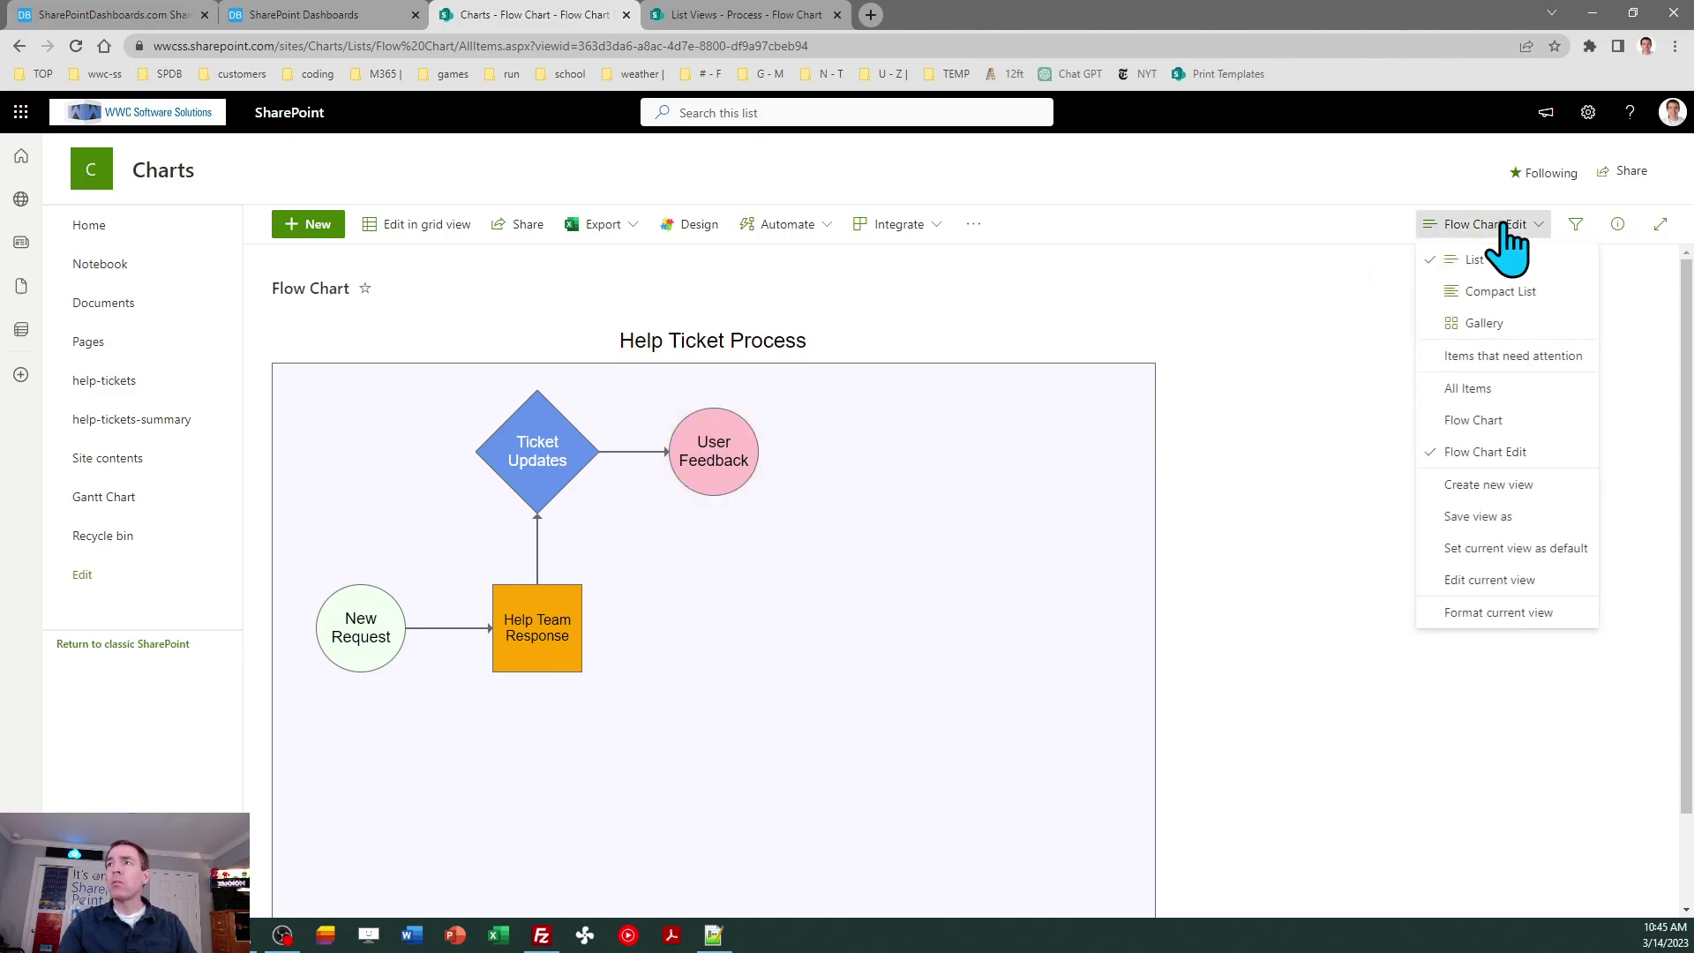
pyautogui.click(1491, 422)
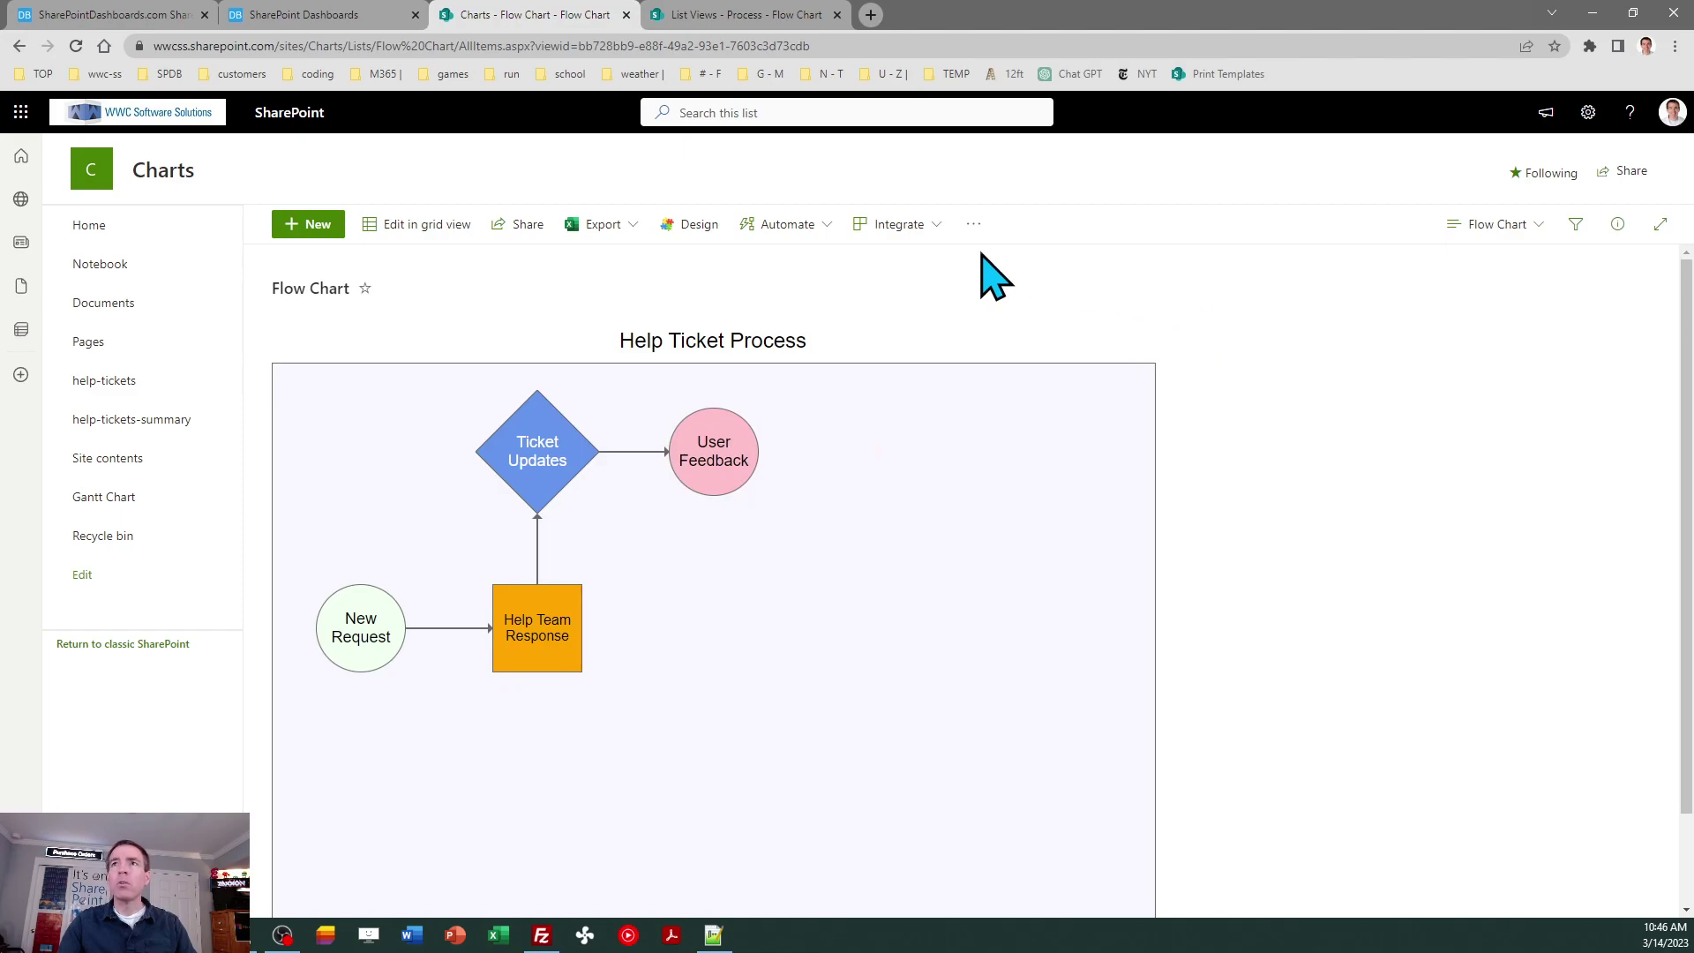
pyautogui.click(704, 14)
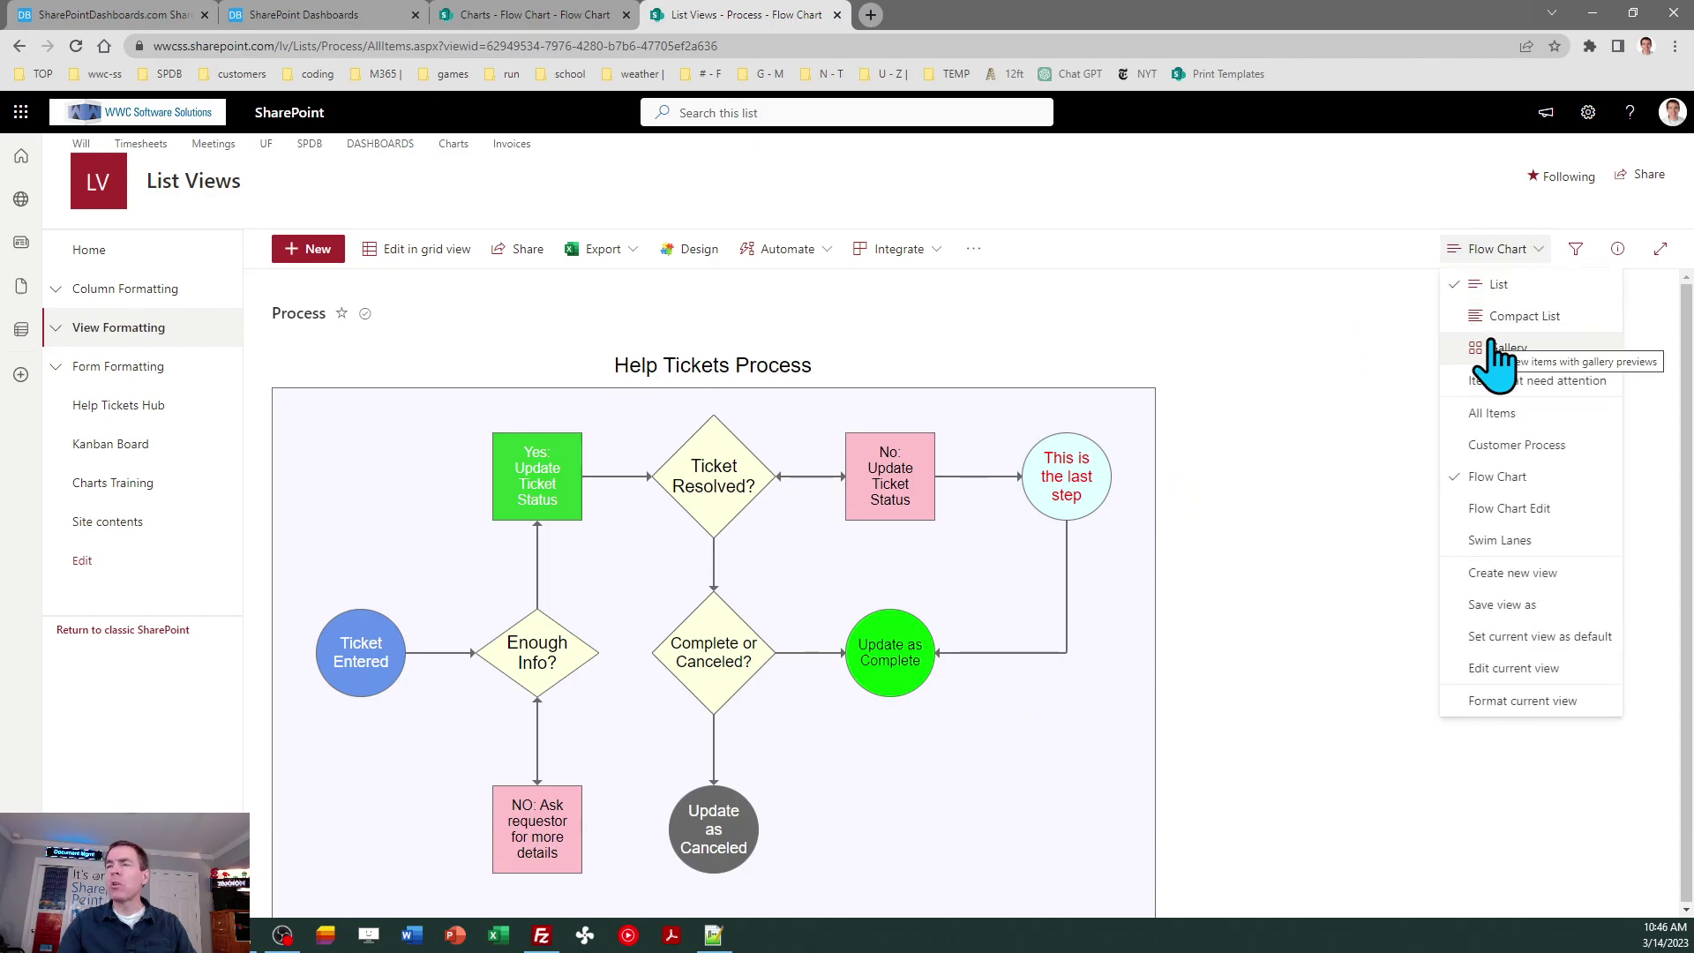
pyautogui.click(1503, 510)
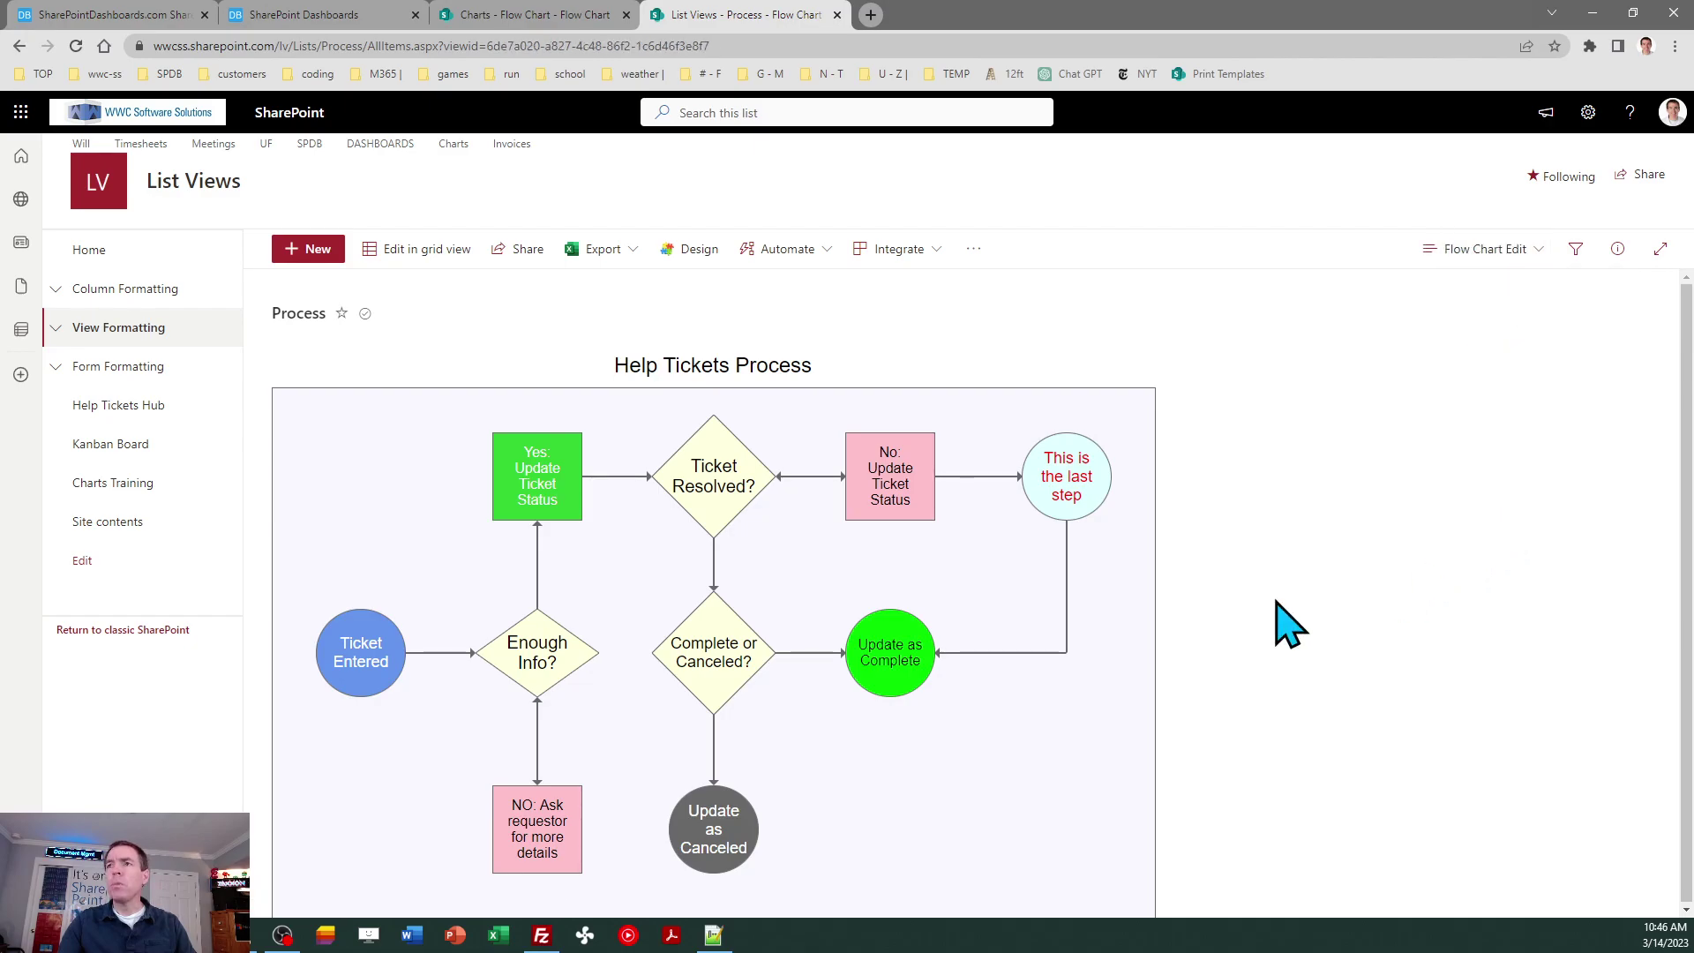
pyautogui.click(1139, 748)
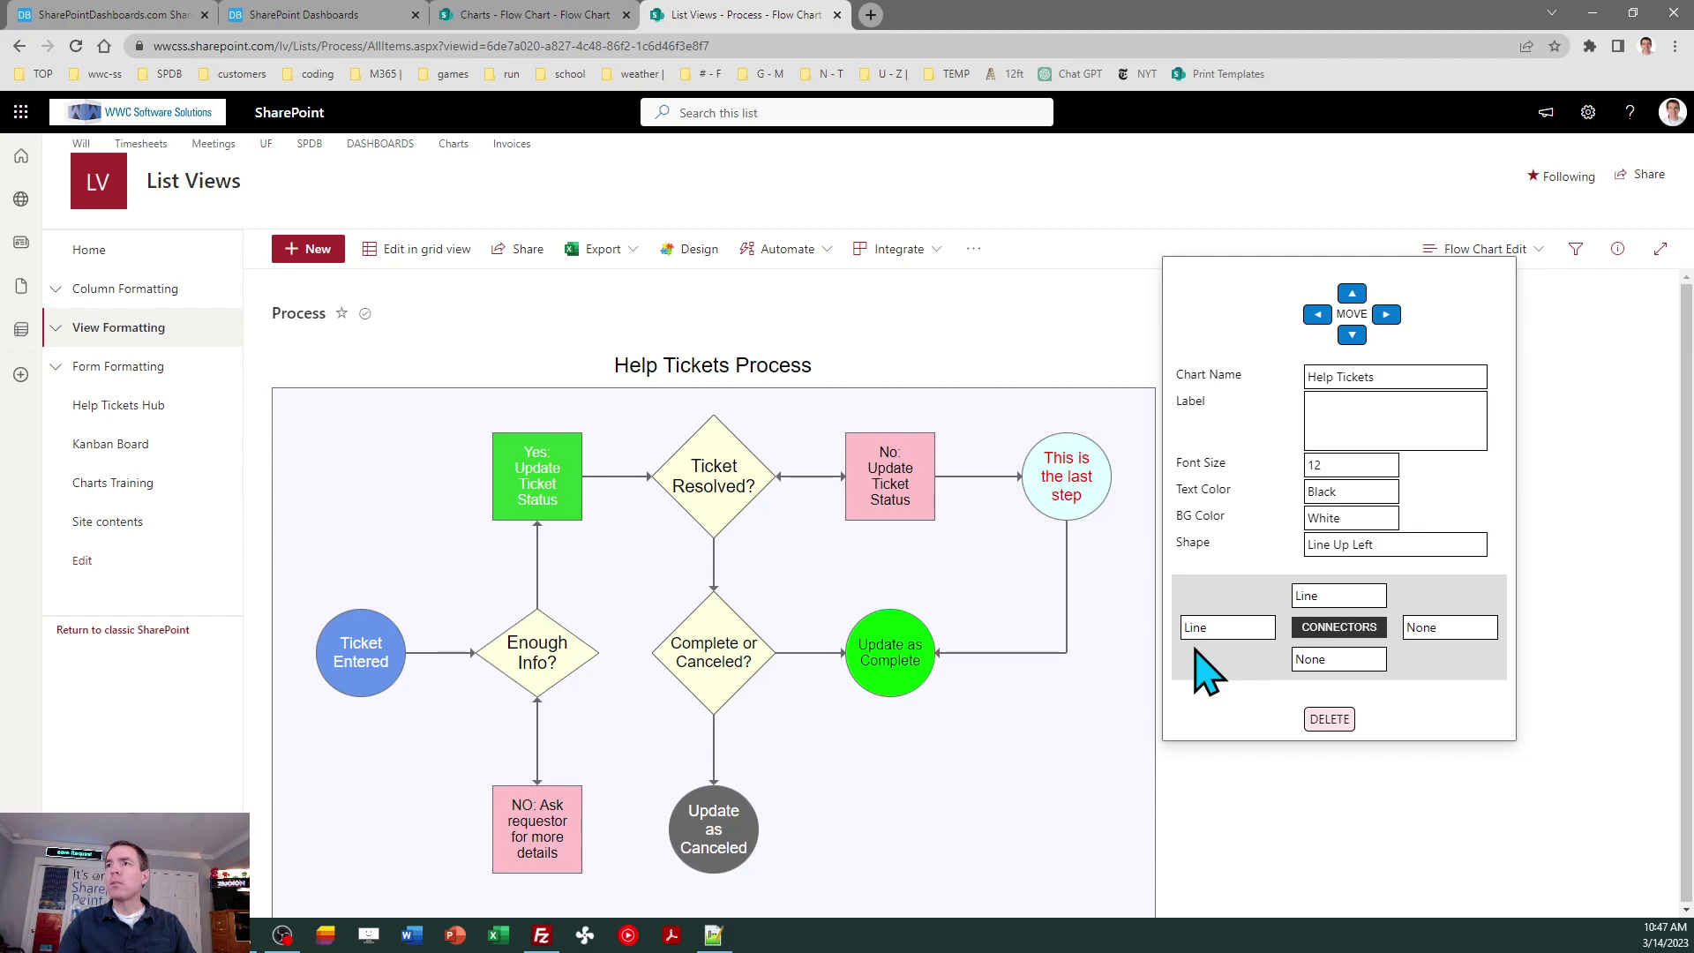
pyautogui.click(1383, 546)
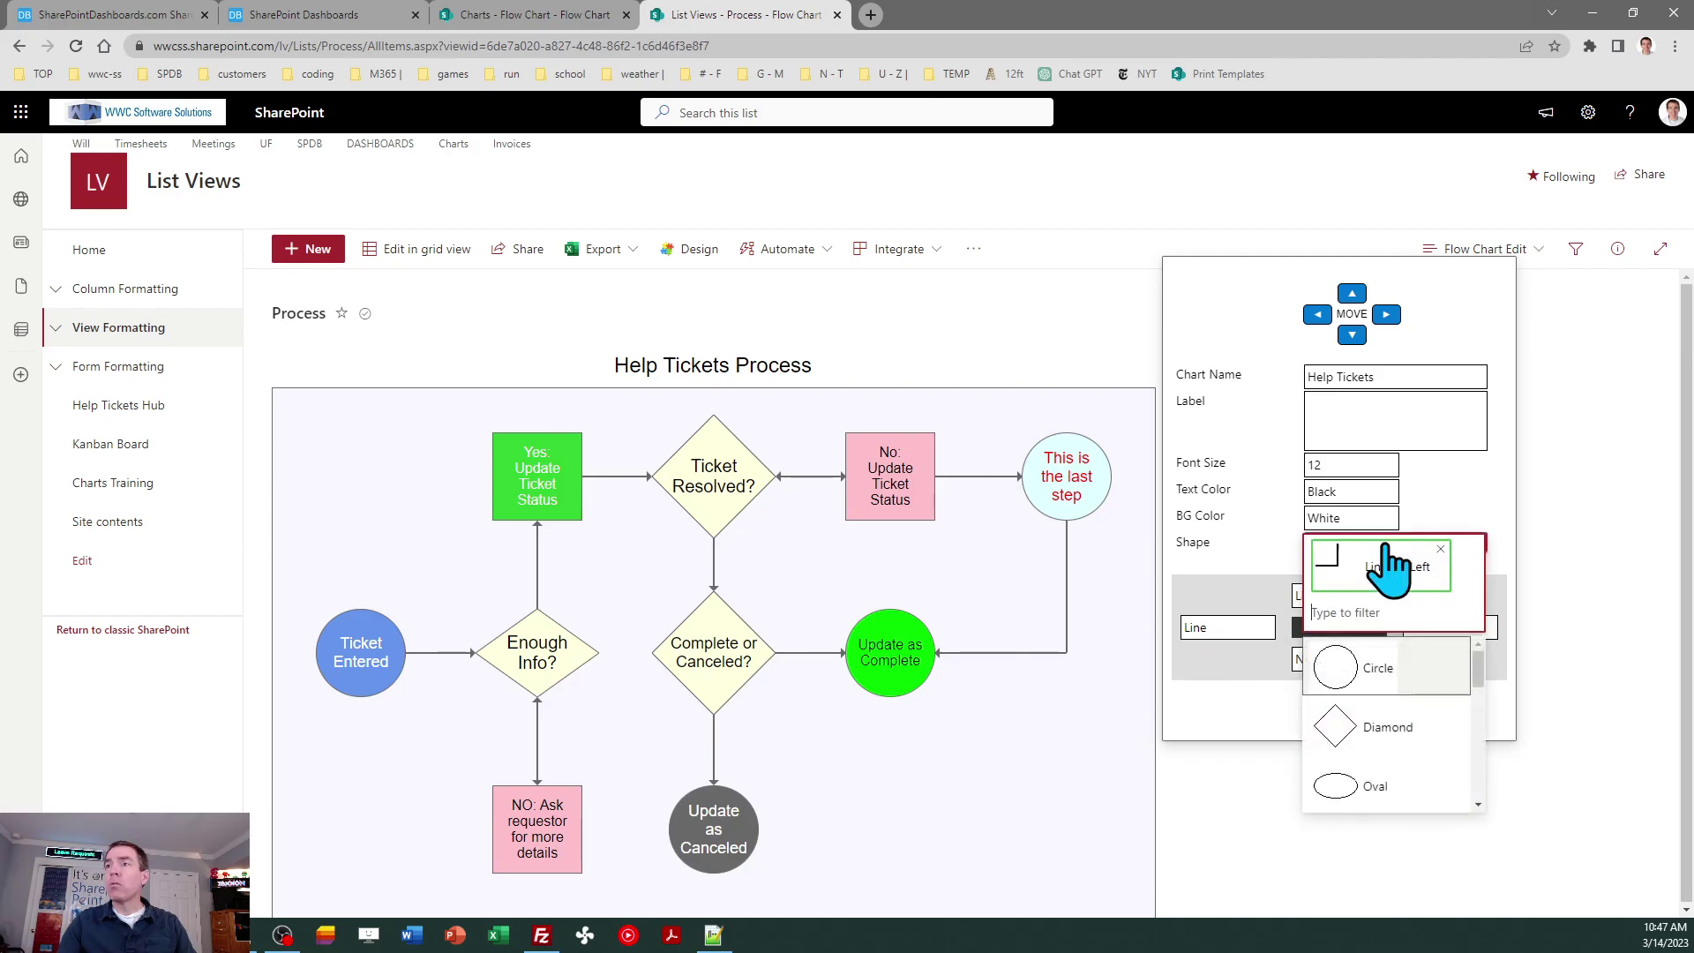
pyautogui.scroll(-1, 1484, 686)
pyautogui.scroll(-3, 1496, 706)
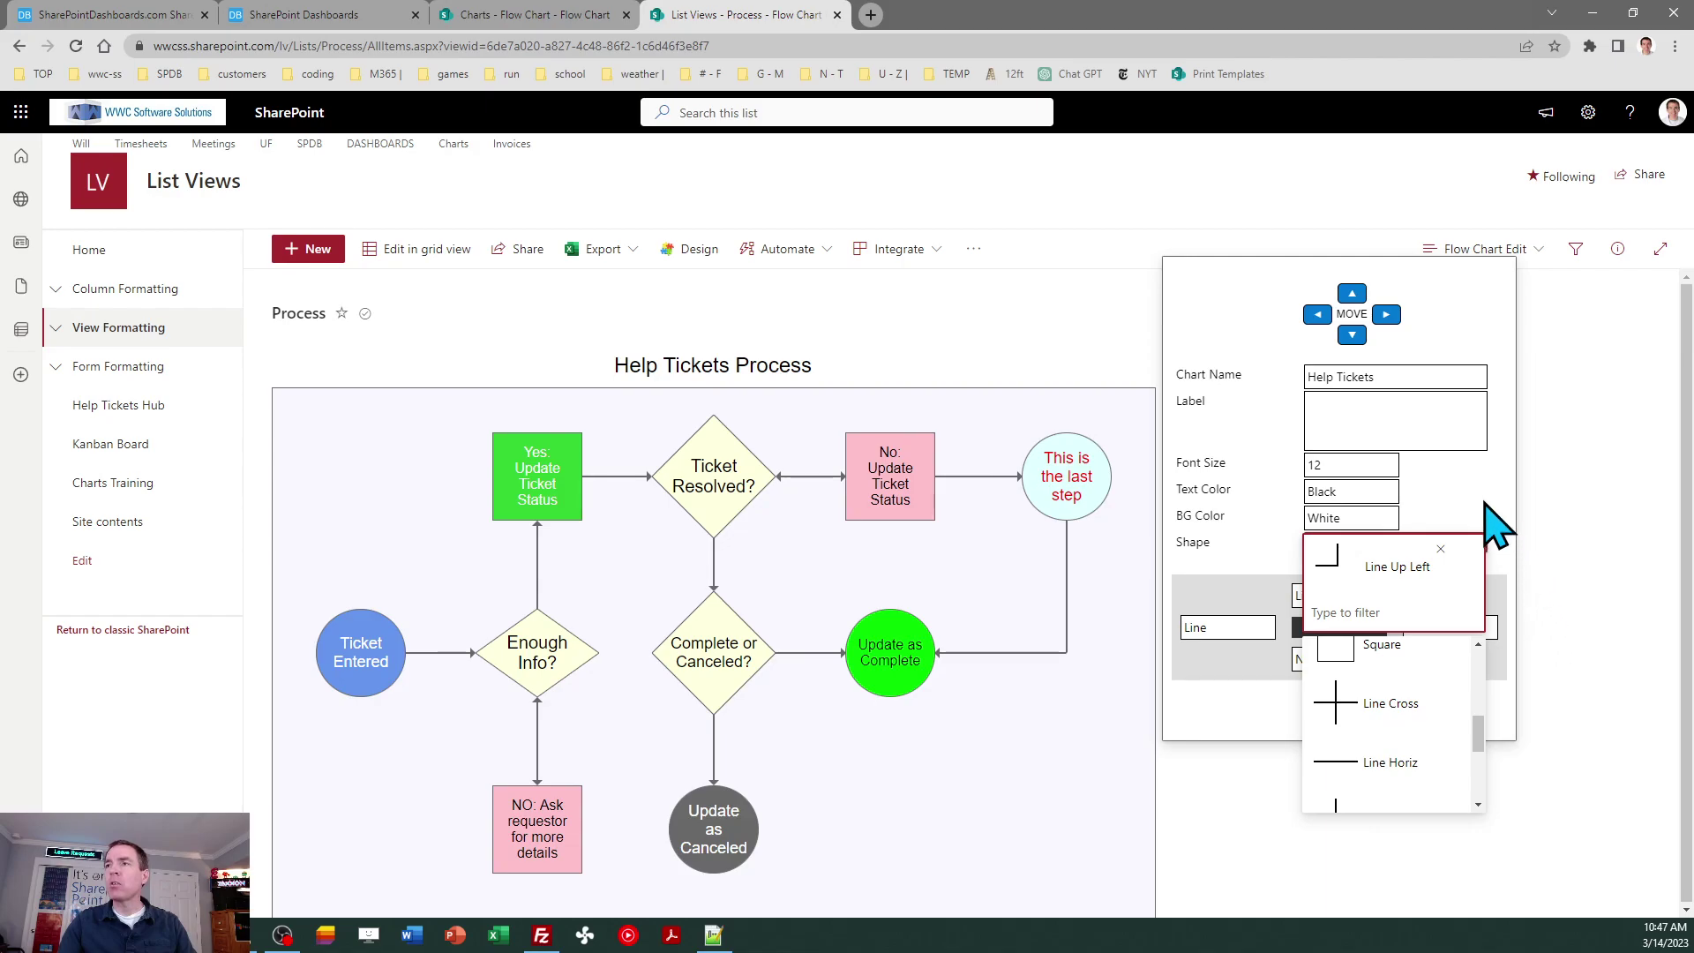
pyautogui.click(1509, 525)
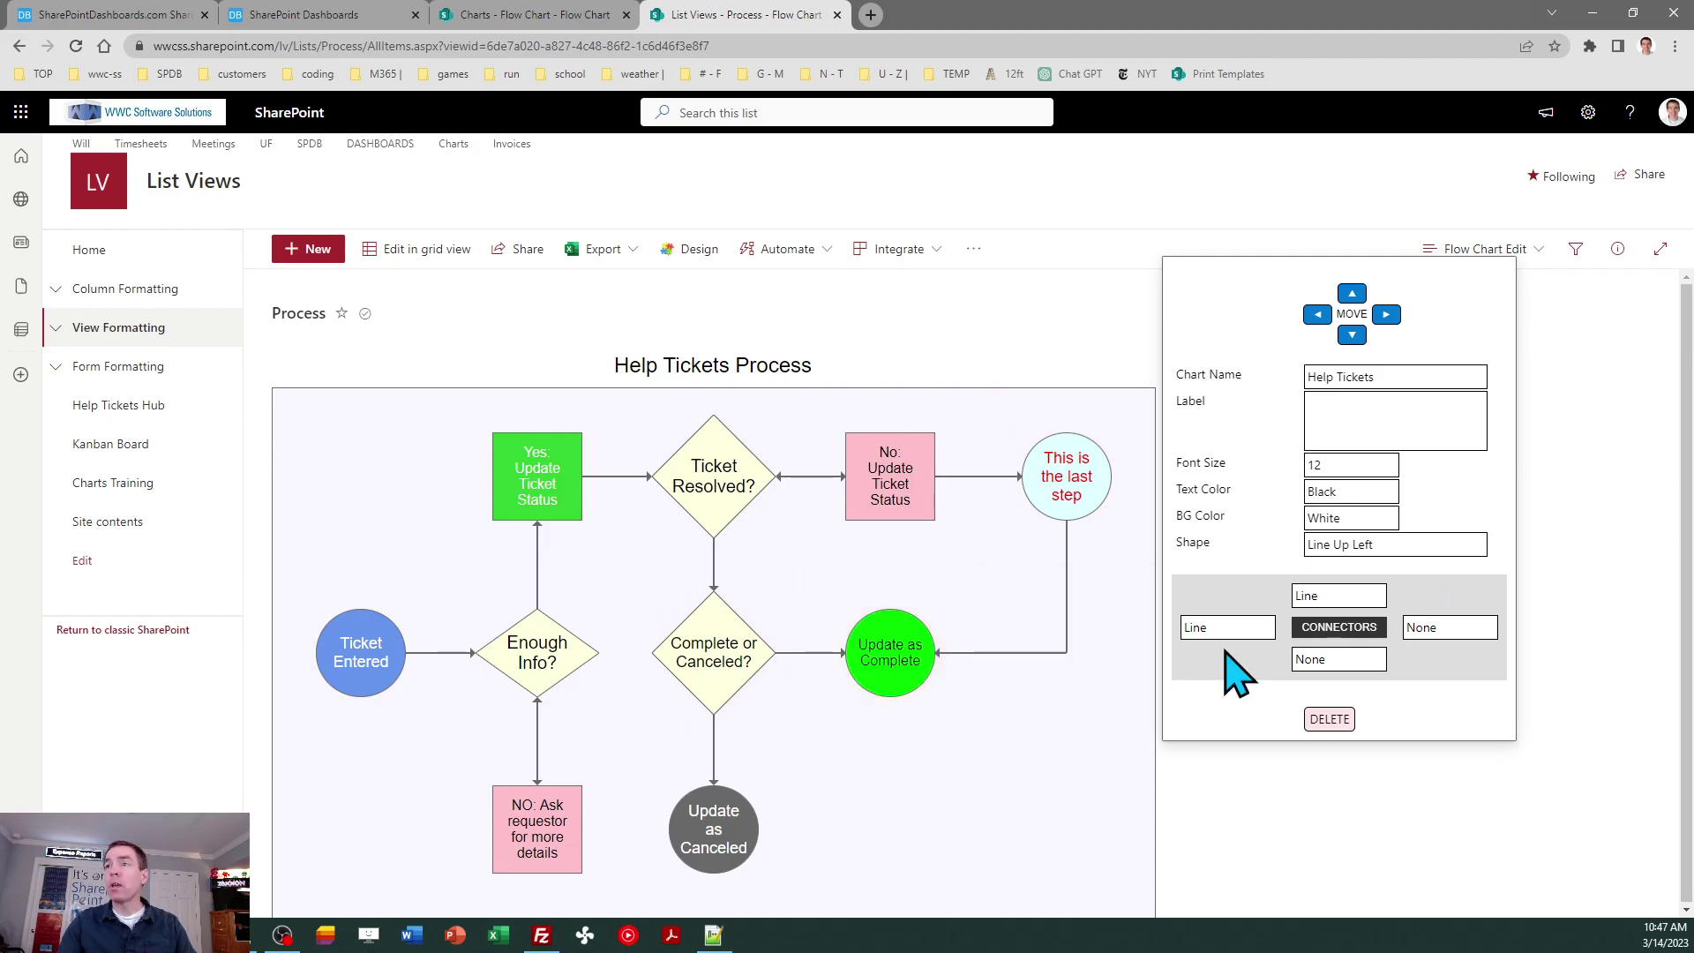
pyautogui.click(1406, 556)
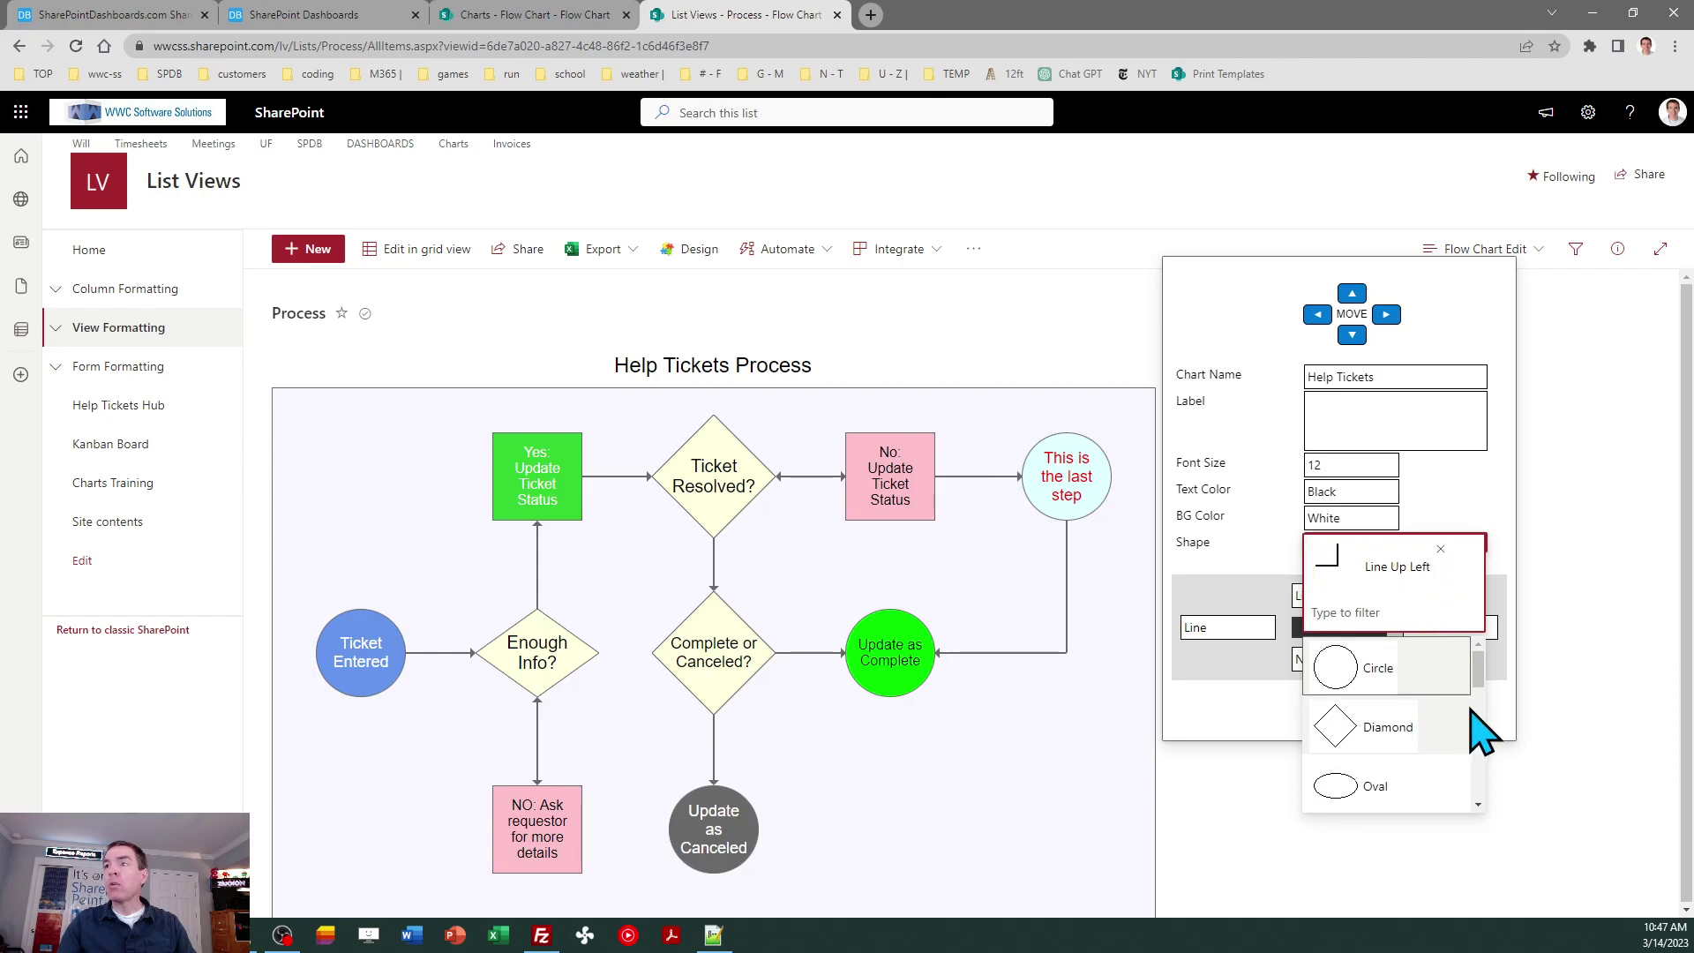
pyautogui.moveTo(1480, 684); pyautogui.dragTo(1482, 730)
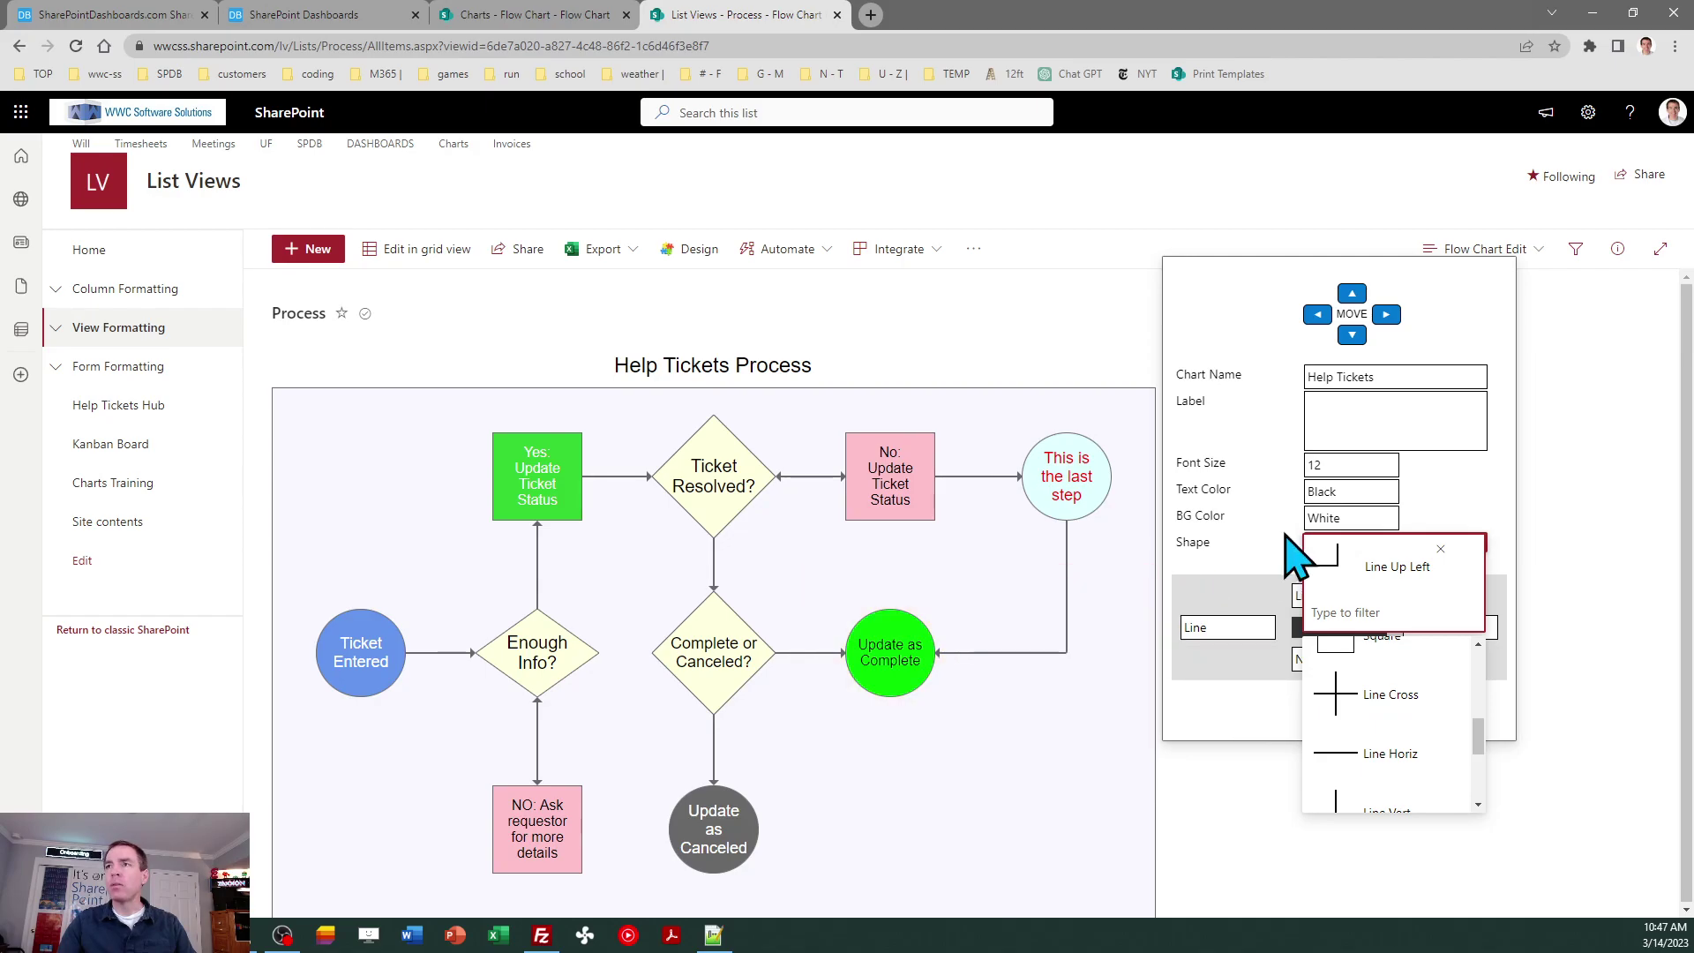
pyautogui.click(1506, 474)
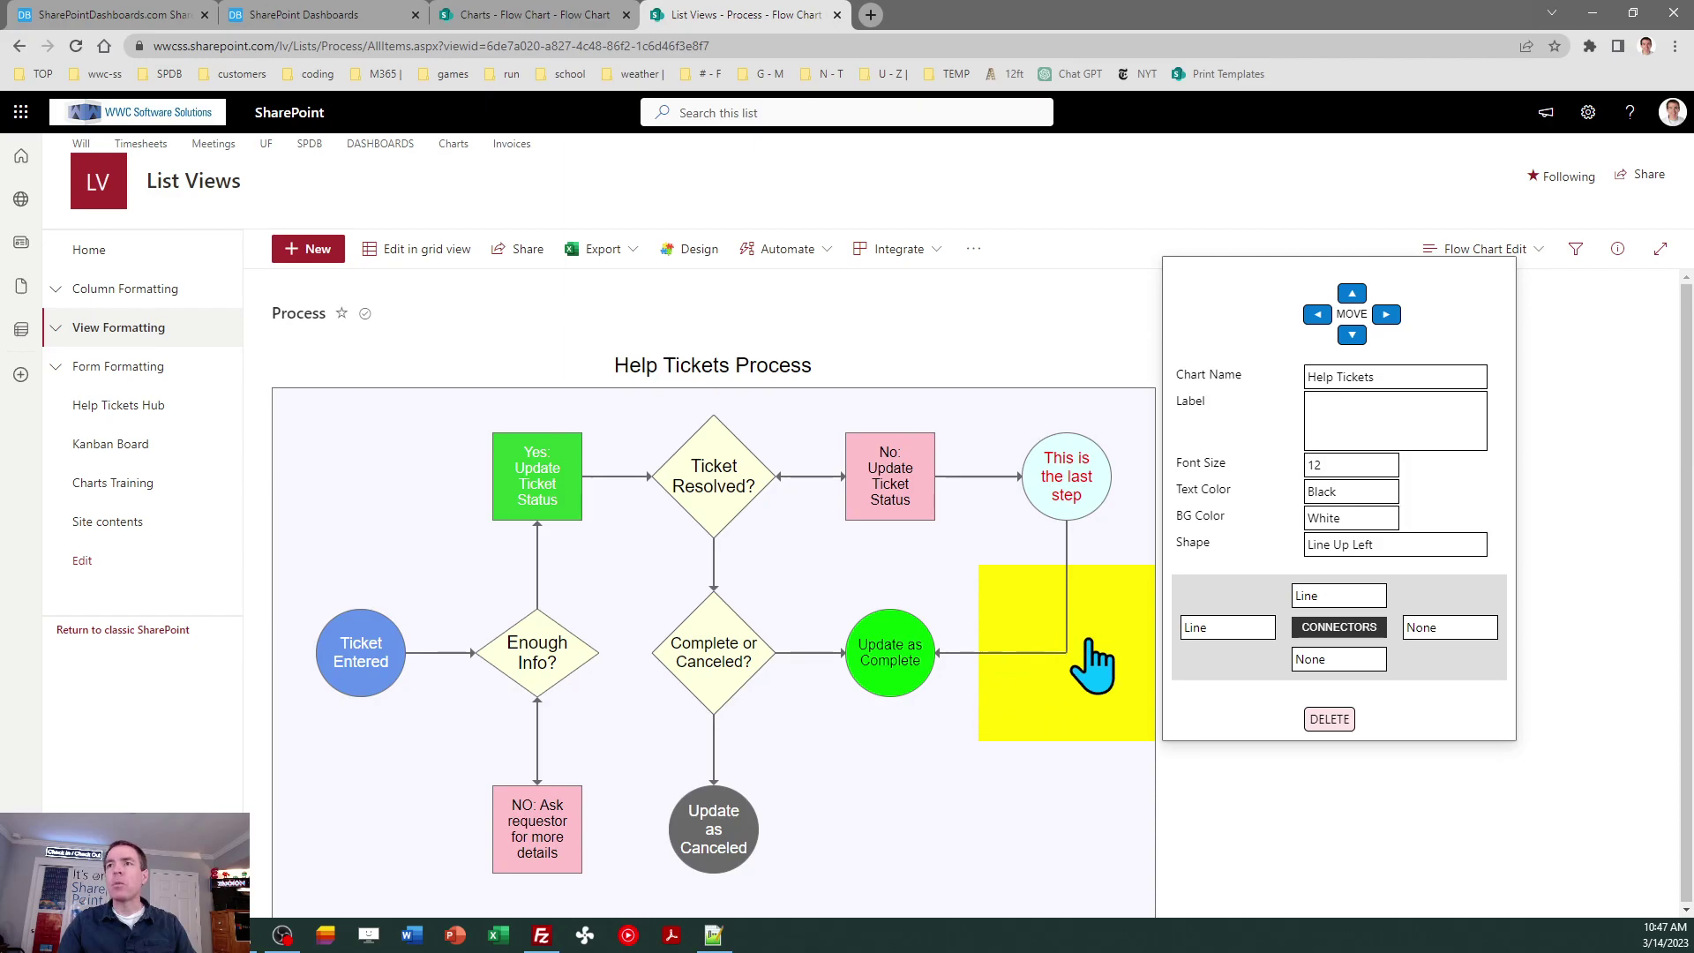
pyautogui.click(1584, 489)
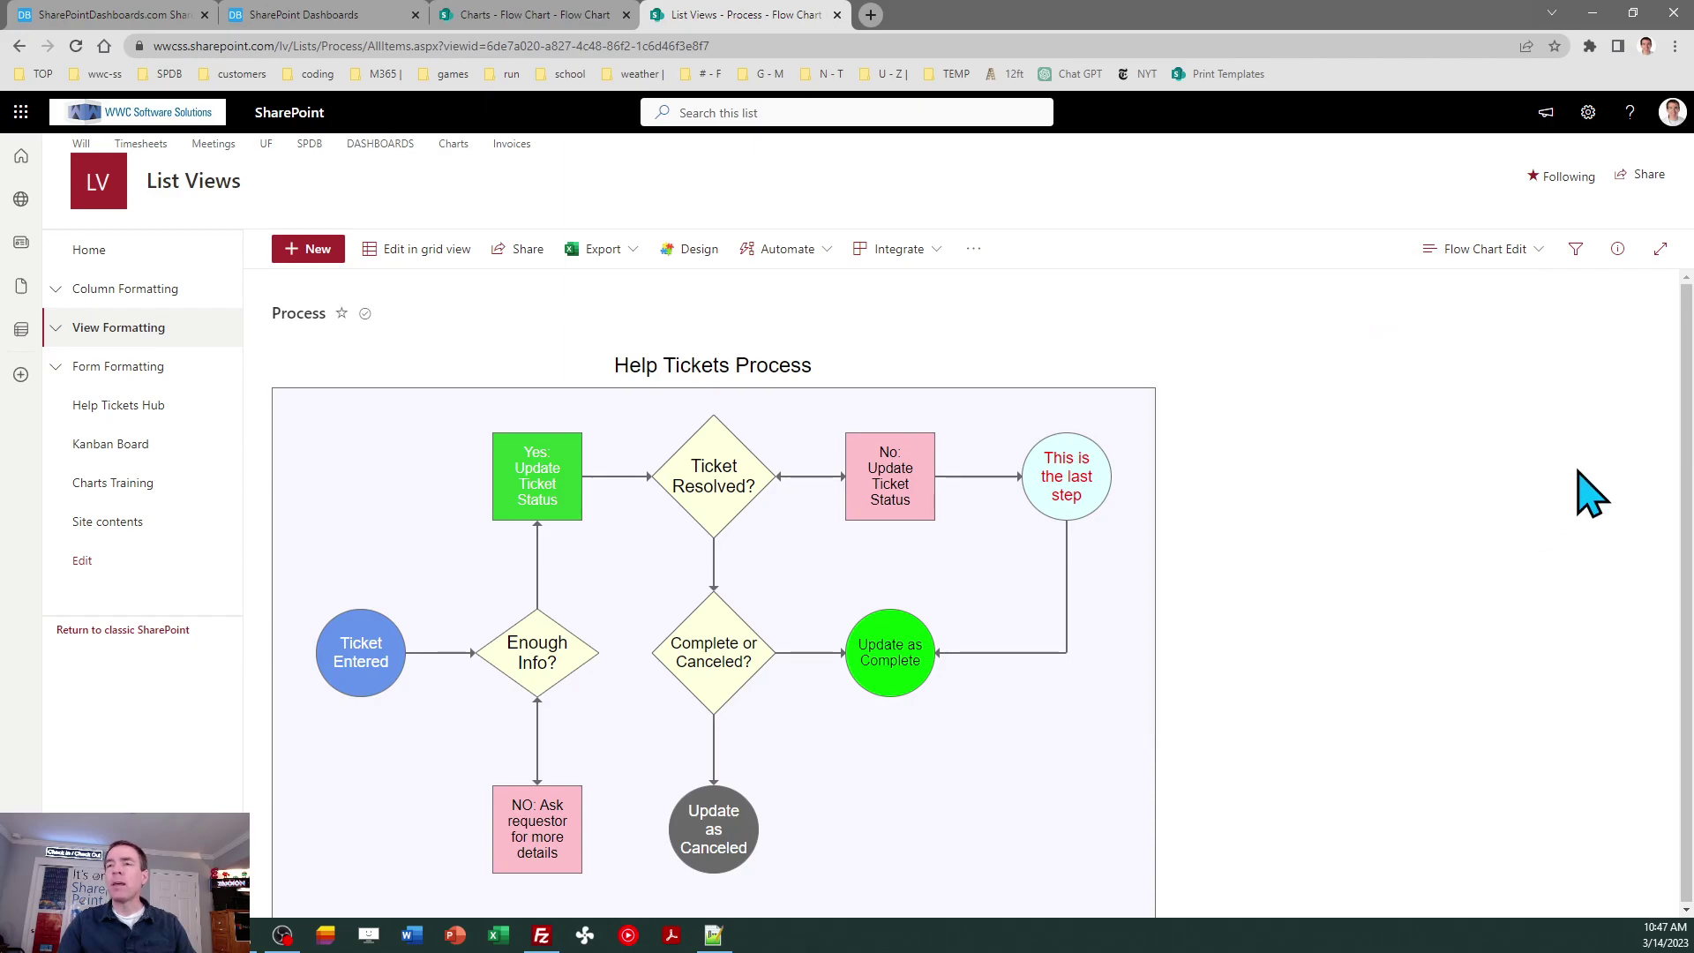